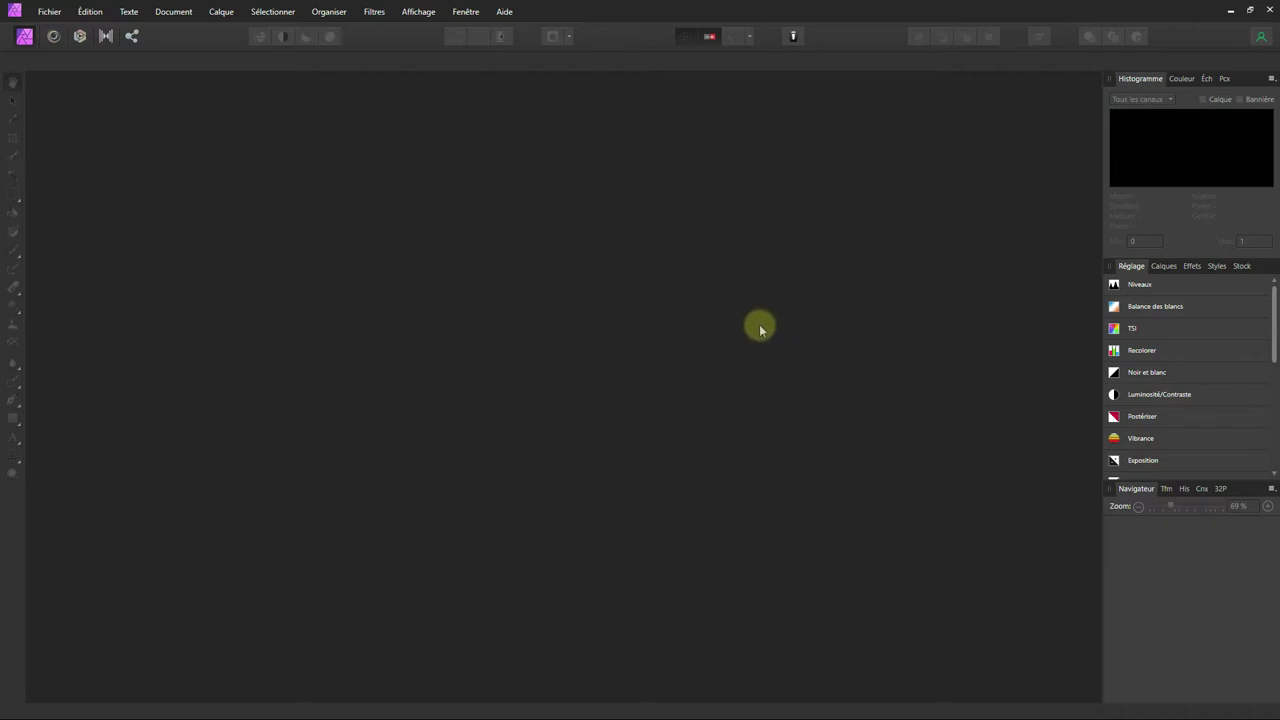
- Bring up the Open dialog from the Fichier menu and select balloons-2331488_1920.jpg in the IMG folder
{"action": "left_click", "coordinate": [50, 11]}
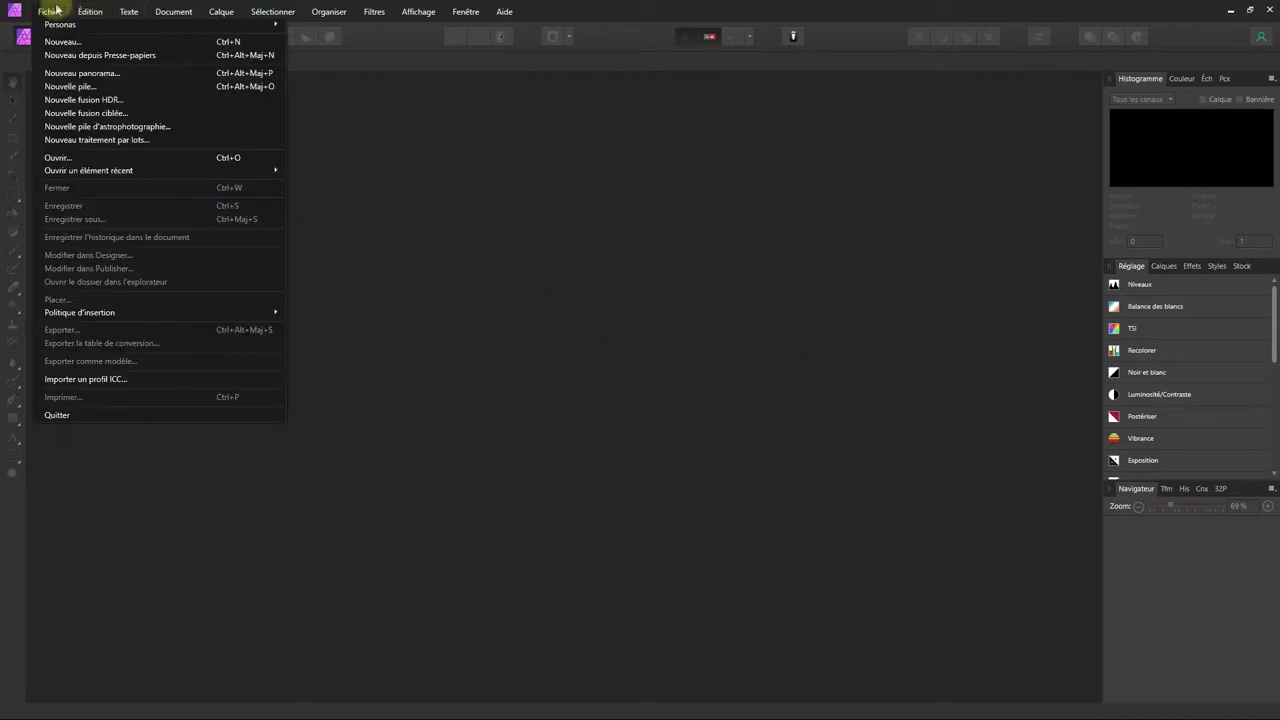
{"action": "left_click", "coordinate": [63, 158]}
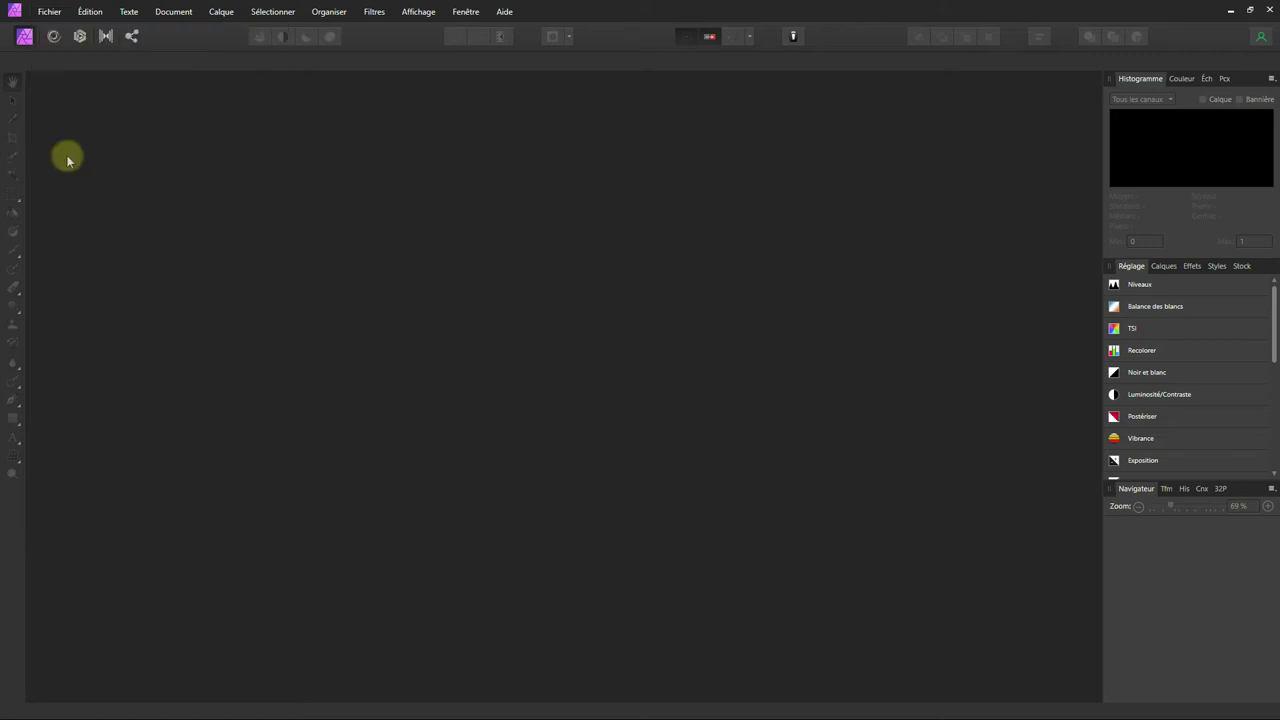
{"action": "left_click", "coordinate": [88, 115]}
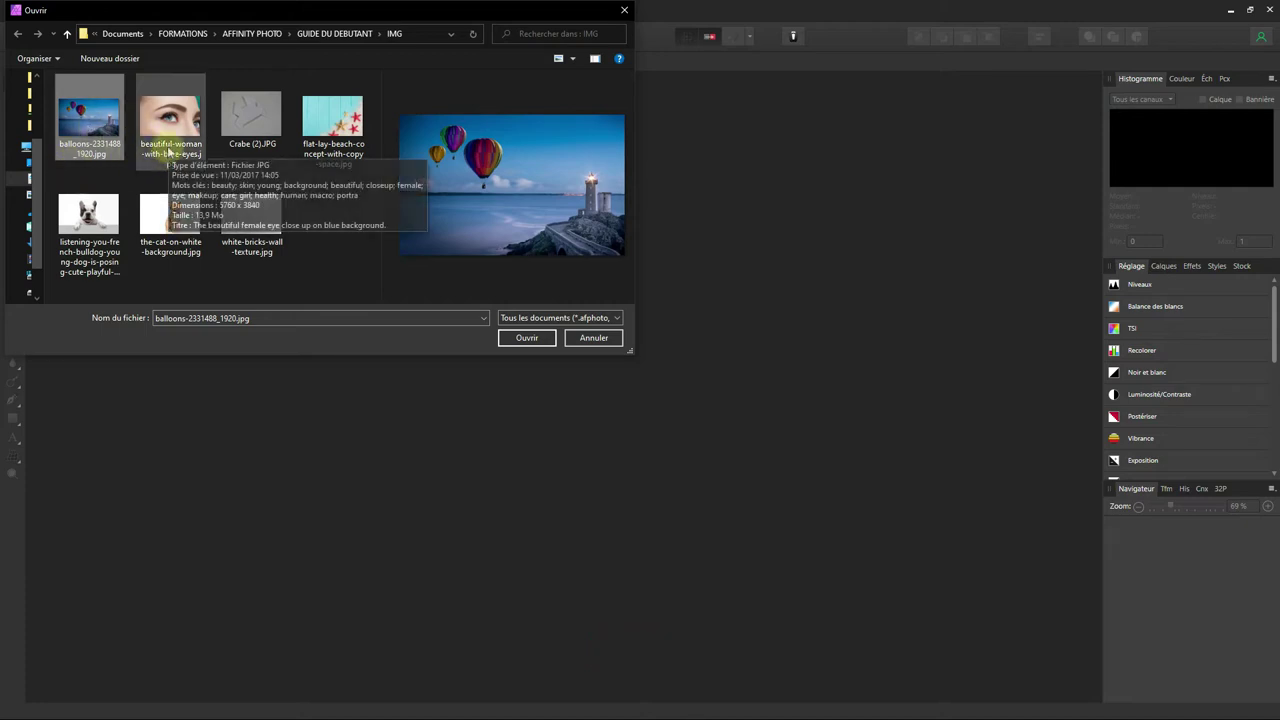
{"action": "mouse_move", "coordinate": [170, 125]}
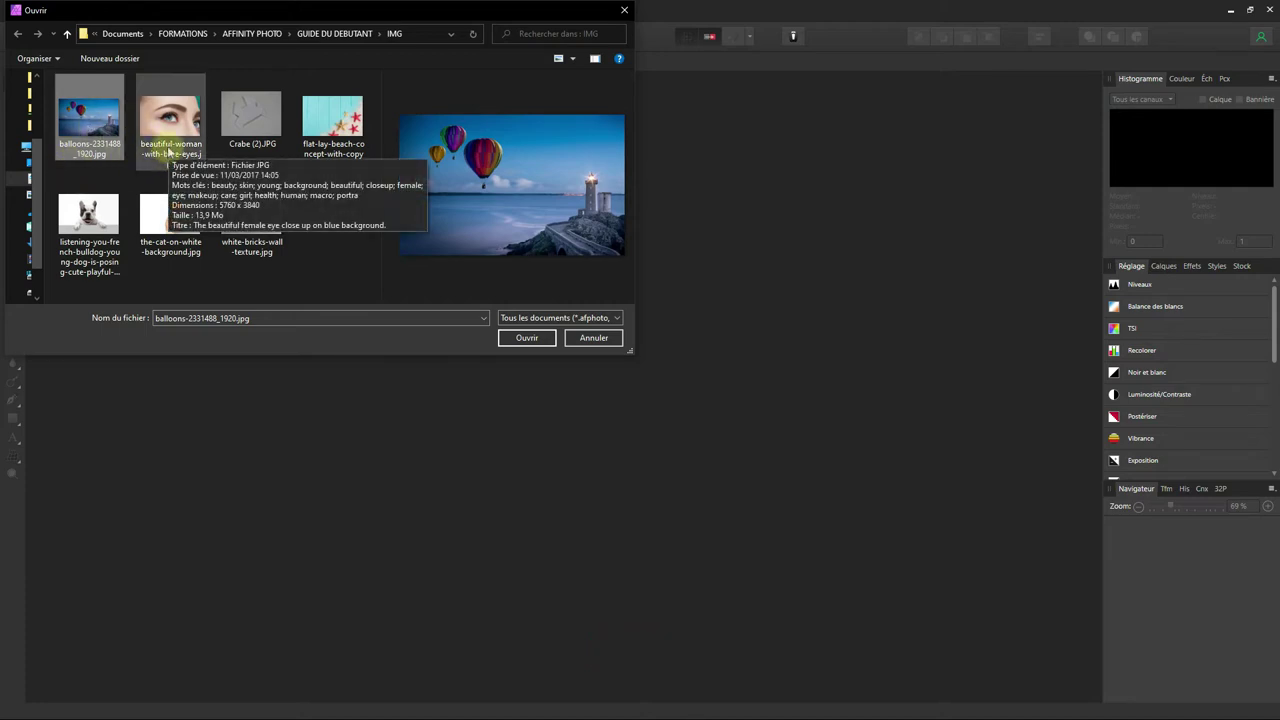
- Add the woman, beach, kitten, bulldog and Crabe photos to the balloons selection and open all six
{"action": "left_click", "coordinate": [170, 125], "text": "ctrl"}
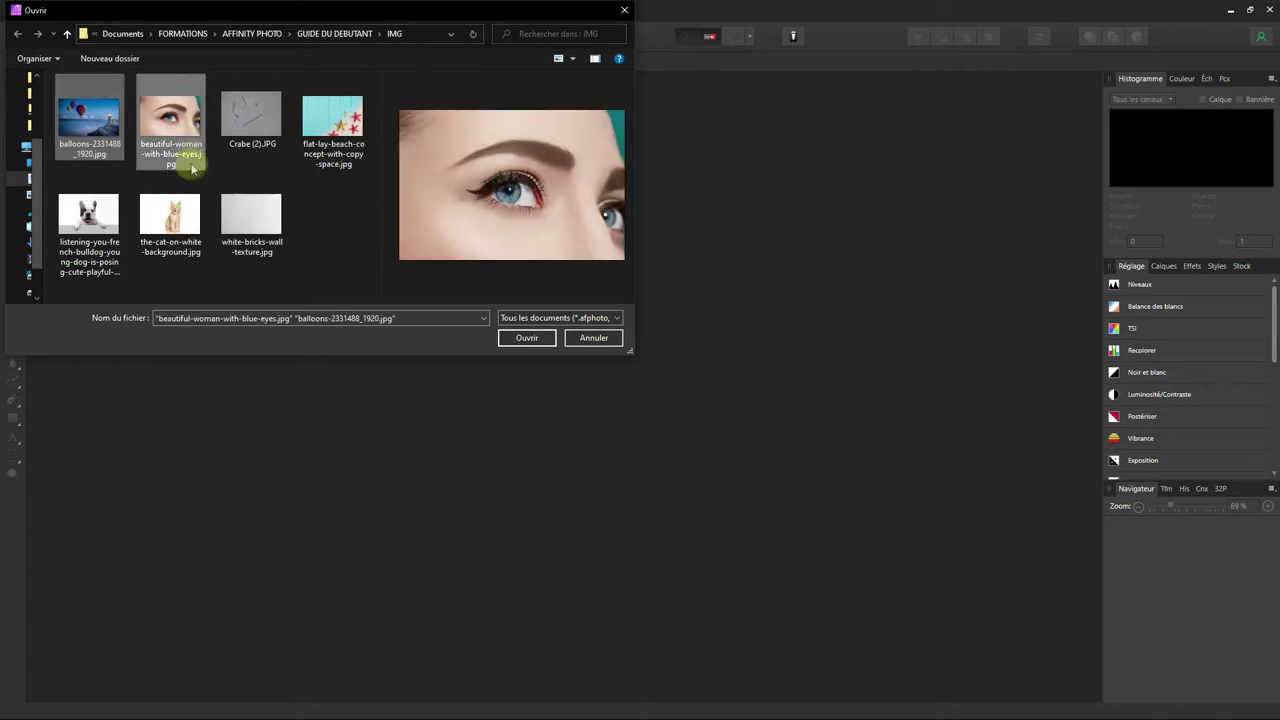
{"action": "left_click", "coordinate": [310, 155], "text": "ctrl"}
{"action": "left_click", "coordinate": [150, 212], "text": "ctrl"}
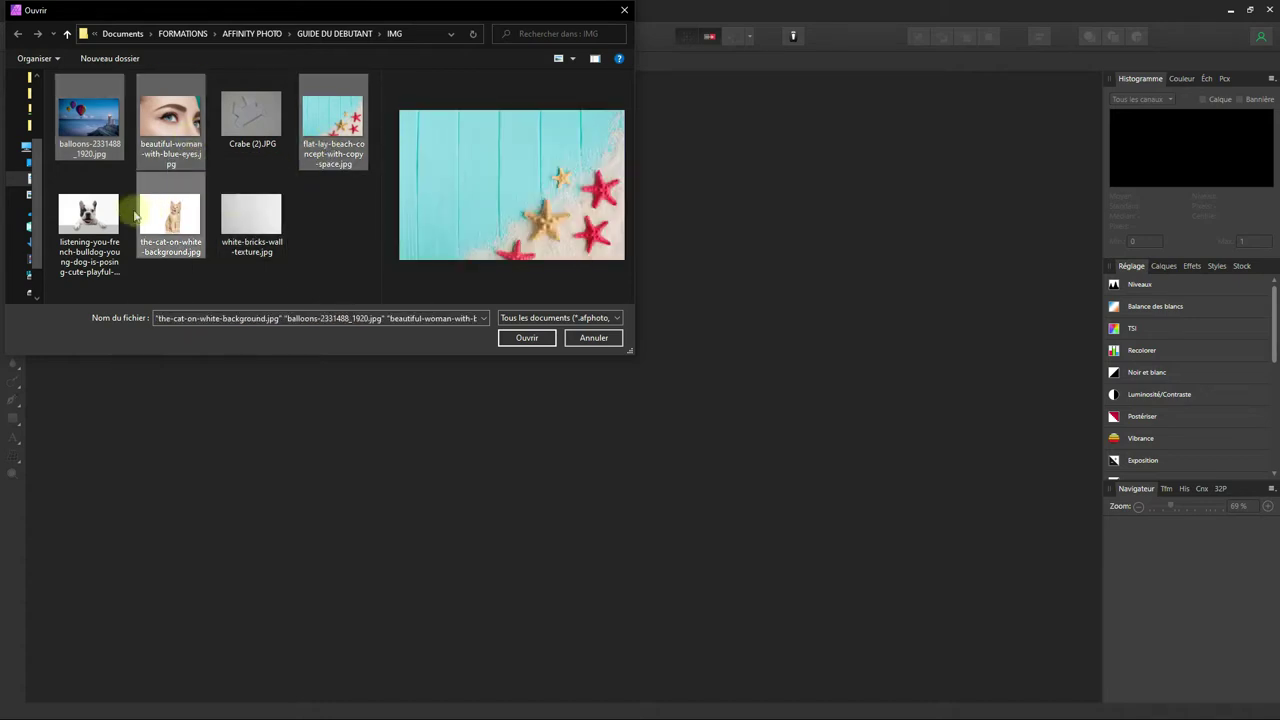
{"action": "left_click", "coordinate": [249, 118], "text": "ctrl"}
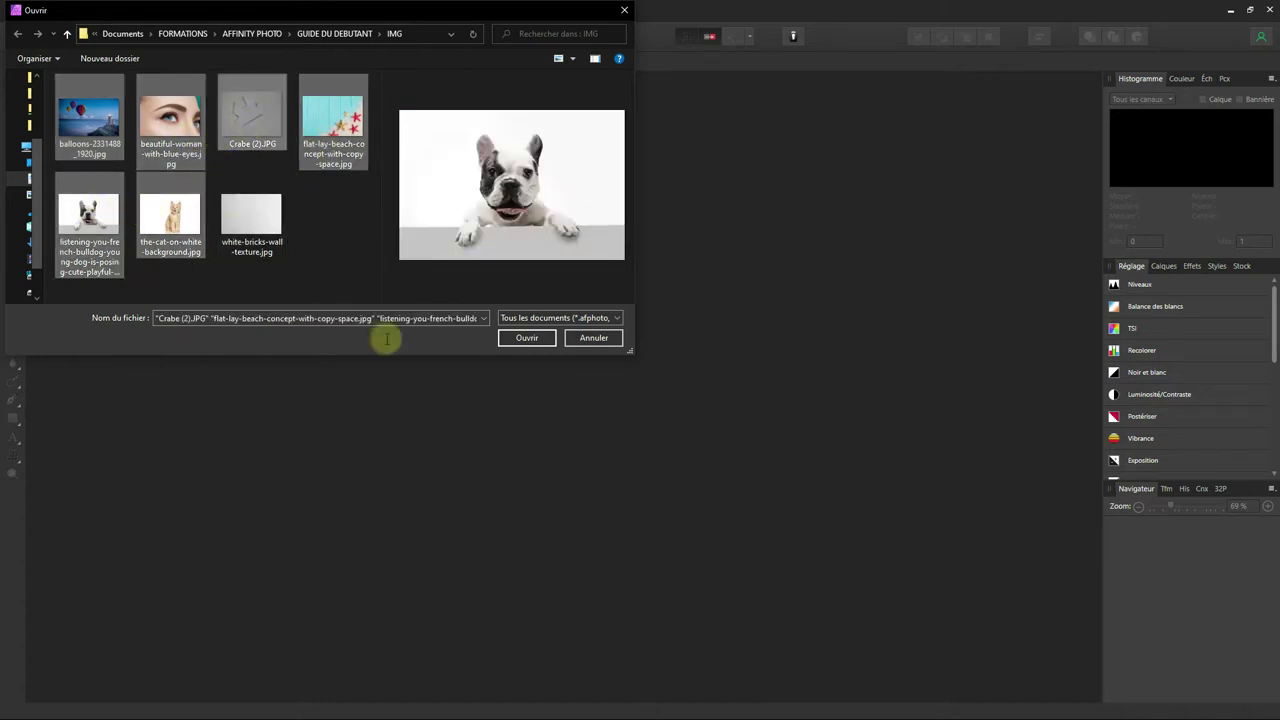
{"action": "left_click", "coordinate": [513, 342]}
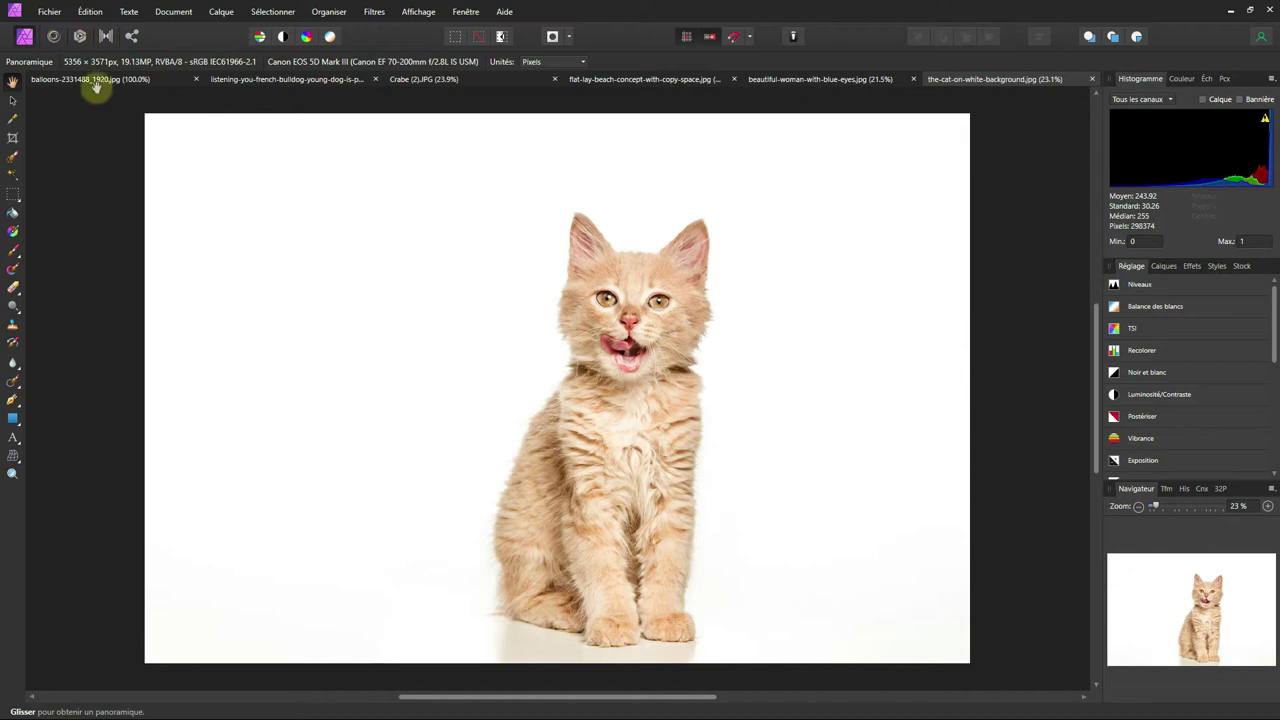
- Browse the open document tabs, then close the Crabe (2).JPG photo
{"action": "left_click", "coordinate": [94, 79]}
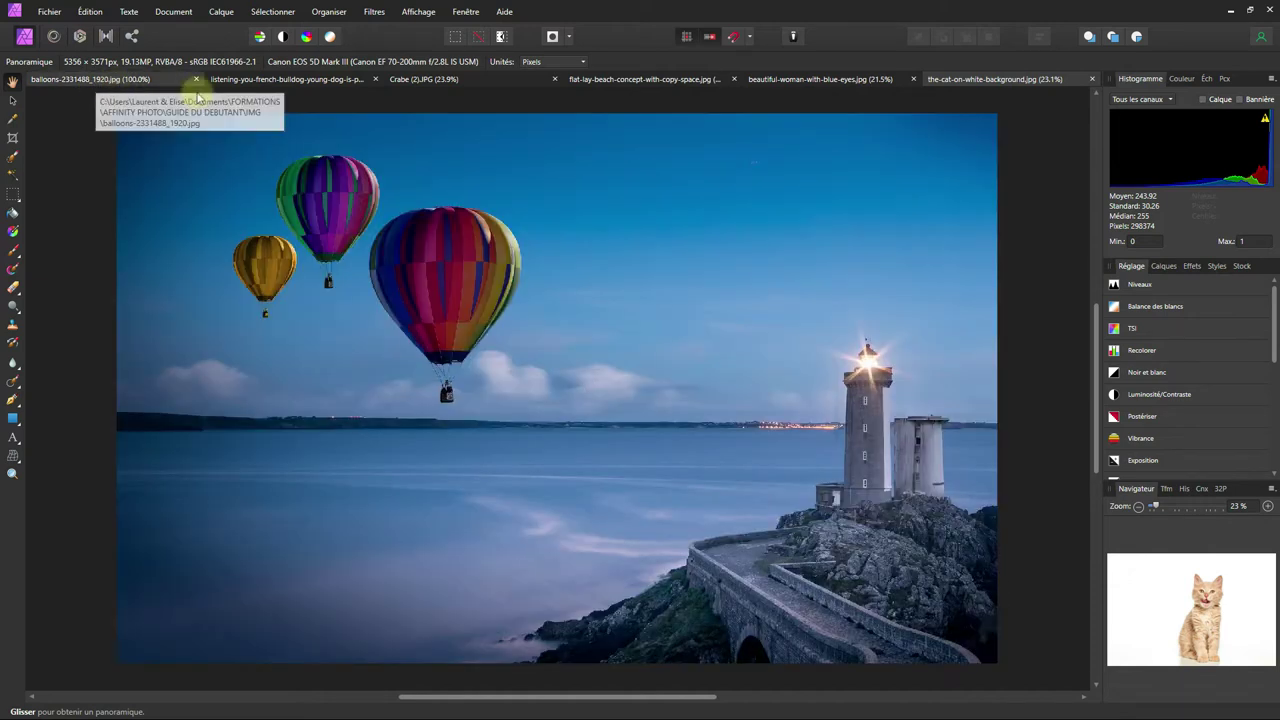
{"action": "left_click", "coordinate": [296, 80]}
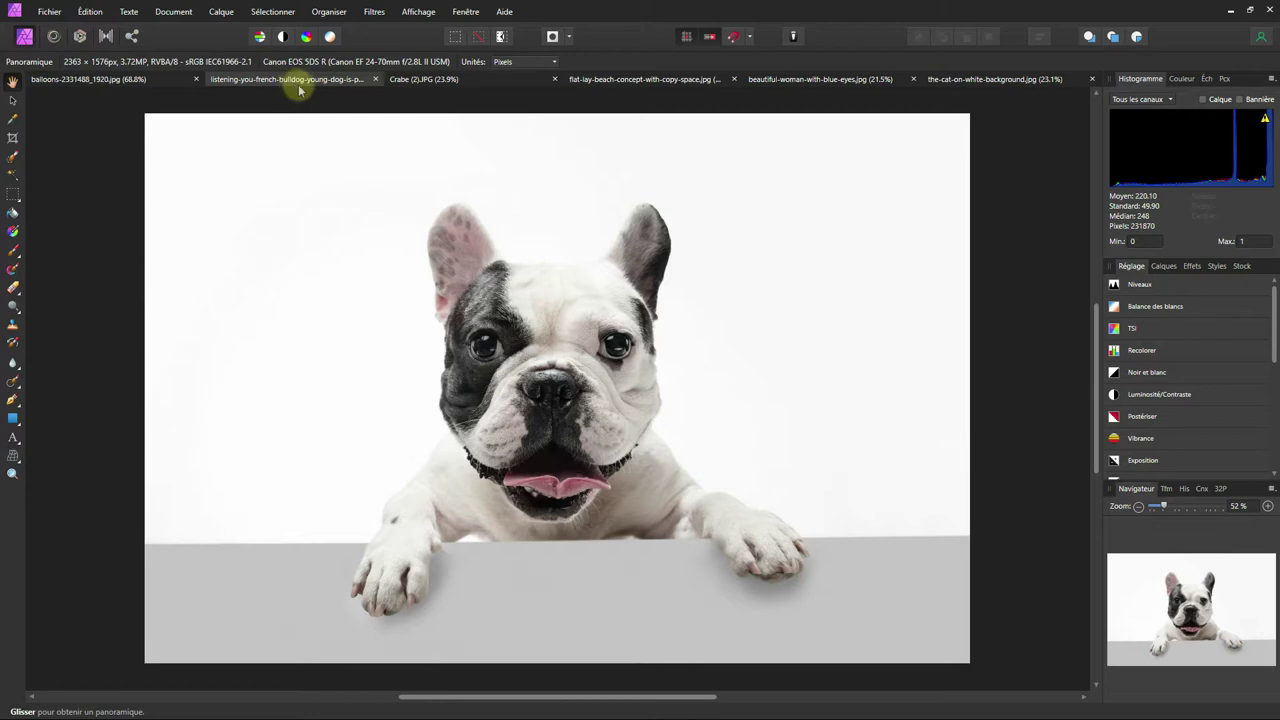
{"action": "left_click", "coordinate": [428, 82]}
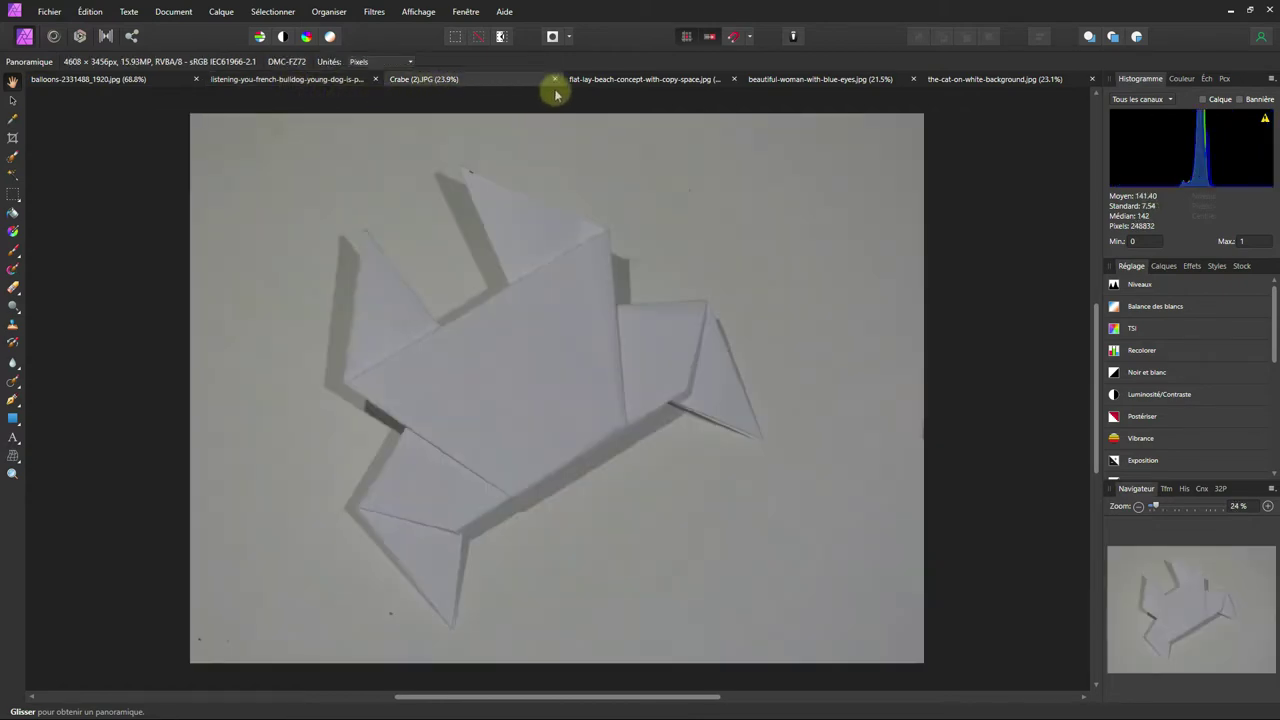
{"action": "left_click", "coordinate": [605, 86]}
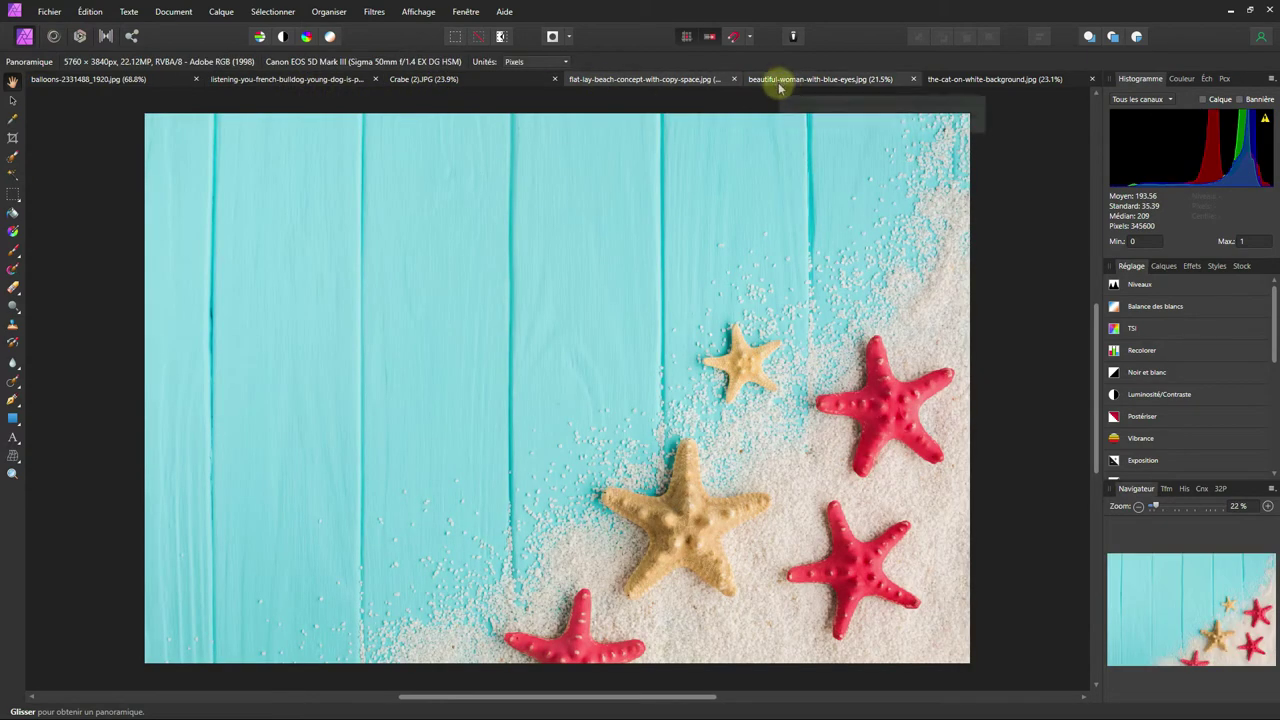
{"action": "left_click", "coordinate": [778, 85]}
{"action": "left_click", "coordinate": [706, 88]}
{"action": "left_click", "coordinate": [486, 86]}
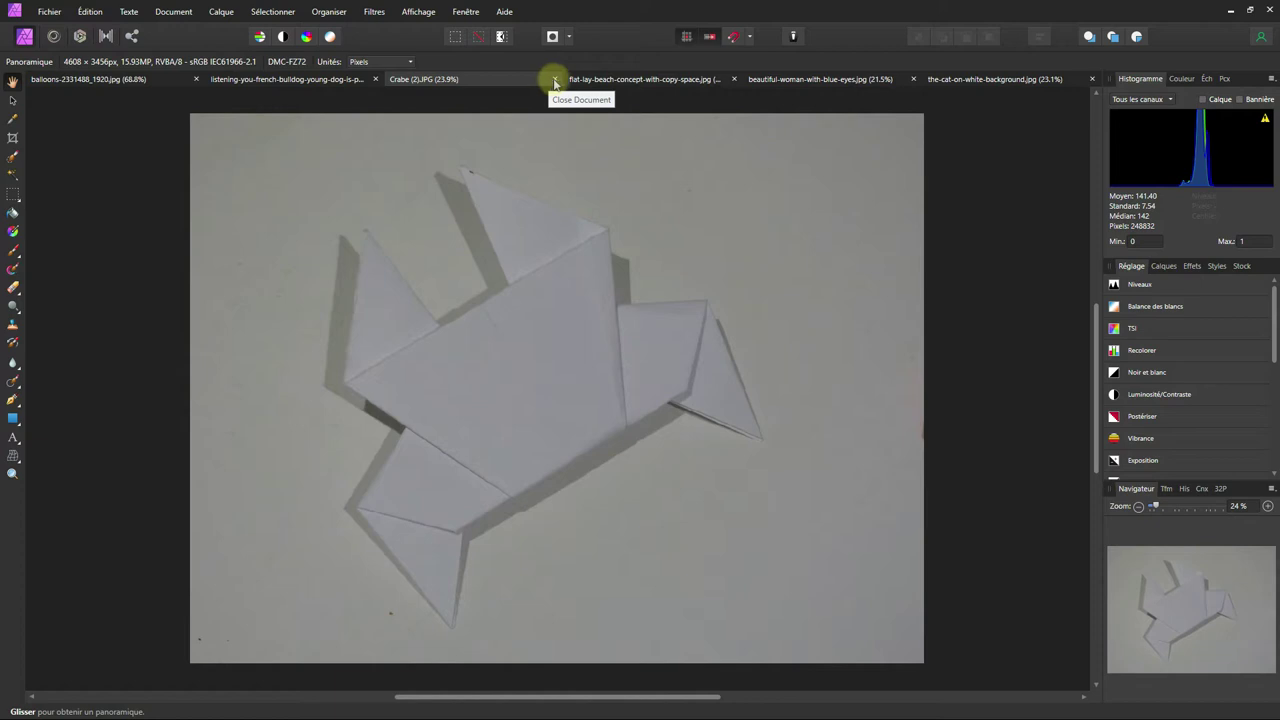
{"action": "left_click", "coordinate": [555, 80]}
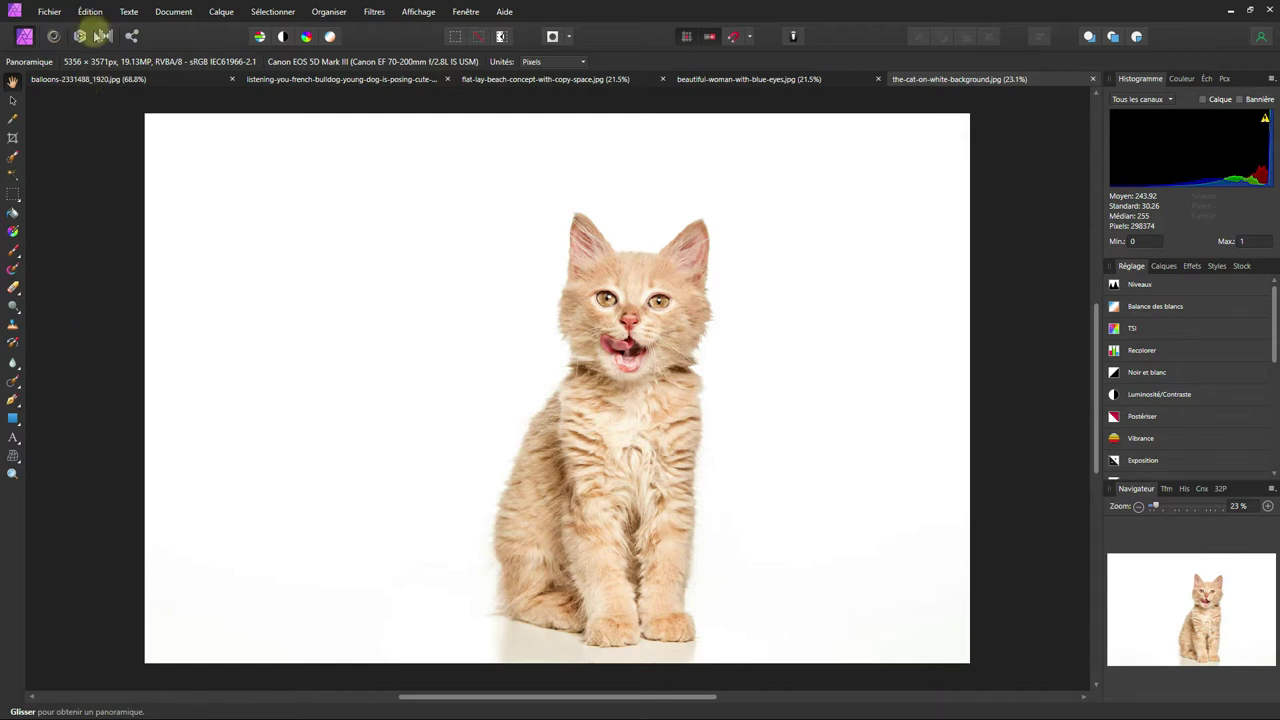
- Open white-bricks-wall-texture.jpg with Ctrl+O as an additional document
{"action": "left_click", "coordinate": [48, 12]}
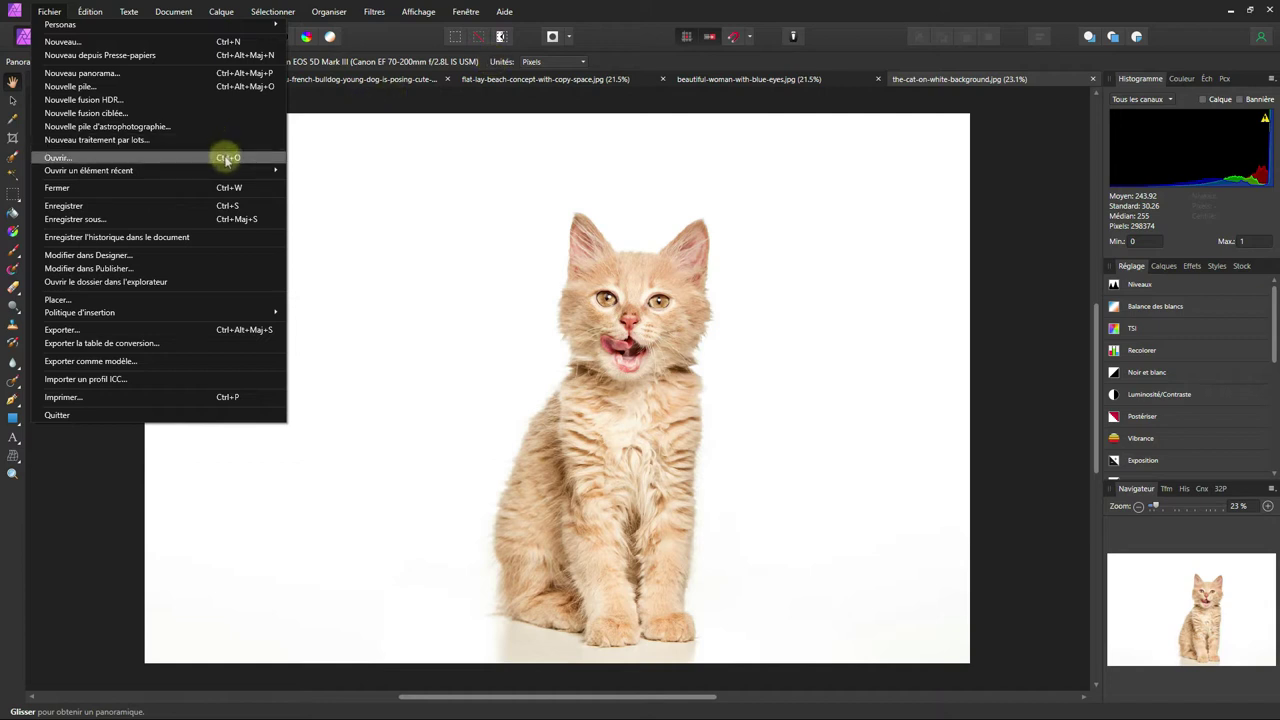
{"action": "left_click", "coordinate": [603, 8]}
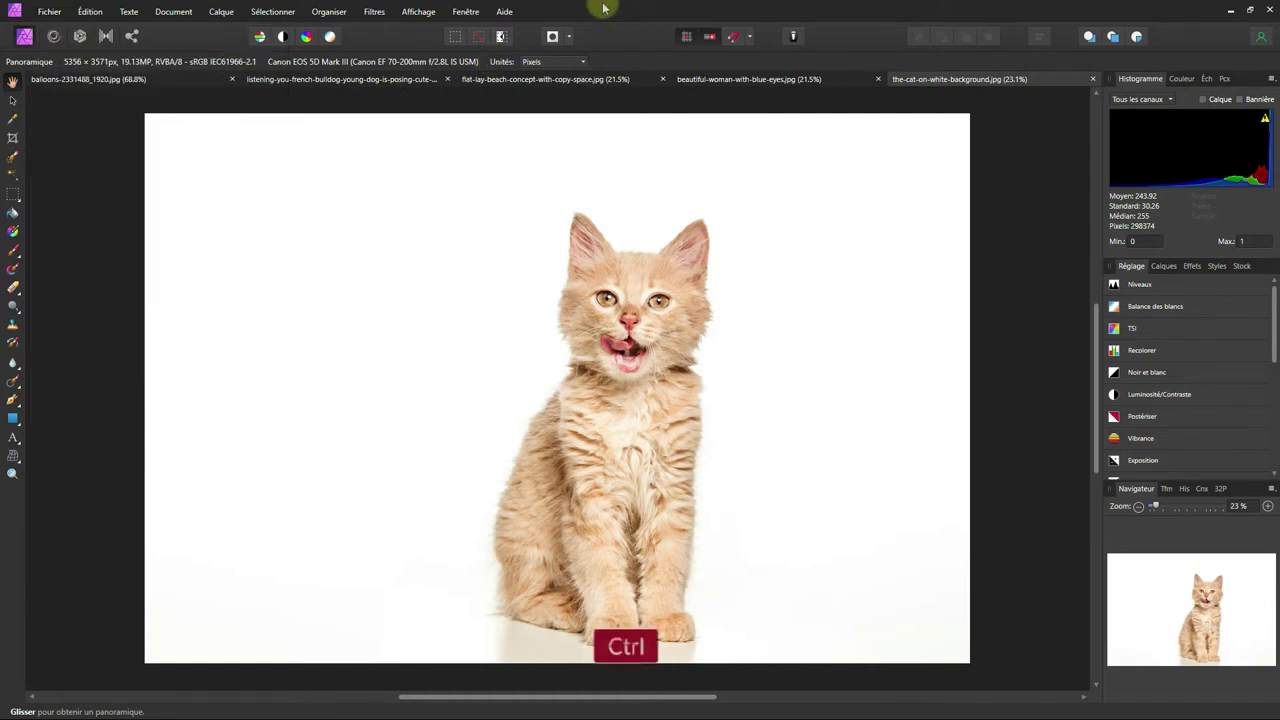
{"action": "key", "text": "ctrl+o"}
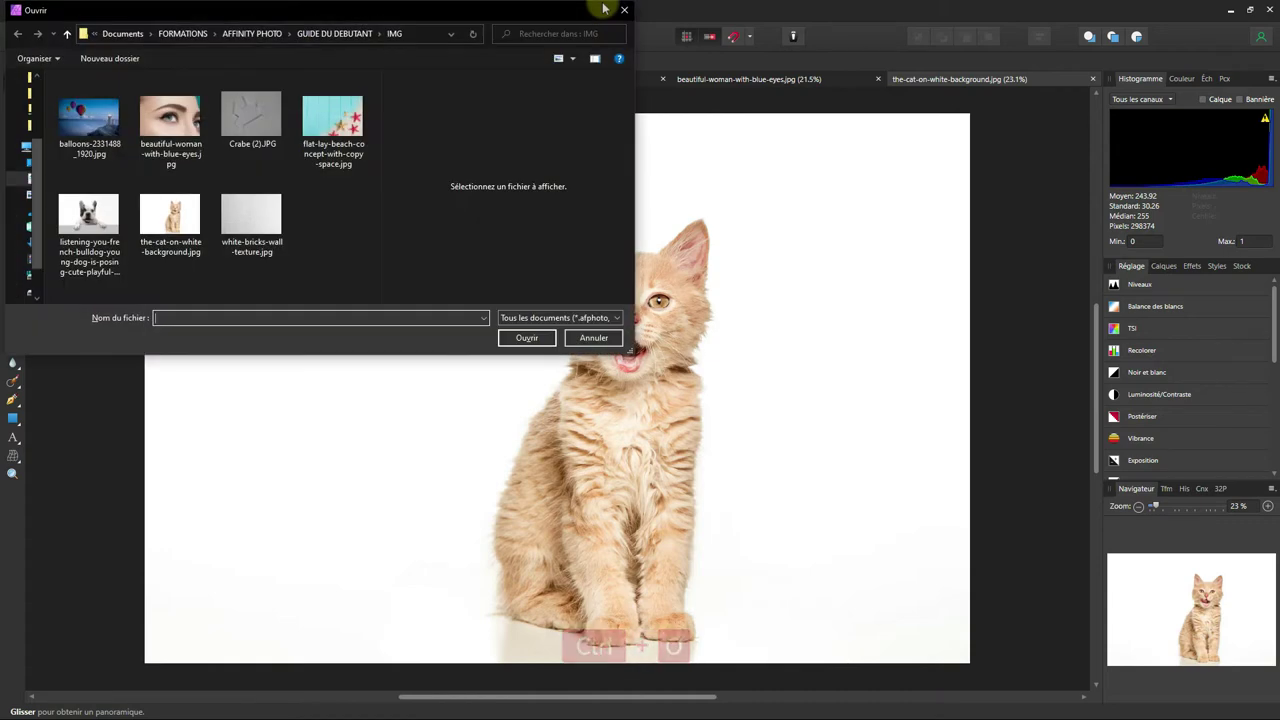
{"action": "left_click", "coordinate": [242, 214]}
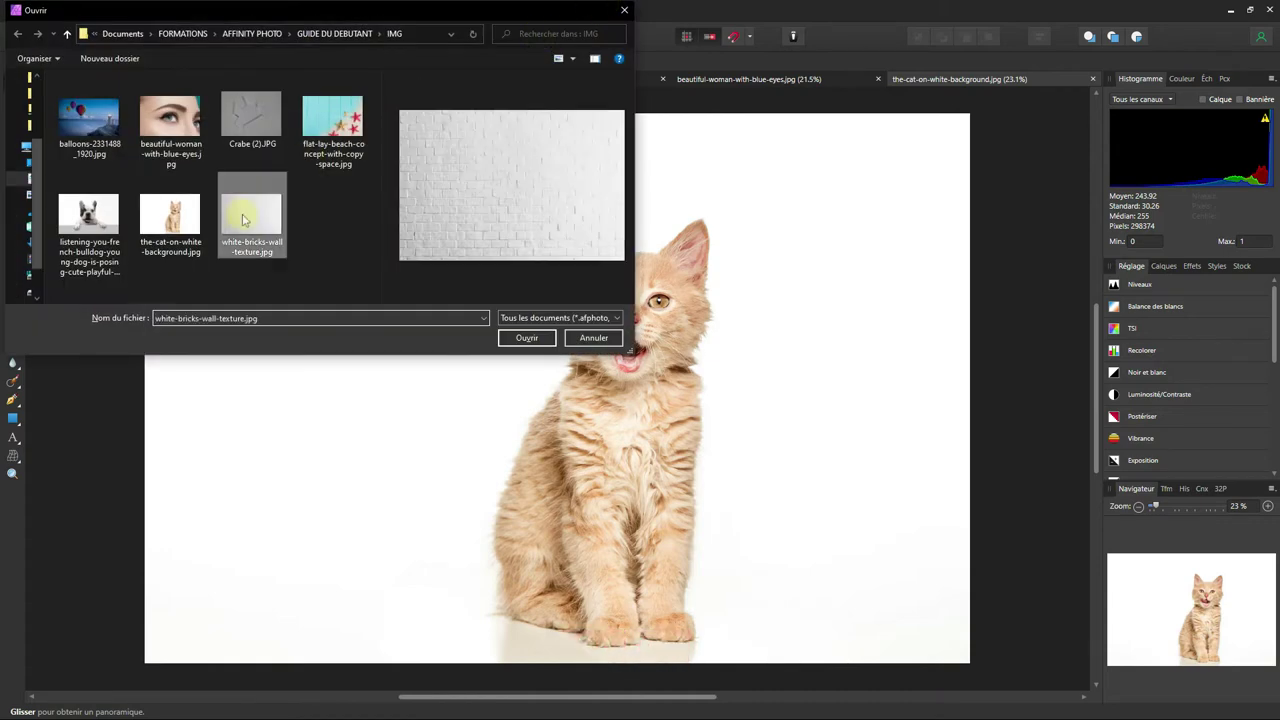
{"action": "left_click", "coordinate": [527, 337]}
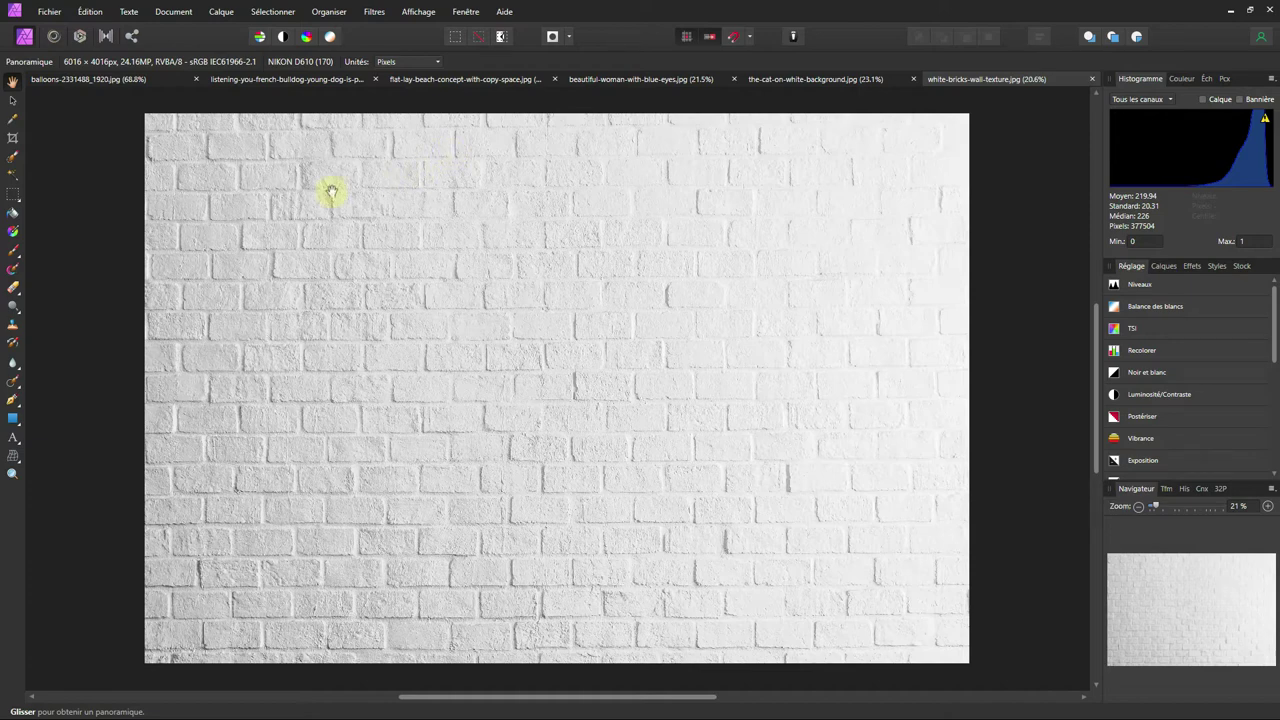
- Switch to the French bulldog photo and show its Calques panel with the single Arrière-plan layer
{"action": "left_click", "coordinate": [229, 78]}
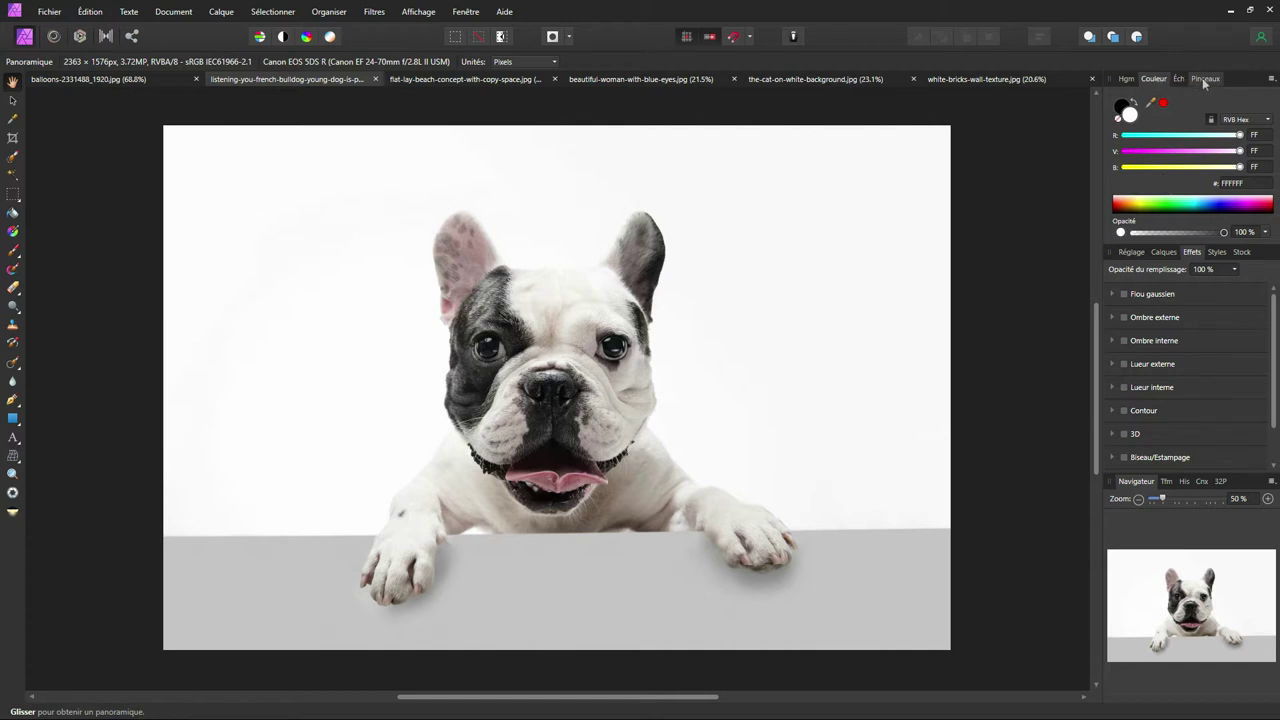
{"action": "left_click", "coordinate": [1204, 79]}
{"action": "left_click", "coordinate": [1127, 79]}
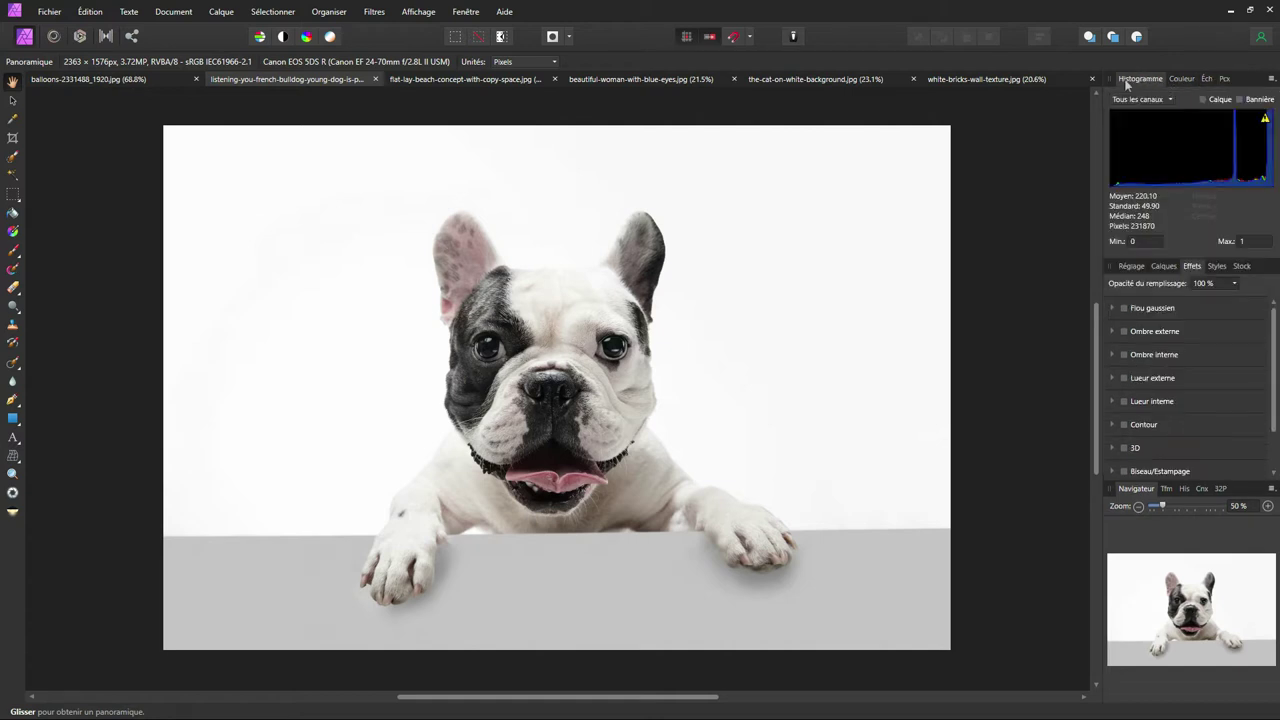
{"action": "left_click", "coordinate": [1182, 78]}
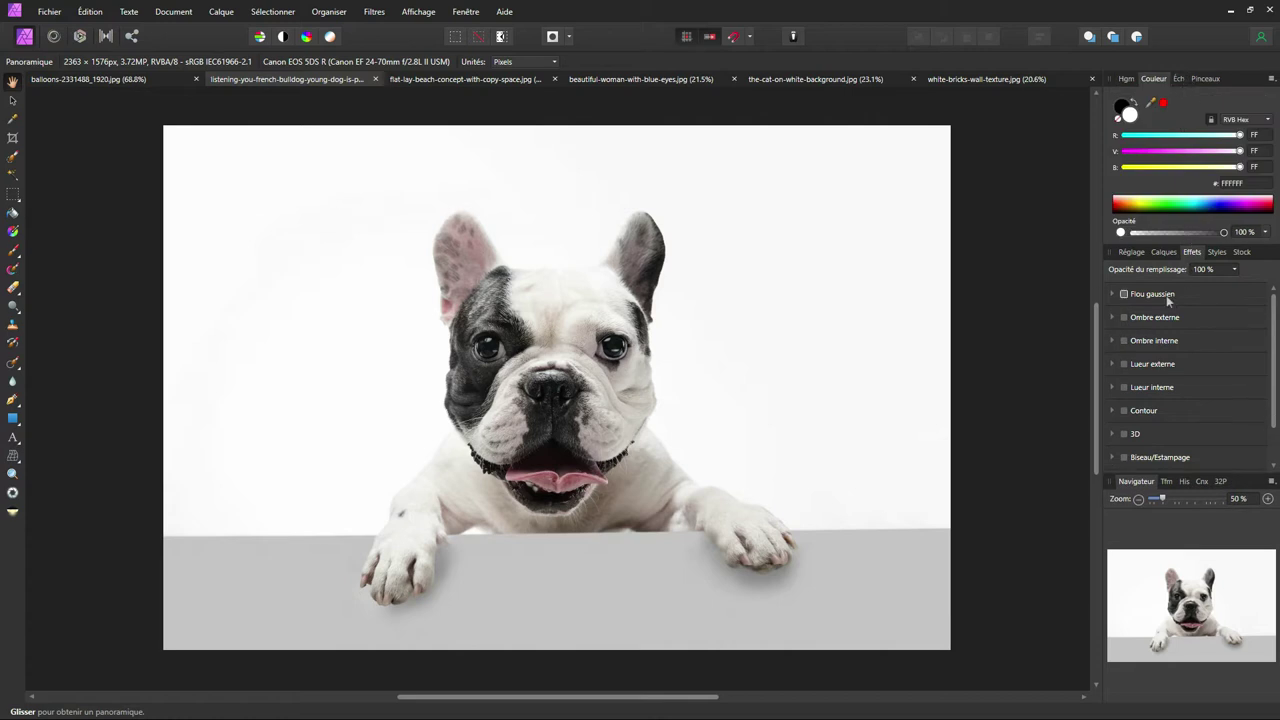
{"action": "left_click", "coordinate": [1161, 253]}
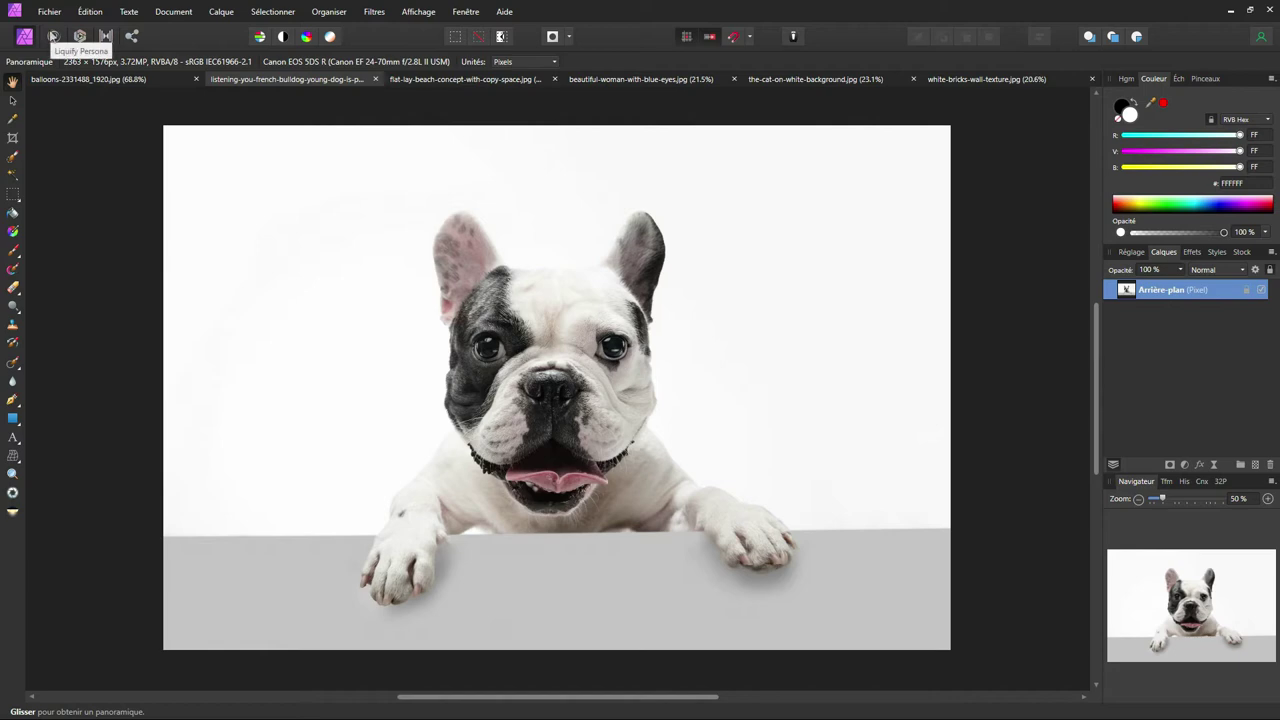
{"action": "left_click", "coordinate": [53, 37]}
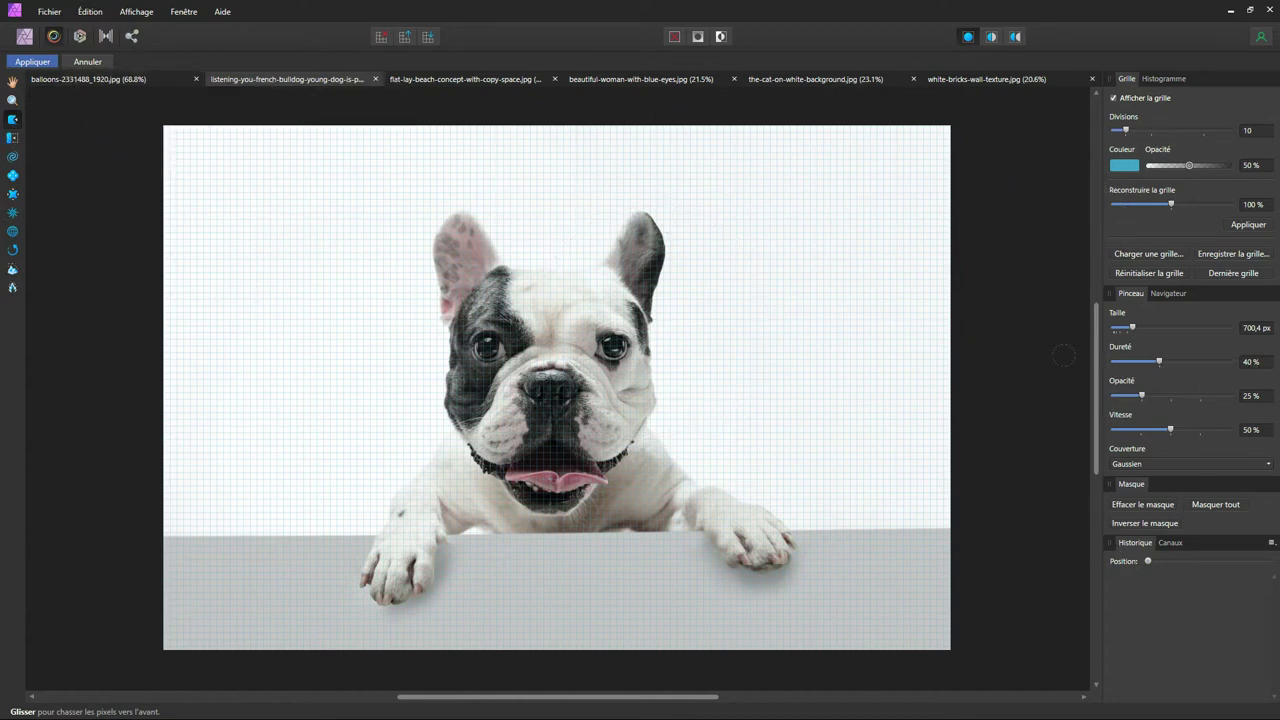
{"action": "left_click", "coordinate": [80, 37]}
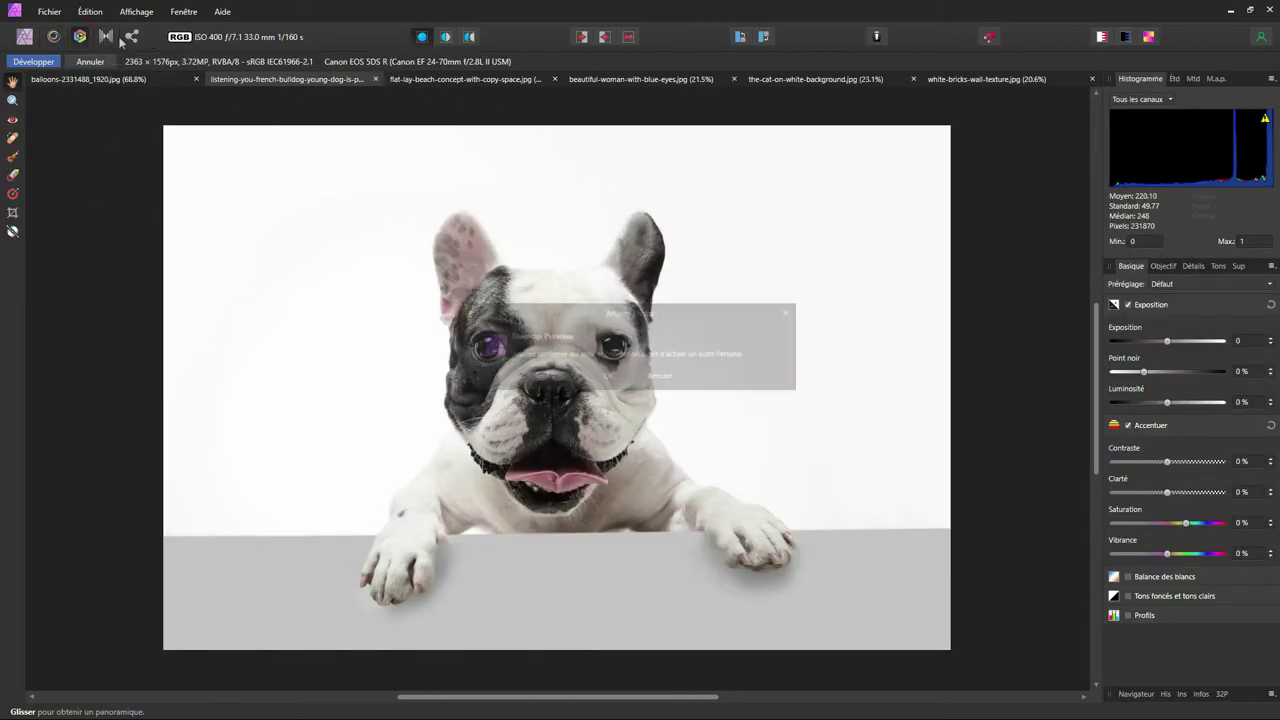
{"action": "left_click", "coordinate": [132, 42]}
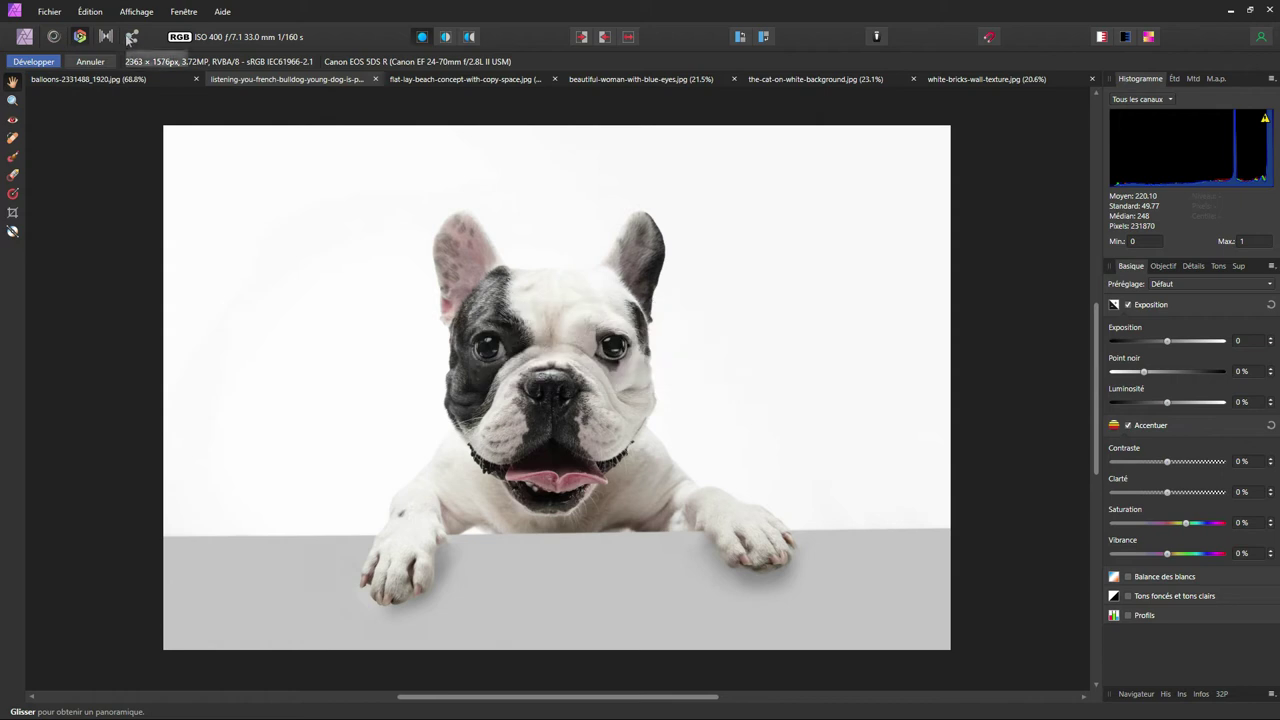
{"action": "left_click", "coordinate": [132, 40]}
{"action": "left_click", "coordinate": [665, 378]}
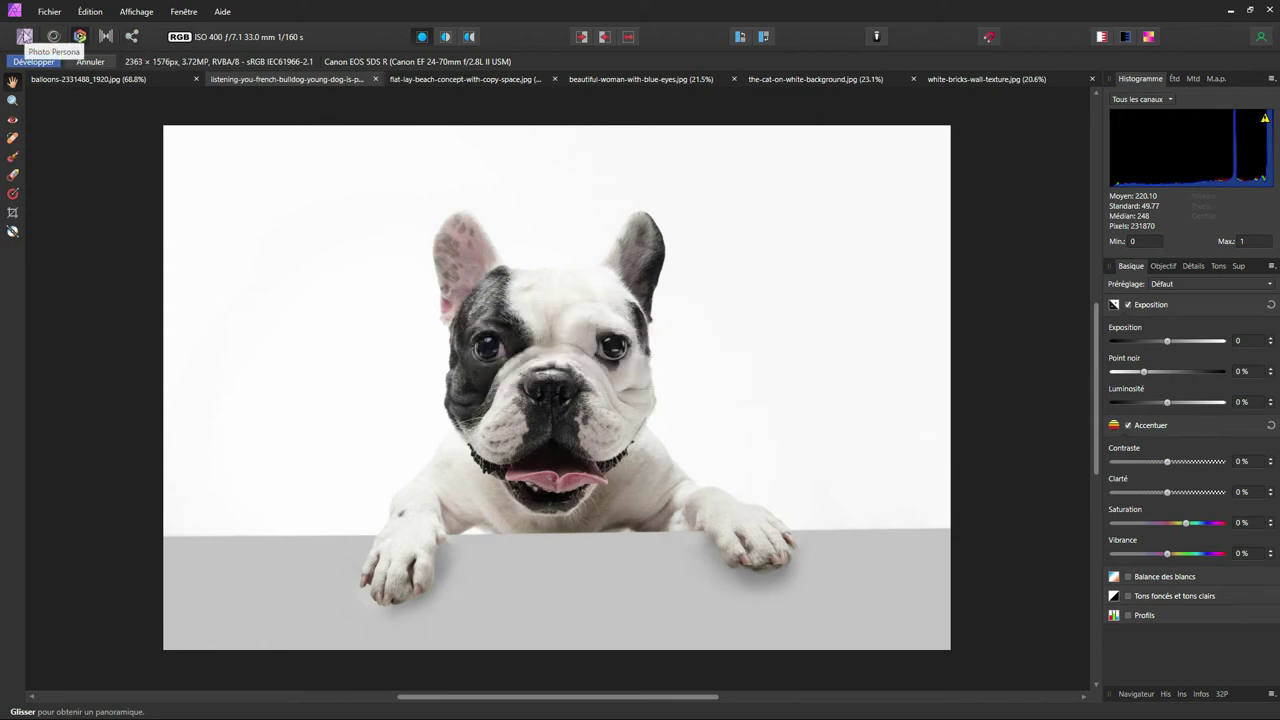
{"action": "left_click", "coordinate": [24, 38]}
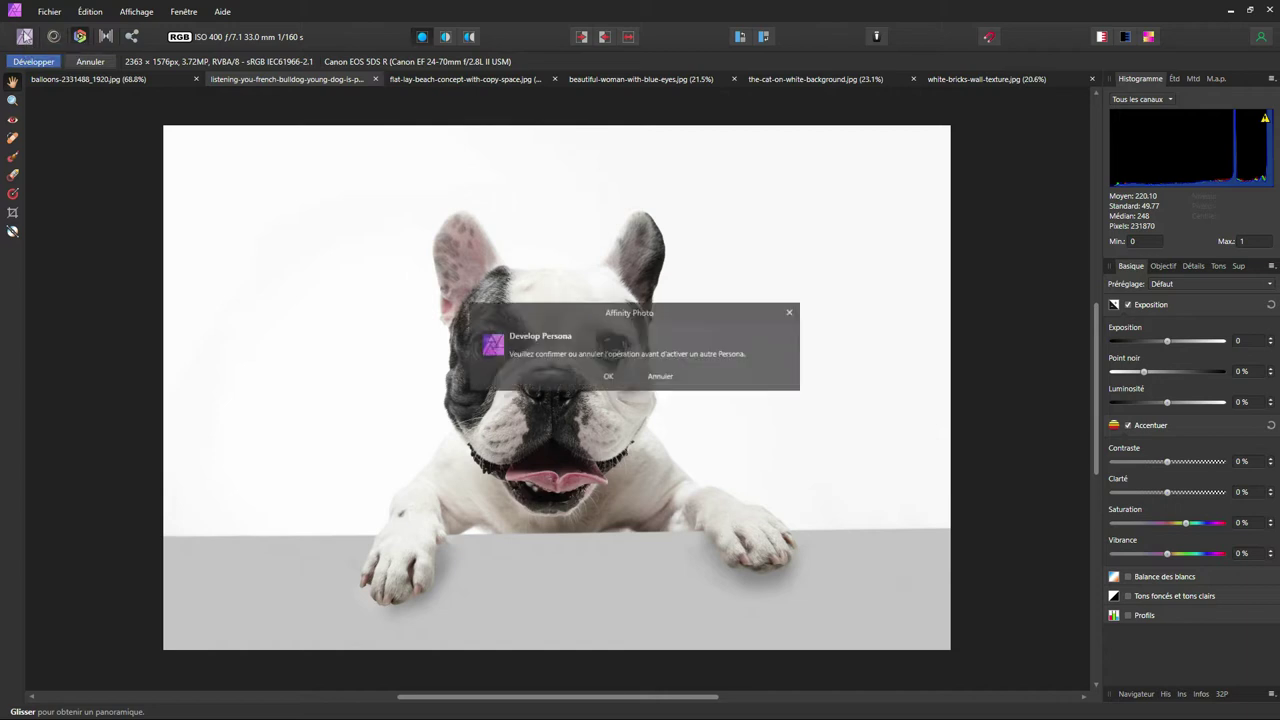
{"action": "left_click", "coordinate": [614, 380]}
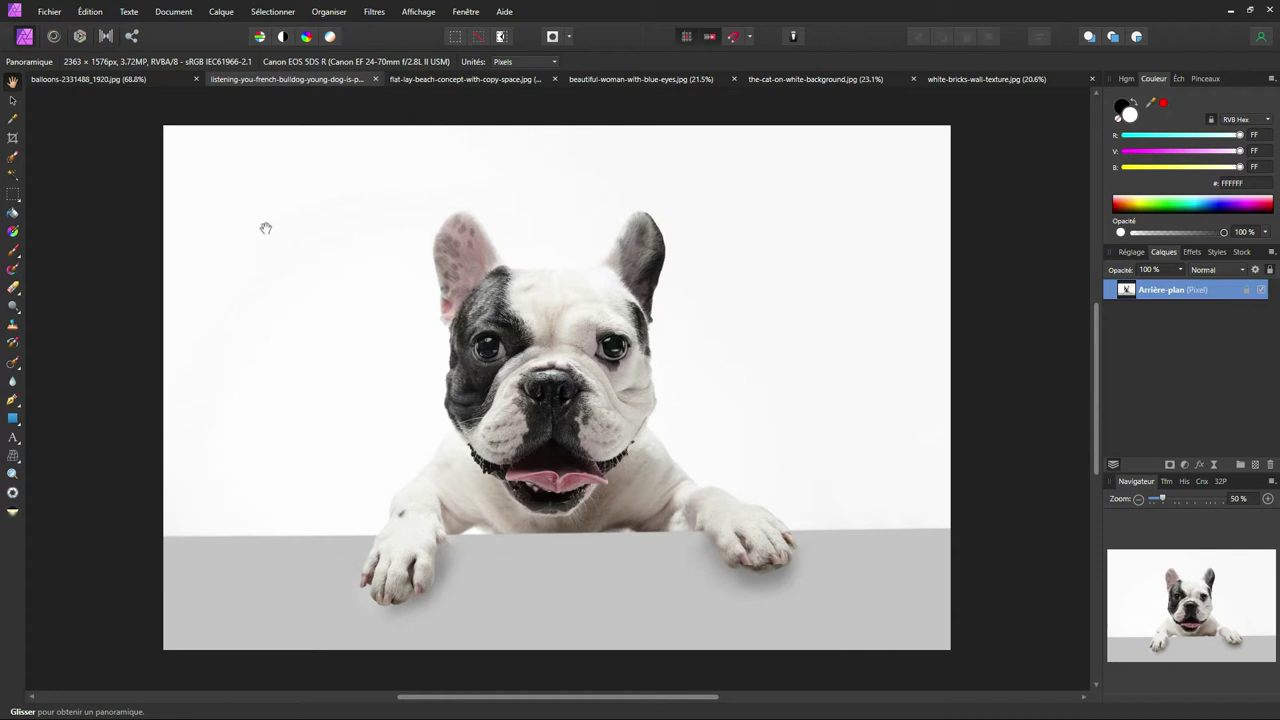
- Open the Caractère panel from the Affichage menu, then return to the Affichage menu
{"action": "left_click", "coordinate": [544, 369]}
{"action": "left_click", "coordinate": [413, 16]}
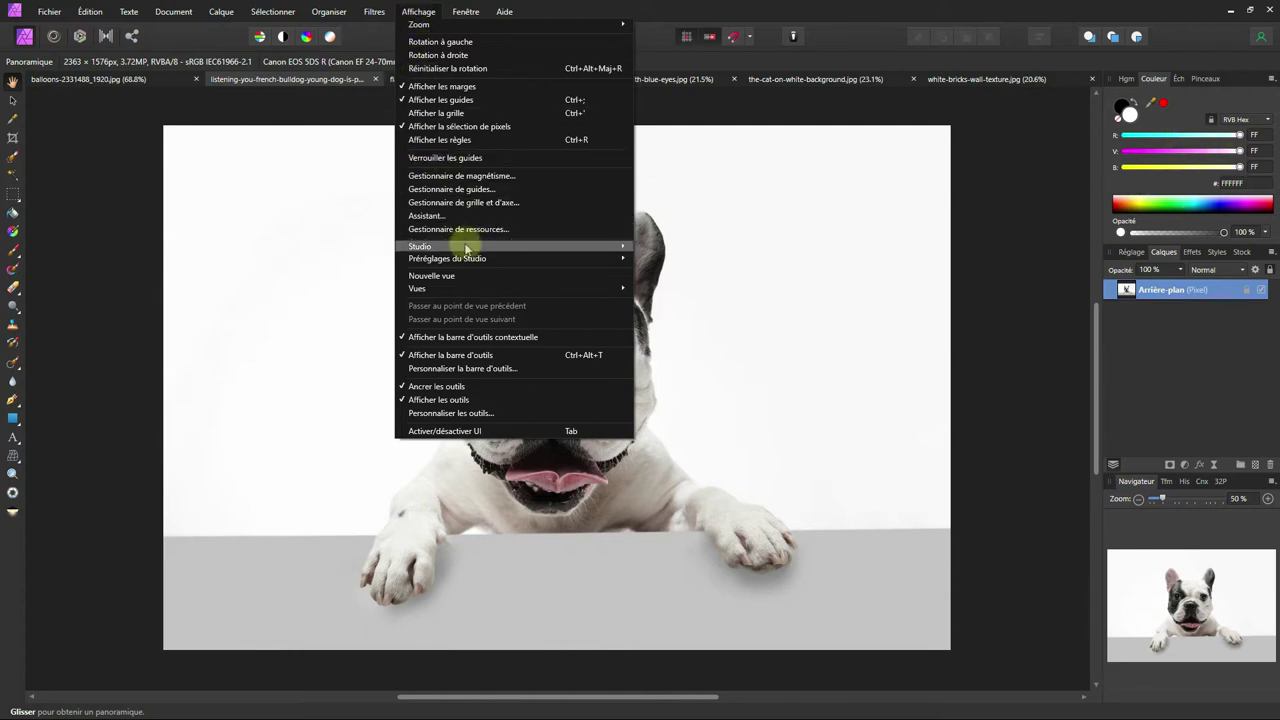
{"action": "mouse_move", "coordinate": [420, 246]}
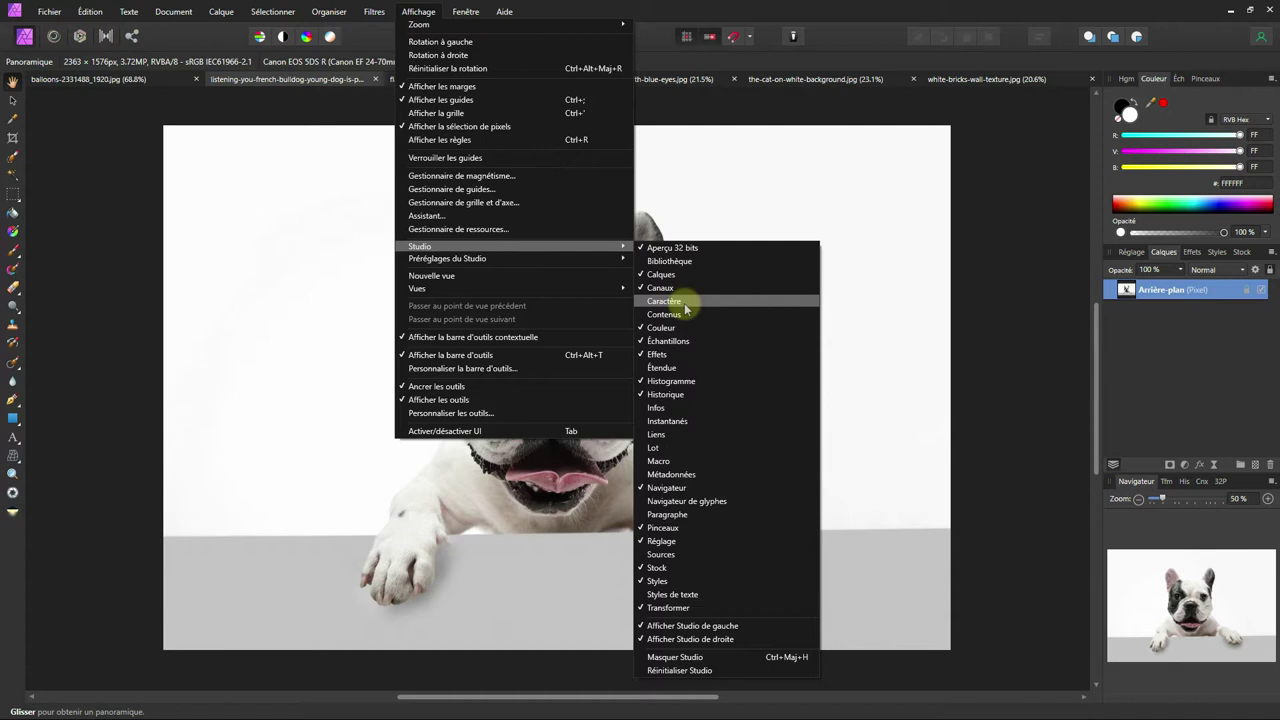
{"action": "left_click", "coordinate": [685, 303]}
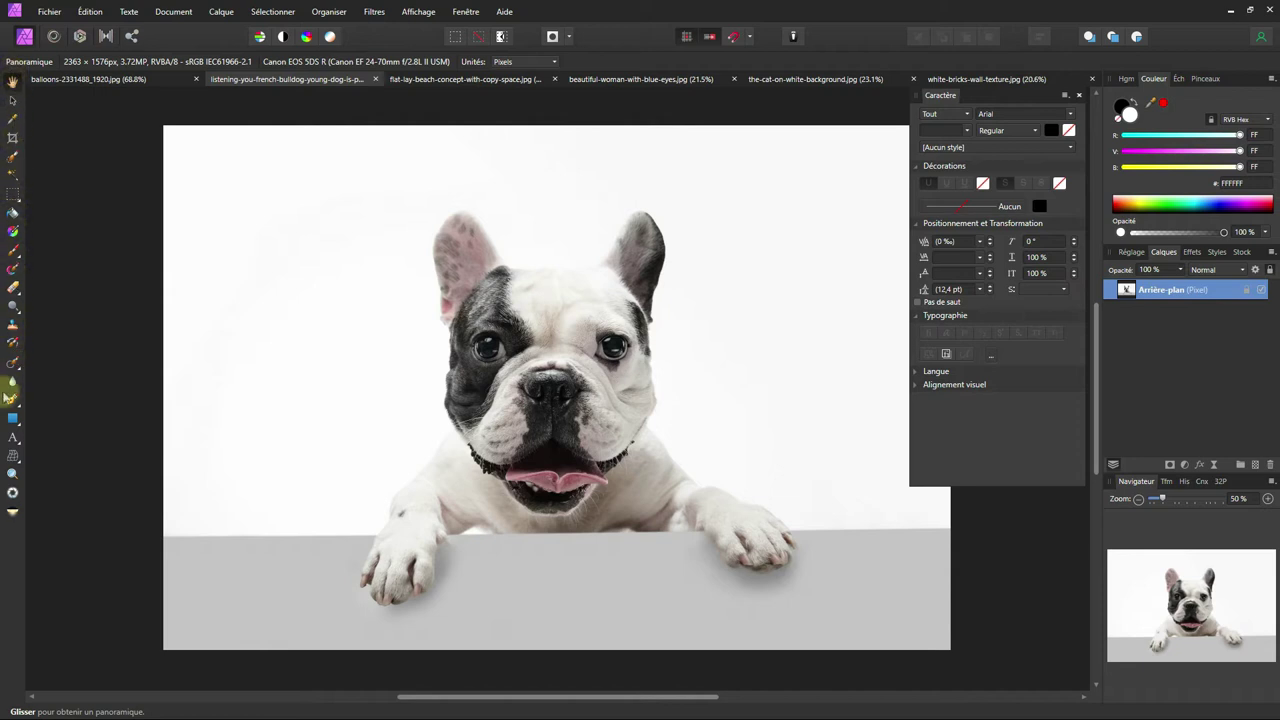
{"action": "left_click", "coordinate": [419, 12]}
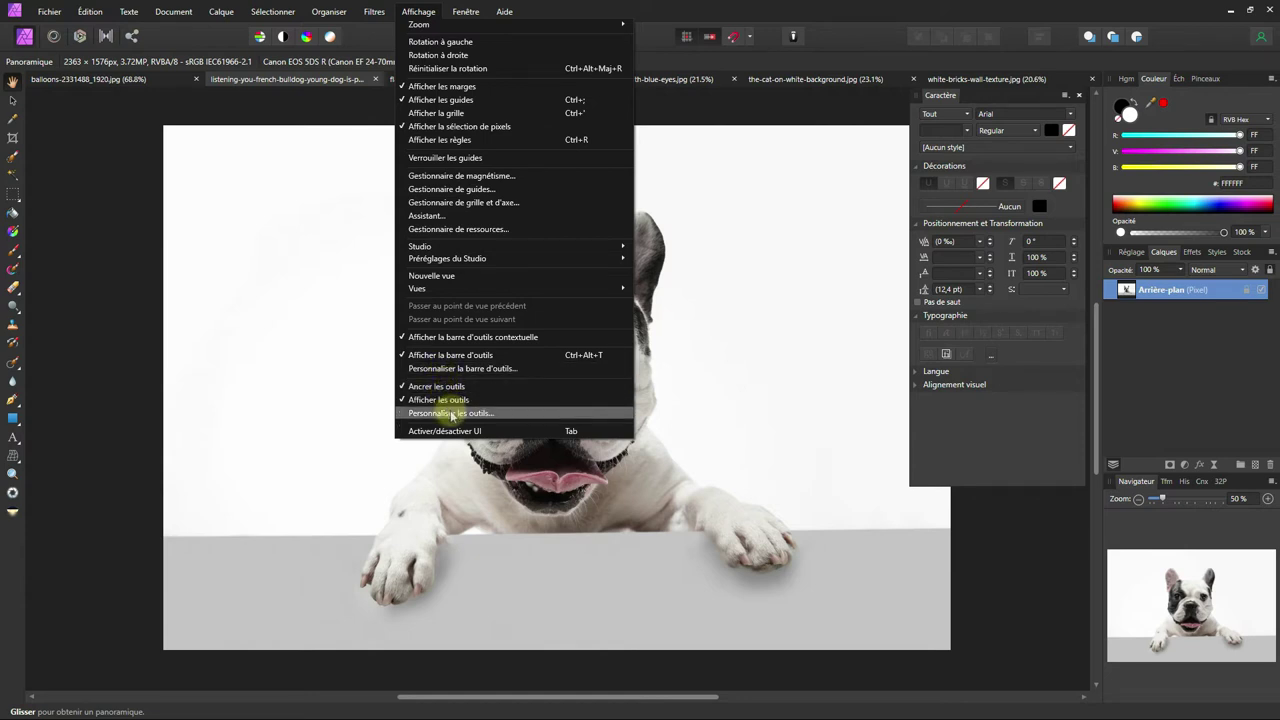
- In Personnaliser les outils, try the aperture tool, remove it, and add the Twirl tool
{"action": "left_click", "coordinate": [453, 414]}
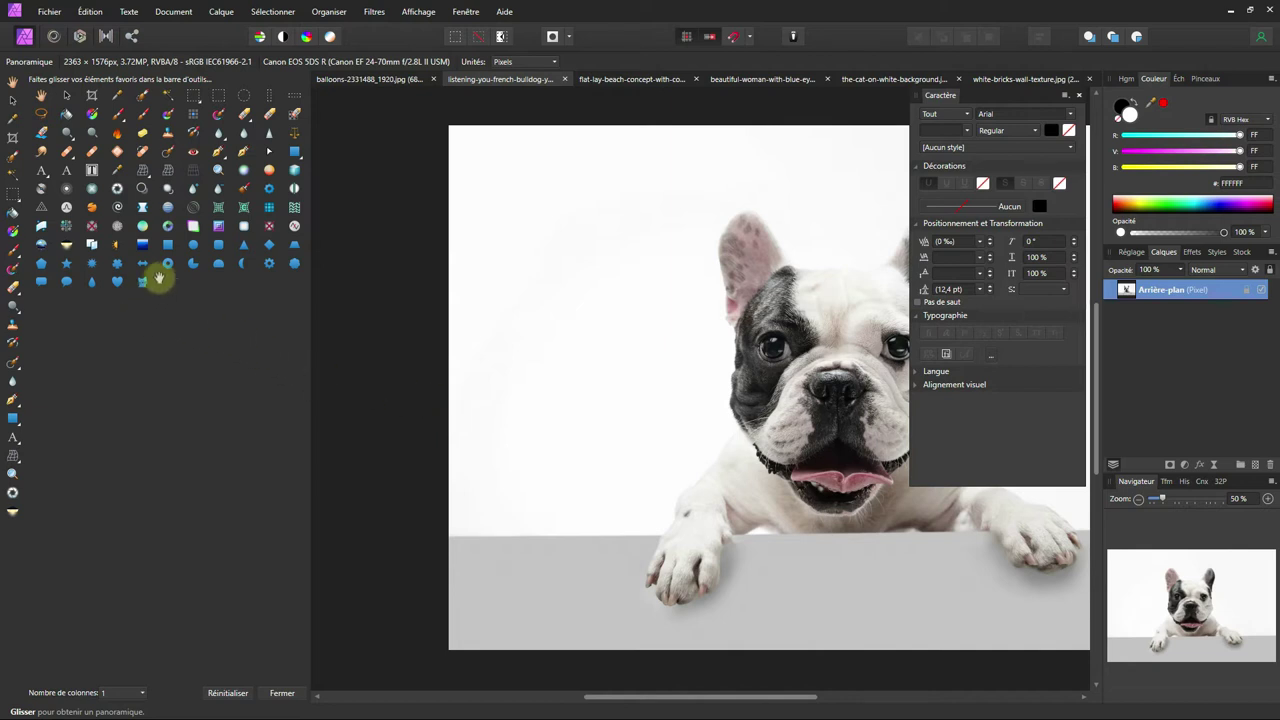
{"action": "left_click_drag", "start_coordinate": [159, 279], "coordinate": [13, 495]}
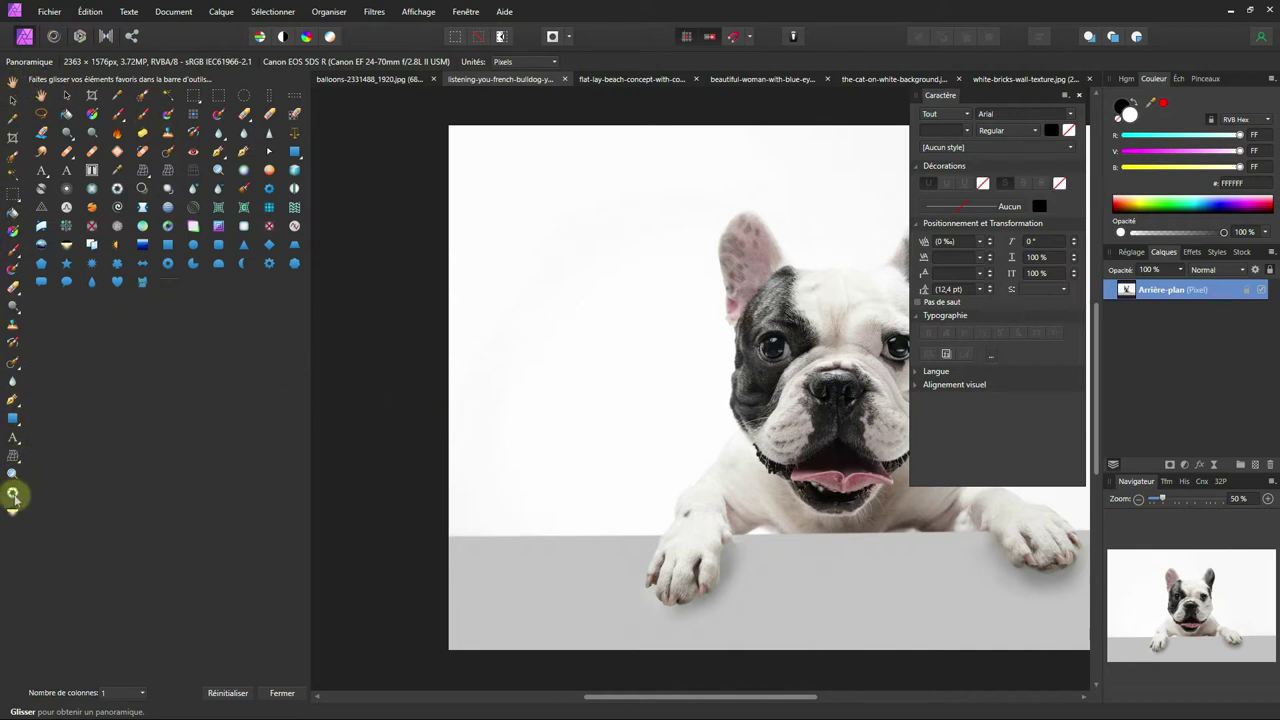
{"action": "left_click_drag", "start_coordinate": [13, 495], "coordinate": [14, 486]}
{"action": "mouse_move", "coordinate": [13, 495]}
{"action": "left_mouse_down"}
{"action": "mouse_move", "coordinate": [155, 422]}
{"action": "mouse_move", "coordinate": [132, 428]}
{"action": "left_mouse_up"}
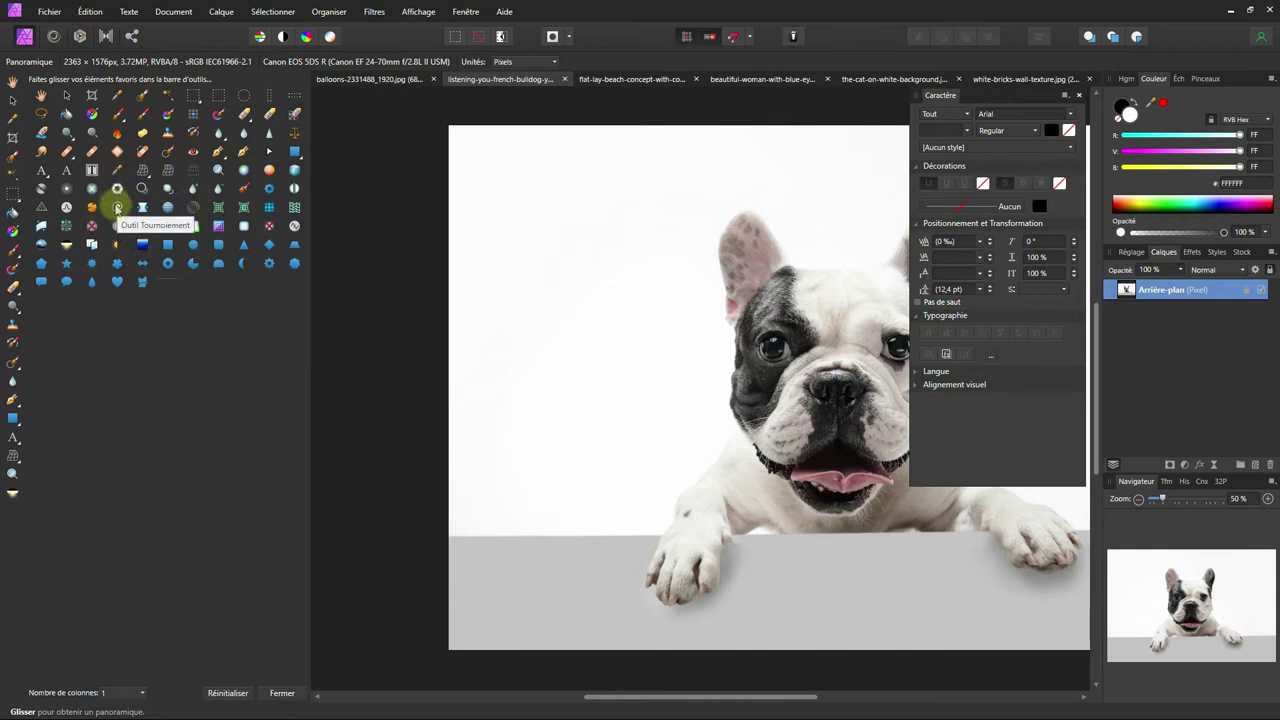
{"action": "mouse_move", "coordinate": [117, 208]}
{"action": "left_mouse_down"}
{"action": "mouse_move", "coordinate": [49, 488]}
{"action": "mouse_move", "coordinate": [13, 510]}
{"action": "left_mouse_up"}
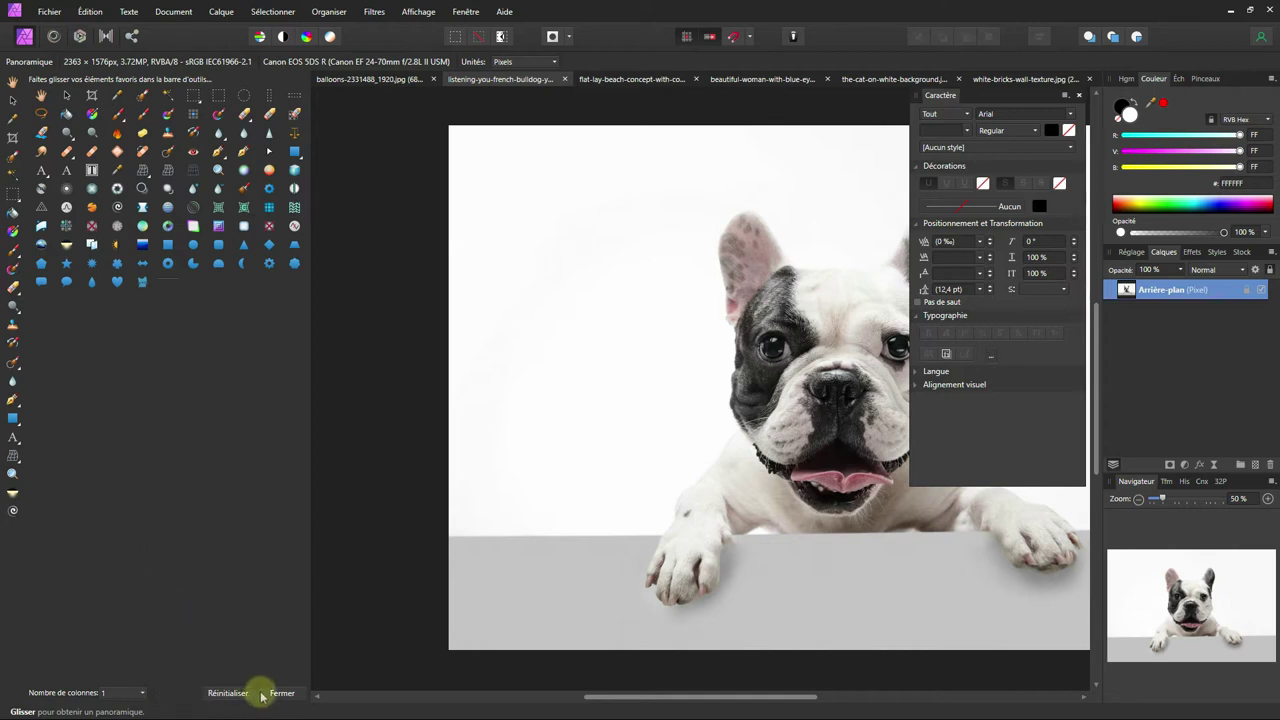
- Try 2, 4 and 5 tool columns, settle on 2 columns, and close the dialog
{"action": "left_click", "coordinate": [139, 692]}
{"action": "left_click", "coordinate": [103, 588]}
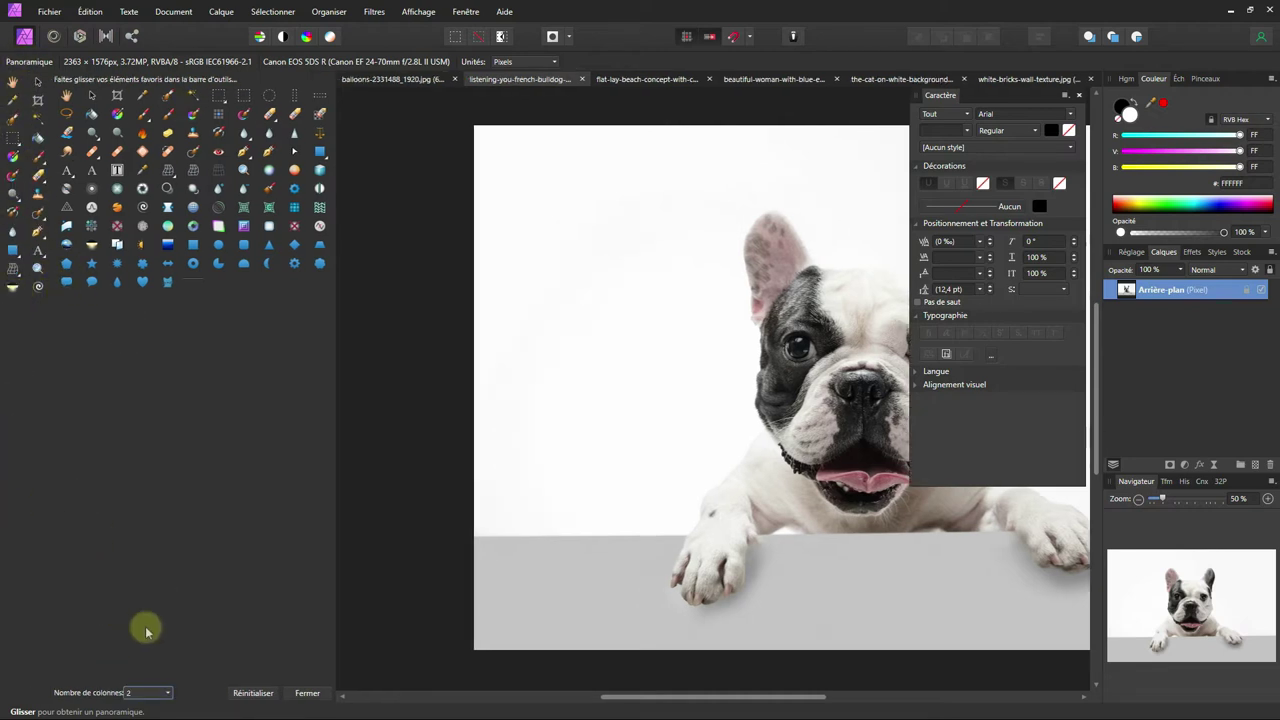
{"action": "left_click", "coordinate": [166, 693]}
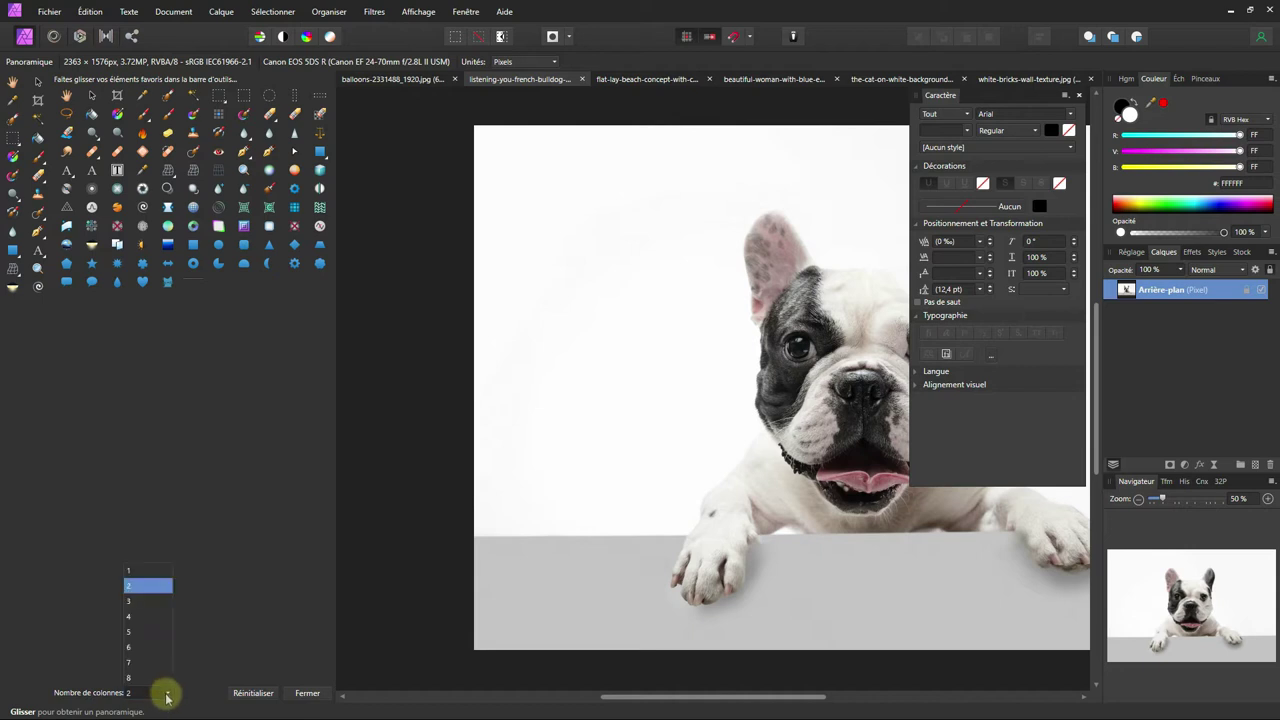
{"action": "left_click", "coordinate": [129, 615]}
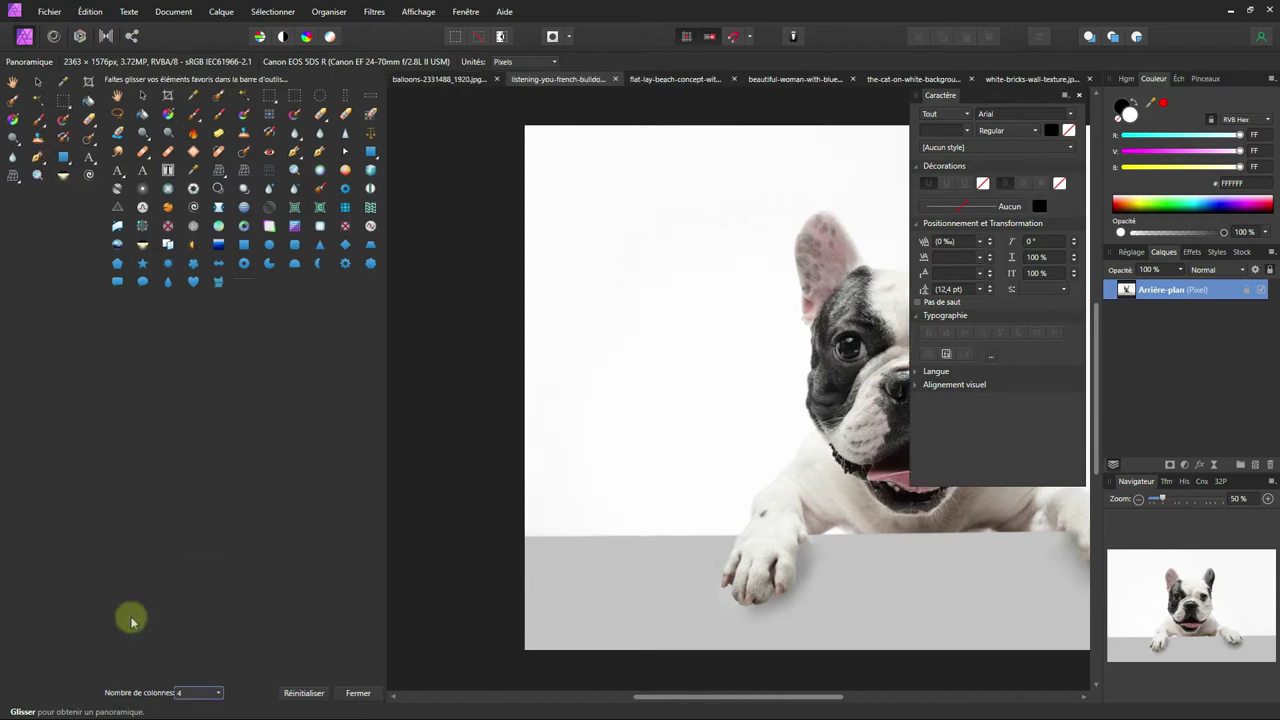
{"action": "left_click", "coordinate": [221, 693]}
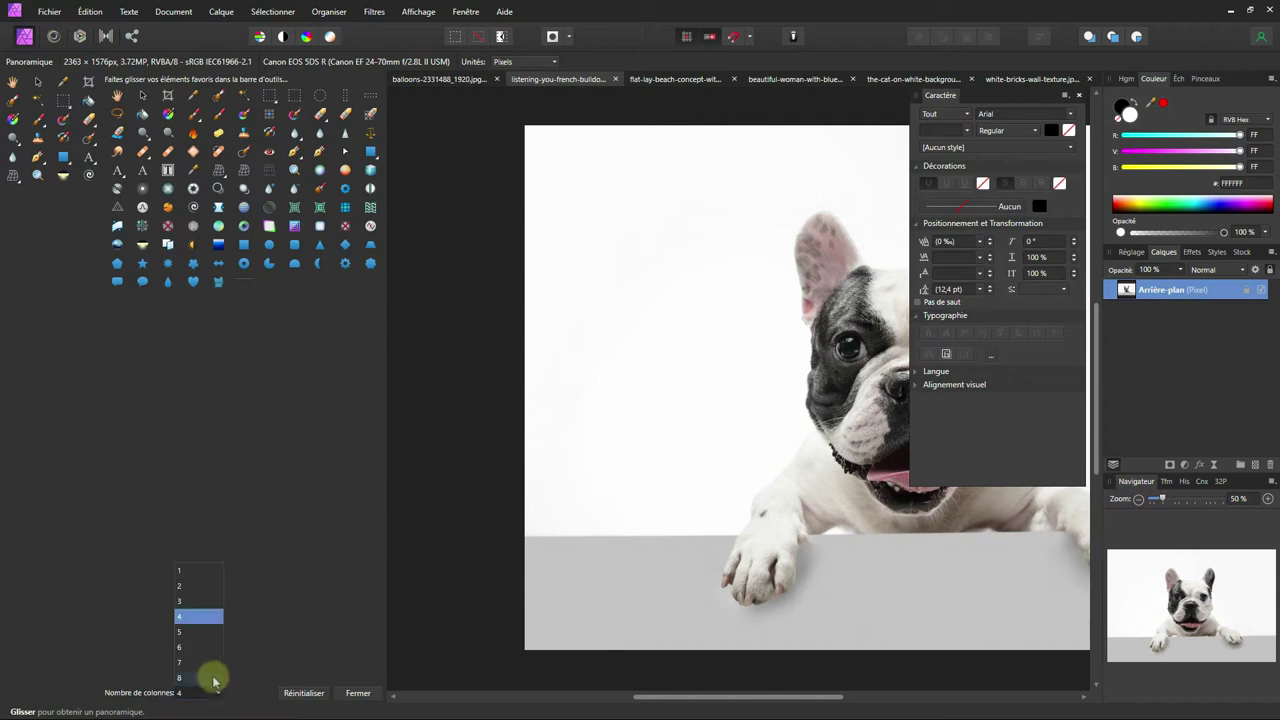
{"action": "left_click", "coordinate": [184, 633]}
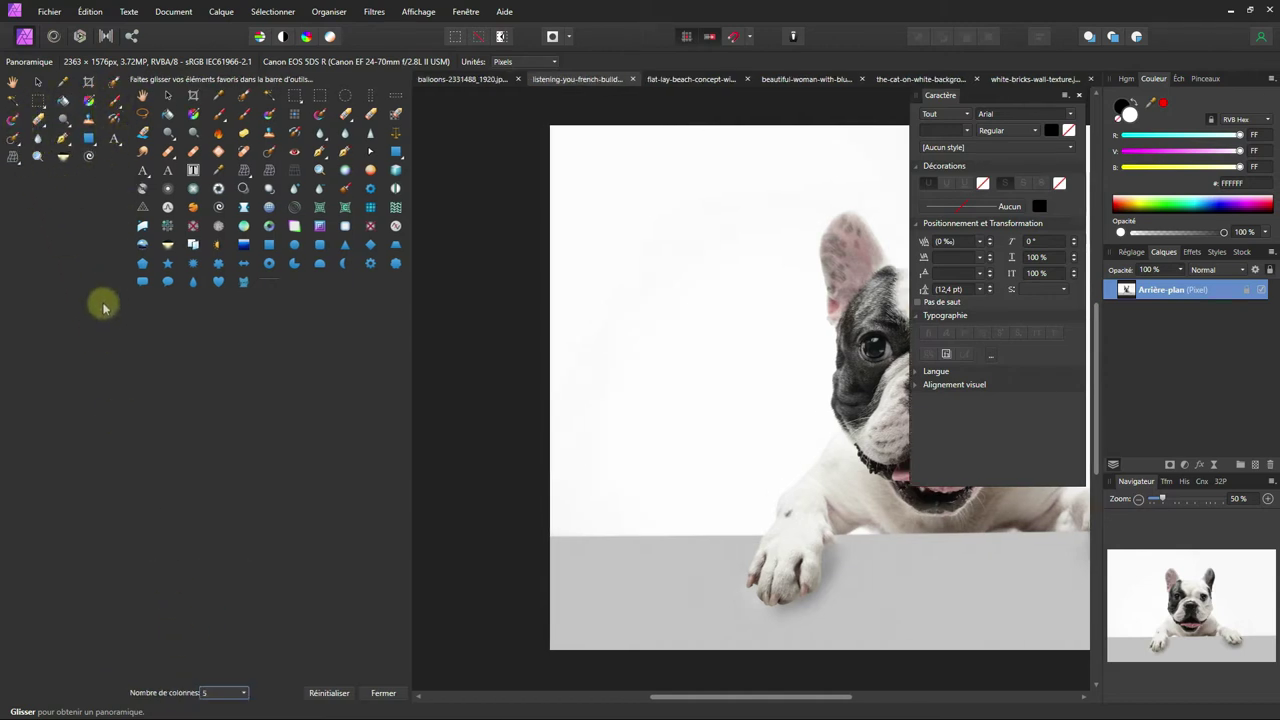
{"action": "left_click", "coordinate": [230, 693]}
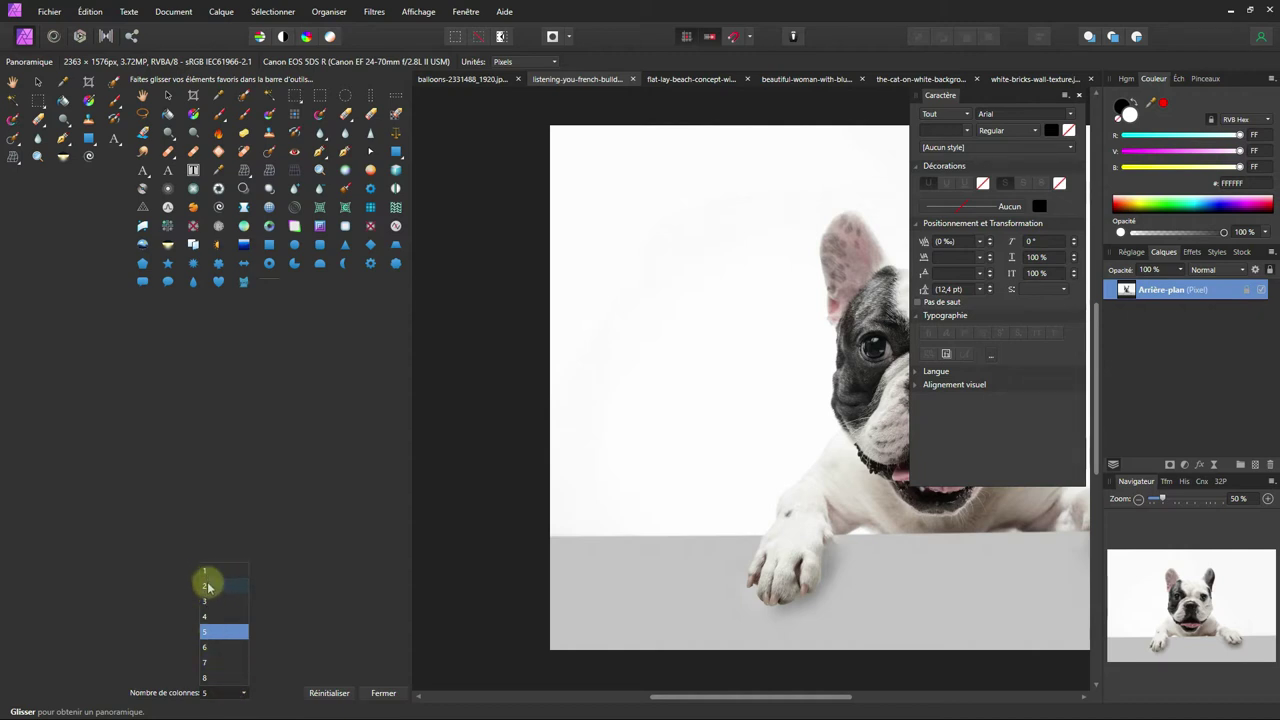
{"action": "left_click", "coordinate": [205, 585]}
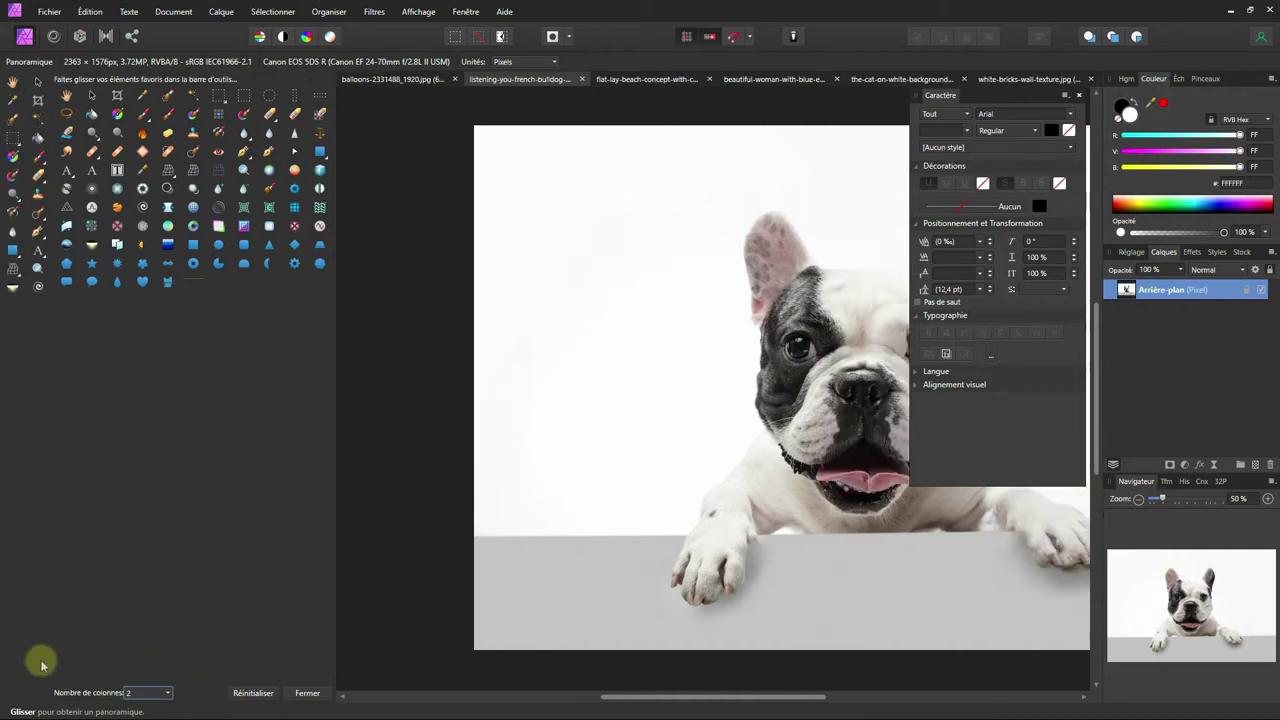
{"action": "left_click", "coordinate": [307, 695]}
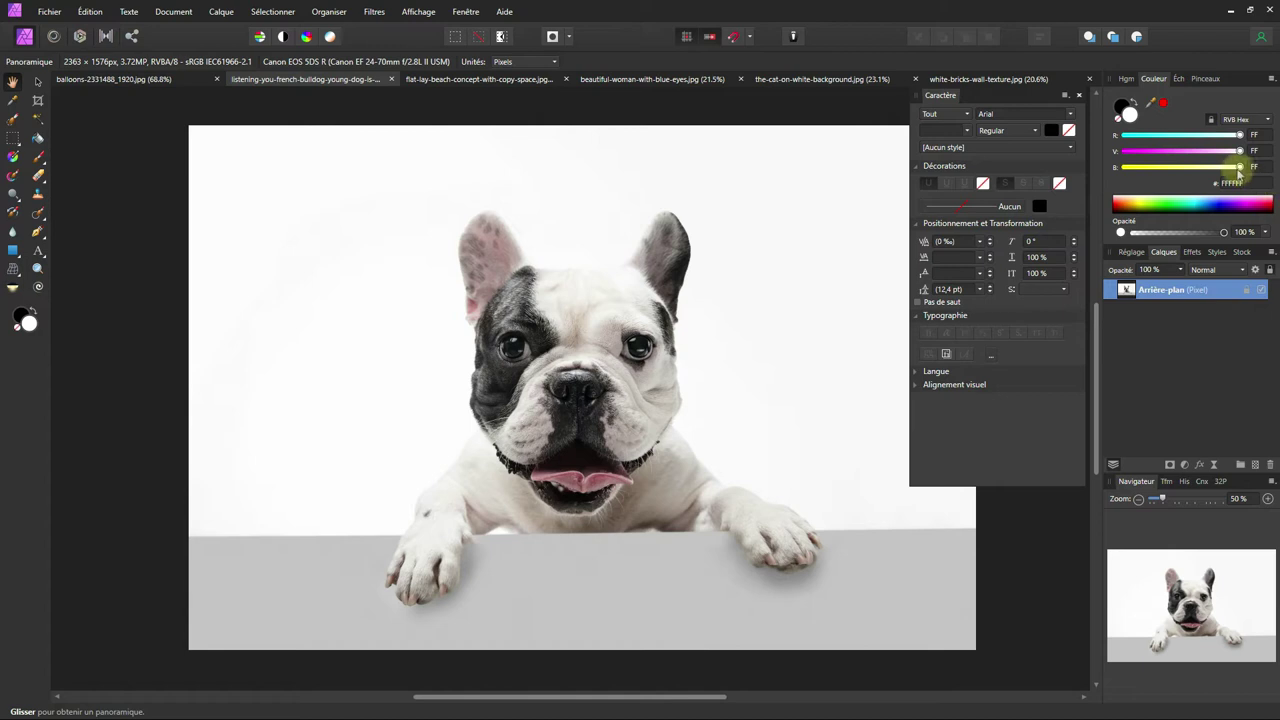
{"action": "left_click", "coordinate": [420, 12]}
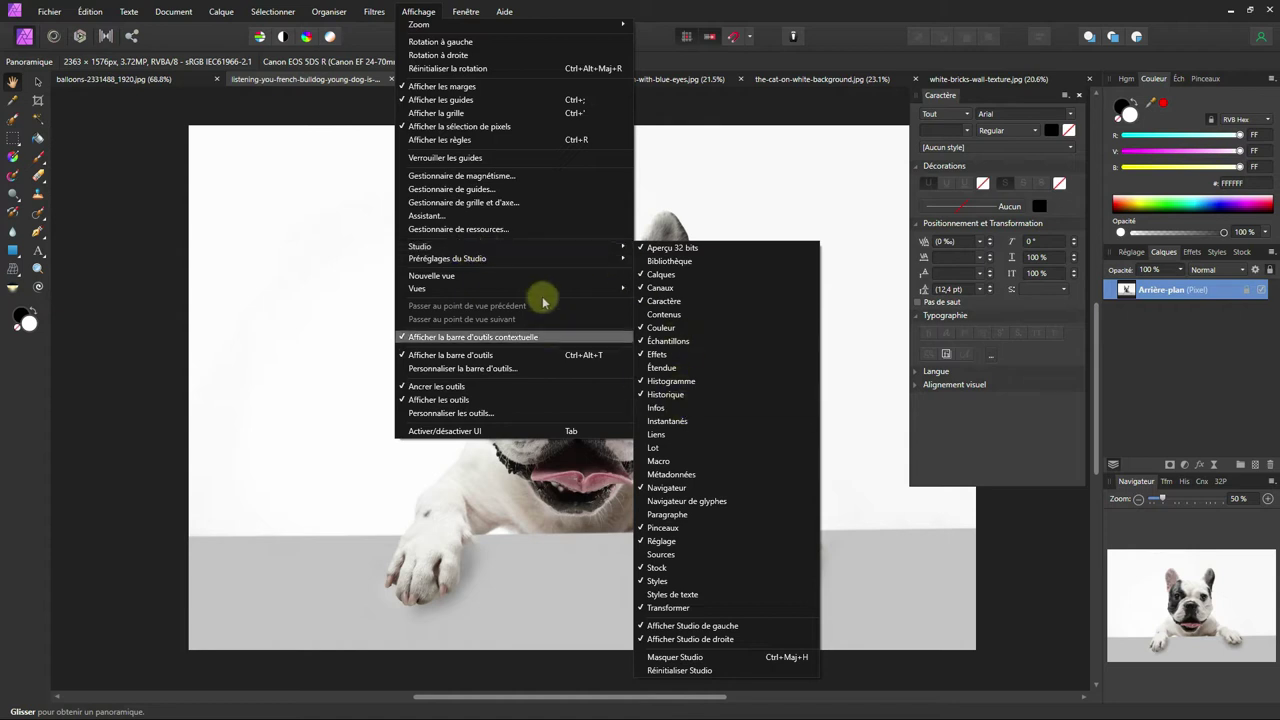
{"action": "mouse_move", "coordinate": [447, 258]}
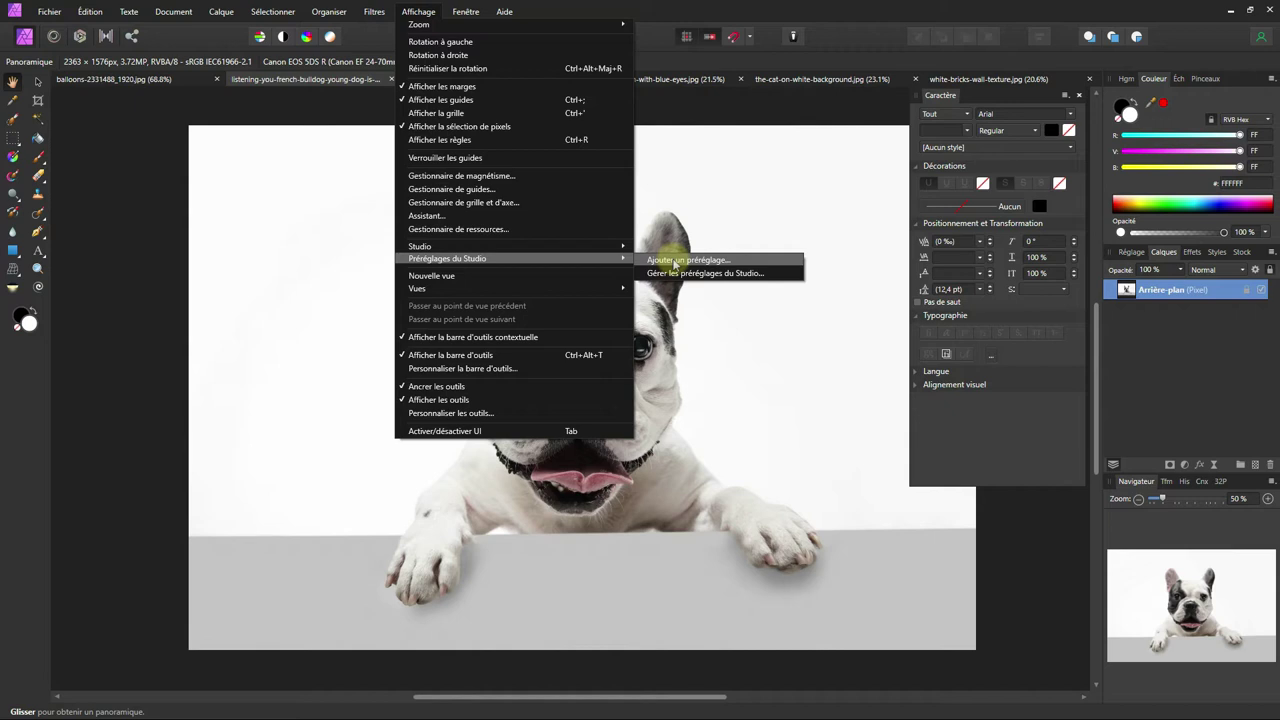
{"action": "left_click", "coordinate": [670, 7]}
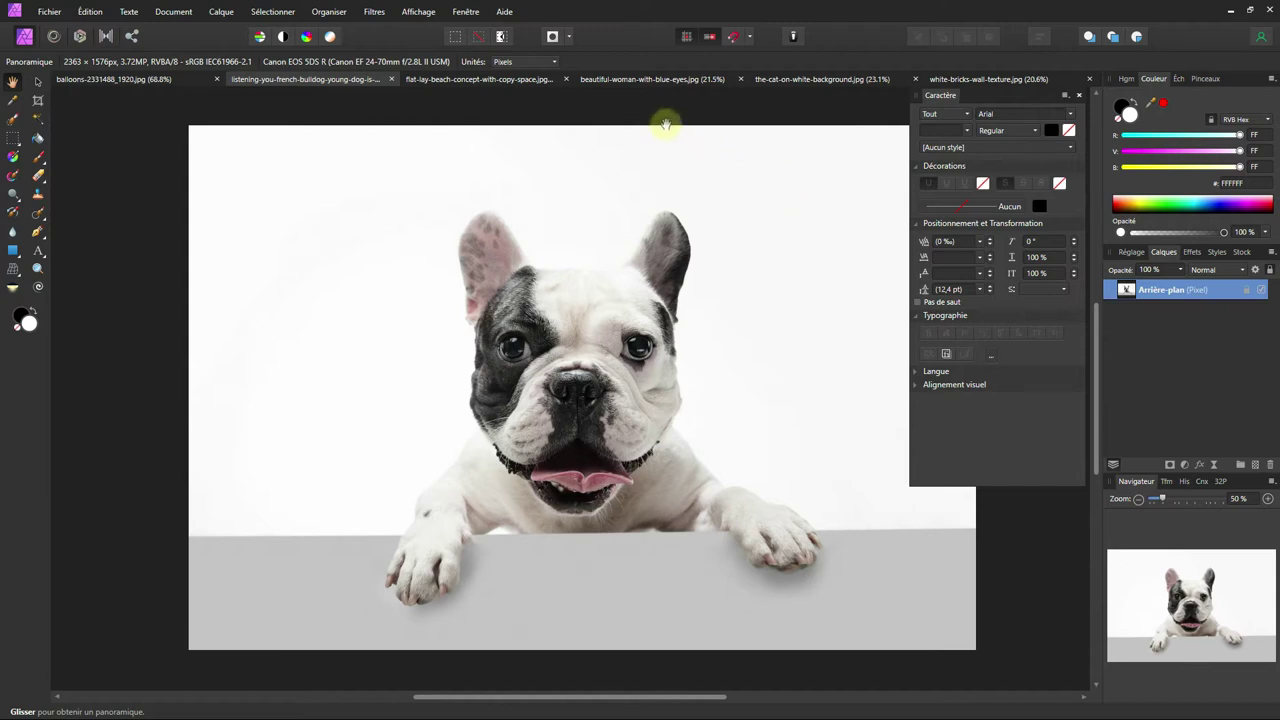
- Switch to the blue-eyes portrait photo and drag a crop area in from the corner and edges
{"action": "left_click", "coordinate": [632, 80]}
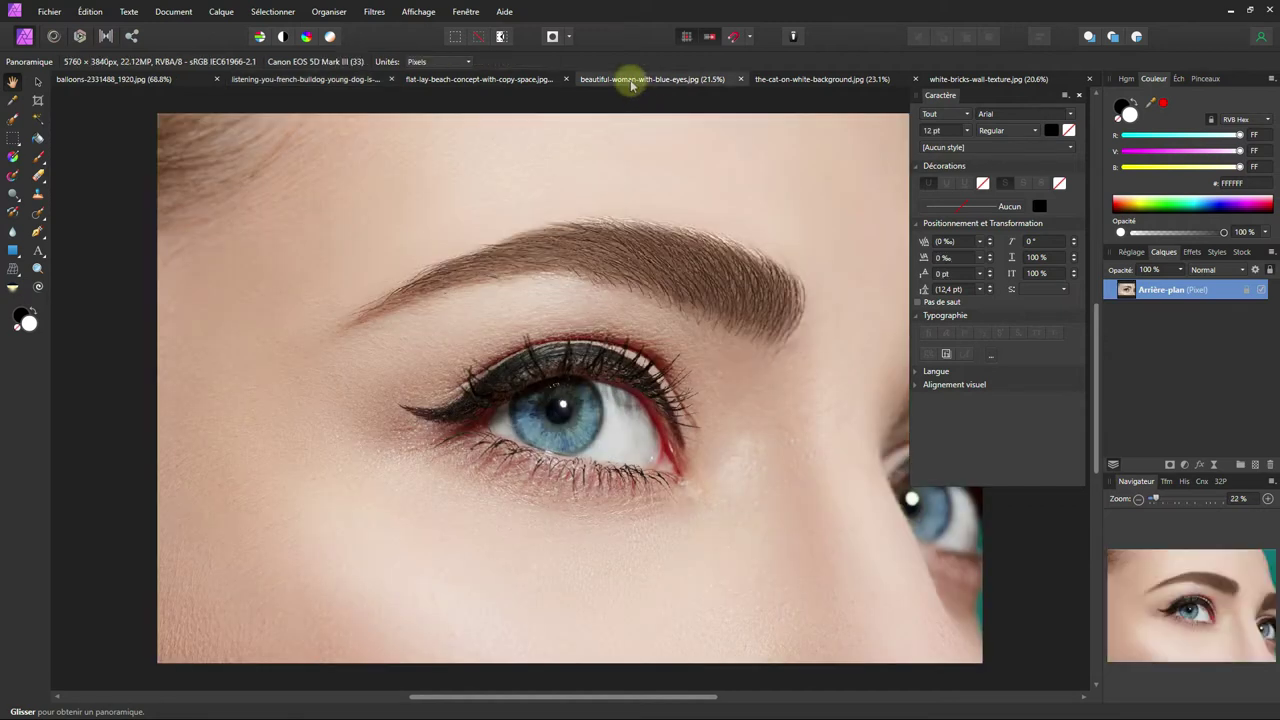
{"action": "scroll", "coordinate": [661, 322], "scroll_direction": "down", "scroll_amount": 2}
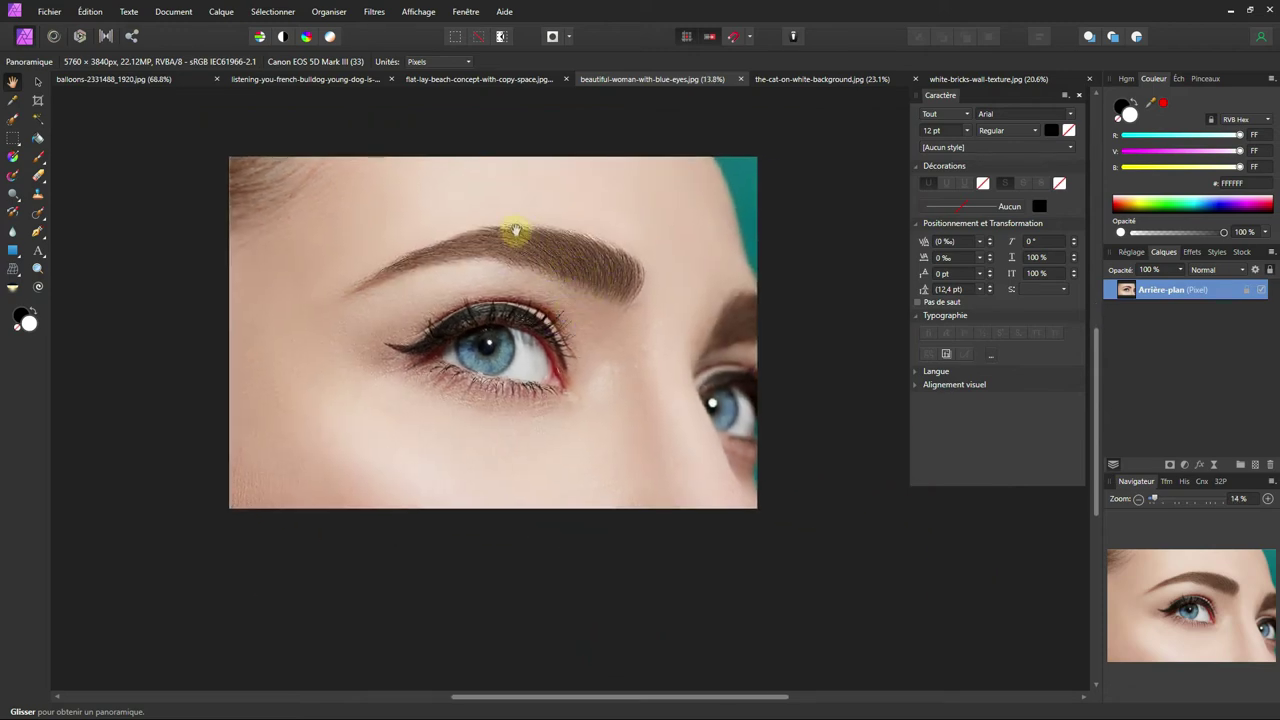
{"action": "left_click", "coordinate": [39, 109]}
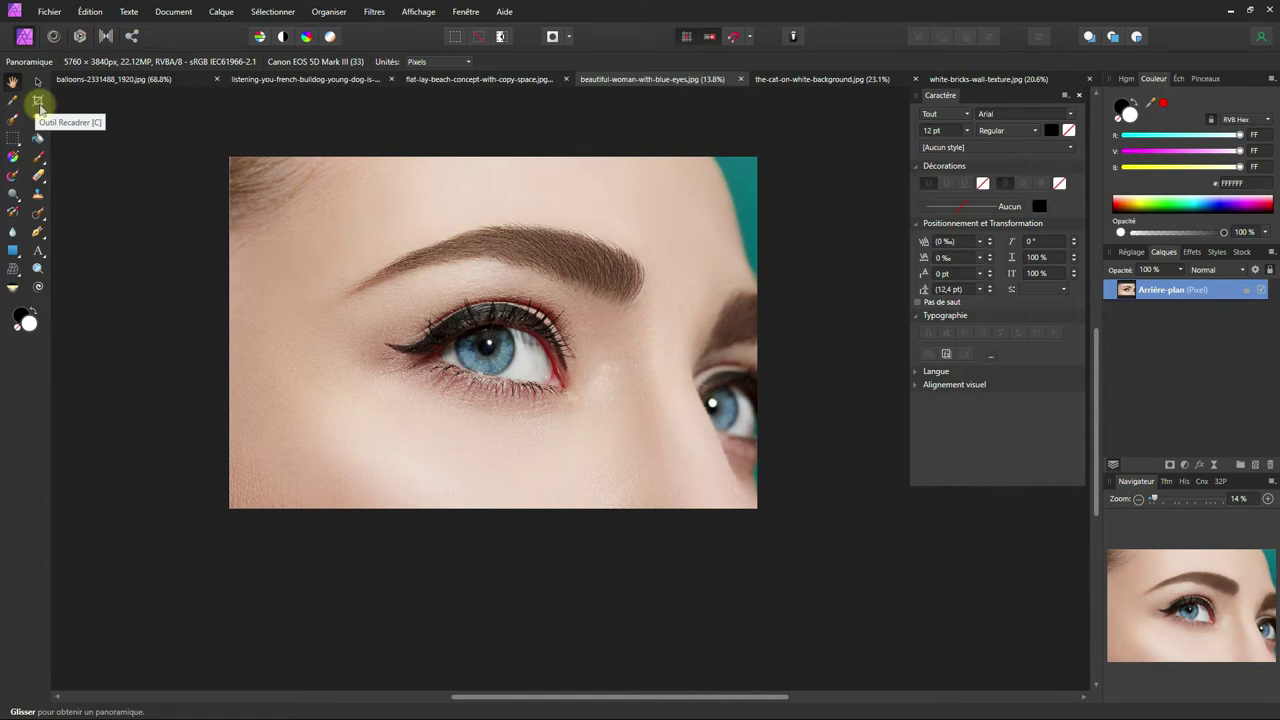
{"action": "left_click", "coordinate": [39, 104]}
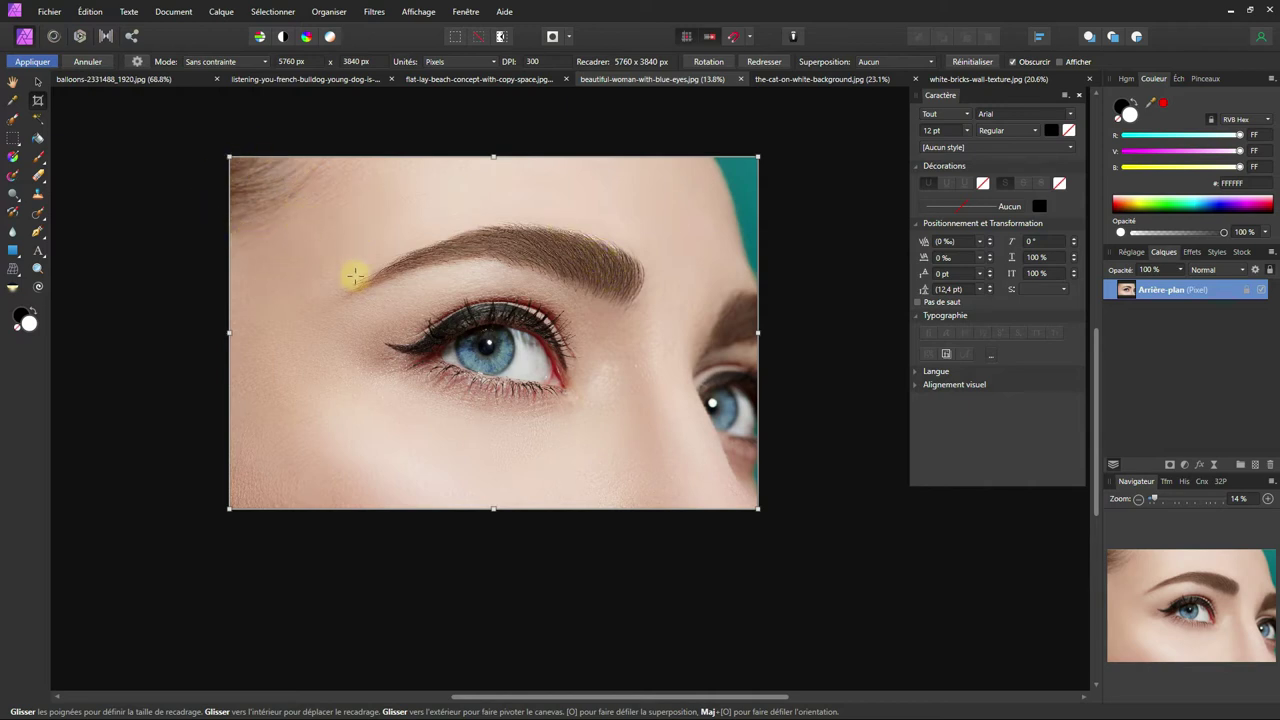
{"action": "key", "text": "ctrl"}
{"action": "scroll", "coordinate": [310, 341], "scroll_direction": "up", "scroll_amount": 1, "text": "ctrl"}
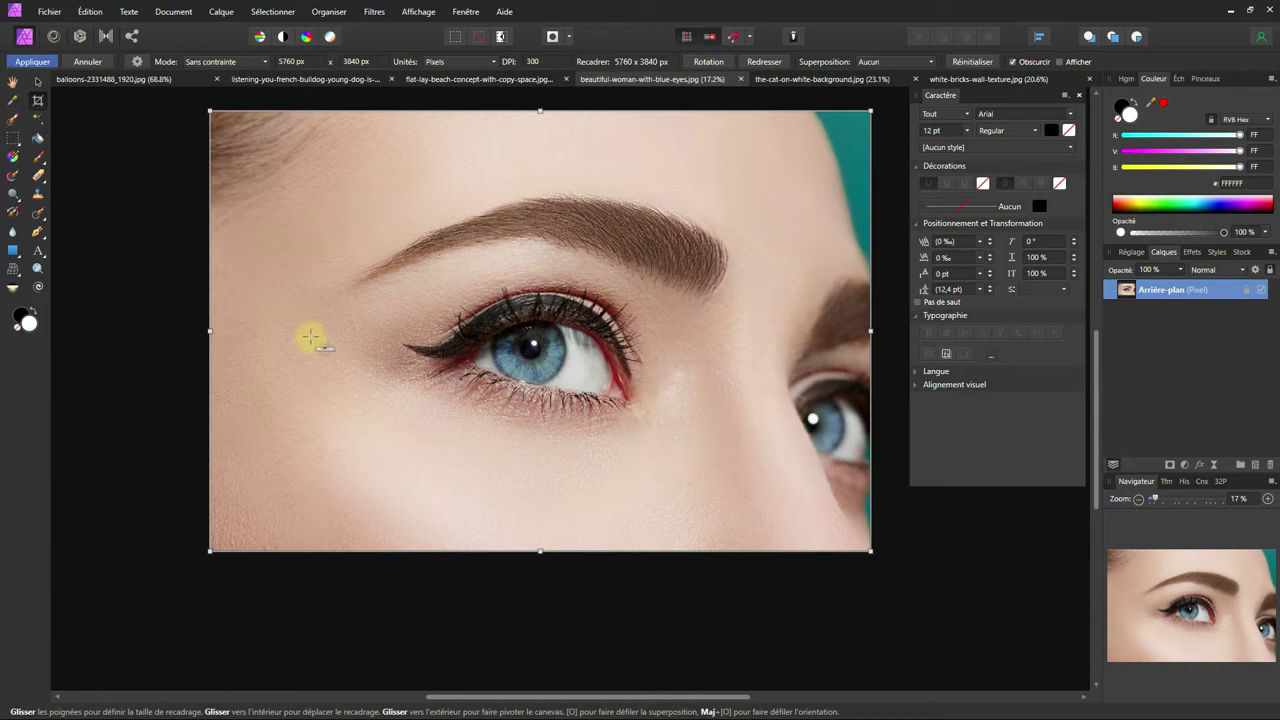
{"action": "scroll", "coordinate": [310, 341], "scroll_direction": "down", "scroll_amount": 1, "text": "ctrl"}
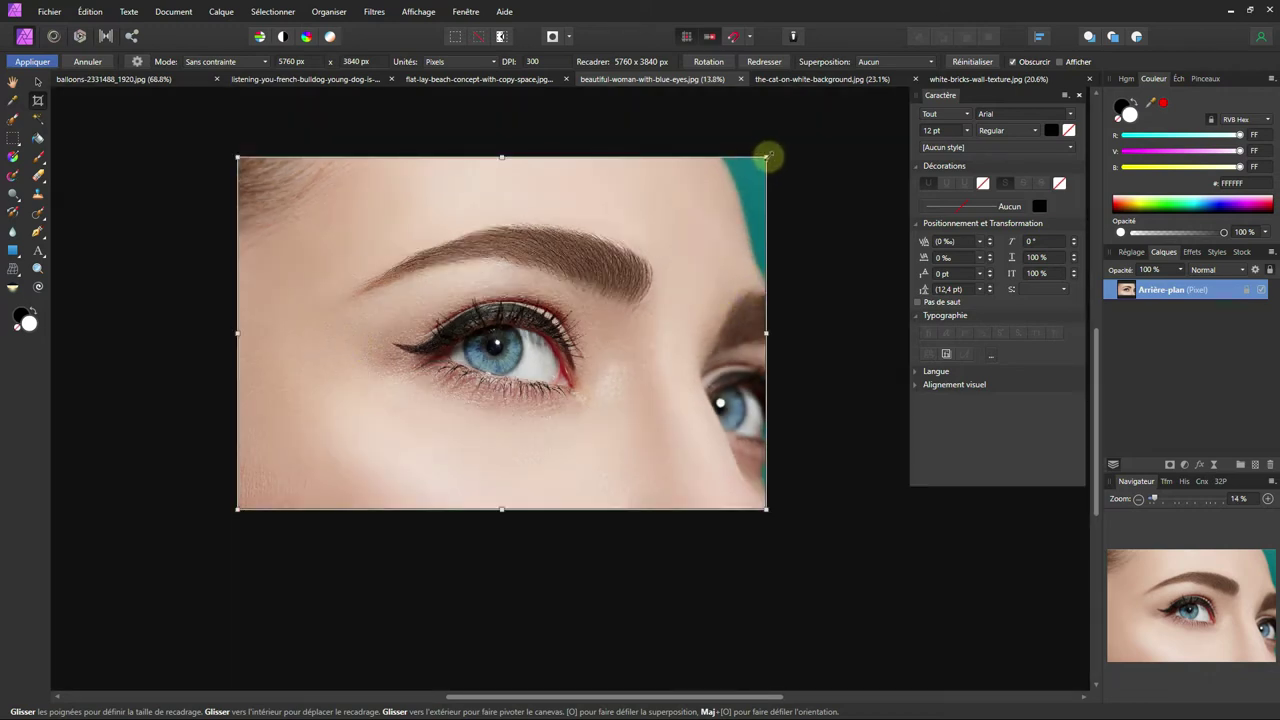
{"action": "mouse_move", "coordinate": [766, 156]}
{"action": "left_mouse_down"}
{"action": "mouse_move", "coordinate": [687, 205]}
{"action": "mouse_move", "coordinate": [705, 205]}
{"action": "mouse_move", "coordinate": [680, 204]}
{"action": "mouse_move", "coordinate": [700, 194]}
{"action": "left_mouse_up"}
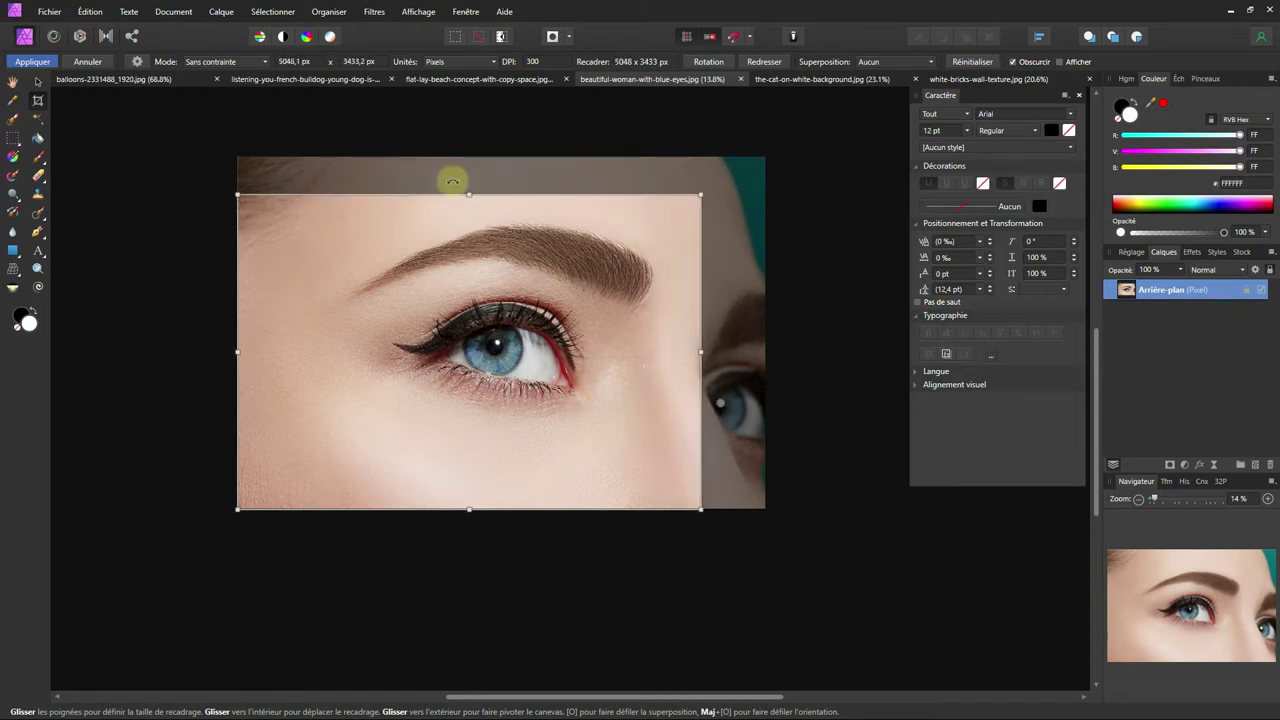
{"action": "left_click_drag", "start_coordinate": [467, 195], "coordinate": [466, 193]}
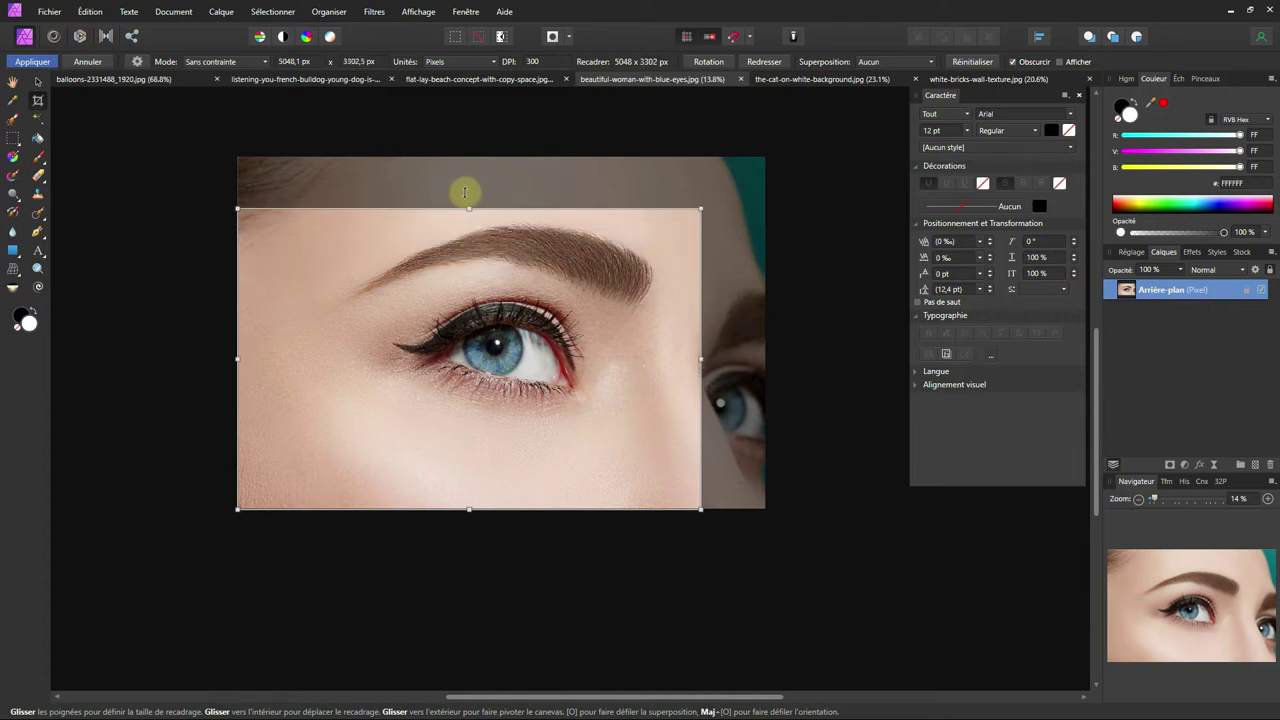
{"action": "mouse_move", "coordinate": [239, 349]}
{"action": "left_mouse_down"}
{"action": "mouse_move", "coordinate": [306, 360]}
{"action": "mouse_move", "coordinate": [240, 346]}
{"action": "mouse_move", "coordinate": [323, 371]}
{"action": "mouse_move", "coordinate": [369, 414]}
{"action": "mouse_move", "coordinate": [238, 340]}
{"action": "left_mouse_up"}
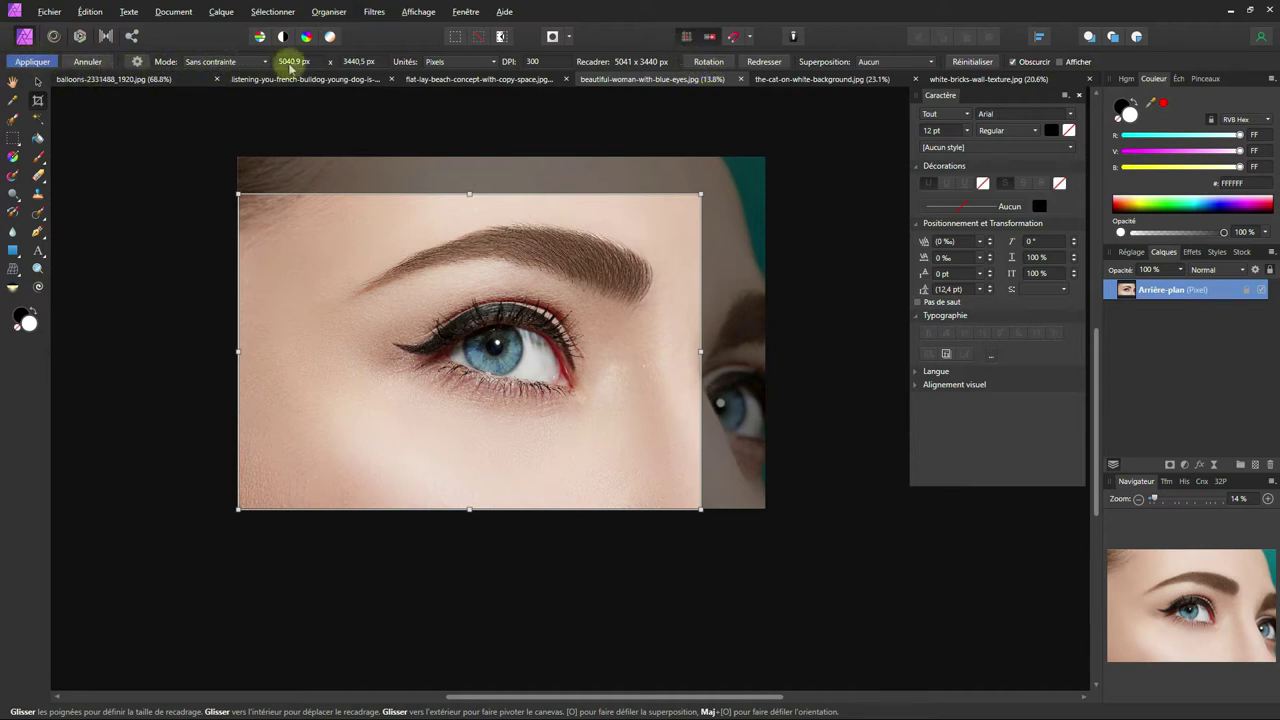
- Rotate the crop to portrait, apply it, then undo to restore the full 5760 × 3840 photo
{"action": "left_click", "coordinate": [706, 63]}
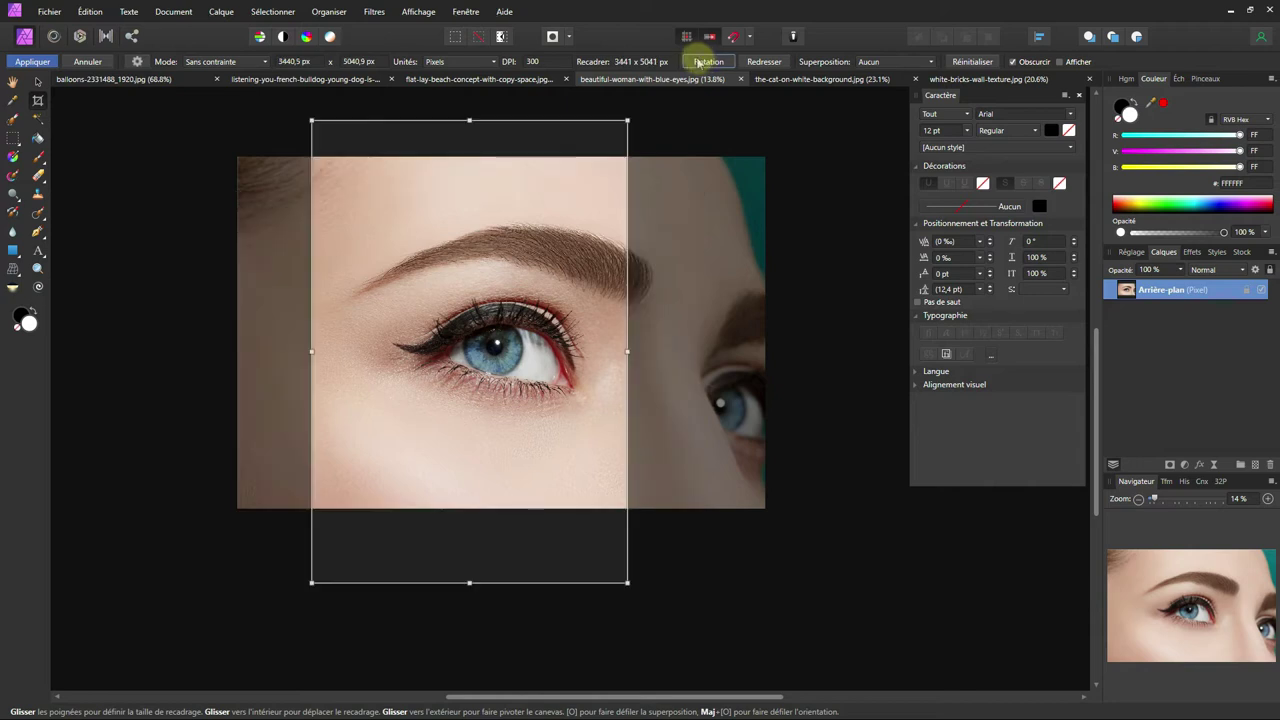
{"action": "key", "text": "Return"}
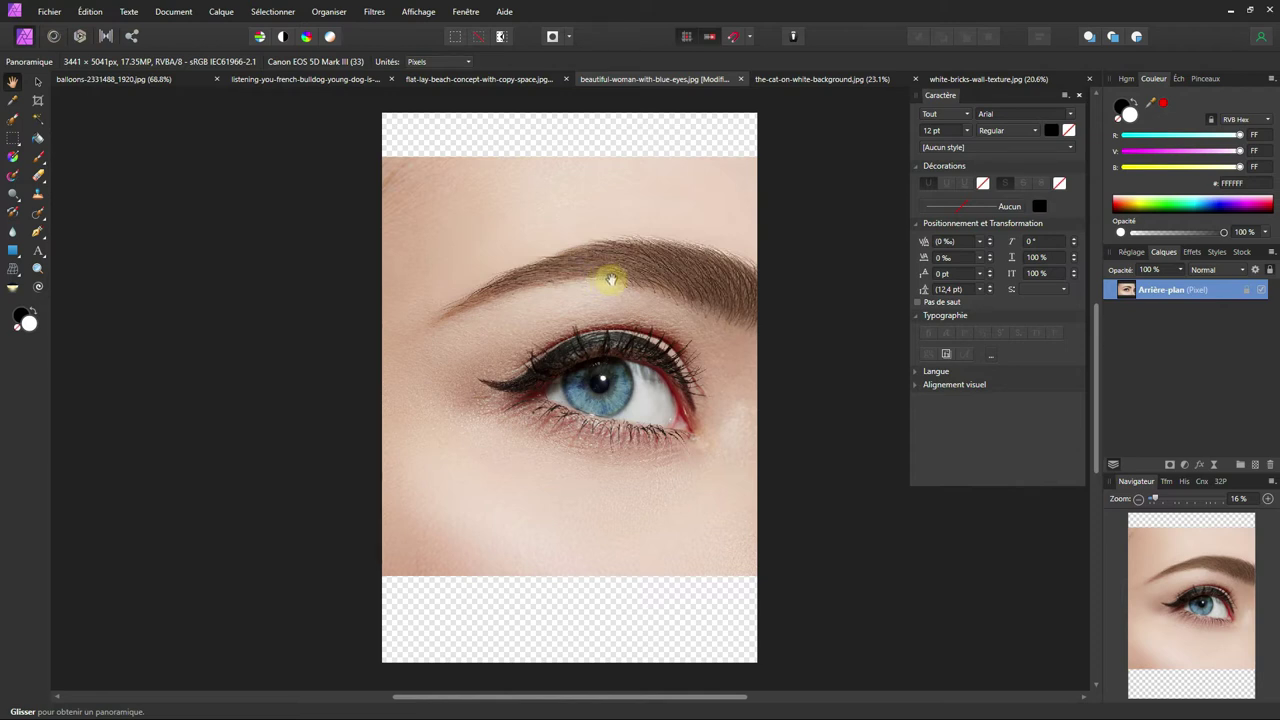
{"action": "key", "text": "ctrl"}
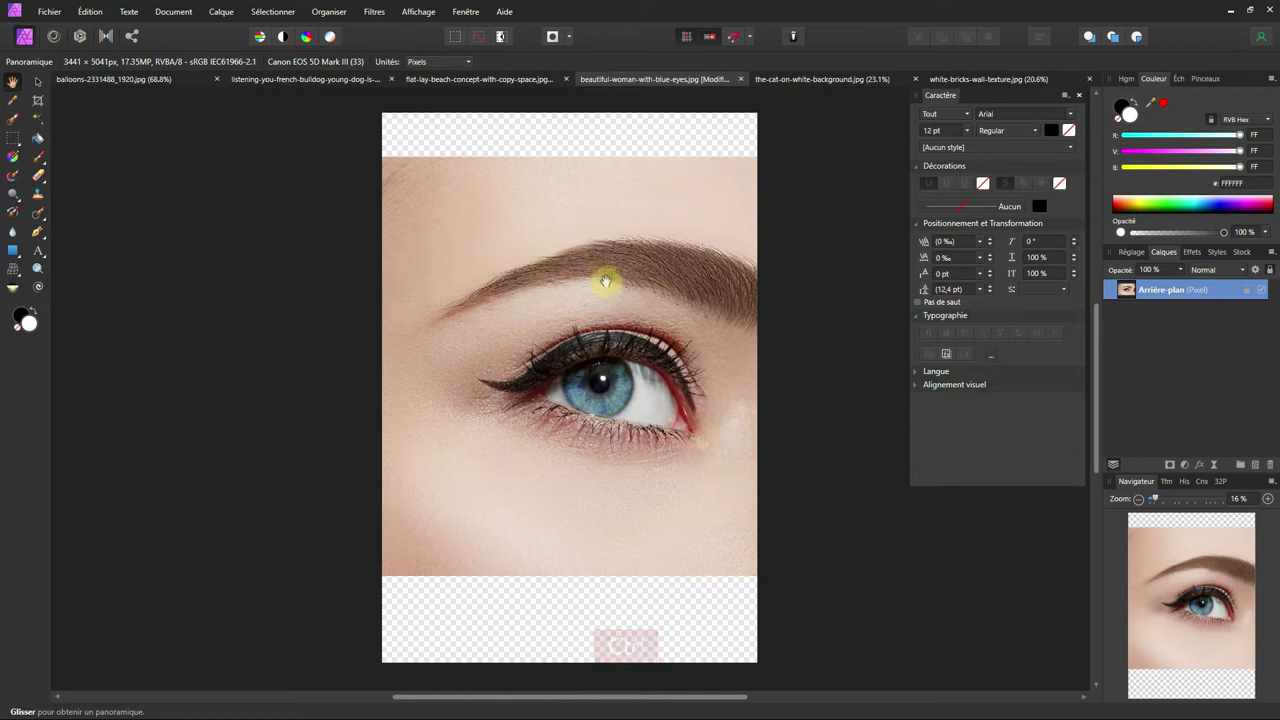
{"action": "key", "text": "ctrl"}
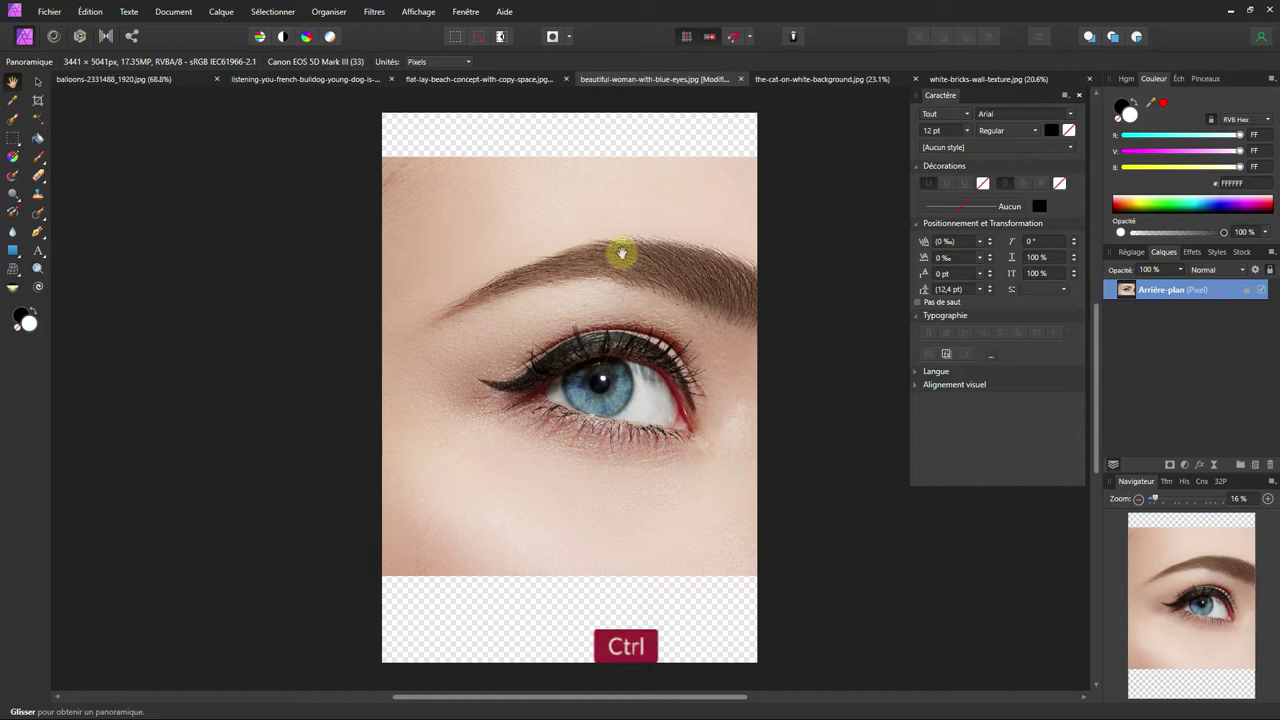
{"action": "key", "text": "ctrl+z"}
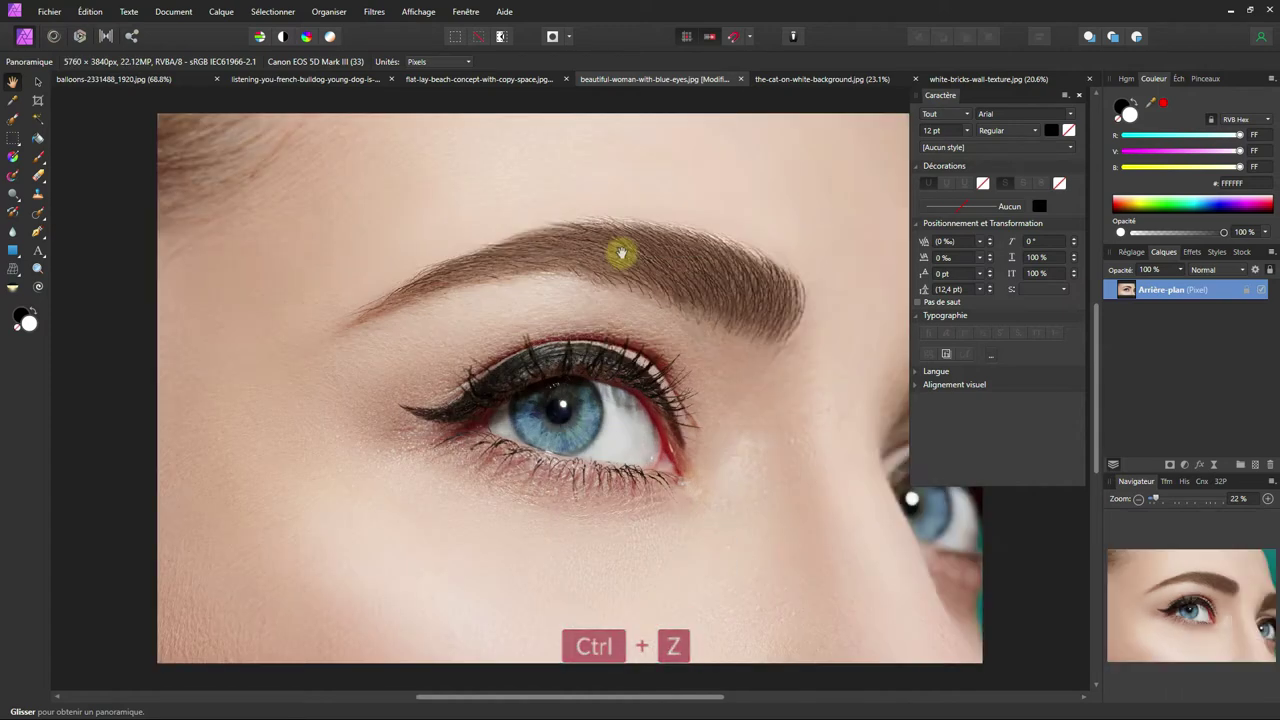
{"action": "key", "text": "ctrl"}
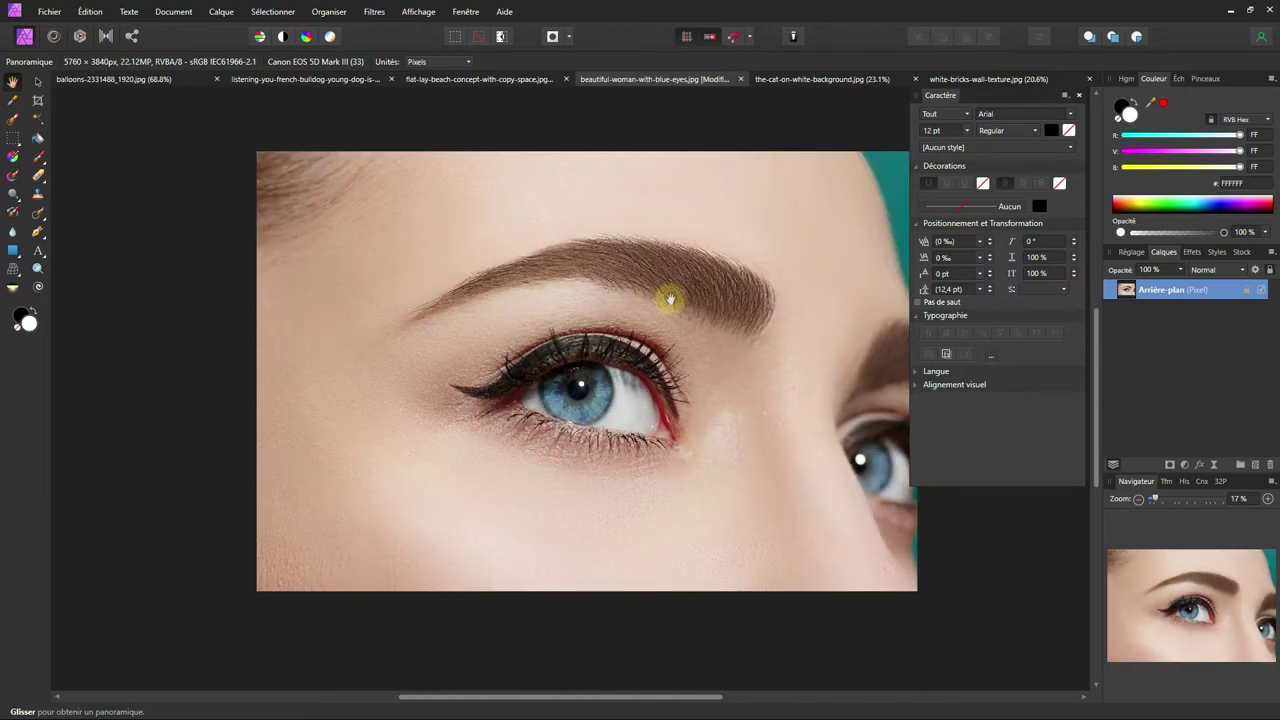
{"action": "scroll", "coordinate": [663, 294], "scroll_direction": "down", "scroll_amount": 1}
{"action": "scroll", "coordinate": [571, 251], "scroll_direction": "down", "scroll_amount": 1}
{"action": "scroll", "coordinate": [526, 274], "scroll_direction": "down", "scroll_amount": 1}
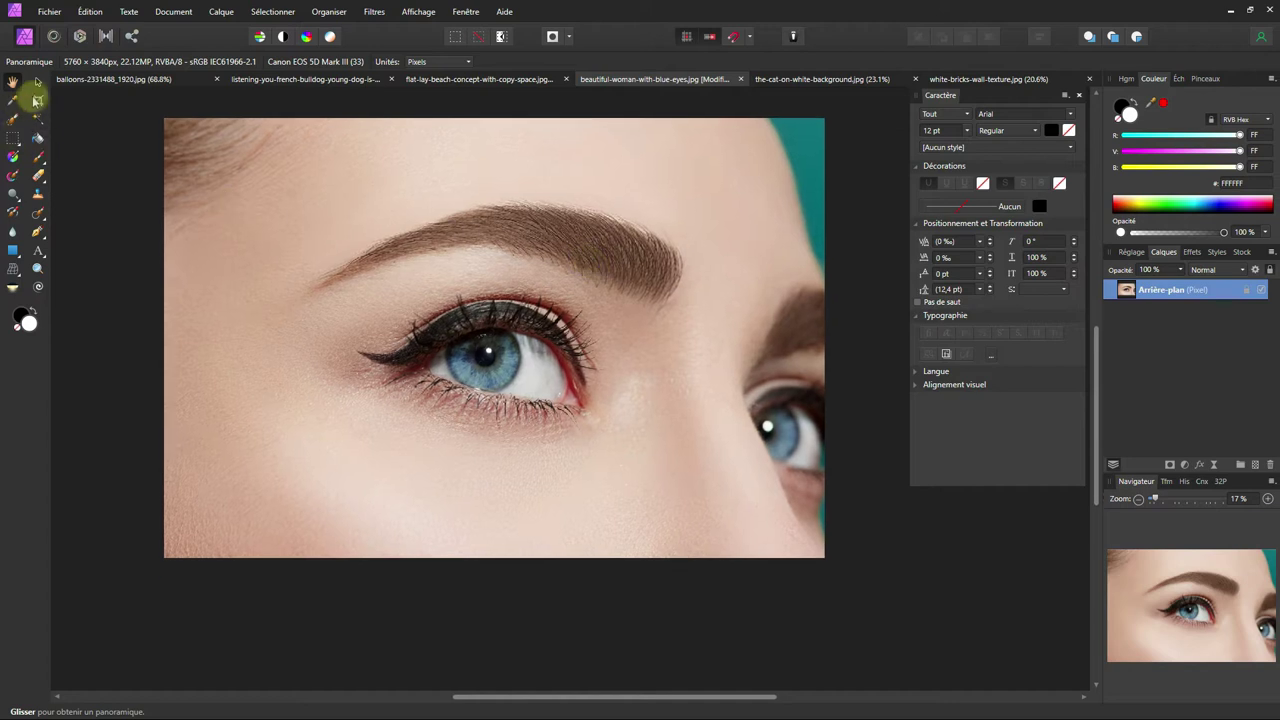
- Try several crop framings, reset the crop to the full image, and apply it
{"action": "left_click", "coordinate": [35, 99]}
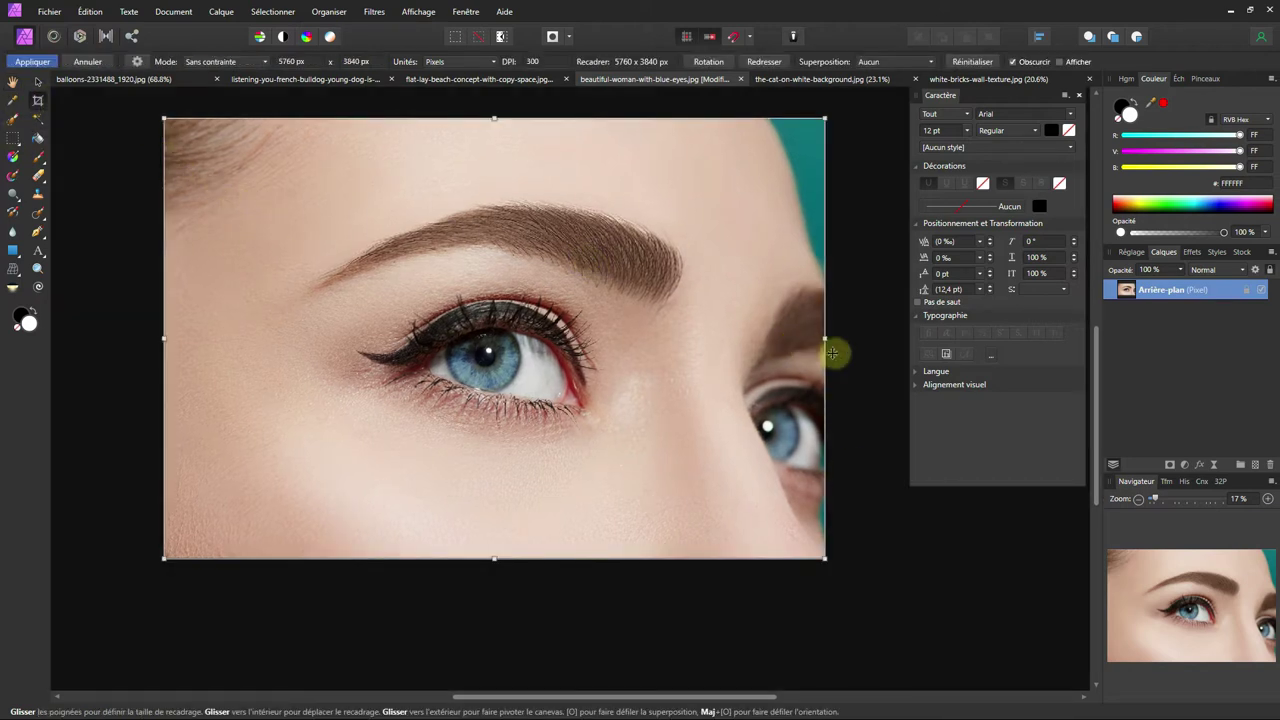
{"action": "left_click_drag", "start_coordinate": [827, 340], "coordinate": [714, 325]}
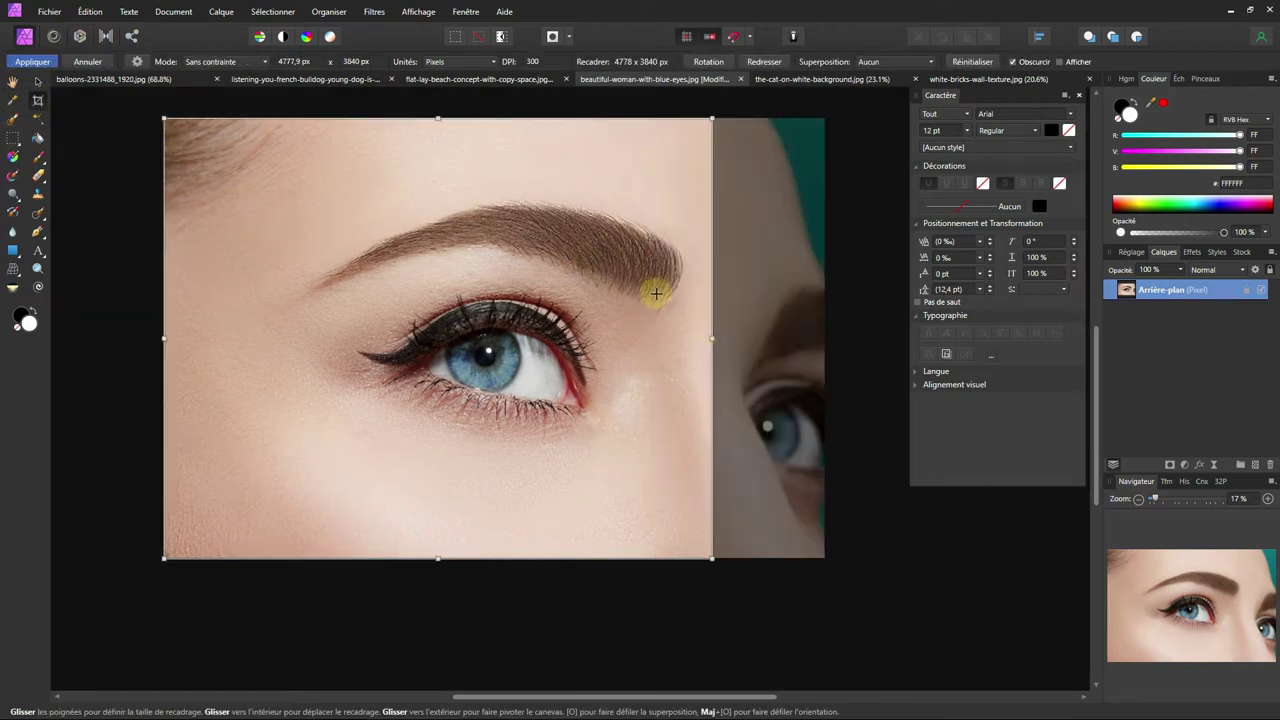
{"action": "left_click_drag", "start_coordinate": [438, 118], "coordinate": [459, 181]}
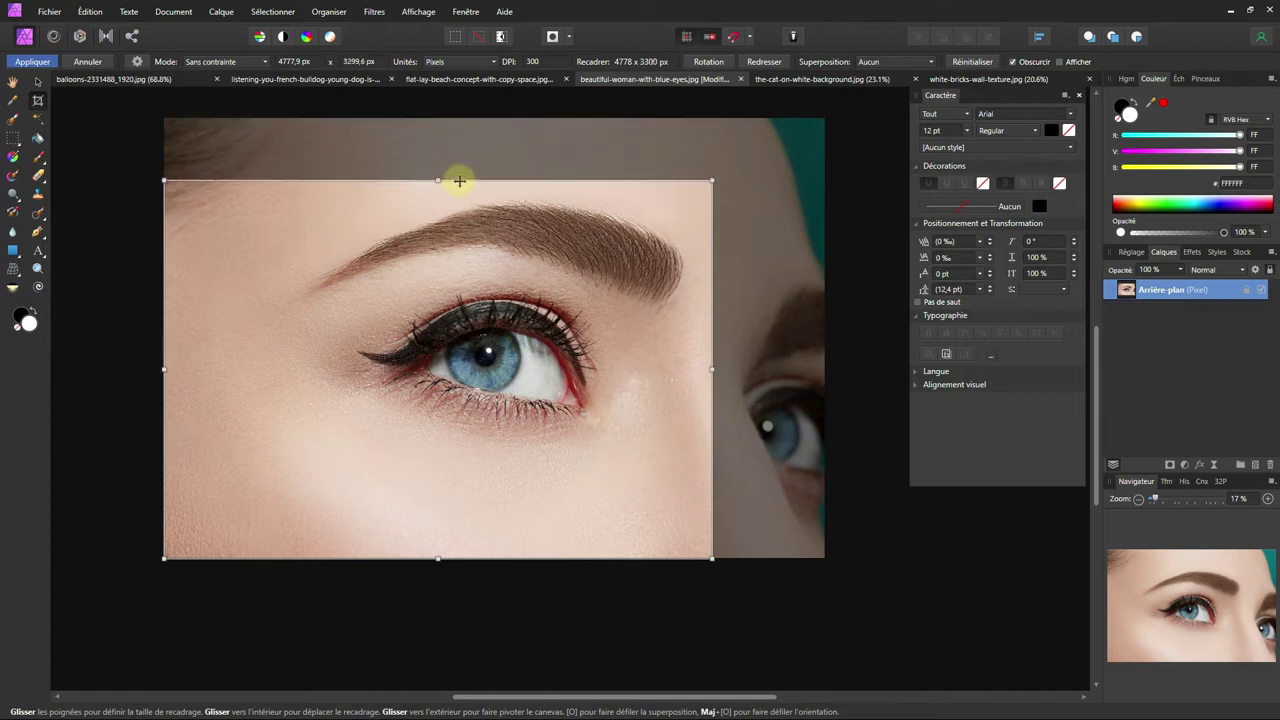
{"action": "mouse_move", "coordinate": [712, 182]}
{"action": "left_mouse_down"}
{"action": "mouse_move", "coordinate": [819, 161]}
{"action": "mouse_move", "coordinate": [842, 103]}
{"action": "left_mouse_up"}
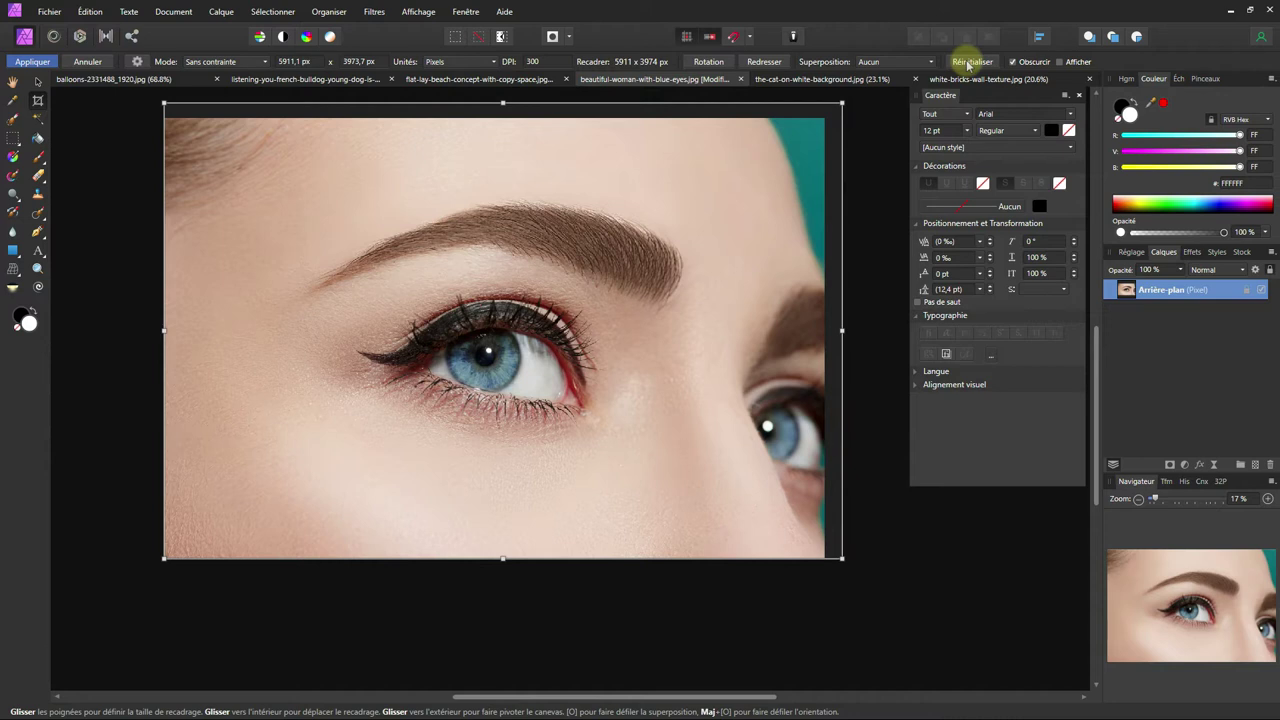
{"action": "left_click", "coordinate": [968, 62]}
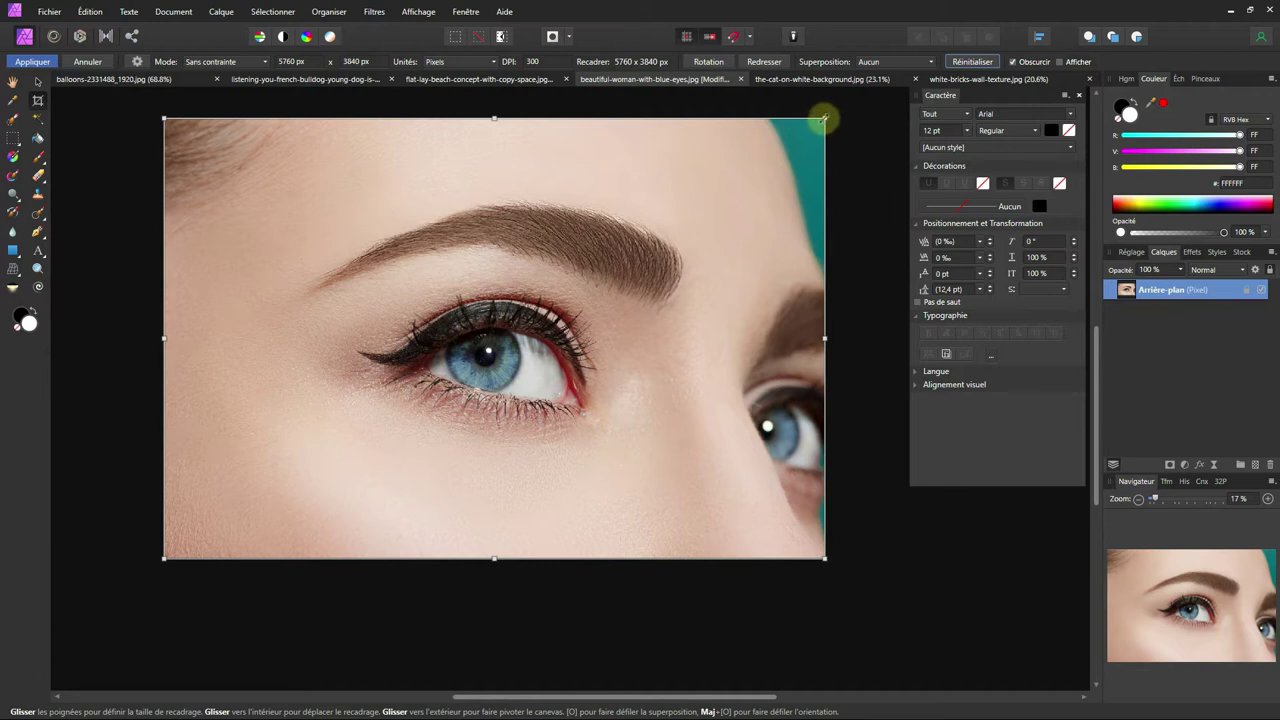
{"action": "mouse_move", "coordinate": [829, 127]}
{"action": "left_mouse_down"}
{"action": "mouse_move", "coordinate": [805, 137]}
{"action": "mouse_move", "coordinate": [832, 125]}
{"action": "left_mouse_up"}
{"action": "left_click", "coordinate": [966, 63]}
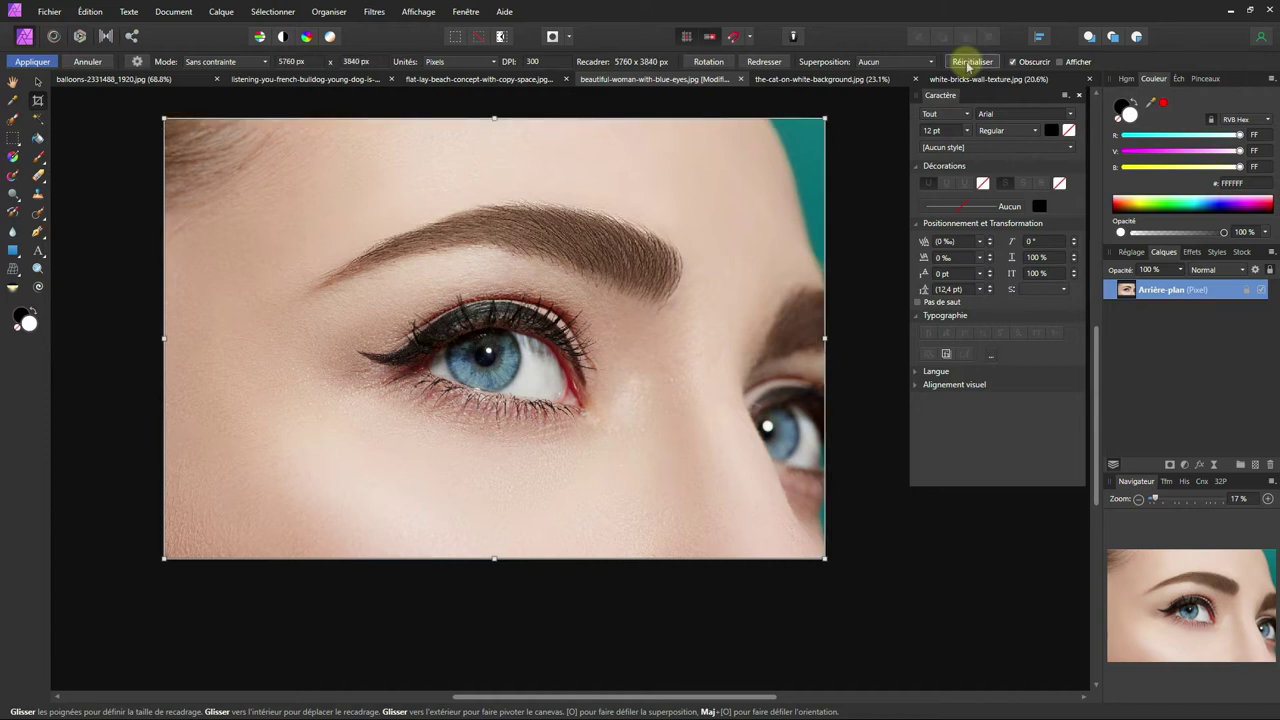
{"action": "key", "text": "Return"}
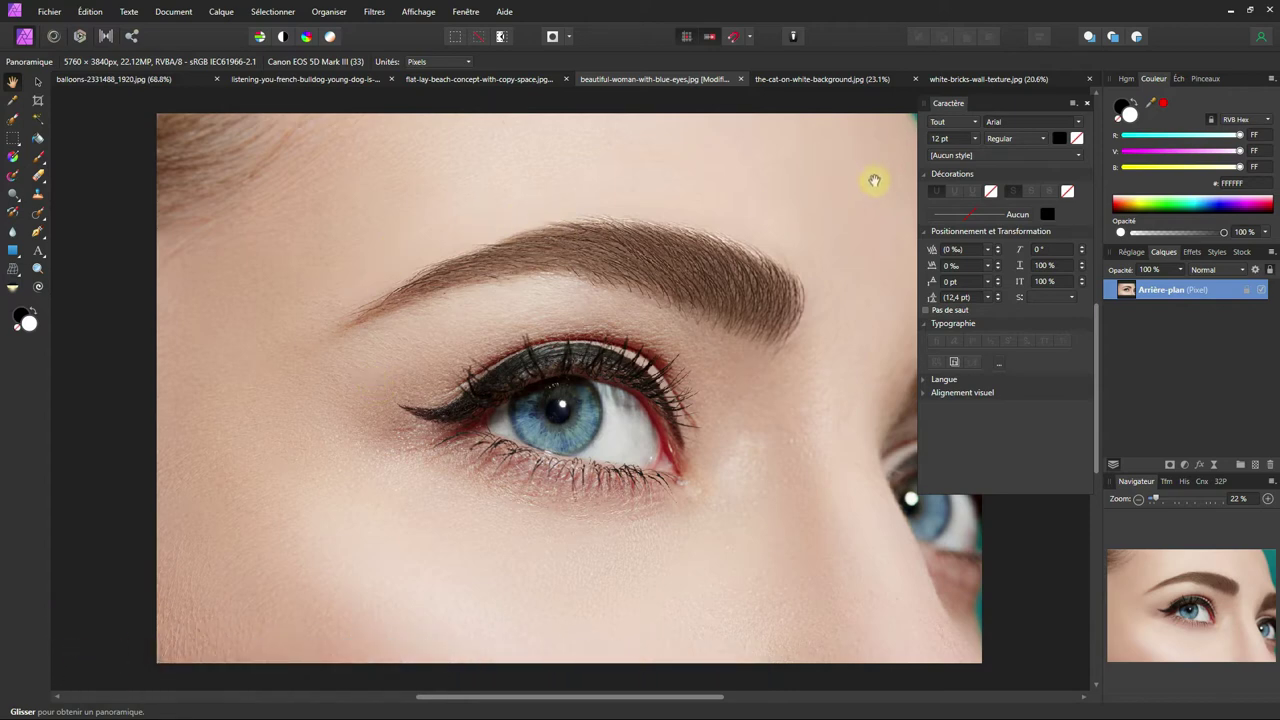
- Switch to the balloons photo and duplicate its Arrière-plan layer
{"action": "left_click", "coordinate": [146, 84]}
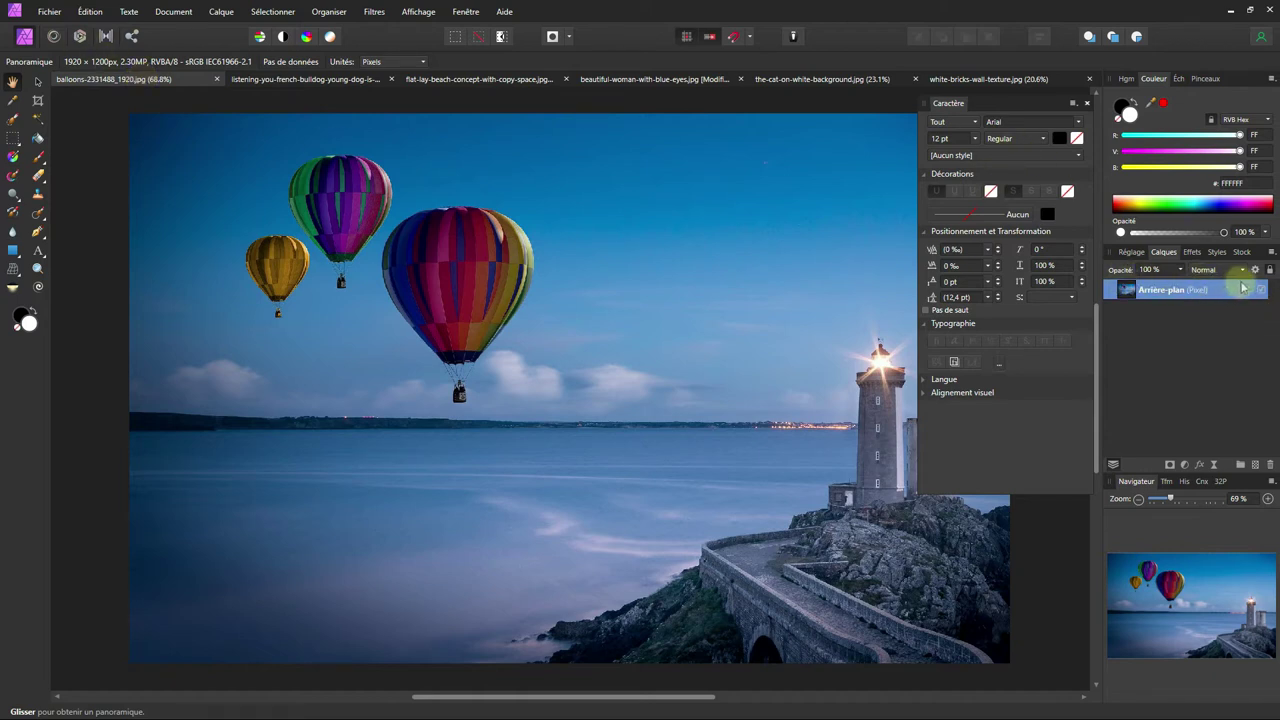
{"action": "right_click", "coordinate": [1200, 294]}
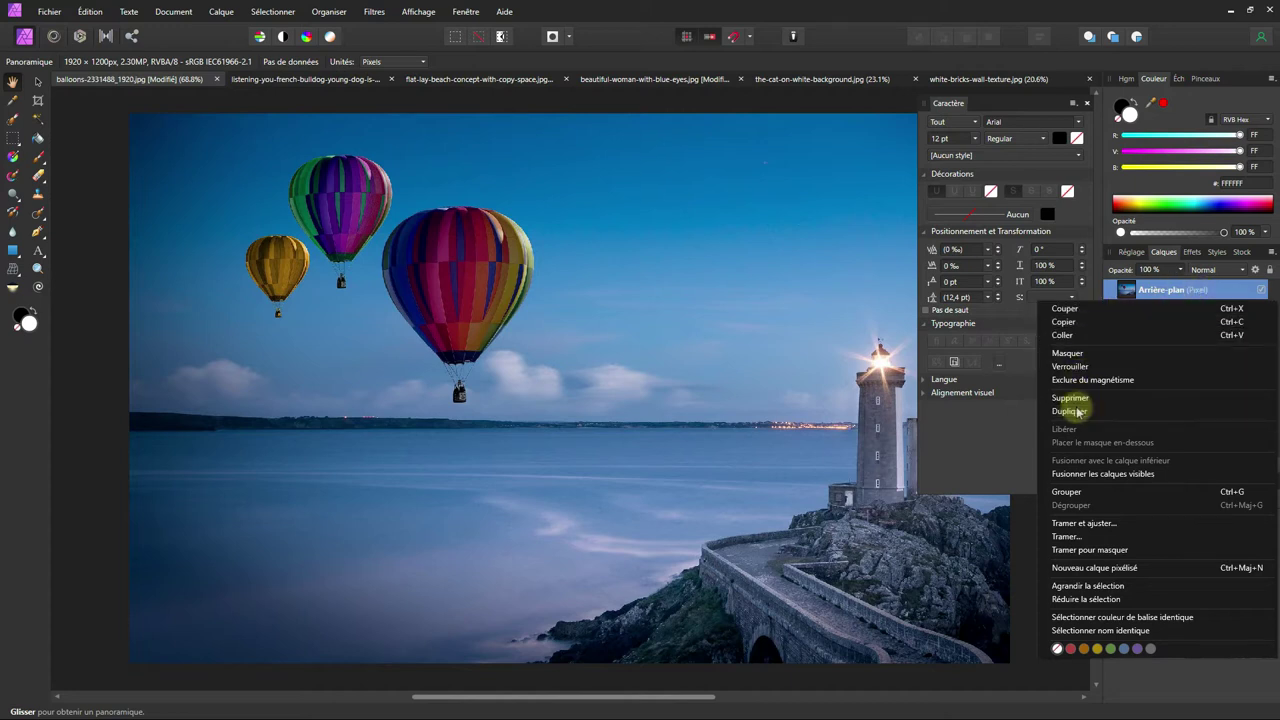
{"action": "left_click", "coordinate": [1078, 411]}
- Toggle both layers' visibility so the original is hidden, then start renaming the top copy
{"action": "left_click", "coordinate": [1240, 311]}
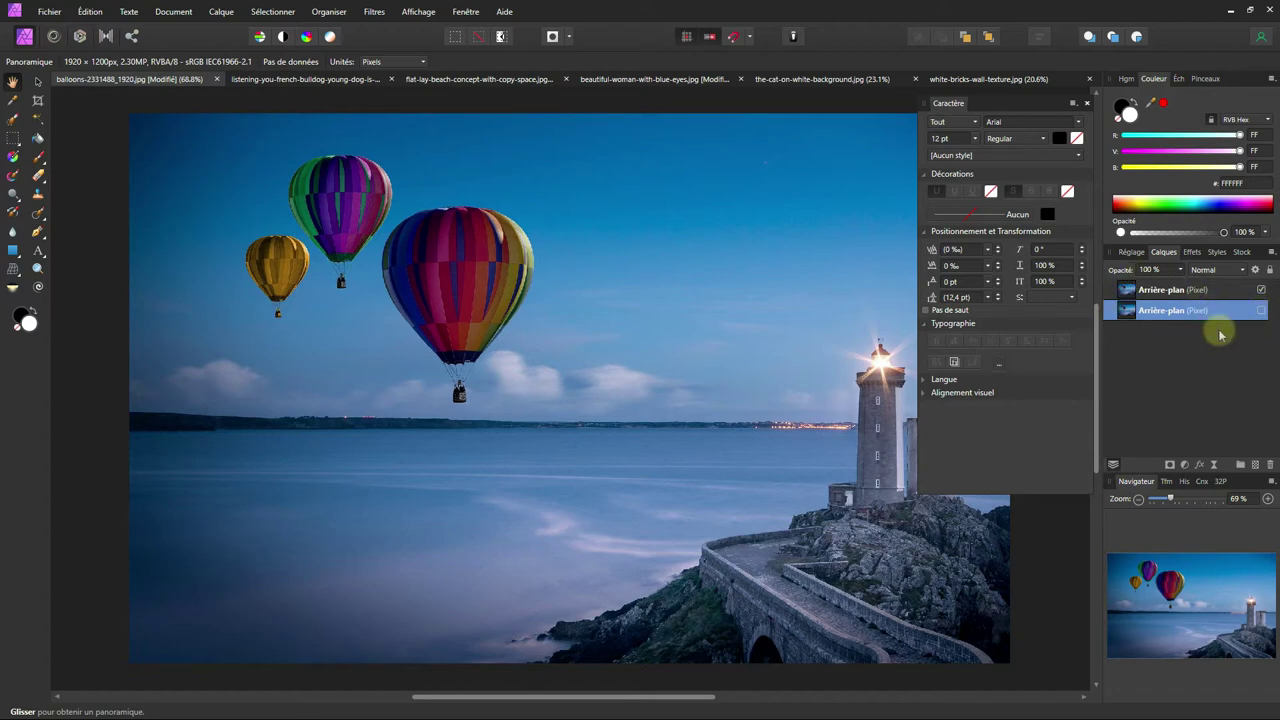
{"action": "left_click", "coordinate": [1261, 290]}
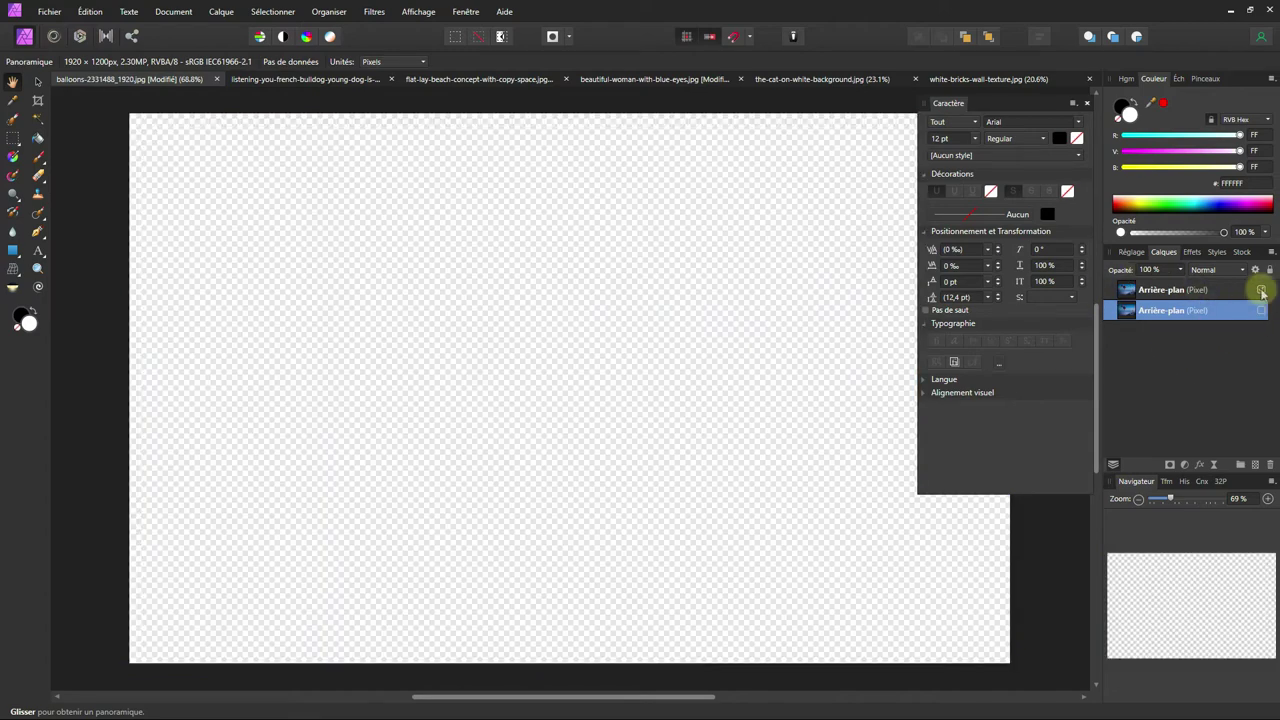
{"action": "left_click", "coordinate": [1261, 290]}
{"action": "left_click", "coordinate": [1261, 310]}
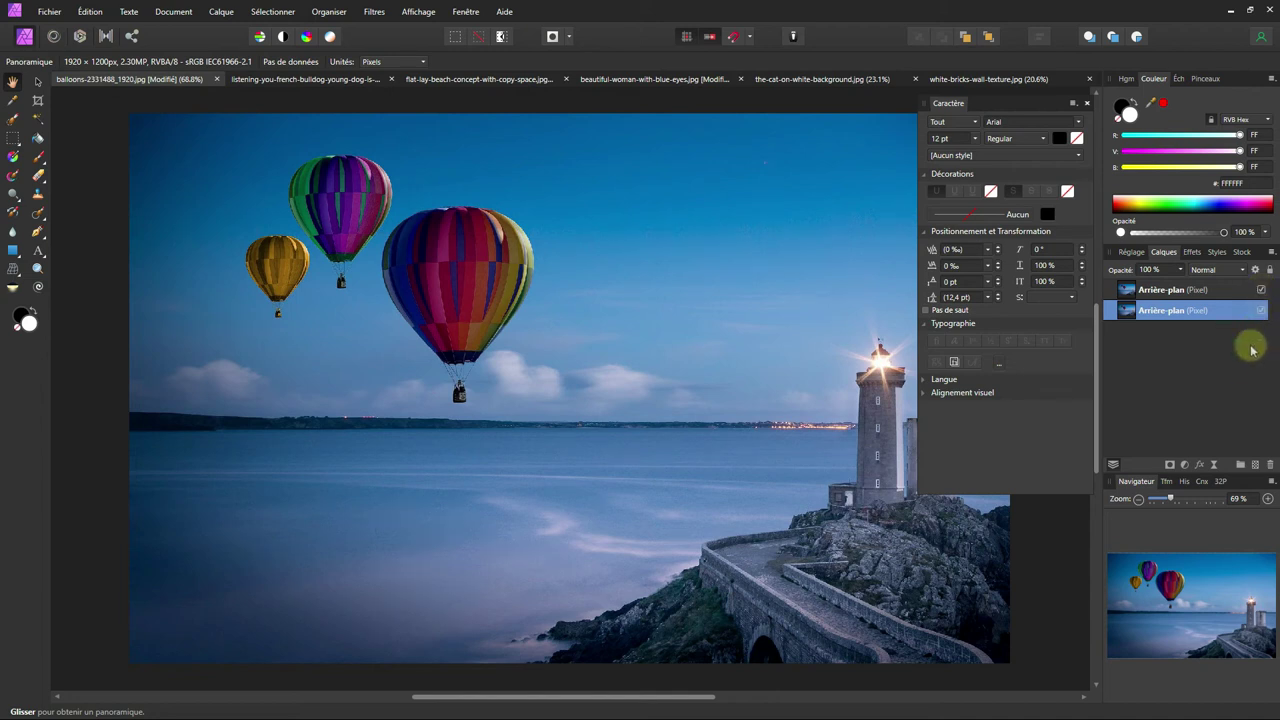
{"action": "left_click", "coordinate": [1260, 290]}
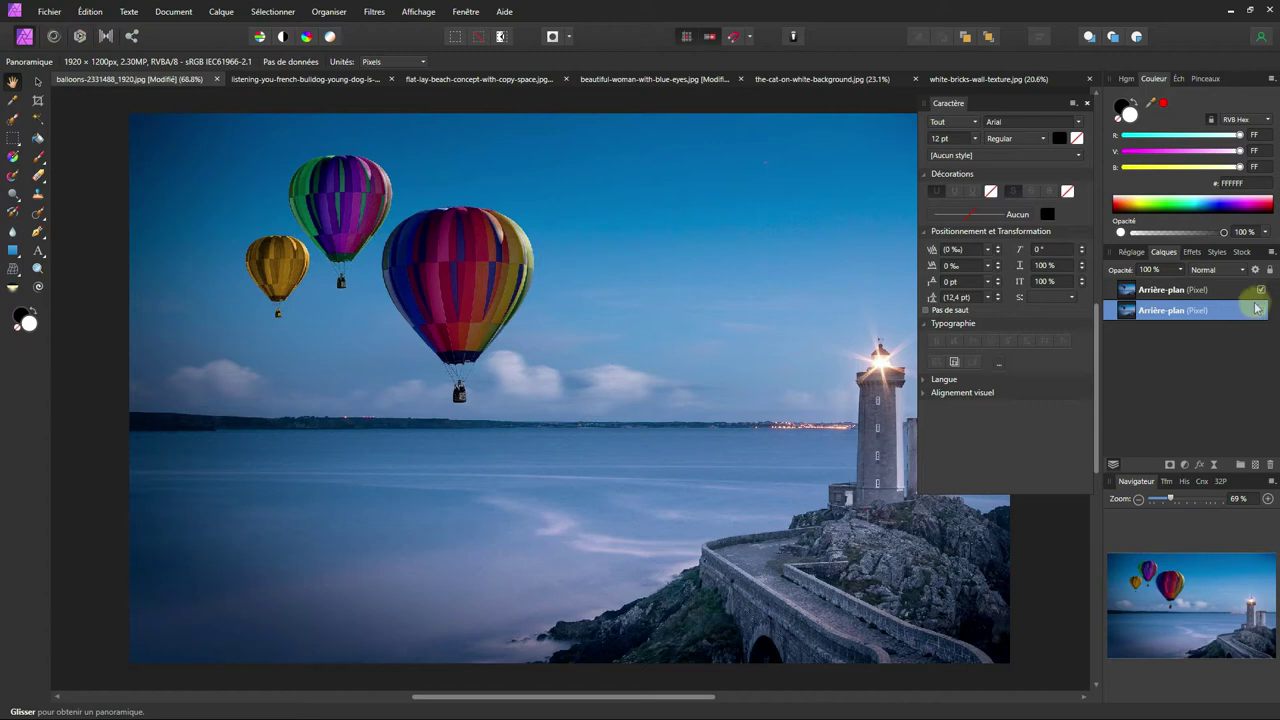
{"action": "left_click", "coordinate": [1261, 291]}
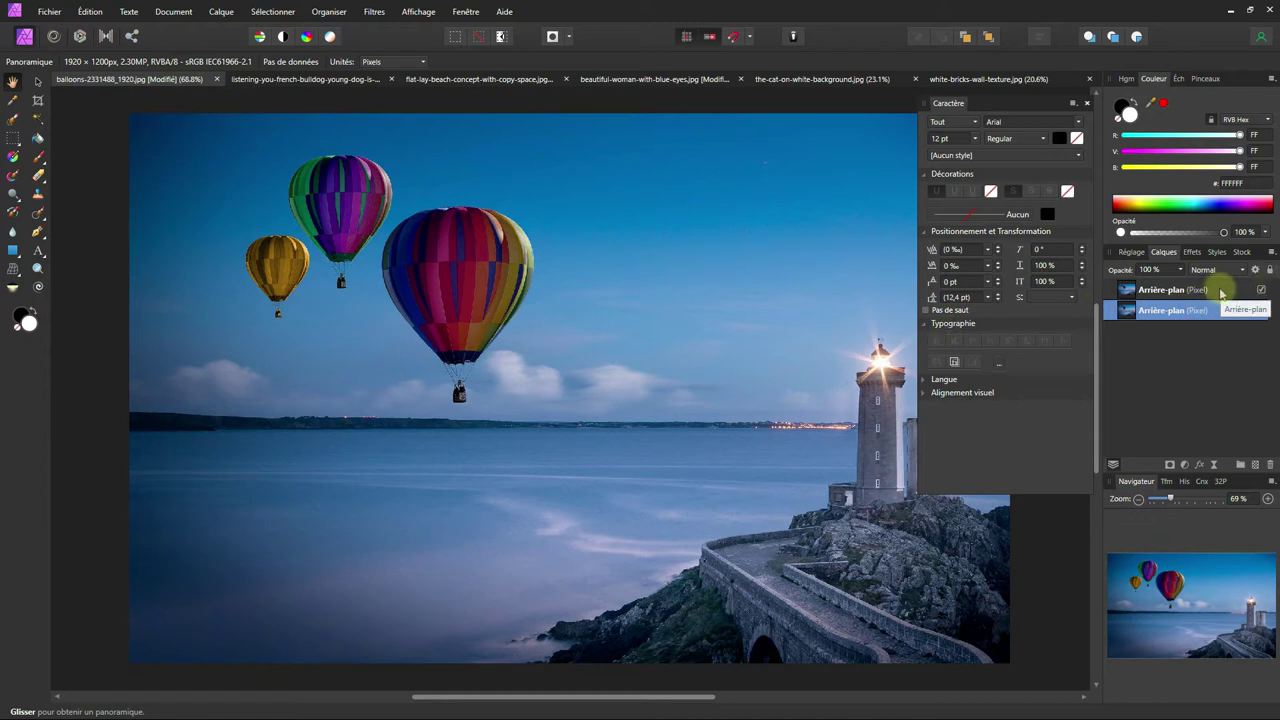
{"action": "left_click", "coordinate": [1221, 291]}
{"action": "double_click", "coordinate": [1184, 289]}
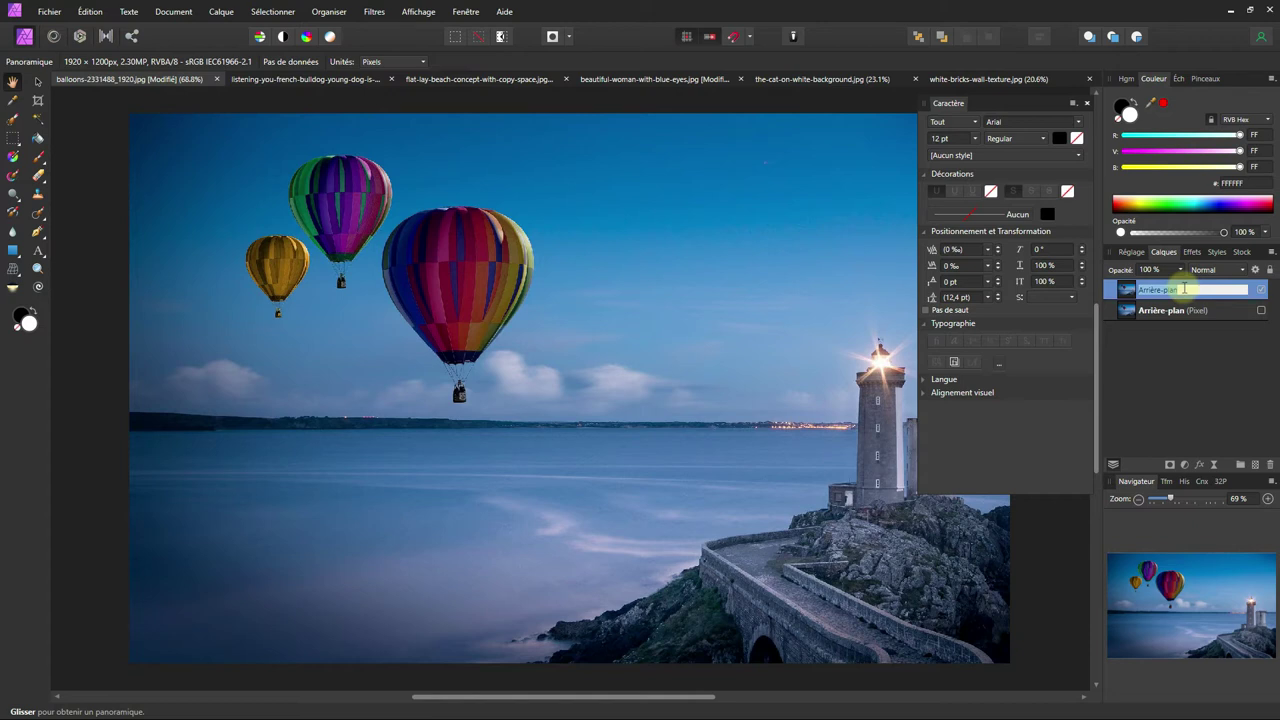
- Replace the top layer's name with 'img odifiée'
{"action": "key", "text": "alt+KP_0"}
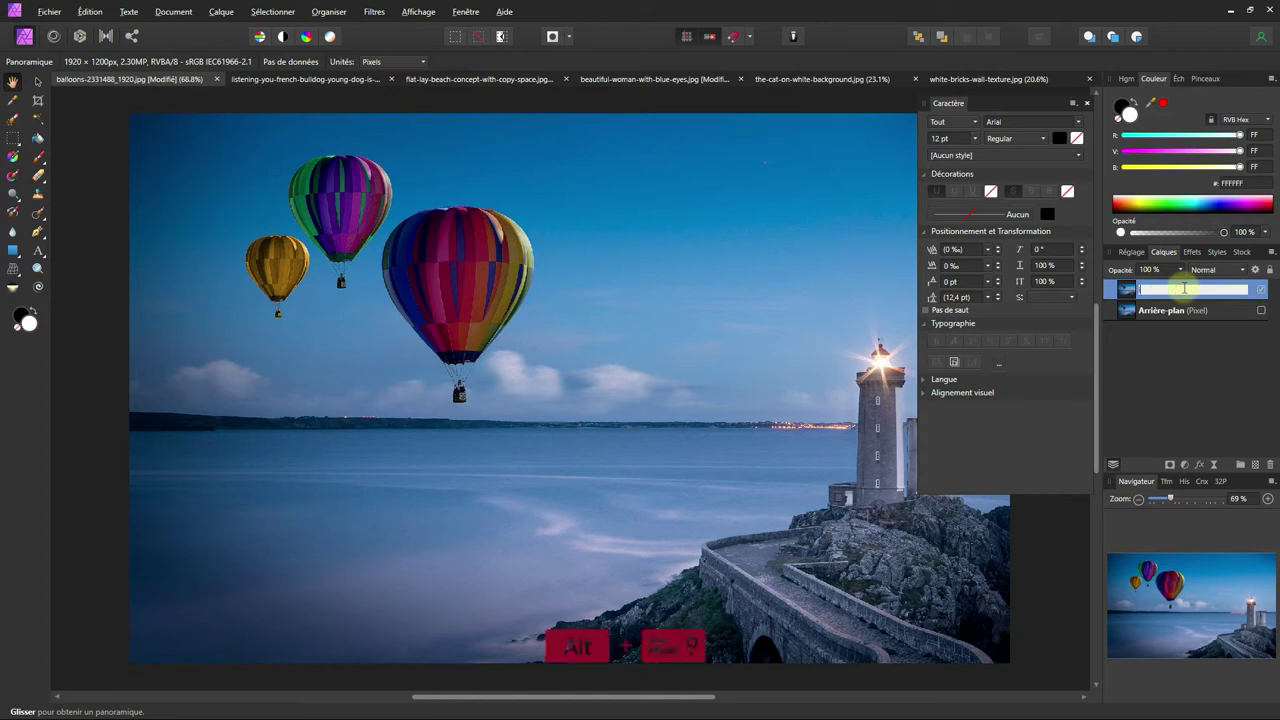
{"action": "type", "text": "©"}
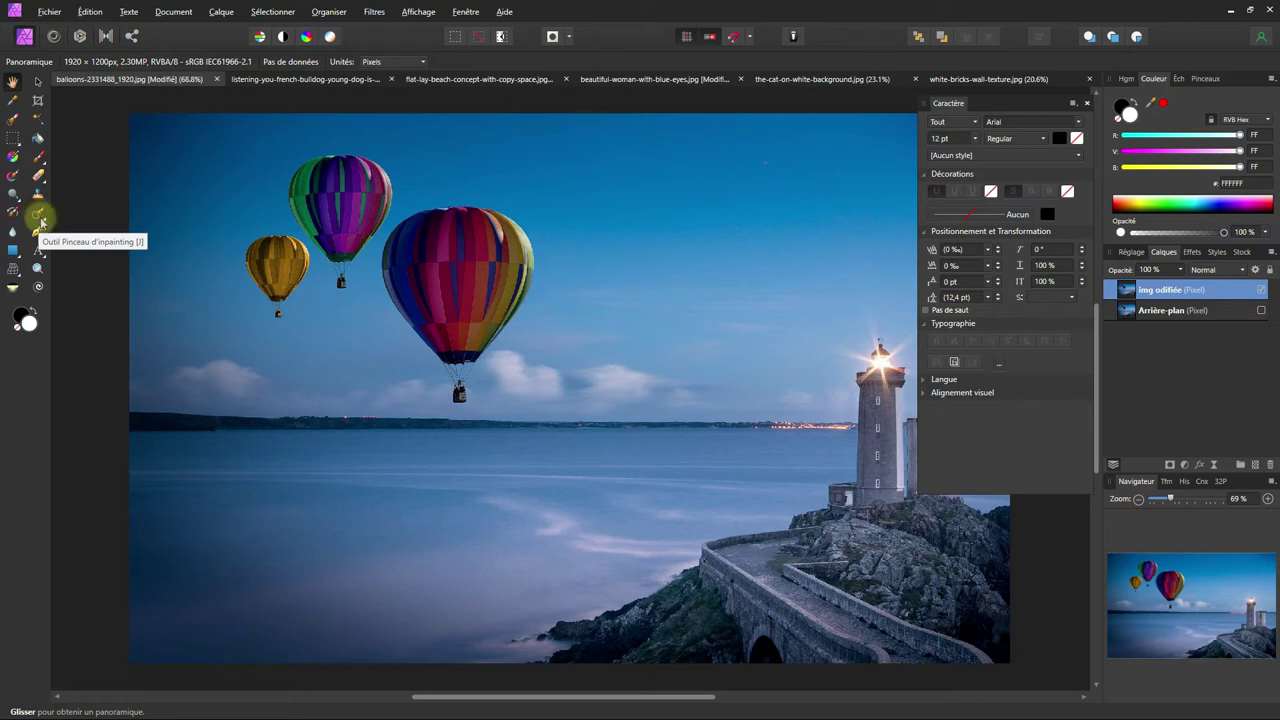
- Select the Inpainting Brush from the retouch tools flyout
{"action": "left_click", "coordinate": [44, 221]}
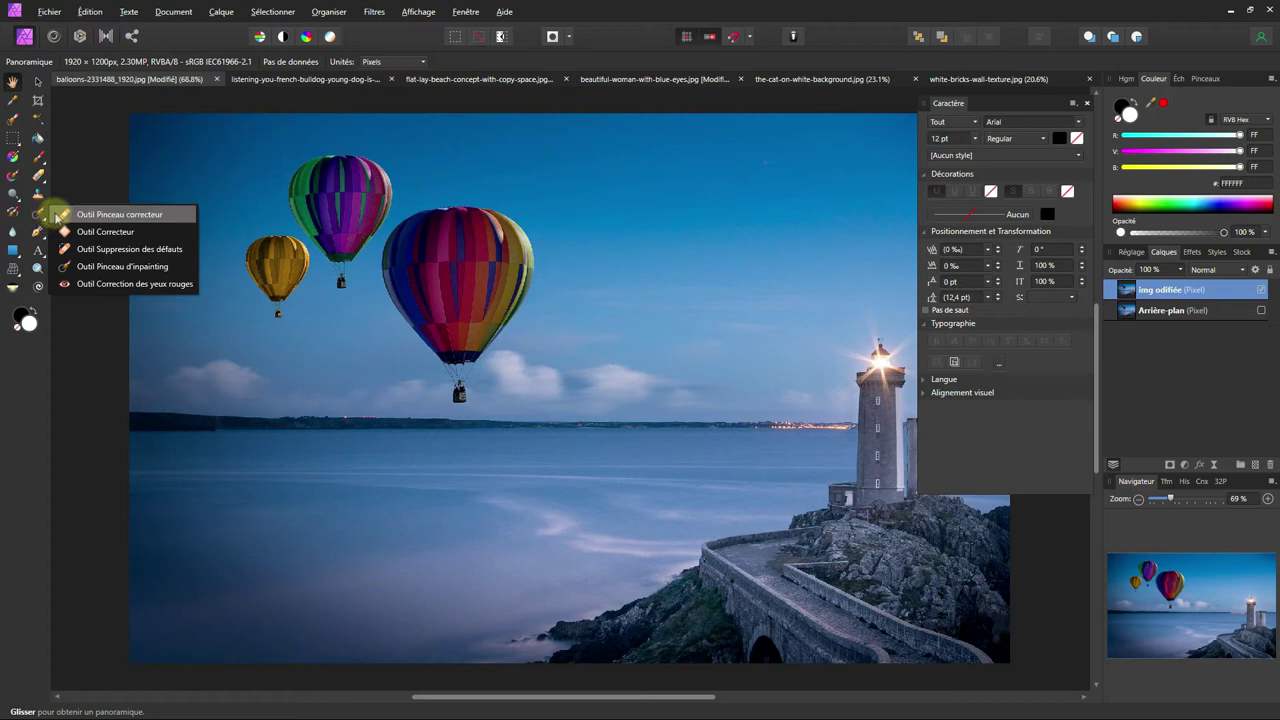
{"action": "left_click", "coordinate": [57, 216]}
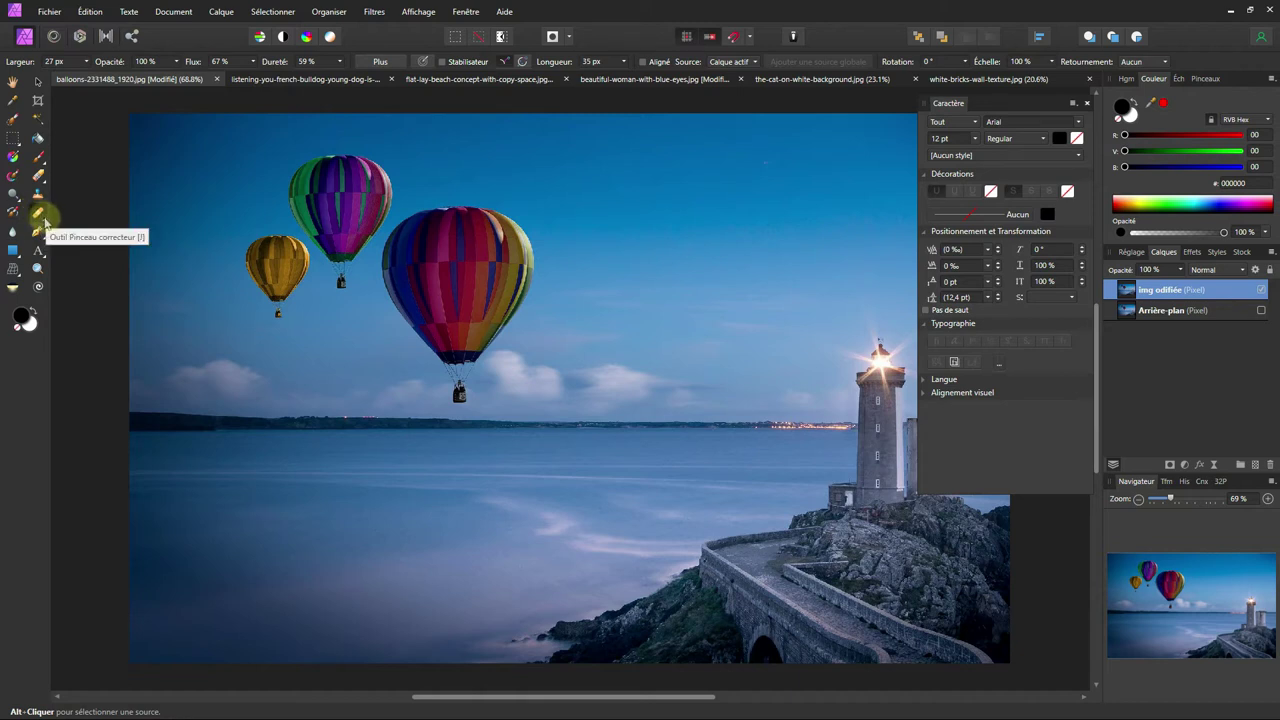
{"action": "left_click", "coordinate": [44, 220]}
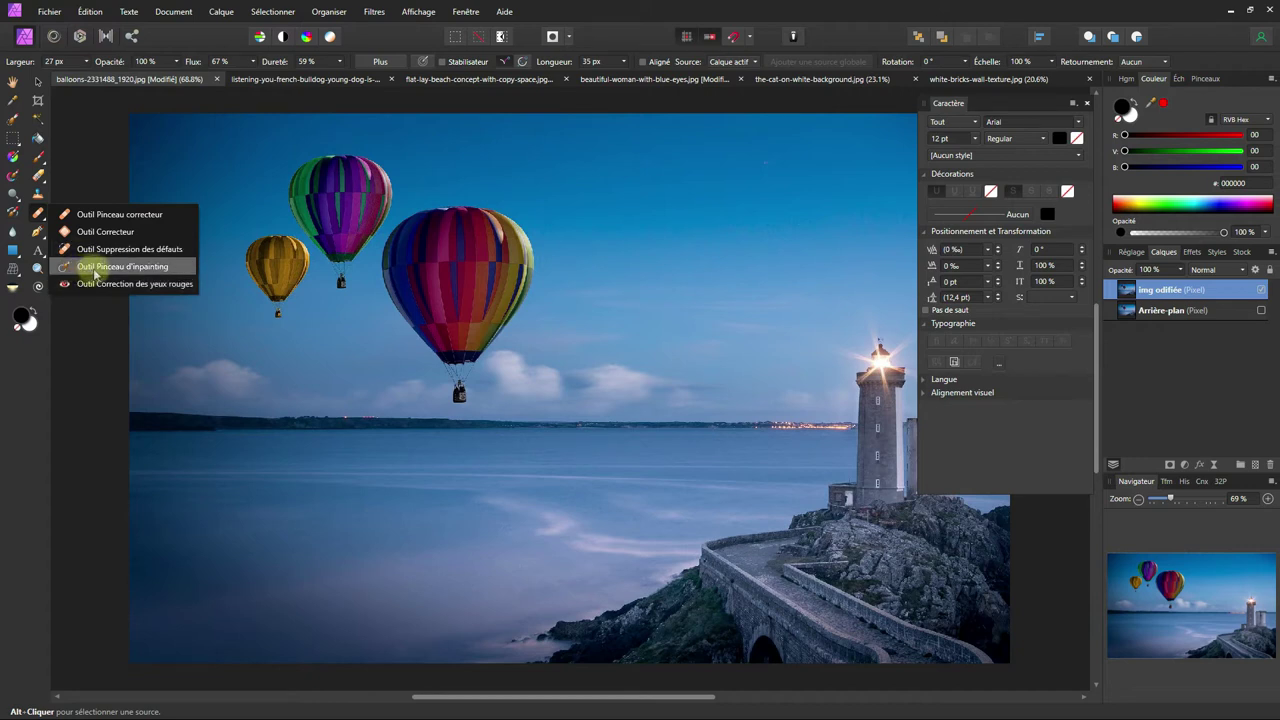
{"action": "left_click", "coordinate": [99, 272]}
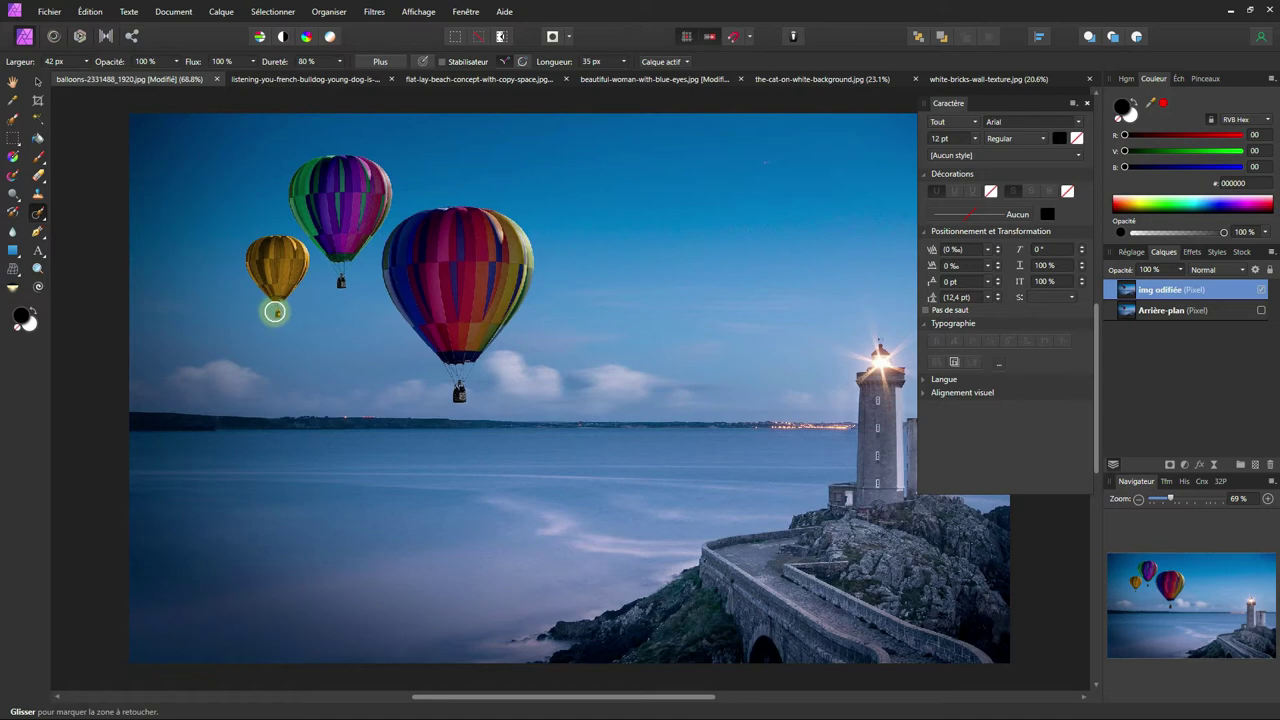
{"action": "scroll", "coordinate": [278, 308], "scroll_direction": "up", "scroll_amount": 2}
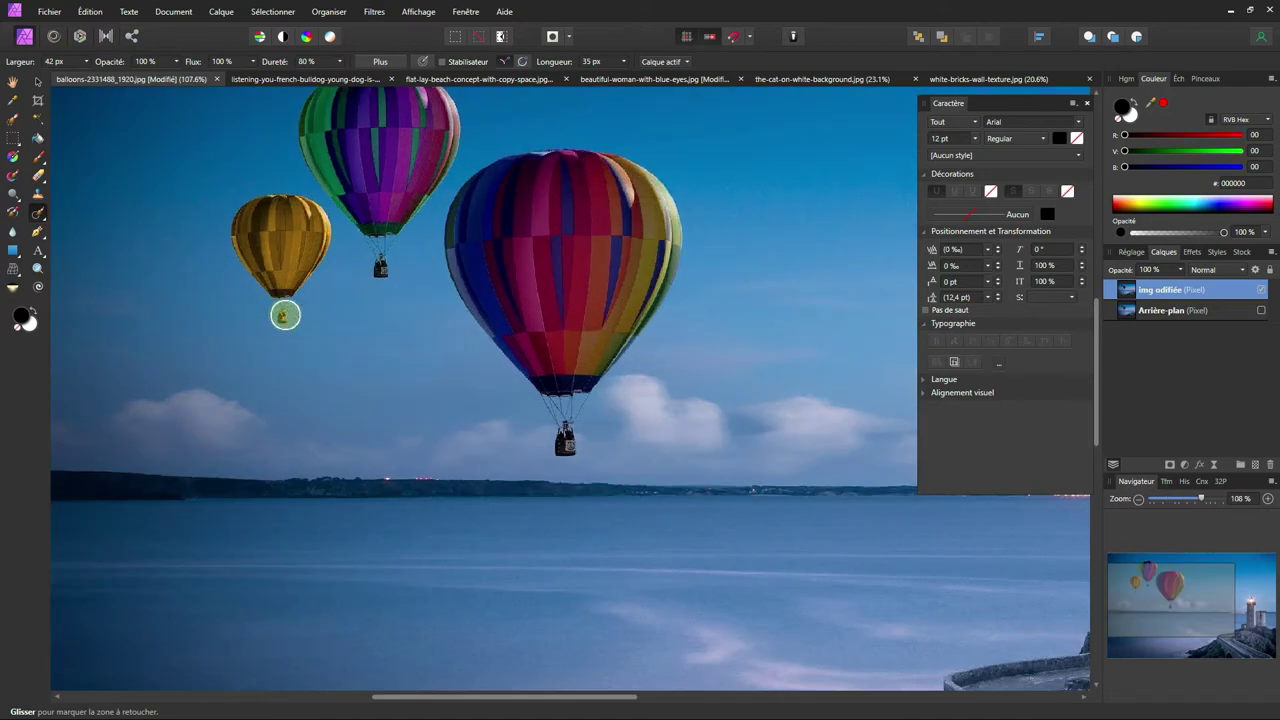
{"action": "scroll", "coordinate": [350, 361], "scroll_direction": "down", "scroll_amount": 2}
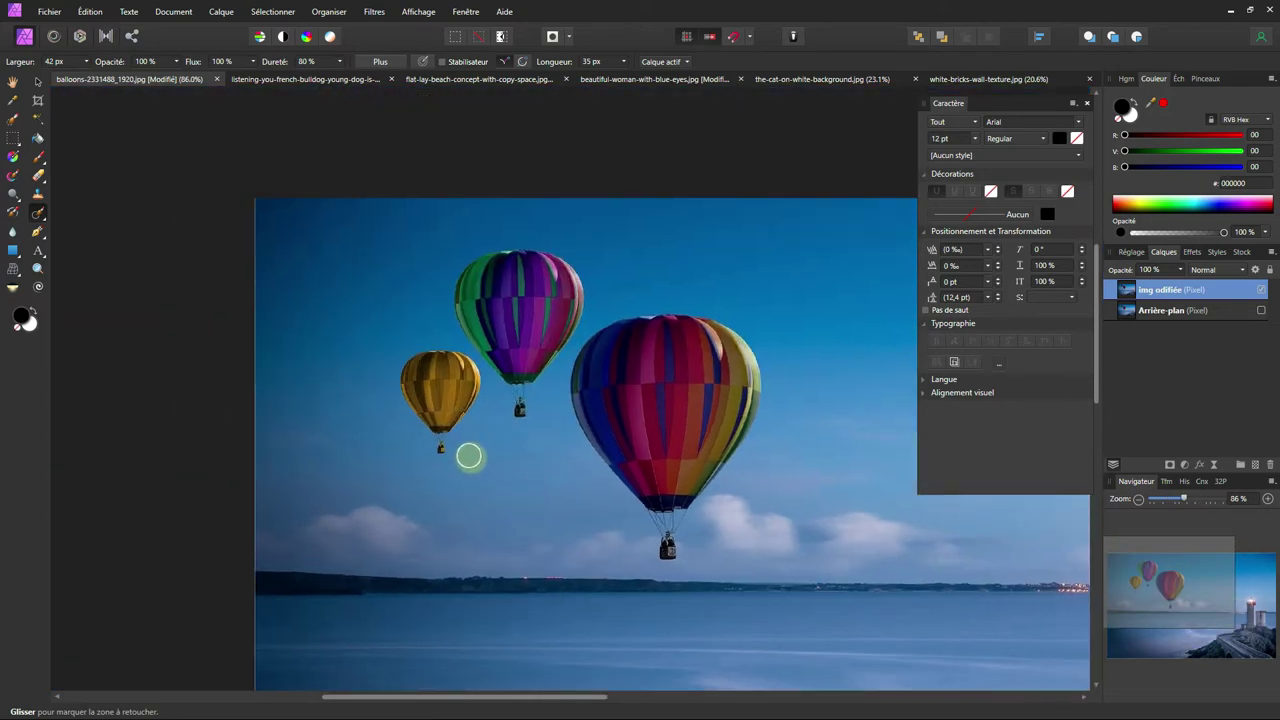
{"action": "scroll", "coordinate": [428, 423], "scroll_direction": "up", "scroll_amount": 3}
{"action": "scroll", "coordinate": [463, 460], "scroll_direction": "up", "scroll_amount": 2}
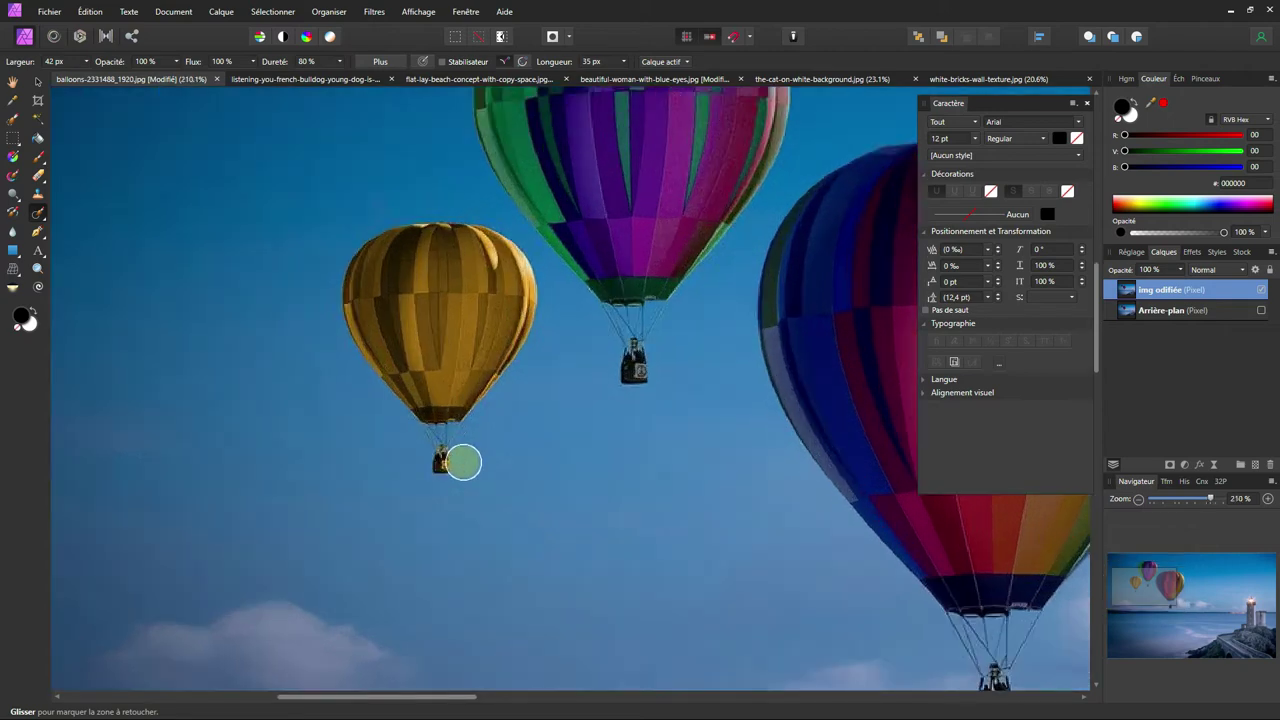
{"action": "scroll", "coordinate": [463, 460], "scroll_direction": "down", "scroll_amount": 1}
{"action": "scroll", "coordinate": [462, 461], "scroll_direction": "up", "scroll_amount": 1}
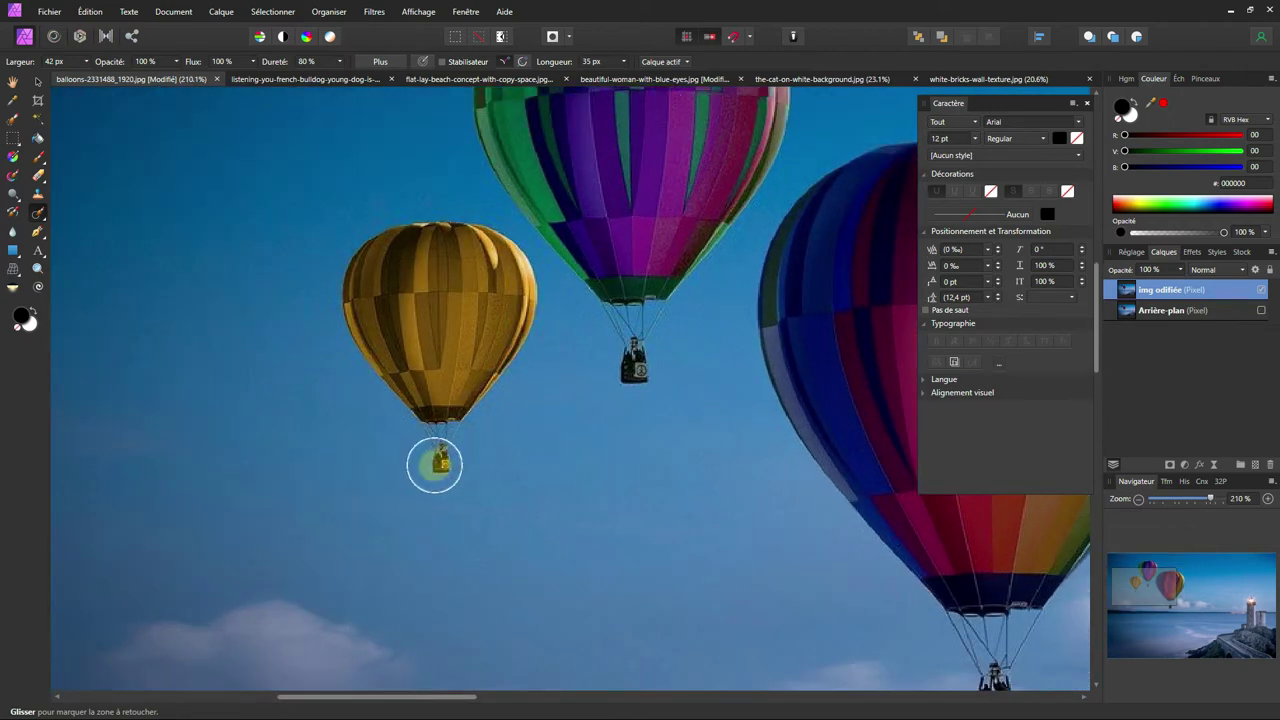
- Narrow the brush width and paint out the yellow balloon and its basket
{"action": "left_click", "coordinate": [87, 62]}
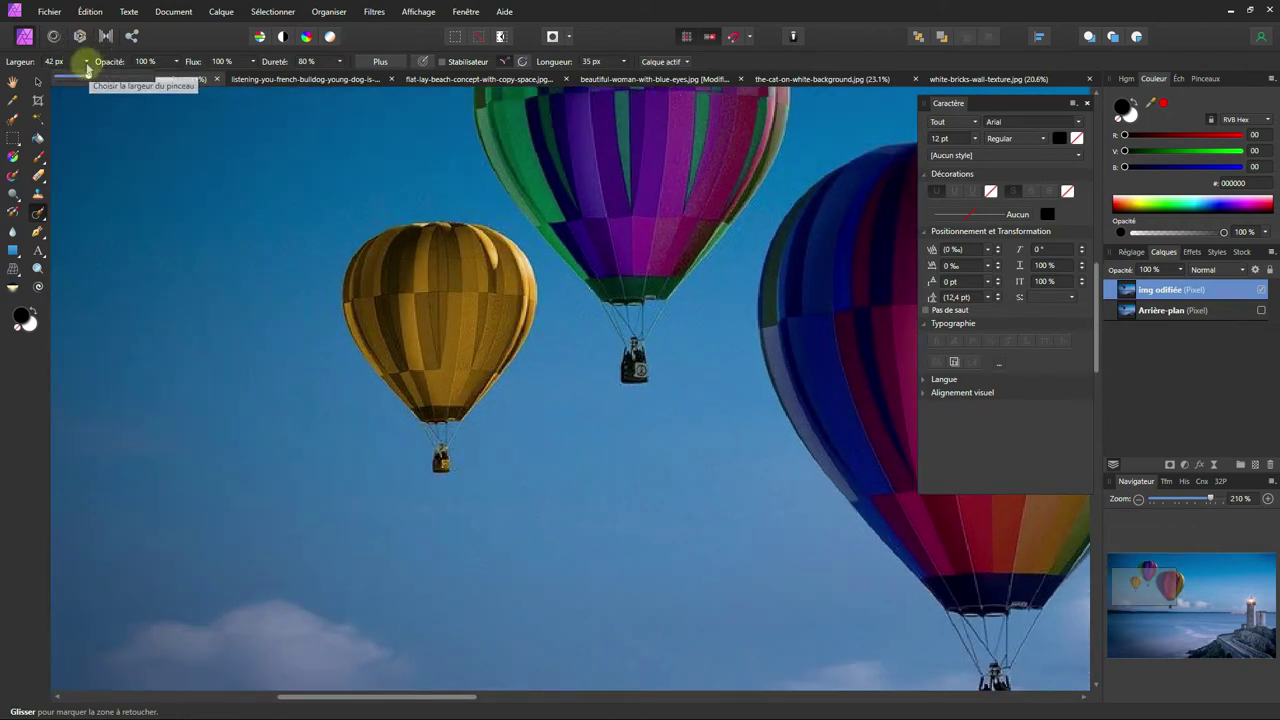
{"action": "left_click_drag", "start_coordinate": [90, 77], "coordinate": [85, 78]}
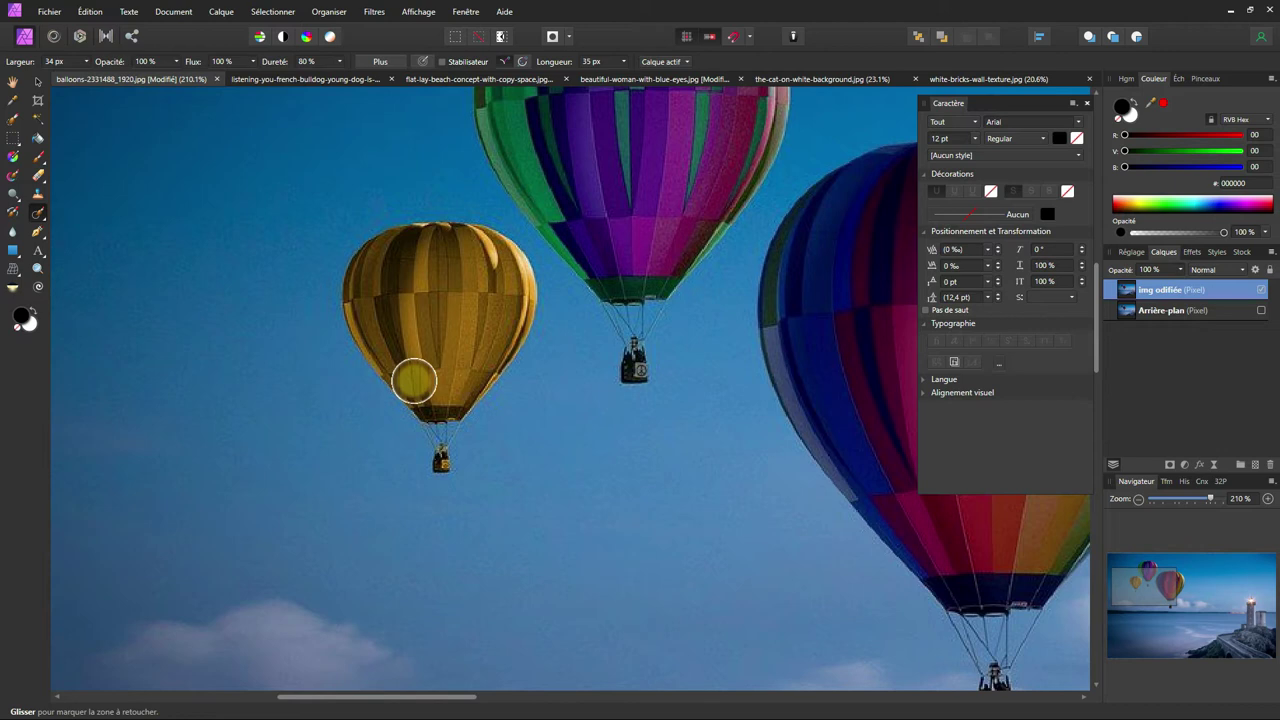
{"action": "mouse_move", "coordinate": [414, 381]}
{"action": "left_mouse_down"}
{"action": "mouse_move", "coordinate": [437, 458]}
{"action": "mouse_move", "coordinate": [508, 329]}
{"action": "mouse_move", "coordinate": [497, 286]}
{"action": "mouse_move", "coordinate": [525, 296]}
{"action": "mouse_move", "coordinate": [493, 250]}
{"action": "mouse_move", "coordinate": [464, 236]}
{"action": "mouse_move", "coordinate": [366, 260]}
{"action": "mouse_move", "coordinate": [369, 334]}
{"action": "mouse_move", "coordinate": [405, 380]}
{"action": "mouse_move", "coordinate": [429, 380]}
{"action": "mouse_move", "coordinate": [414, 360]}
{"action": "mouse_move", "coordinate": [474, 334]}
{"action": "mouse_move", "coordinate": [413, 322]}
{"action": "mouse_move", "coordinate": [443, 286]}
{"action": "mouse_move", "coordinate": [400, 266]}
{"action": "mouse_move", "coordinate": [463, 275]}
{"action": "left_mouse_up"}
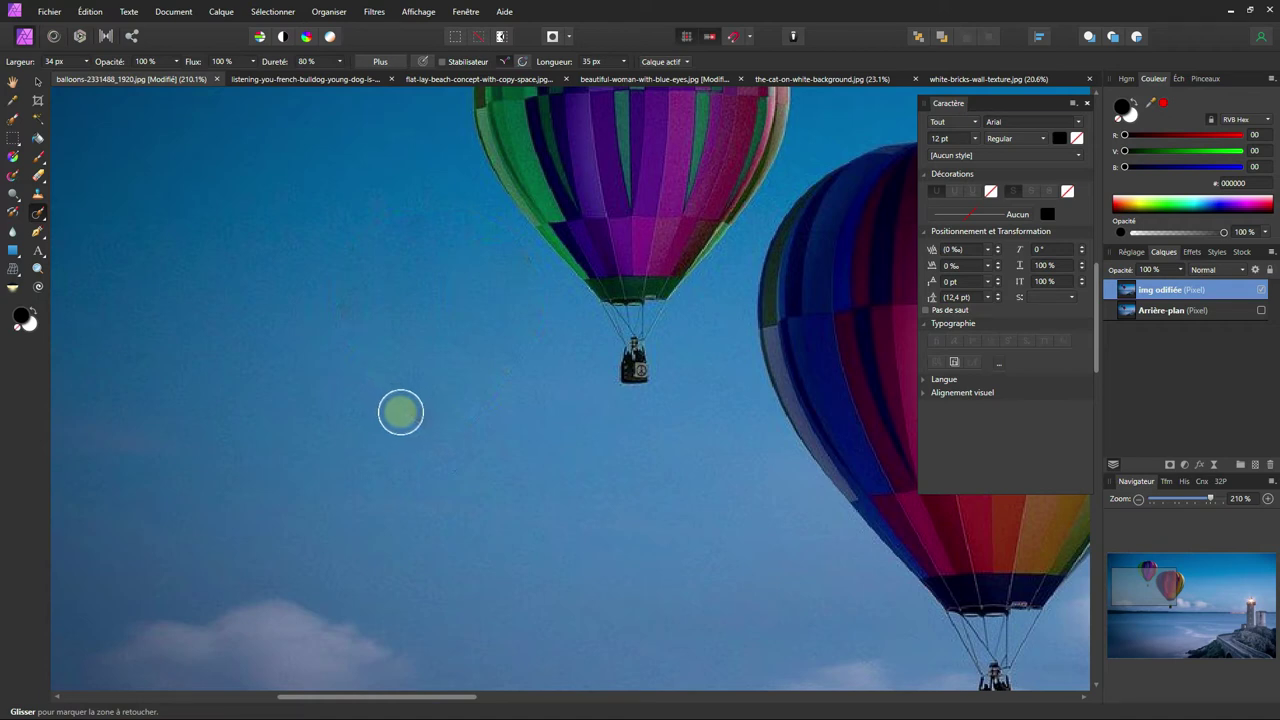
{"action": "mouse_move", "coordinate": [446, 426]}
{"action": "left_mouse_down"}
{"action": "mouse_move", "coordinate": [386, 392]}
{"action": "mouse_move", "coordinate": [349, 331]}
{"action": "mouse_move", "coordinate": [346, 294]}
{"action": "mouse_move", "coordinate": [369, 249]}
{"action": "mouse_move", "coordinate": [424, 215]}
{"action": "mouse_move", "coordinate": [486, 220]}
{"action": "mouse_move", "coordinate": [531, 277]}
{"action": "mouse_move", "coordinate": [529, 321]}
{"action": "mouse_move", "coordinate": [452, 438]}
{"action": "left_mouse_up"}
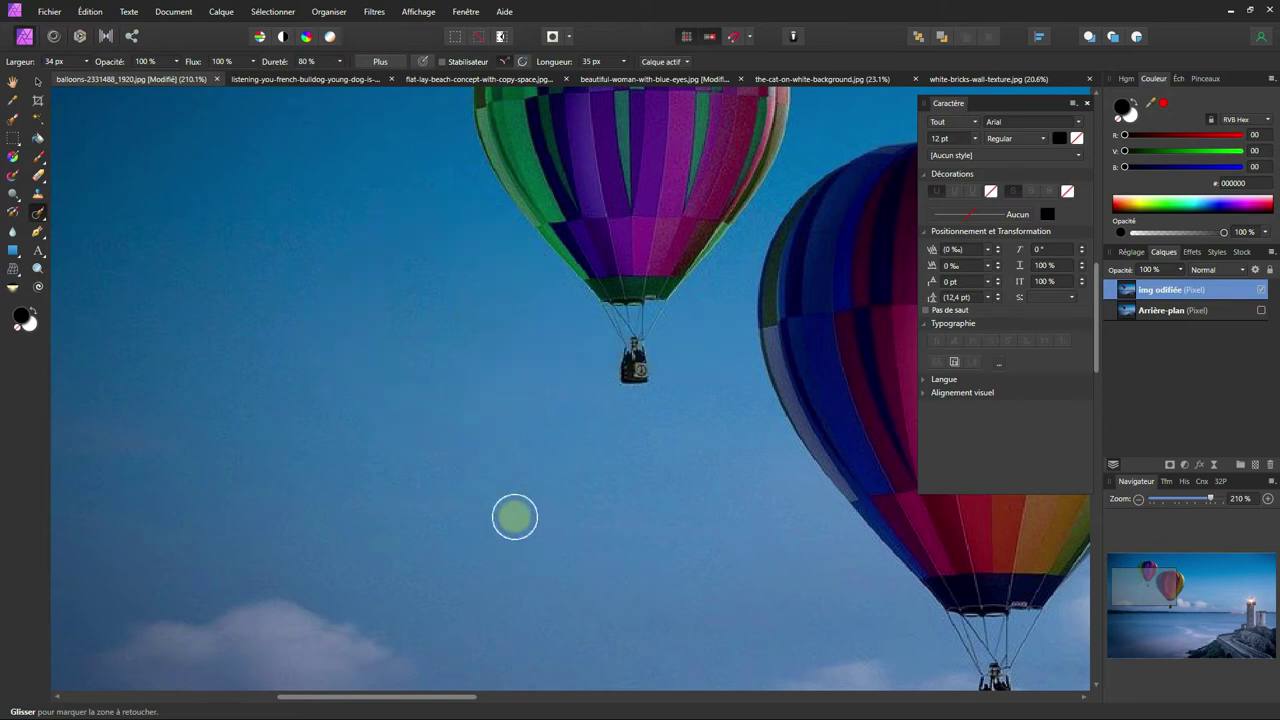
{"action": "scroll", "coordinate": [489, 434], "scroll_direction": "down", "scroll_amount": 5}
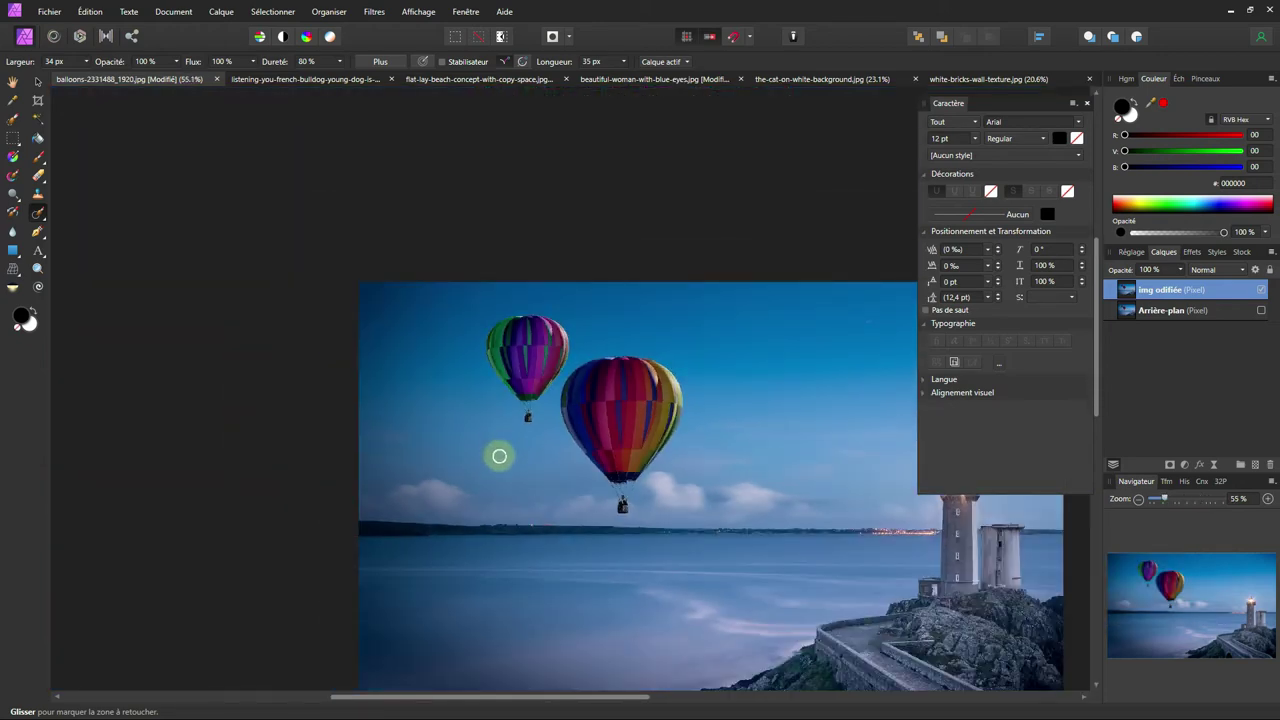
{"action": "scroll", "coordinate": [663, 457], "scroll_direction": "up", "scroll_amount": 2}
{"action": "scroll", "coordinate": [600, 410], "scroll_direction": "up", "scroll_amount": 2}
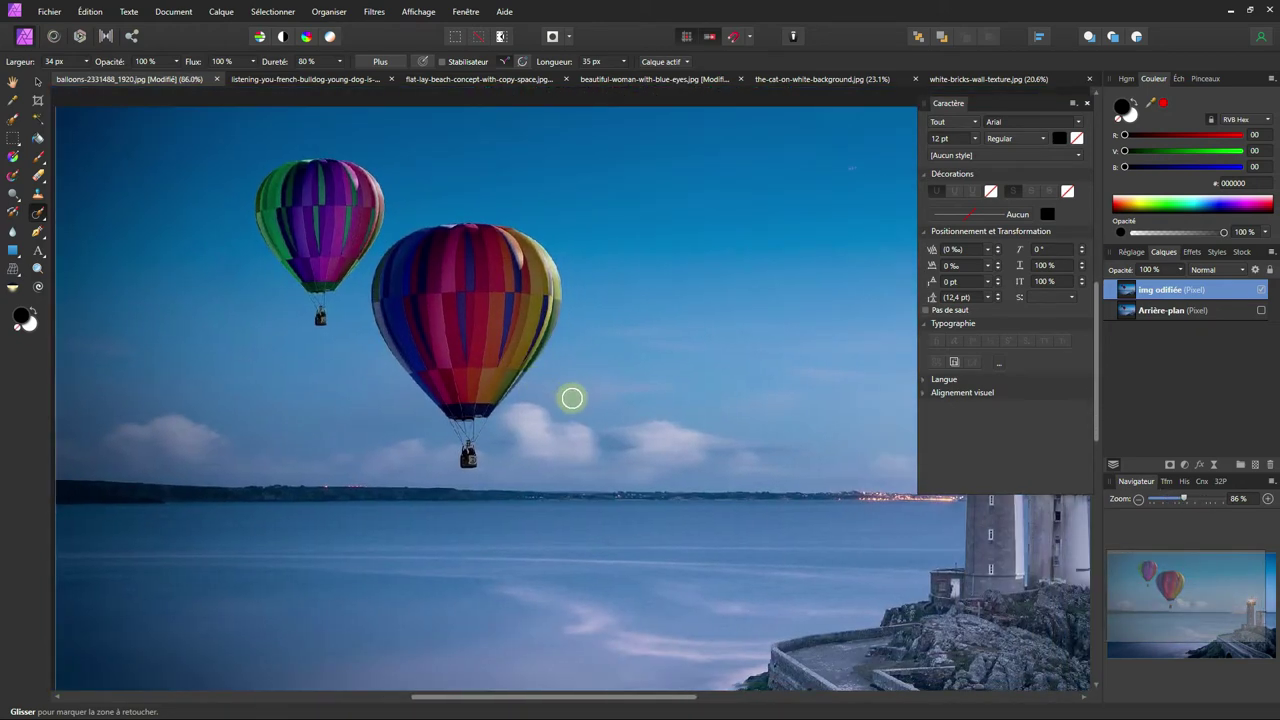
{"action": "scroll", "coordinate": [572, 398], "scroll_direction": "down", "scroll_amount": 3}
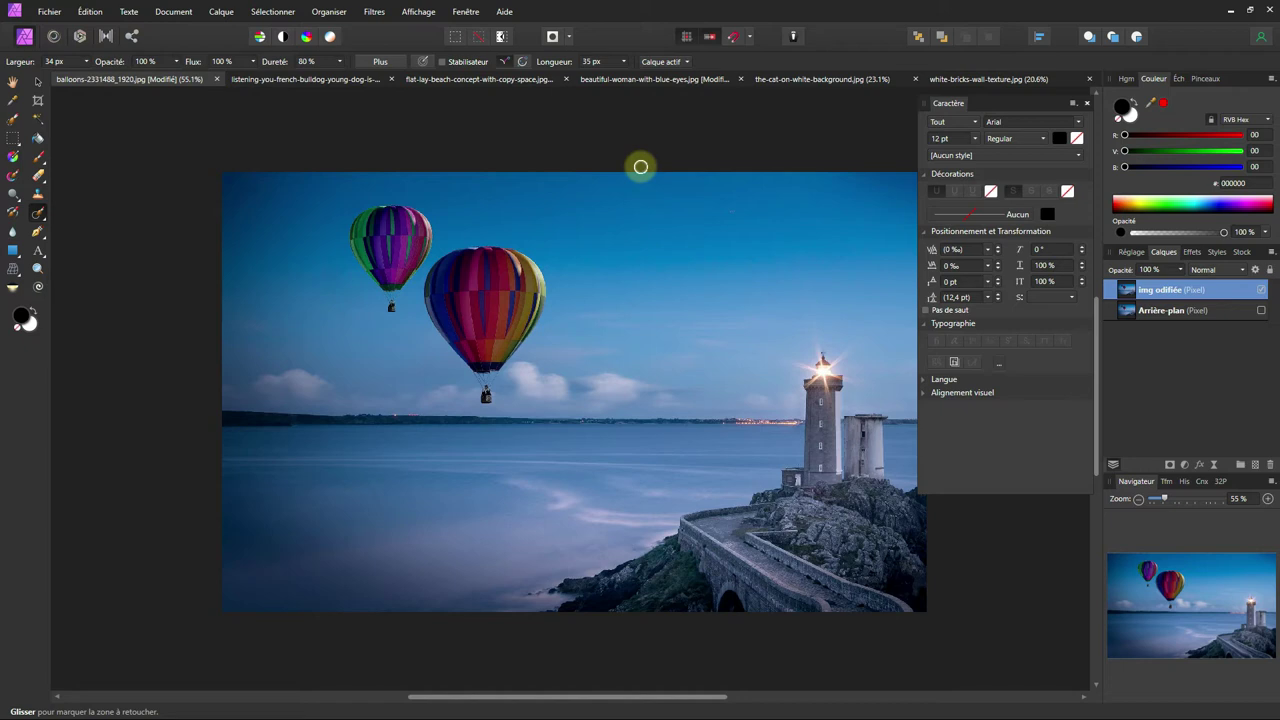
- Switch to the blue-eyes portrait, zoom out, and dismiss the Adjustments list unused
{"action": "left_click", "coordinate": [620, 80]}
{"action": "scroll", "coordinate": [676, 338], "scroll_direction": "down", "scroll_amount": 1}
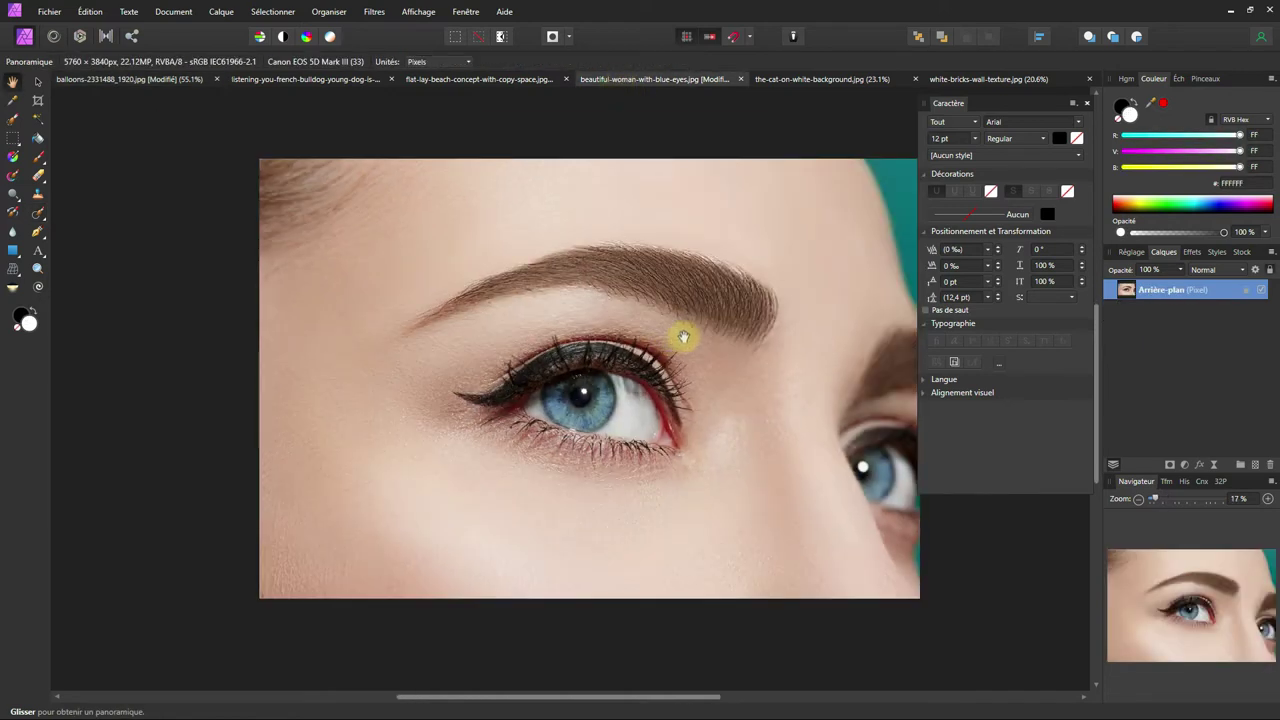
{"action": "scroll", "coordinate": [623, 303], "scroll_direction": "down", "scroll_amount": 1}
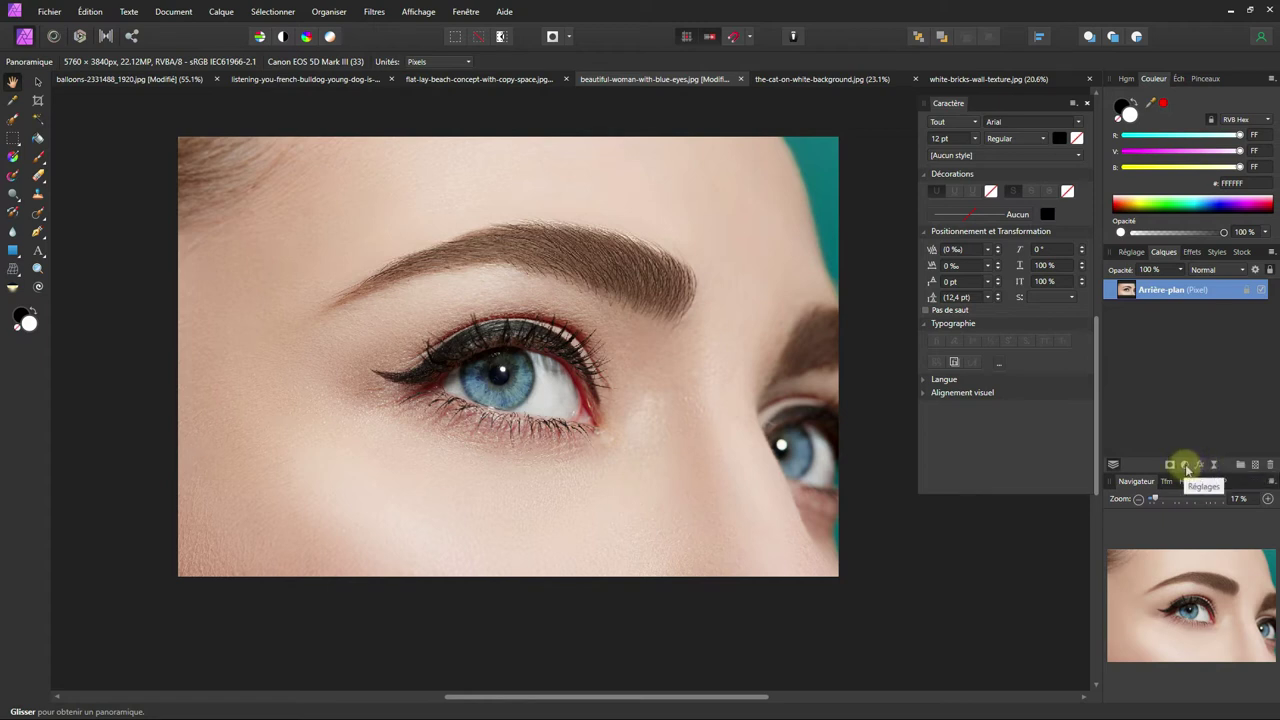
{"action": "left_click", "coordinate": [1186, 466]}
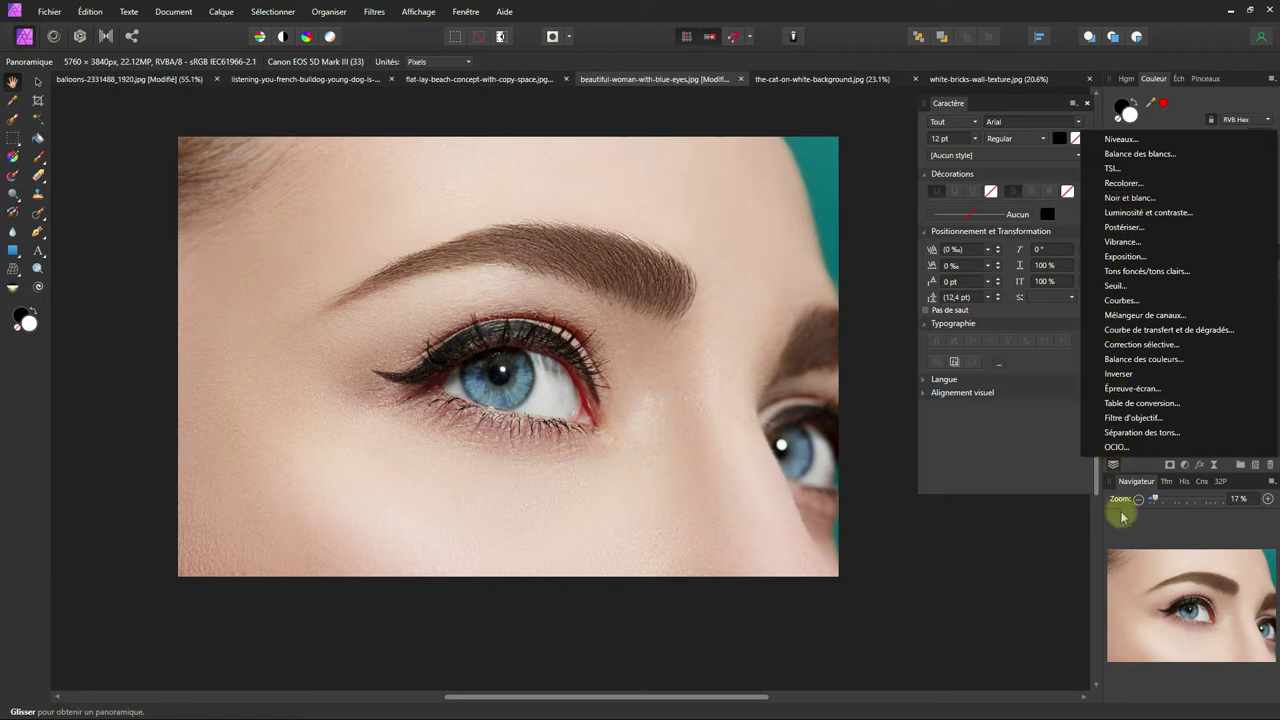
{"action": "left_click", "coordinate": [1137, 481]}
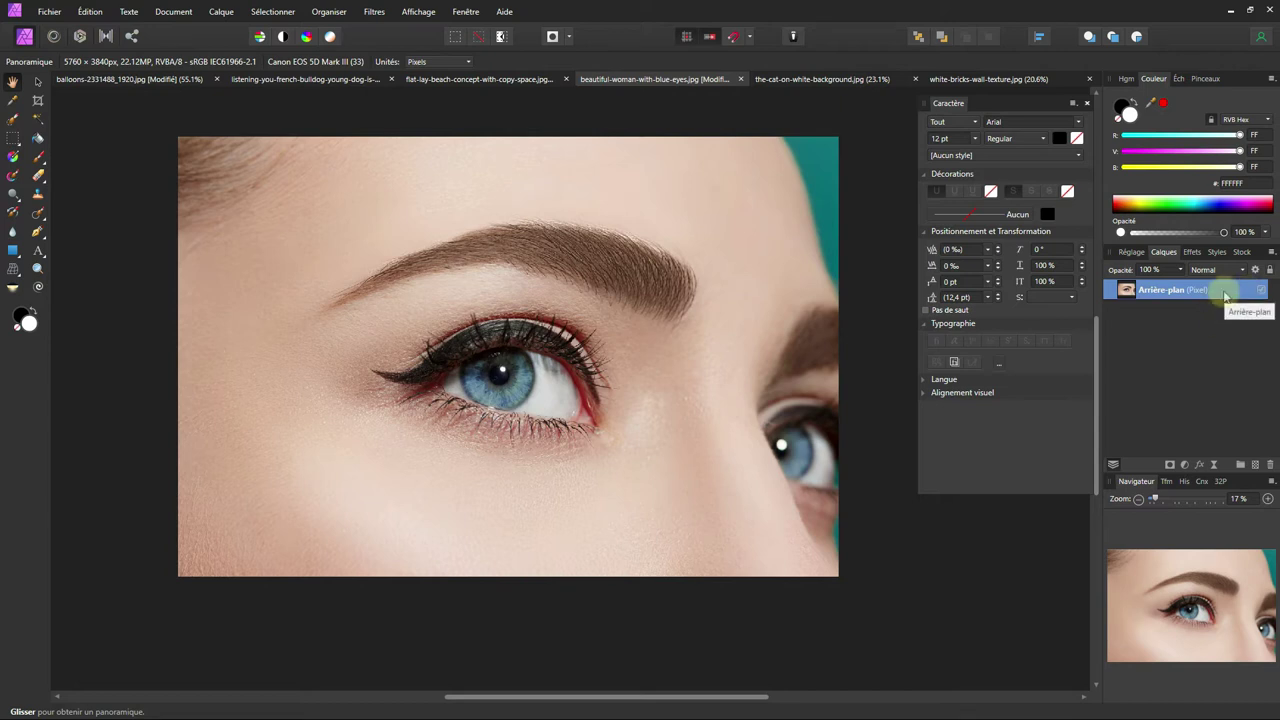
- Duplicate the eye photo's Arrière-plan layer and hide the original underneath
{"action": "right_click", "coordinate": [1226, 295]}
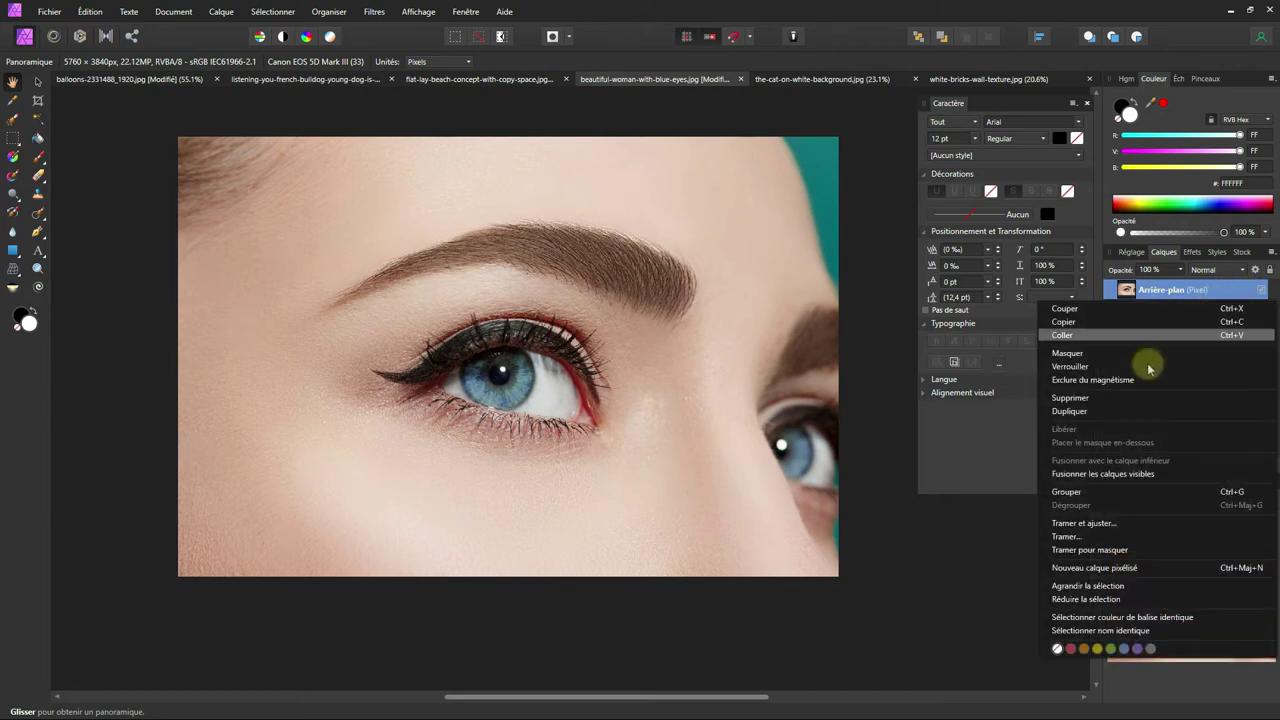
{"action": "left_click", "coordinate": [1118, 411]}
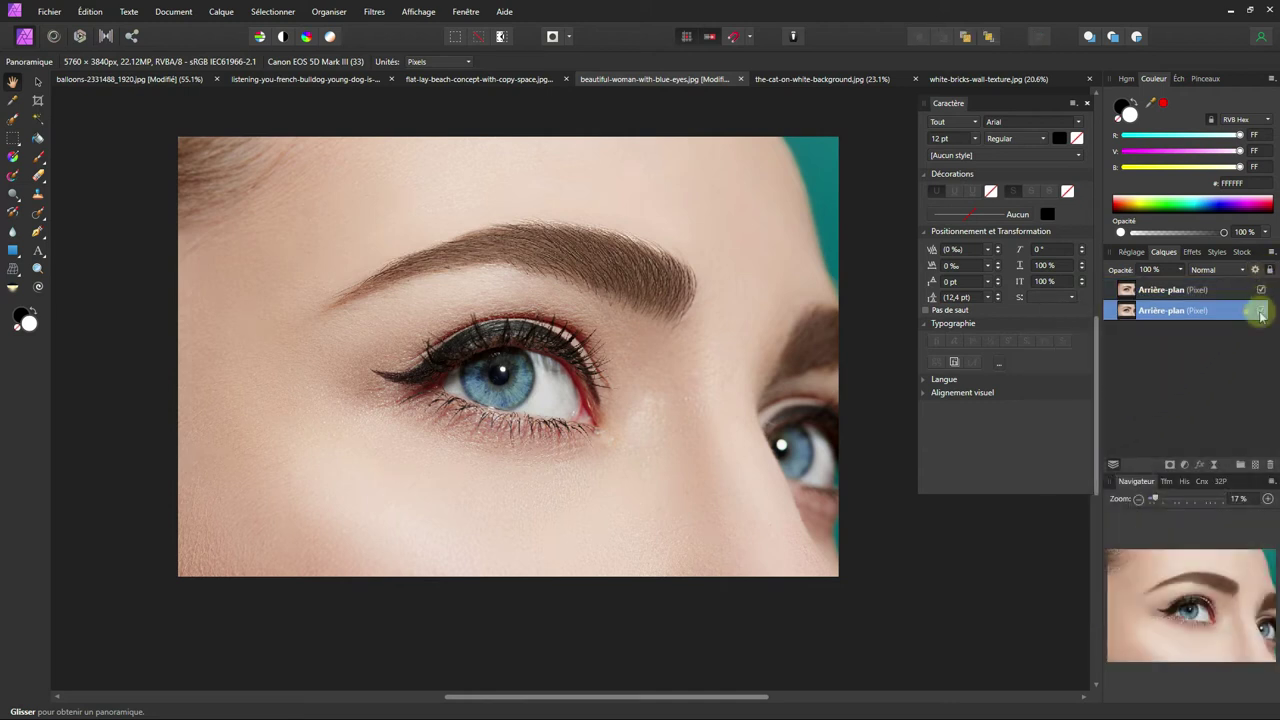
{"action": "left_click", "coordinate": [1257, 311]}
{"action": "left_click", "coordinate": [1234, 289]}
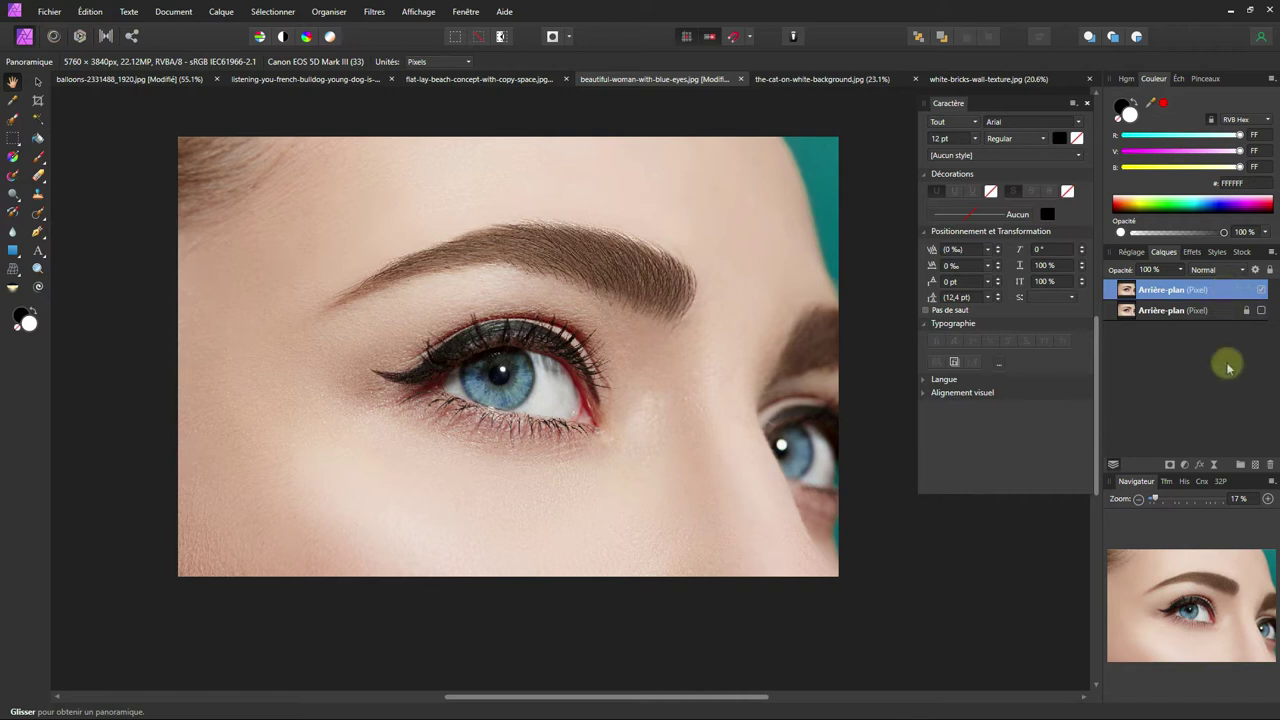
{"action": "left_click", "coordinate": [1185, 465]}
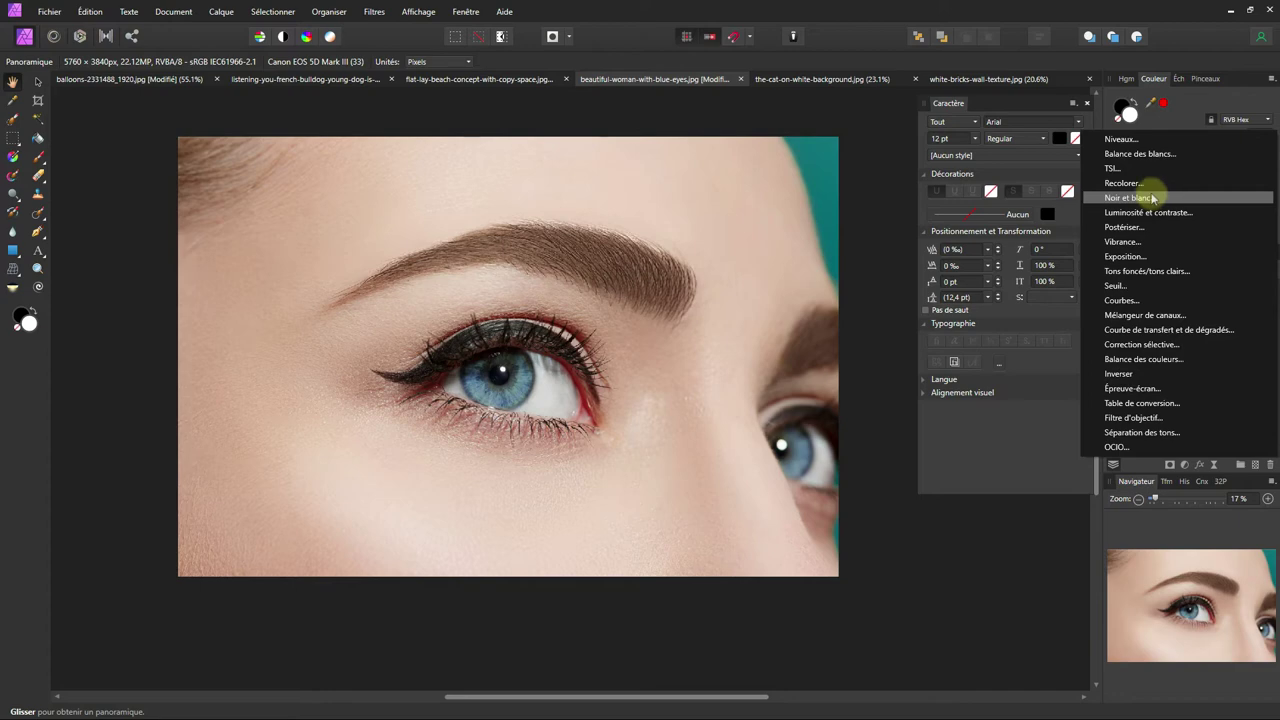
- Add a Noir et blanc adjustment with Red 11%, Green 64%, Cyan -48%, Blue -100%
{"action": "left_click", "coordinate": [1153, 198]}
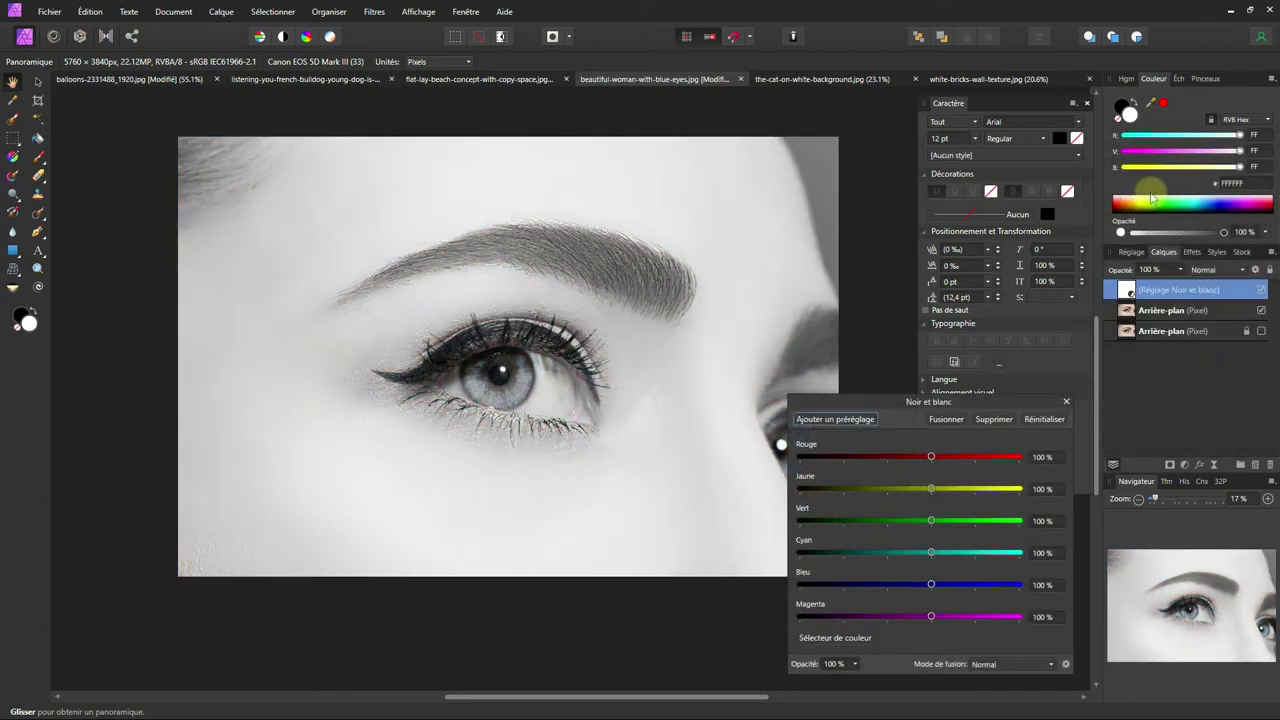
{"action": "mouse_move", "coordinate": [903, 400]}
{"action": "left_mouse_down"}
{"action": "mouse_move", "coordinate": [287, 128]}
{"action": "mouse_move", "coordinate": [913, 102]}
{"action": "left_mouse_up"}
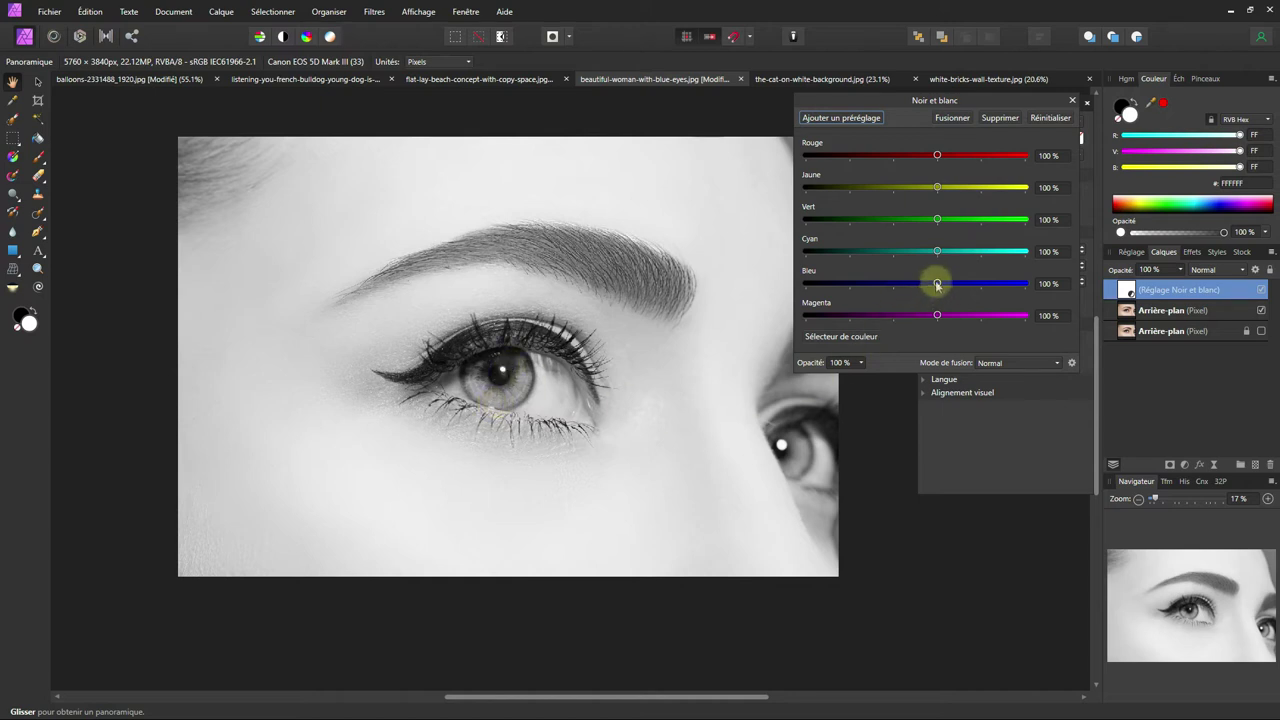
{"action": "left_click_drag", "start_coordinate": [937, 284], "coordinate": [803, 288]}
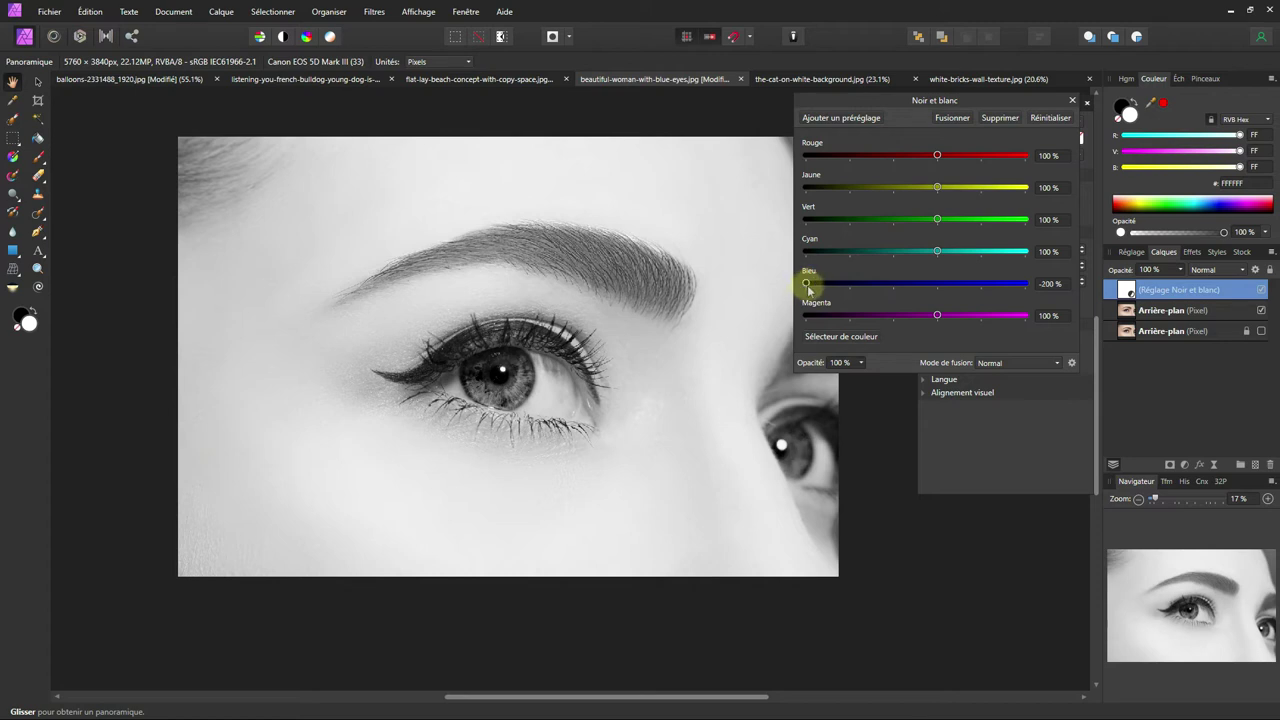
{"action": "left_click_drag", "start_coordinate": [809, 289], "coordinate": [1128, 255]}
{"action": "left_click_drag", "start_coordinate": [931, 286], "coordinate": [850, 300]}
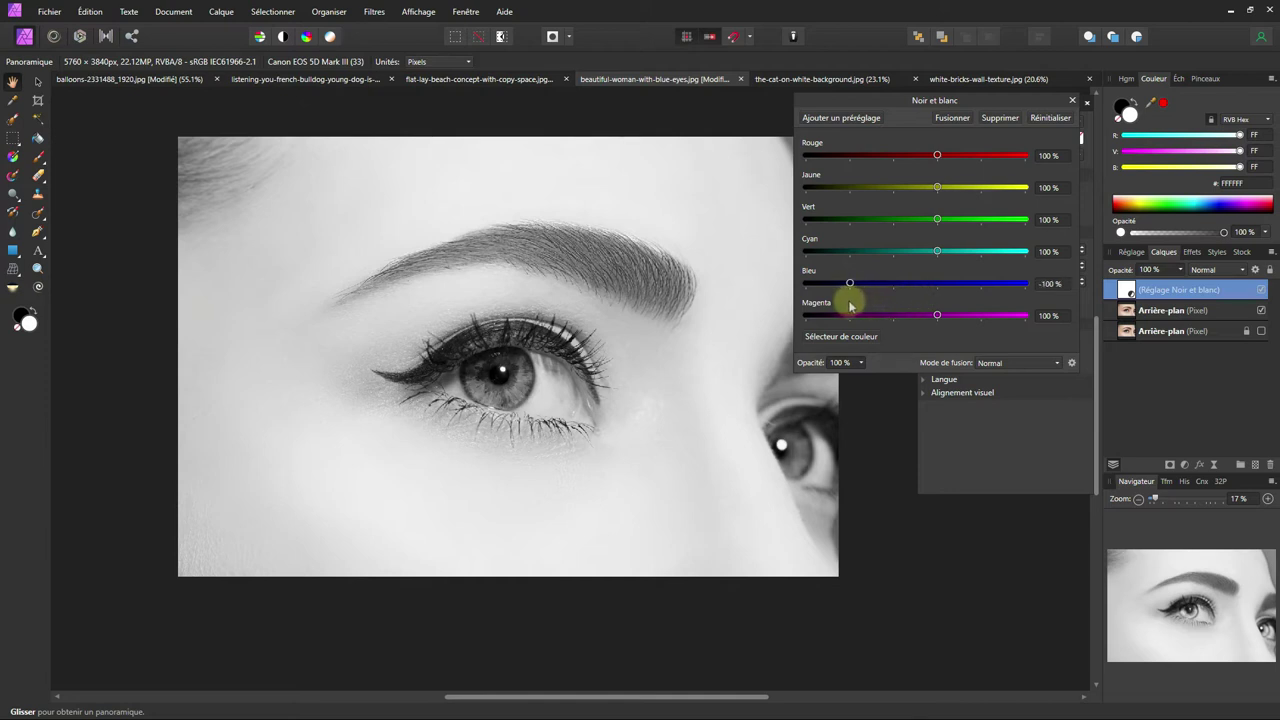
{"action": "mouse_move", "coordinate": [937, 252]}
{"action": "left_mouse_down"}
{"action": "mouse_move", "coordinate": [880, 250]}
{"action": "mouse_move", "coordinate": [897, 254]}
{"action": "mouse_move", "coordinate": [881, 262]}
{"action": "mouse_move", "coordinate": [863, 251]}
{"action": "left_mouse_up"}
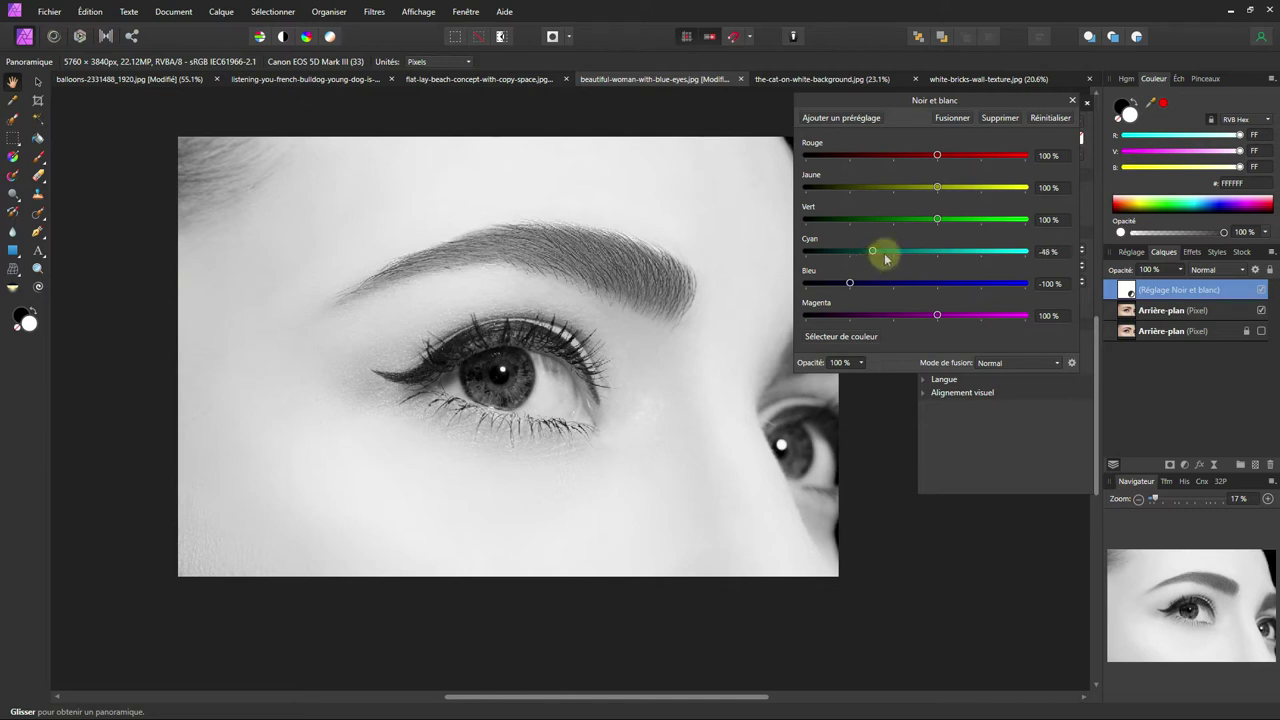
{"action": "mouse_move", "coordinate": [937, 219]}
{"action": "left_mouse_down"}
{"action": "mouse_move", "coordinate": [858, 226]}
{"action": "mouse_move", "coordinate": [945, 220]}
{"action": "mouse_move", "coordinate": [921, 219]}
{"action": "left_mouse_up"}
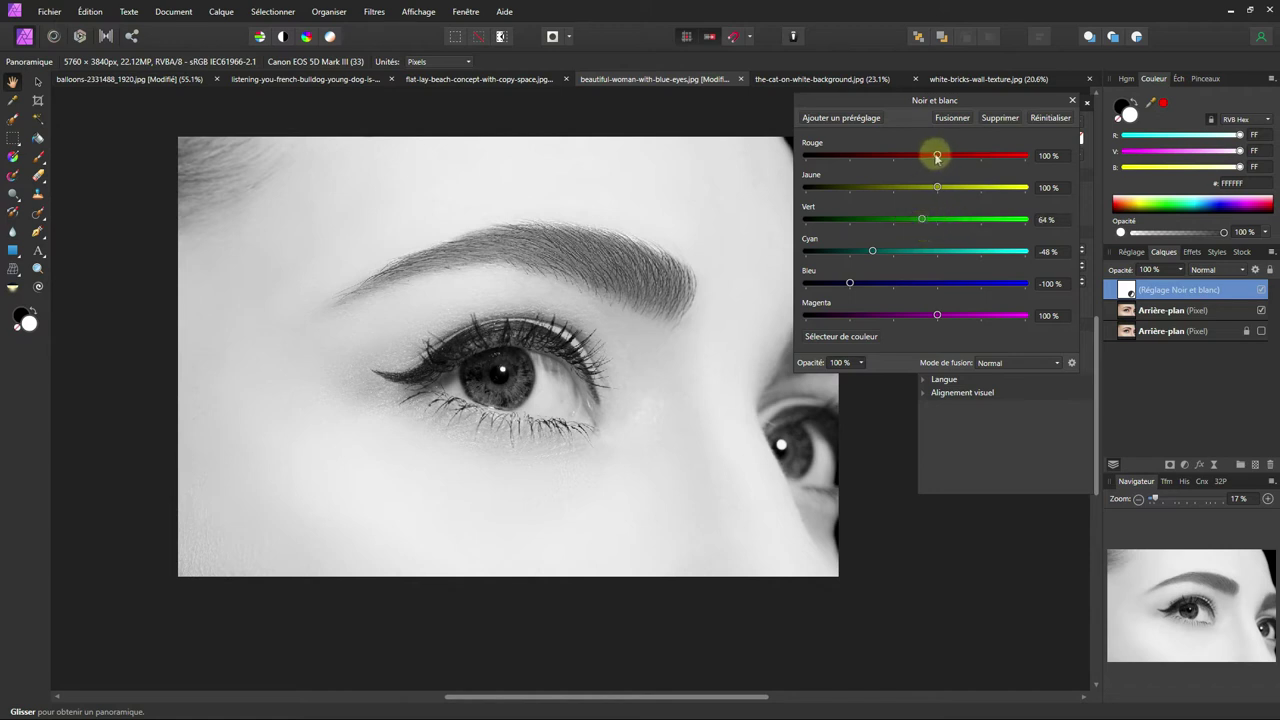
{"action": "mouse_move", "coordinate": [935, 156]}
{"action": "left_mouse_down"}
{"action": "mouse_move", "coordinate": [888, 153]}
{"action": "mouse_move", "coordinate": [900, 168]}
{"action": "mouse_move", "coordinate": [923, 165]}
{"action": "mouse_move", "coordinate": [899, 174]}
{"action": "left_mouse_up"}
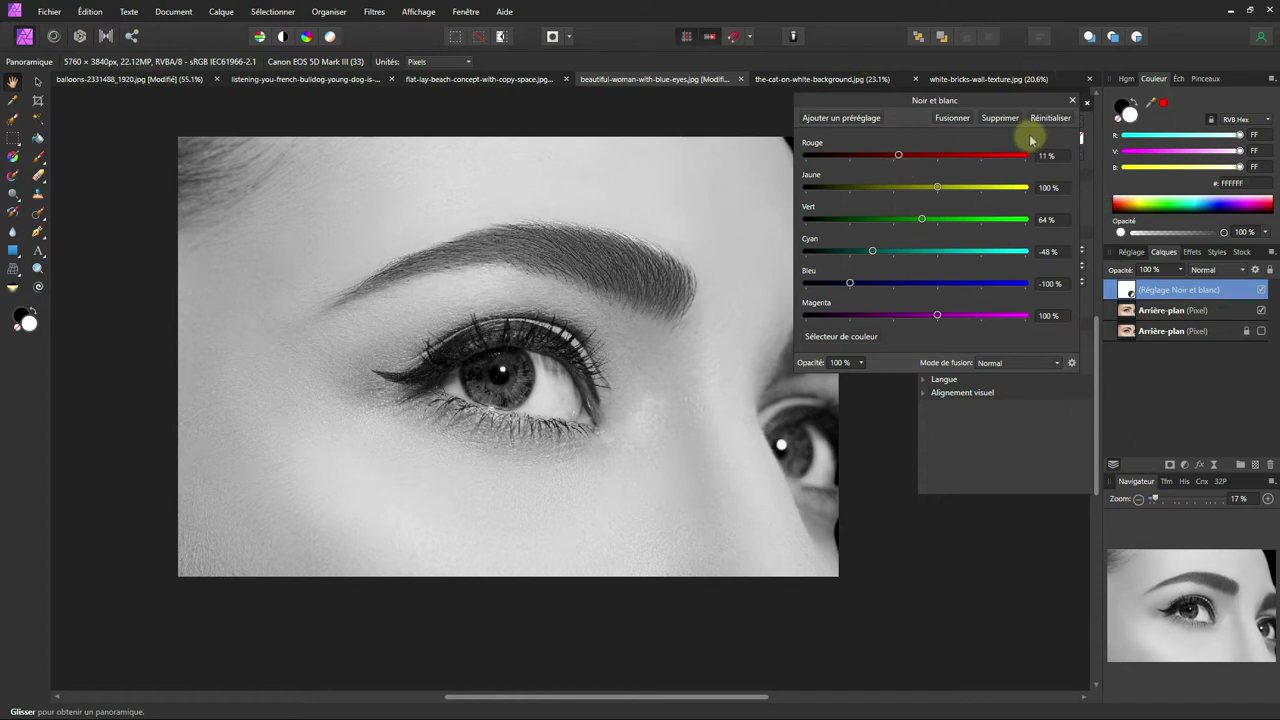
{"action": "left_click", "coordinate": [1072, 100]}
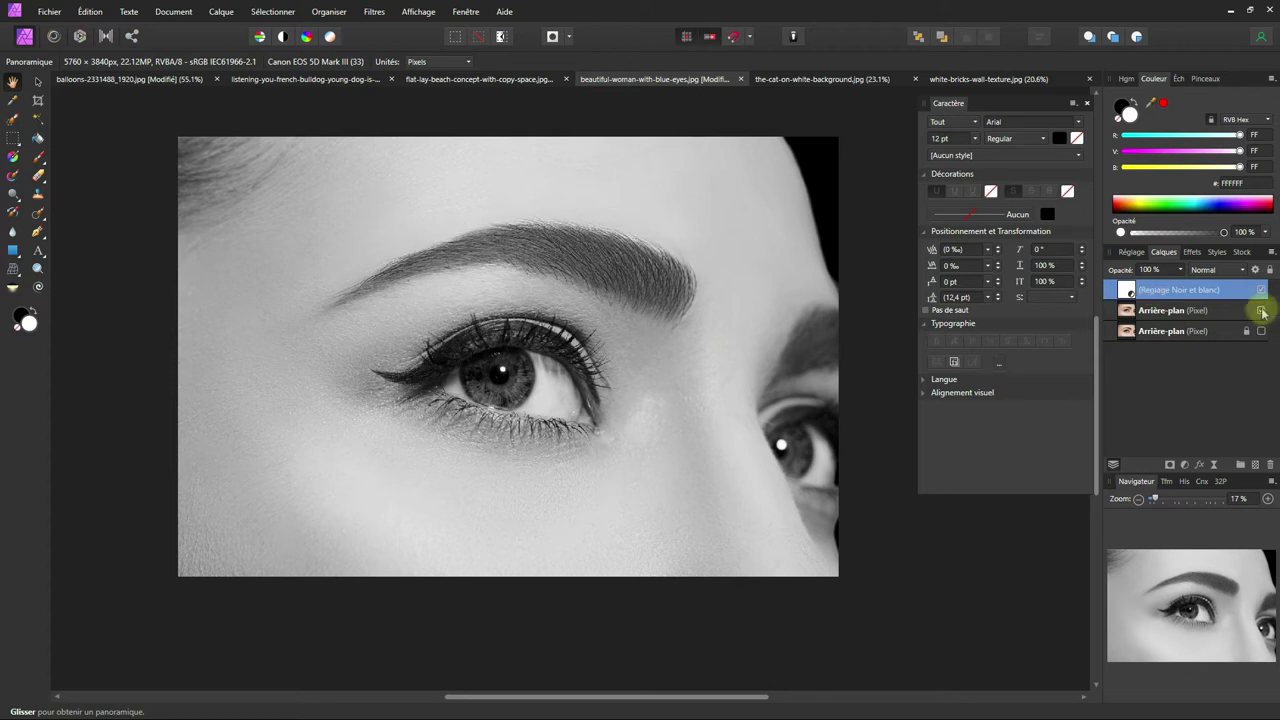
- Nest the Noir et blanc adjustment in the upper Arrière-plan copy and hide the original
{"action": "left_click", "coordinate": [1261, 310]}
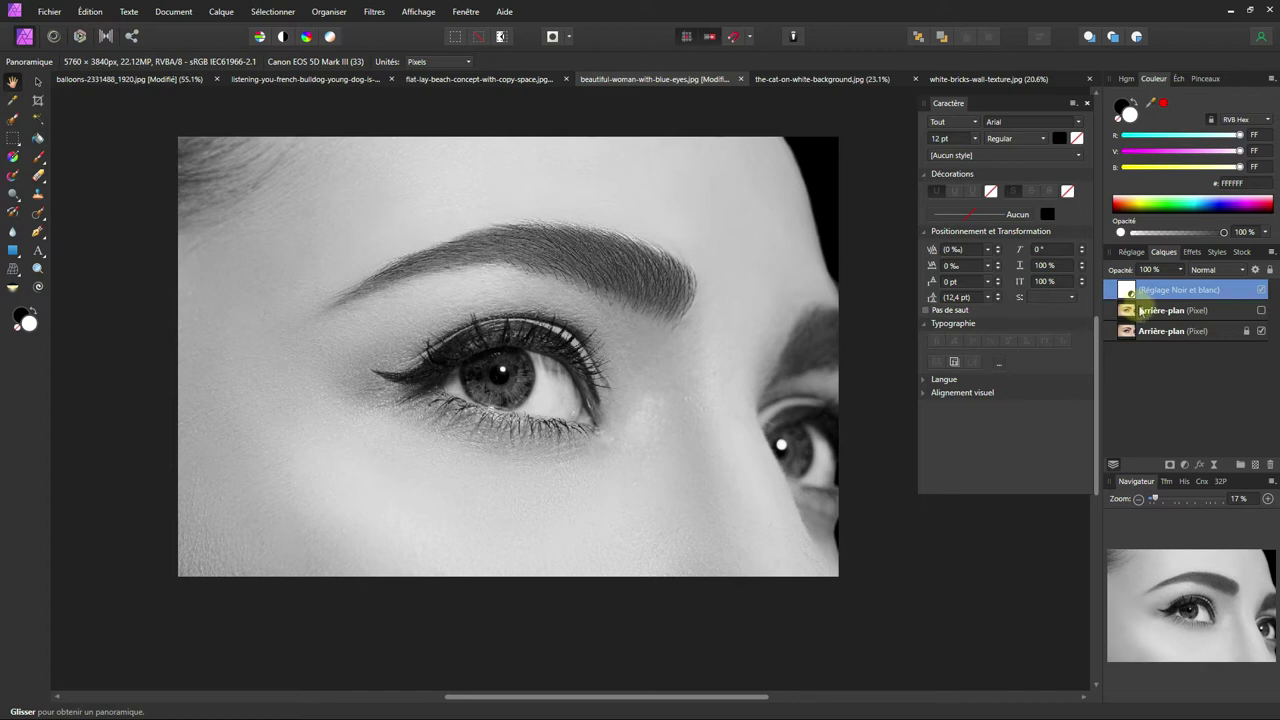
{"action": "left_click_drag", "start_coordinate": [1140, 310], "coordinate": [1134, 316]}
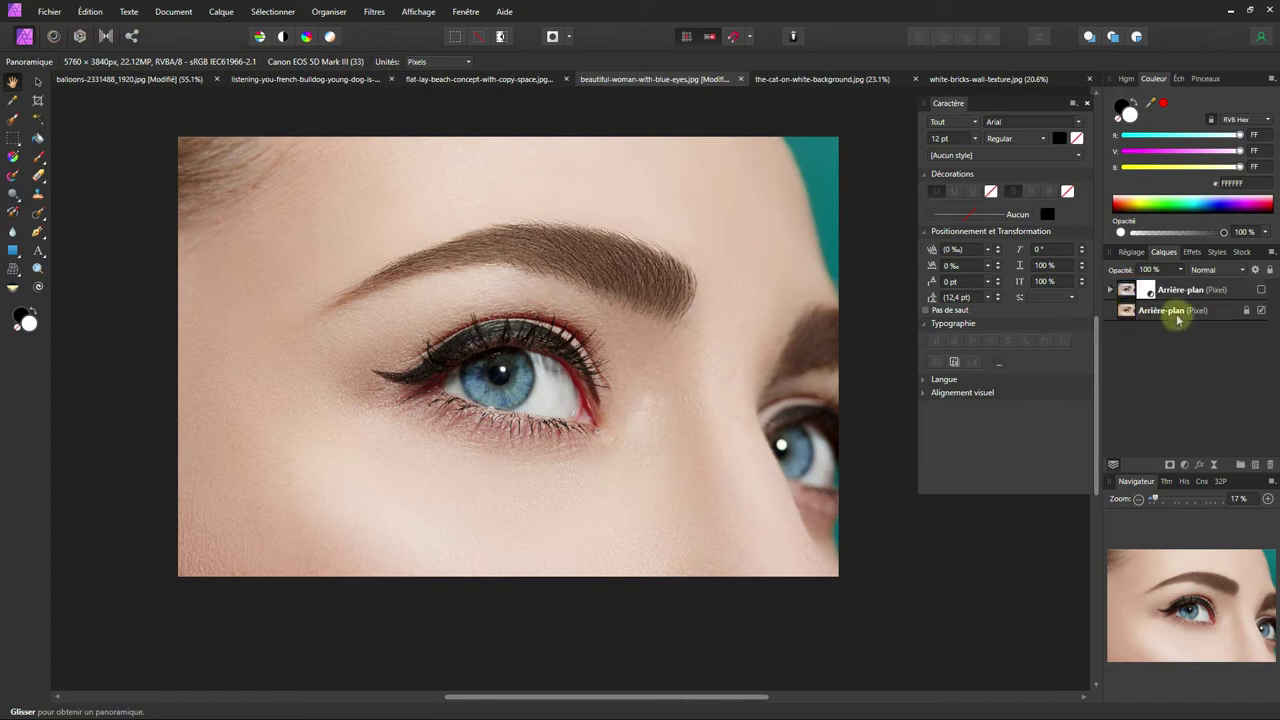
{"action": "left_click", "coordinate": [1166, 318]}
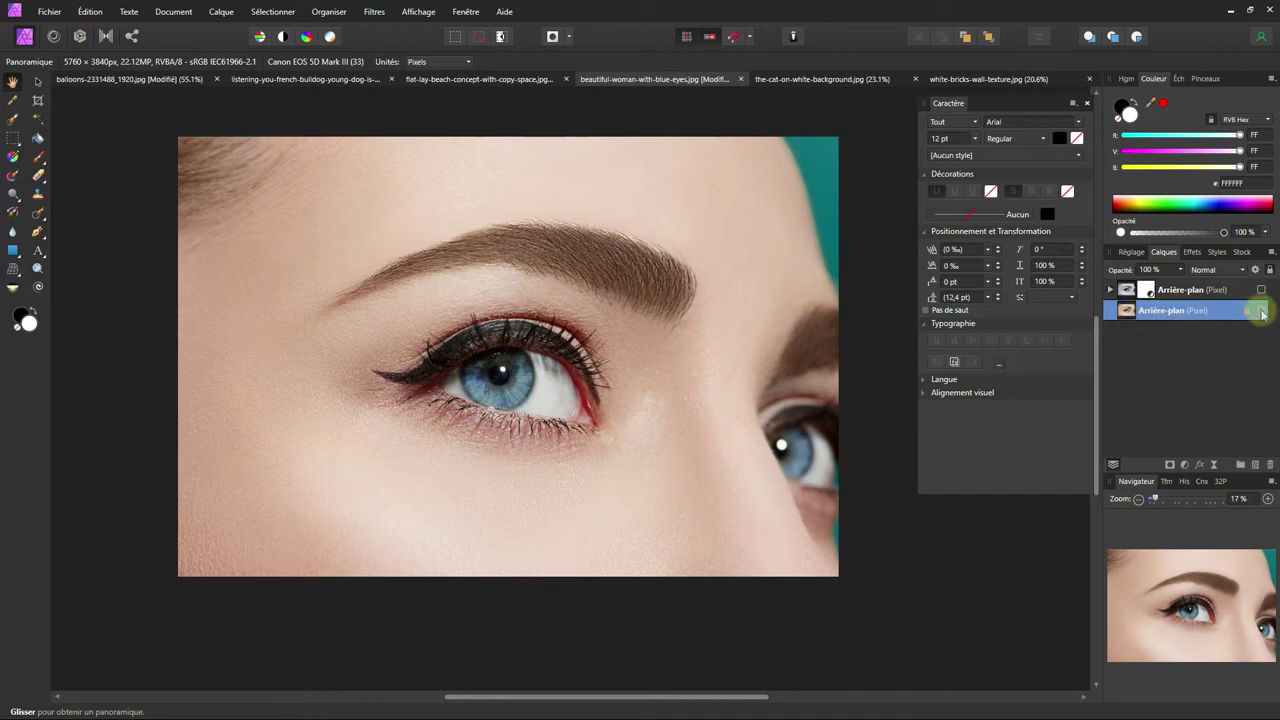
{"action": "left_click", "coordinate": [1261, 310]}
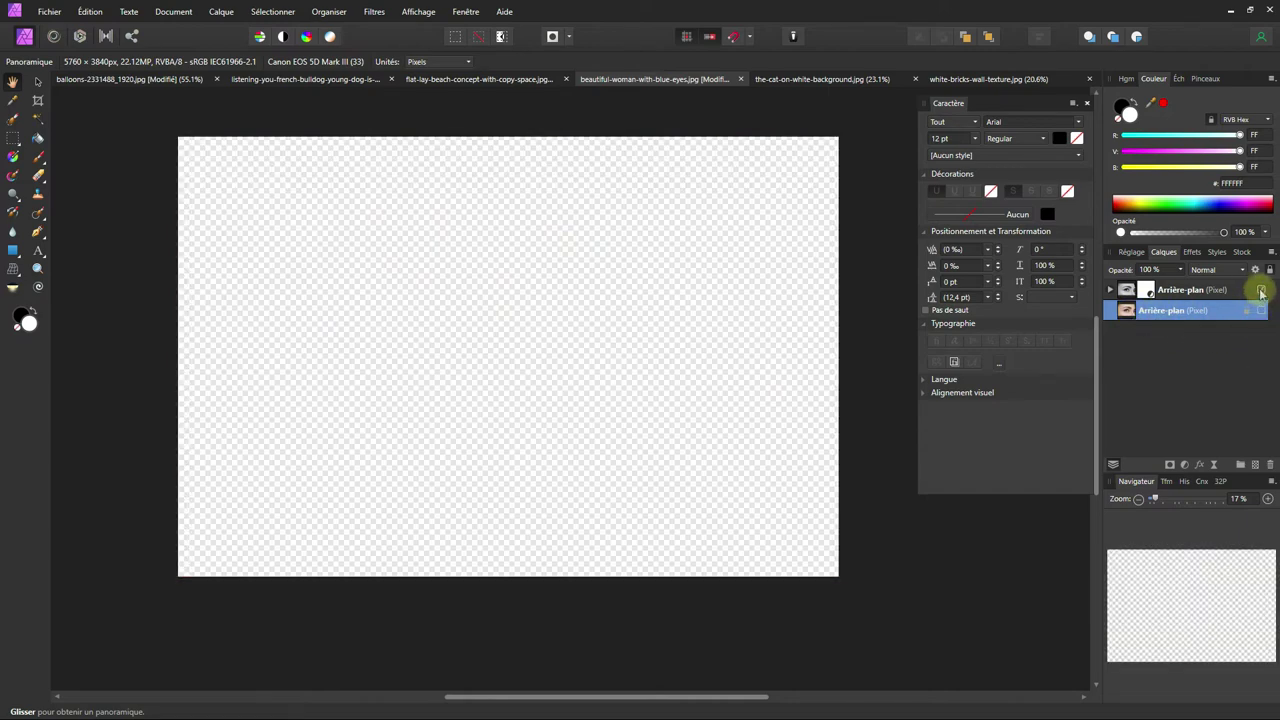
{"action": "left_click", "coordinate": [1261, 290]}
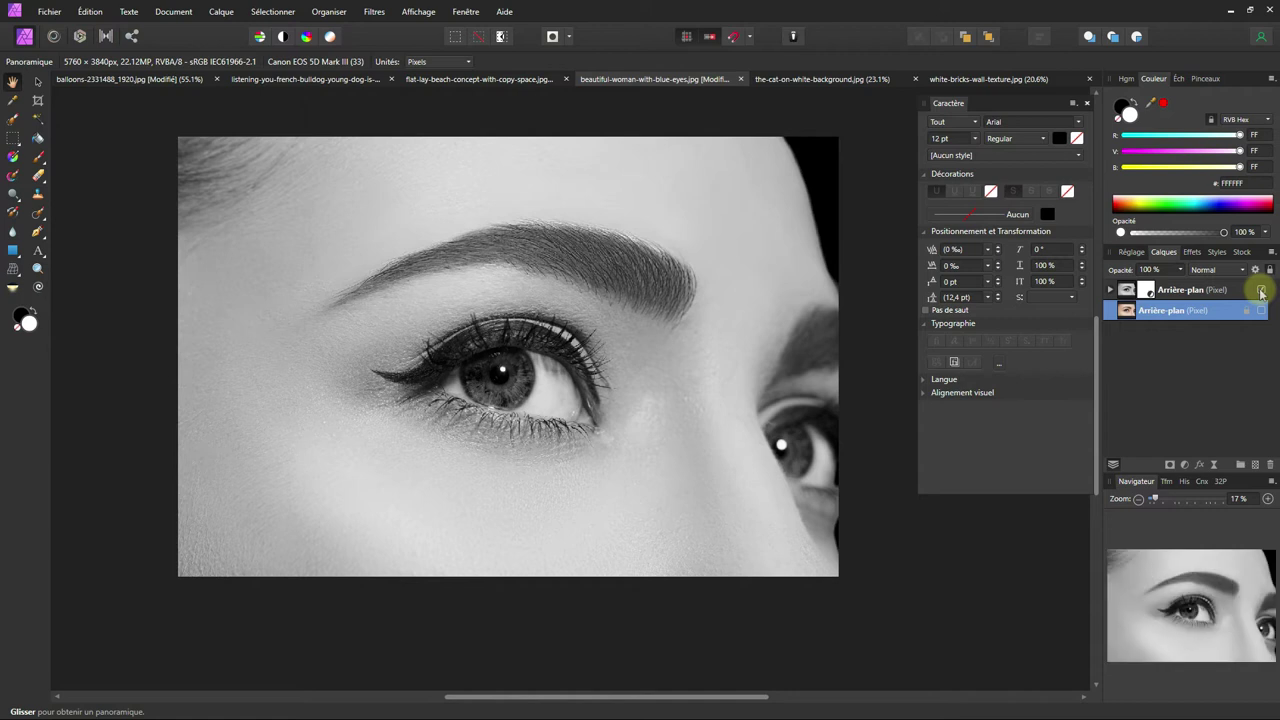
- Rename the top black-and-white Arrière-plan layer to 'img modifié'
{"action": "double_click", "coordinate": [1192, 291]}
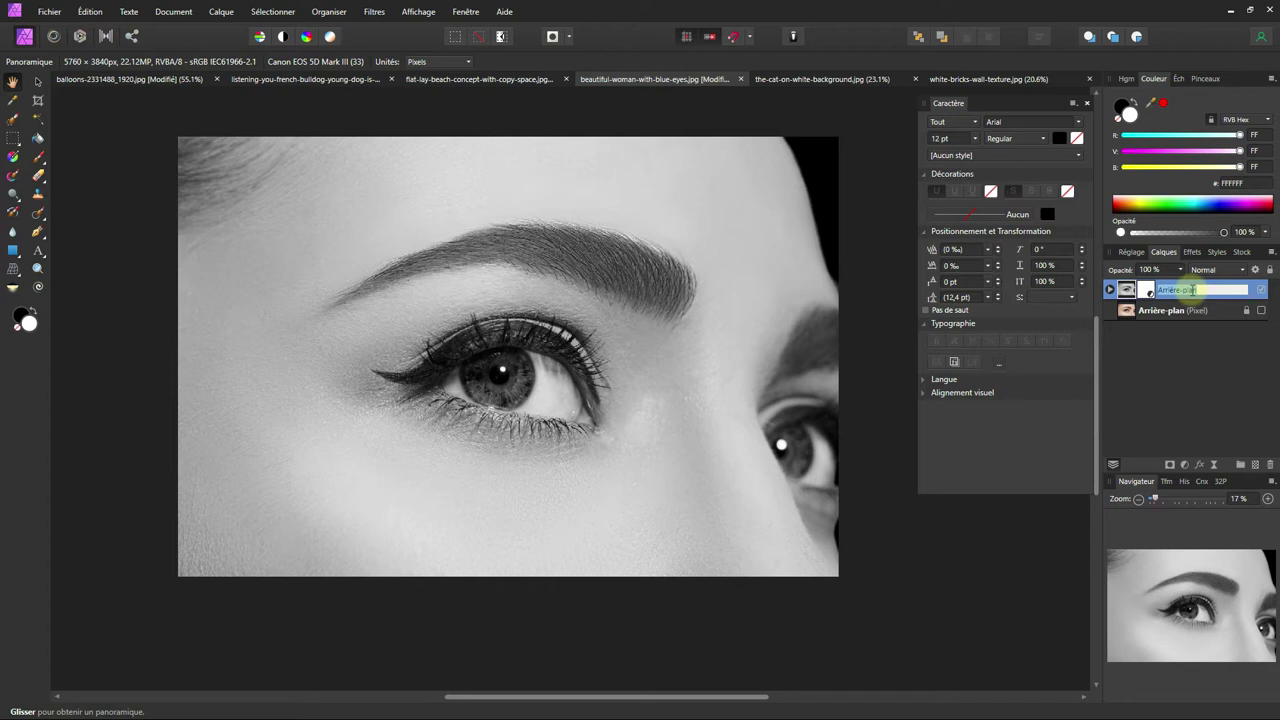
{"action": "key", "text": "BackSpace"}
{"action": "type", "text": "img modifié"}
{"action": "key", "text": "Return"}
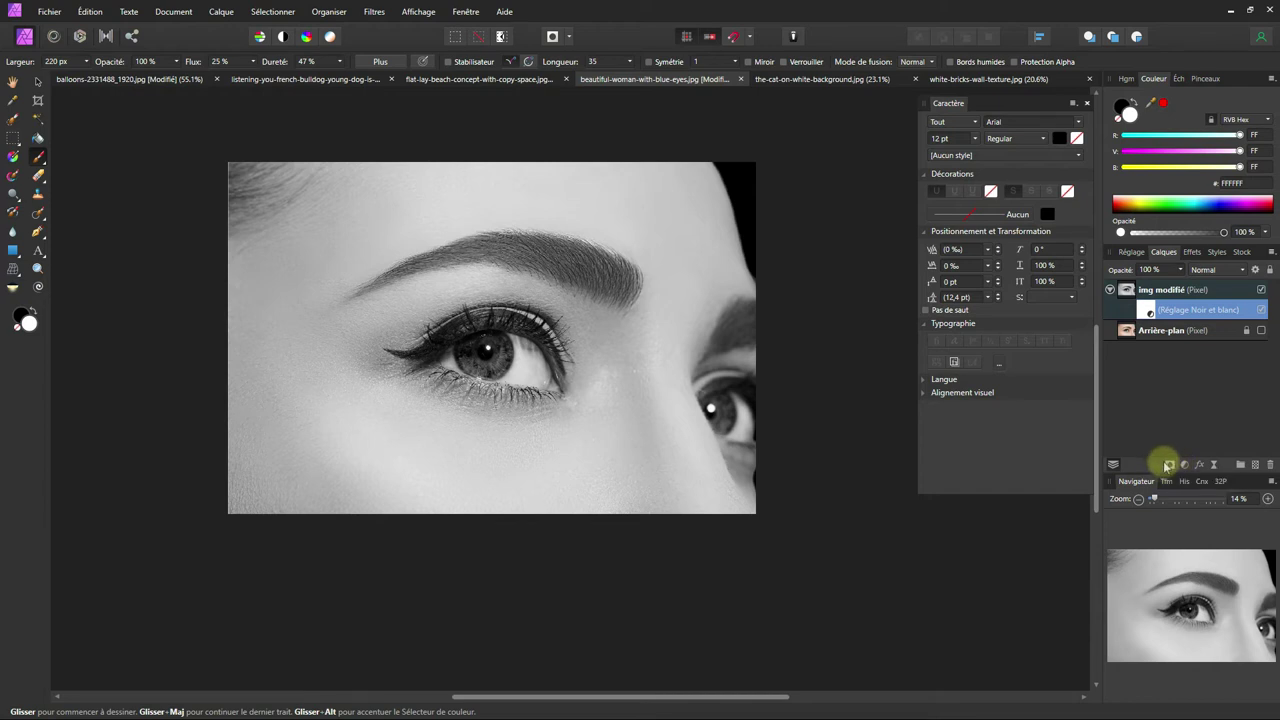
{"action": "left_click", "coordinate": [1169, 467]}
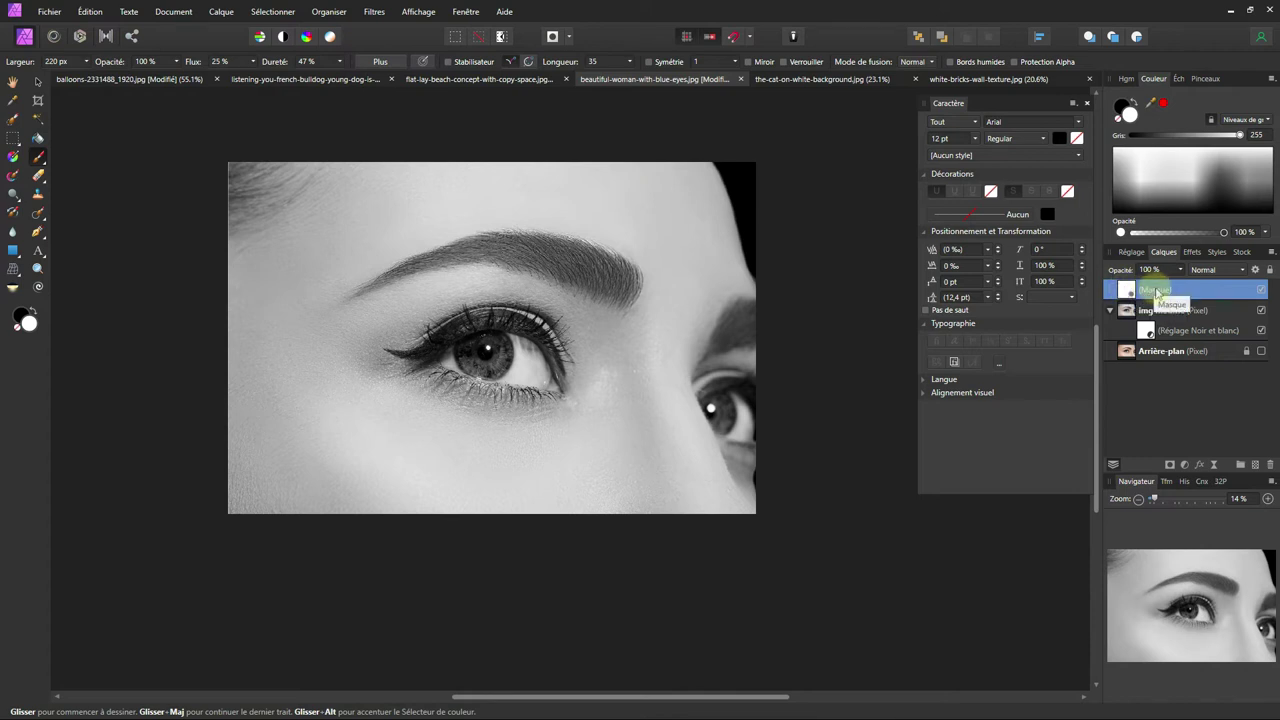
{"action": "double_click", "coordinate": [1156, 291]}
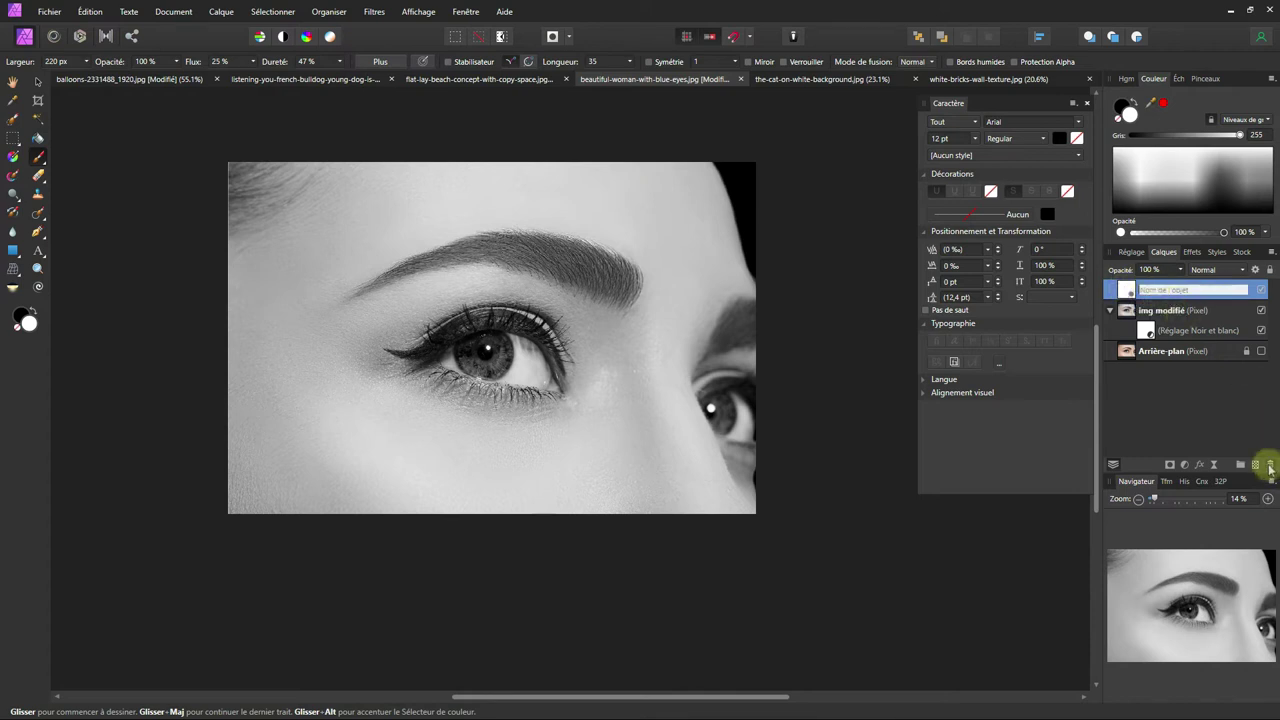
{"action": "left_click", "coordinate": [1271, 467]}
{"action": "left_click", "coordinate": [1146, 313]}
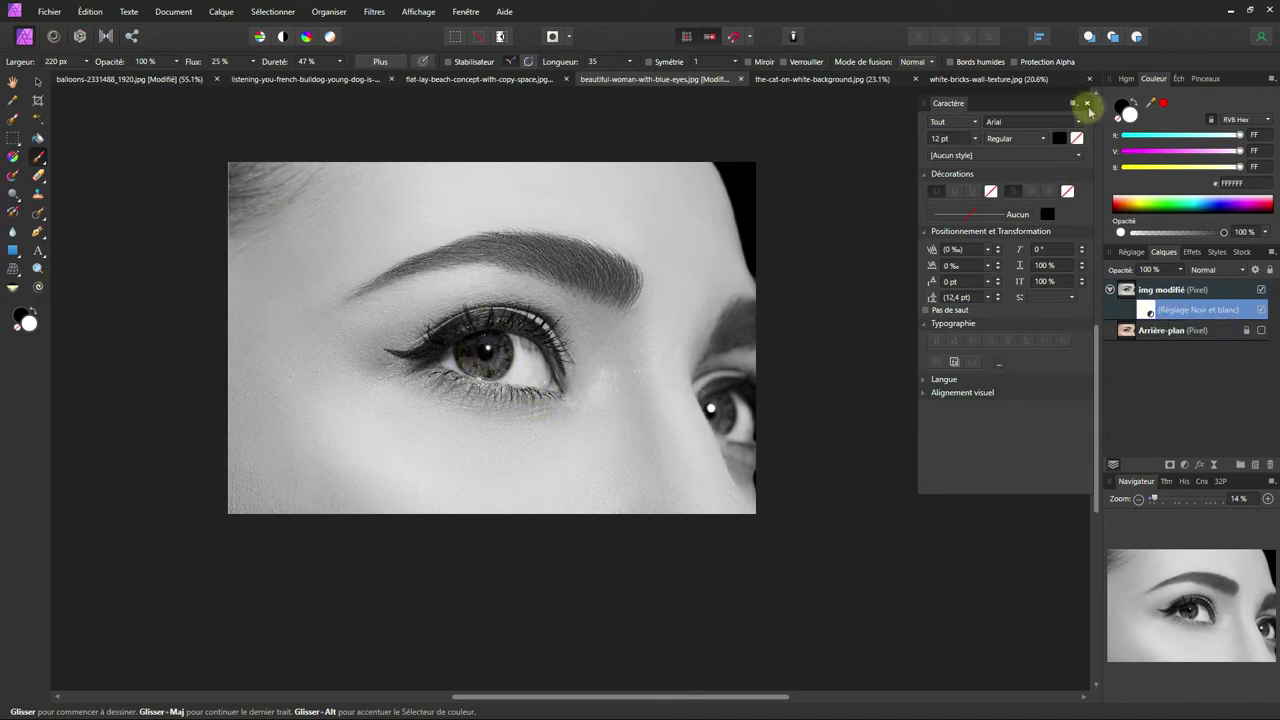
- Swap the colour swatches so black (000000) is the painting colour
{"action": "left_click", "coordinate": [1122, 104]}
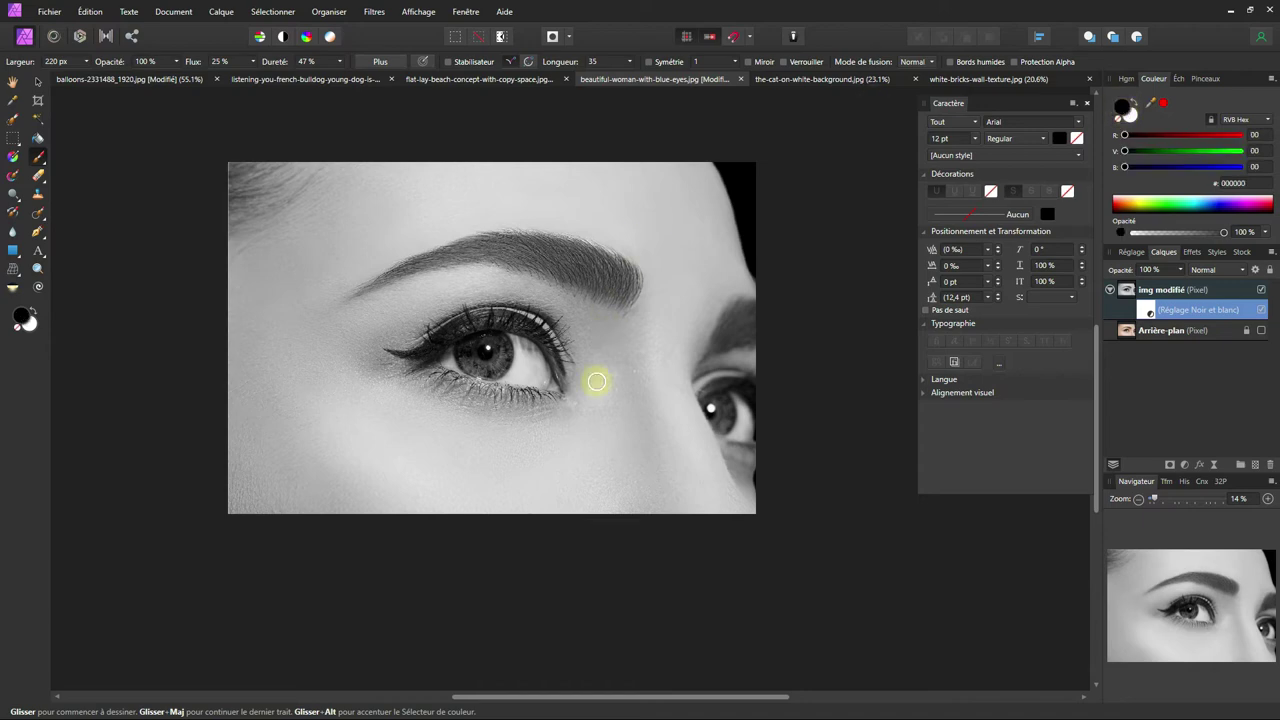
- Zoom in and paint black over the iris on the Noir et blanc layer to restore blue
{"action": "left_click_drag", "start_coordinate": [571, 352], "coordinate": [479, 354]}
{"action": "scroll", "coordinate": [475, 373], "scroll_direction": "up", "scroll_amount": 3}
{"action": "scroll", "coordinate": [475, 373], "scroll_direction": "up", "scroll_amount": 2}
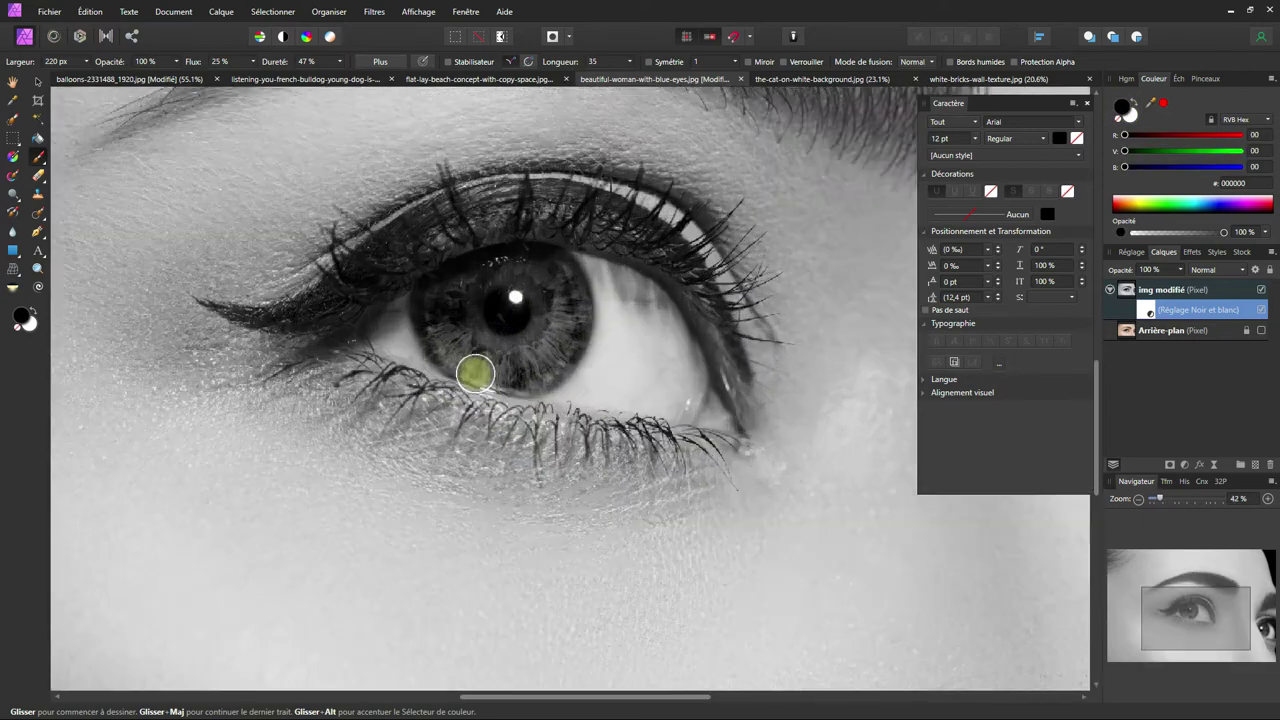
{"action": "scroll", "coordinate": [475, 373], "scroll_direction": "up", "scroll_amount": 1}
{"action": "mouse_move", "coordinate": [475, 373]}
{"action": "left_mouse_down"}
{"action": "mouse_move", "coordinate": [415, 265]}
{"action": "mouse_move", "coordinate": [507, 373]}
{"action": "mouse_move", "coordinate": [563, 363]}
{"action": "mouse_move", "coordinate": [609, 320]}
{"action": "mouse_move", "coordinate": [608, 252]}
{"action": "mouse_move", "coordinate": [563, 209]}
{"action": "mouse_move", "coordinate": [491, 209]}
{"action": "mouse_move", "coordinate": [503, 323]}
{"action": "mouse_move", "coordinate": [482, 246]}
{"action": "mouse_move", "coordinate": [500, 286]}
{"action": "mouse_move", "coordinate": [540, 246]}
{"action": "mouse_move", "coordinate": [471, 271]}
{"action": "mouse_move", "coordinate": [477, 313]}
{"action": "mouse_move", "coordinate": [429, 249]}
{"action": "mouse_move", "coordinate": [509, 206]}
{"action": "mouse_move", "coordinate": [606, 257]}
{"action": "mouse_move", "coordinate": [597, 322]}
{"action": "mouse_move", "coordinate": [594, 234]}
{"action": "mouse_move", "coordinate": [549, 206]}
{"action": "mouse_move", "coordinate": [438, 250]}
{"action": "mouse_move", "coordinate": [463, 337]}
{"action": "mouse_move", "coordinate": [586, 343]}
{"action": "mouse_move", "coordinate": [609, 223]}
{"action": "mouse_move", "coordinate": [594, 210]}
{"action": "mouse_move", "coordinate": [623, 274]}
{"action": "mouse_move", "coordinate": [523, 351]}
{"action": "mouse_move", "coordinate": [514, 251]}
{"action": "mouse_move", "coordinate": [430, 289]}
{"action": "mouse_move", "coordinate": [451, 334]}
{"action": "mouse_move", "coordinate": [423, 234]}
{"action": "mouse_move", "coordinate": [551, 214]}
{"action": "mouse_move", "coordinate": [508, 310]}
{"action": "mouse_move", "coordinate": [429, 240]}
{"action": "mouse_move", "coordinate": [556, 276]}
{"action": "mouse_move", "coordinate": [571, 212]}
{"action": "mouse_move", "coordinate": [574, 337]}
{"action": "mouse_move", "coordinate": [592, 346]}
{"action": "mouse_move", "coordinate": [594, 251]}
{"action": "mouse_move", "coordinate": [571, 214]}
{"action": "mouse_move", "coordinate": [609, 271]}
{"action": "mouse_move", "coordinate": [463, 350]}
{"action": "mouse_move", "coordinate": [420, 249]}
{"action": "mouse_move", "coordinate": [506, 209]}
{"action": "mouse_move", "coordinate": [509, 263]}
{"action": "left_mouse_up"}
{"action": "left_click", "coordinate": [1143, 312]}
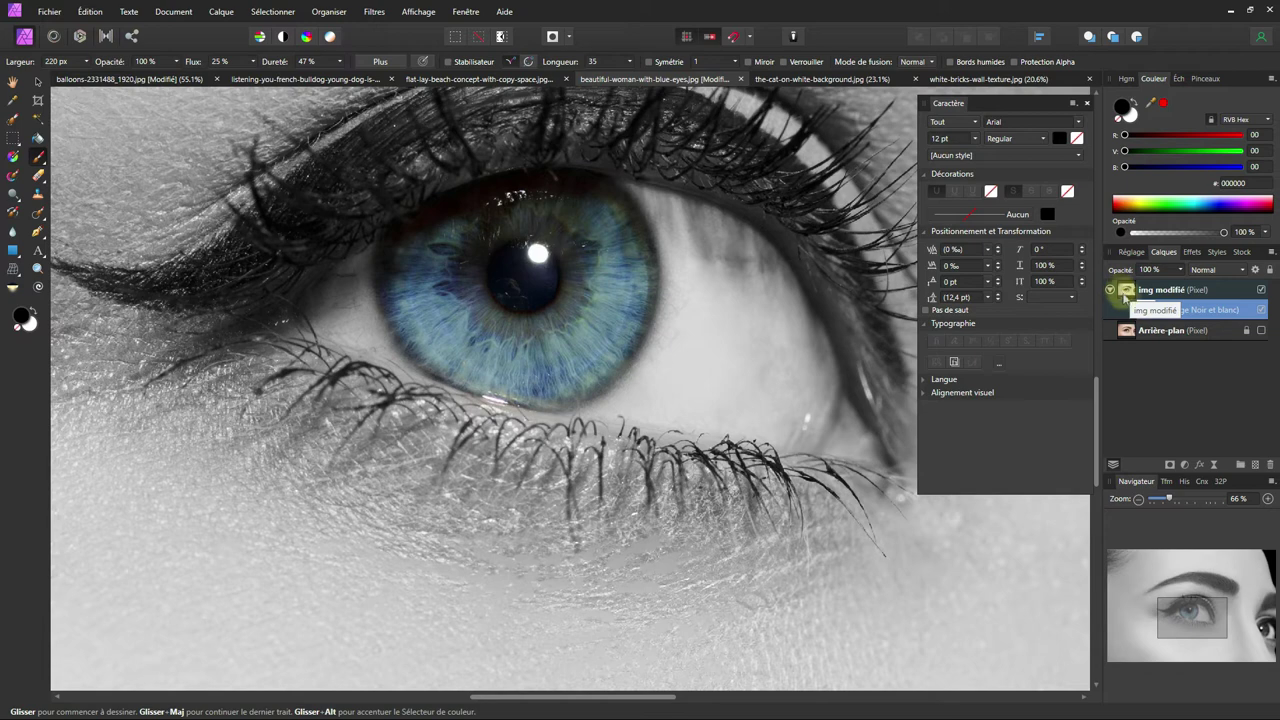
- Toggle the Noir et blanc adjustment off and on, leaving only the iris blue
{"action": "left_click_drag", "start_coordinate": [1141, 309], "coordinate": [1130, 297]}
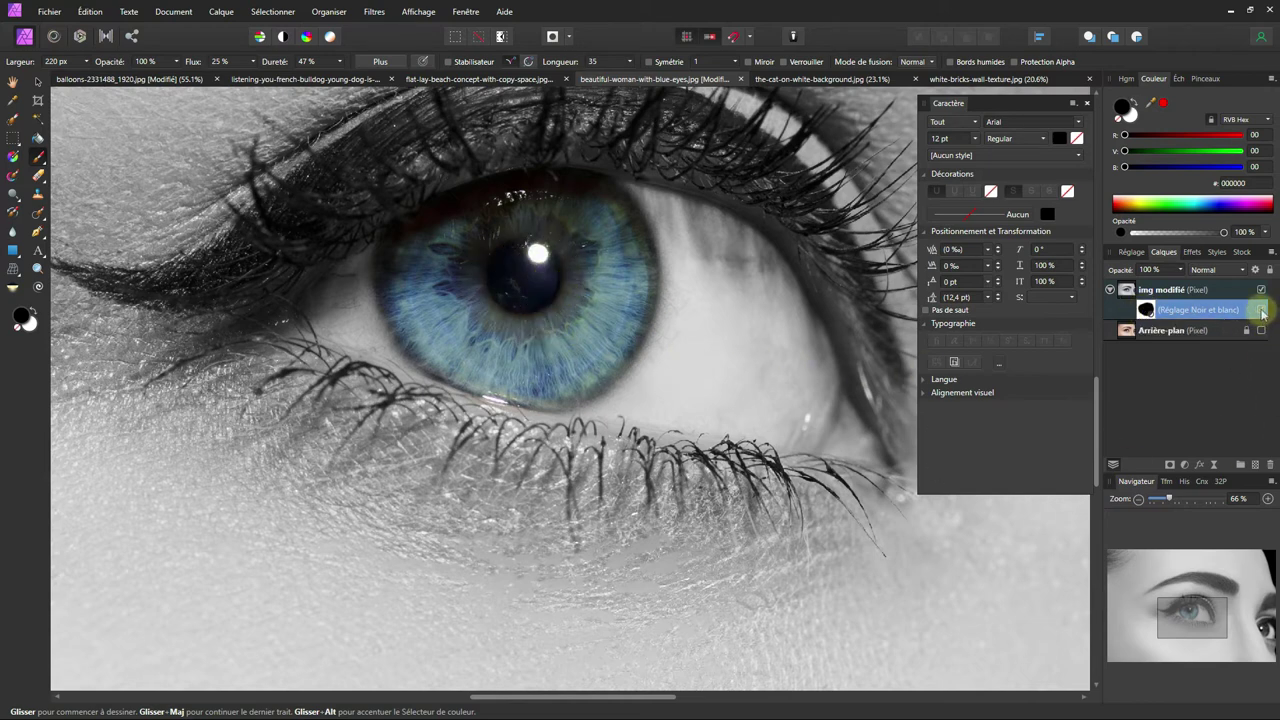
{"action": "left_click", "coordinate": [1262, 311]}
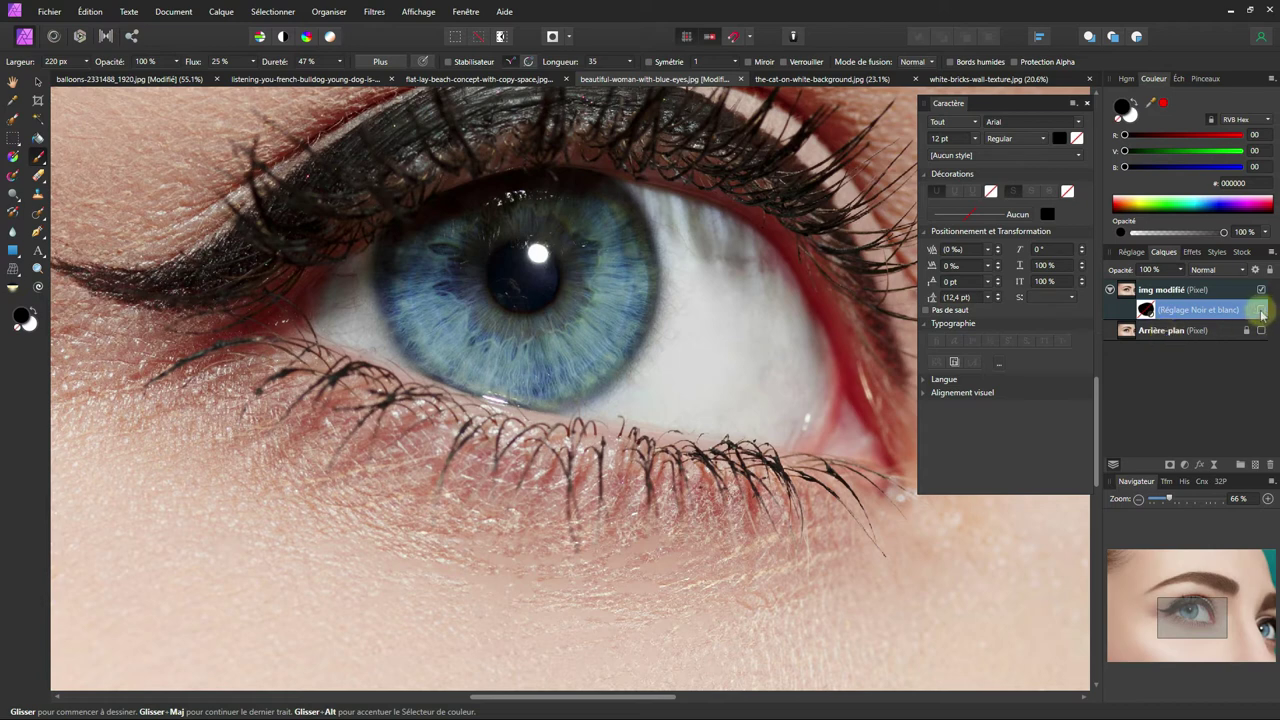
{"action": "left_click", "coordinate": [1262, 311]}
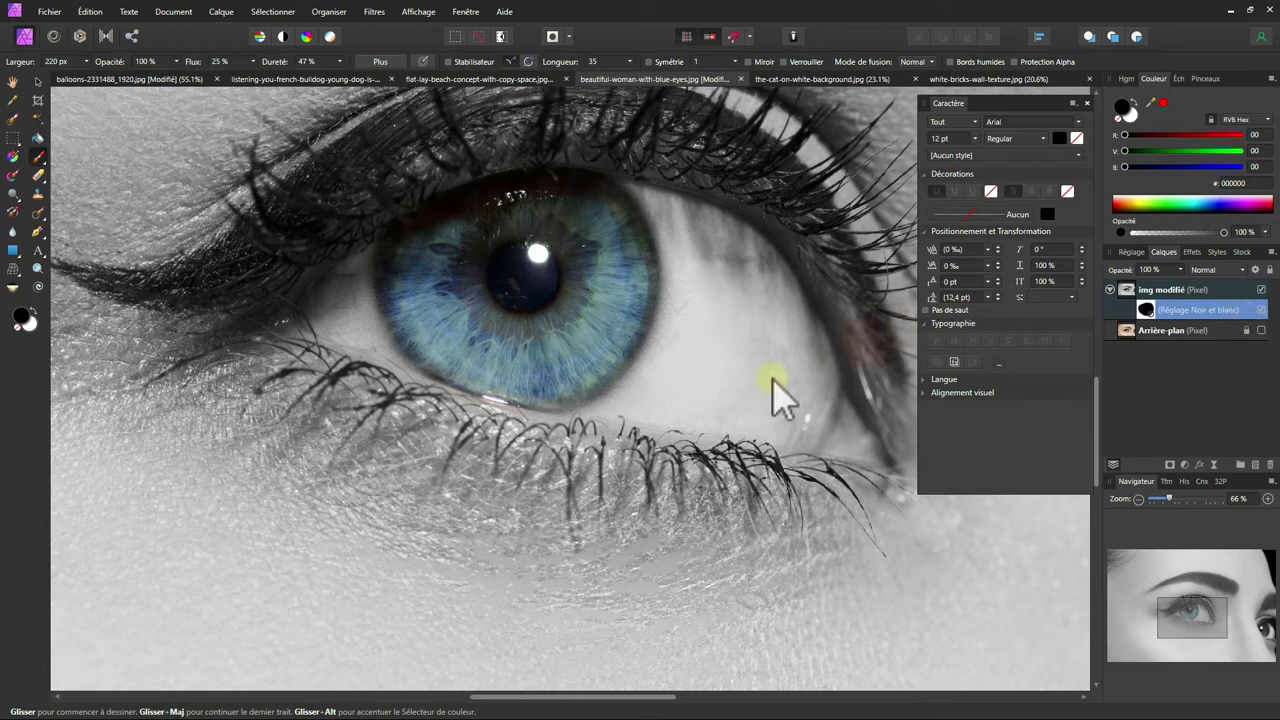
- Paint a first stroke of blue colour back into the right-hand eye's iris
{"action": "mouse_move", "coordinate": [580, 258]}
{"action": "left_mouse_down"}
{"action": "mouse_move", "coordinate": [477, 229]}
{"action": "mouse_move", "coordinate": [551, 214]}
{"action": "mouse_move", "coordinate": [491, 217]}
{"action": "mouse_move", "coordinate": [484, 316]}
{"action": "mouse_move", "coordinate": [534, 240]}
{"action": "left_mouse_up"}
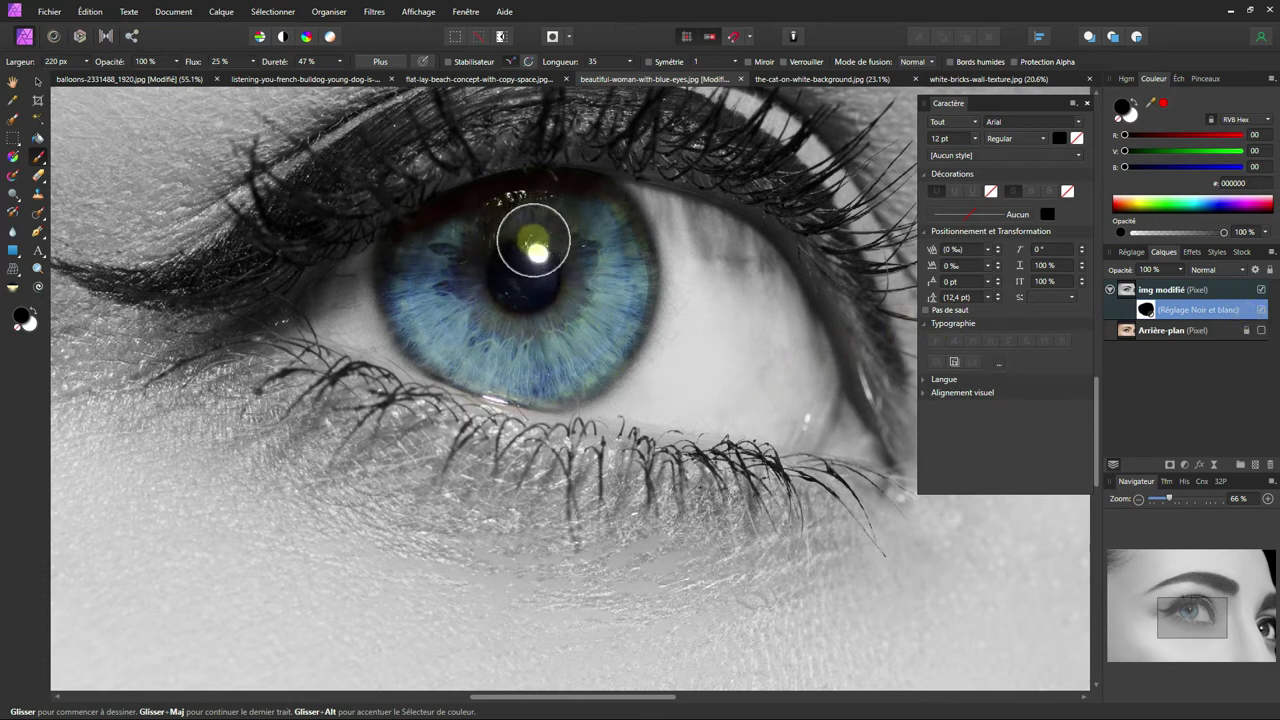
{"action": "scroll", "coordinate": [791, 354], "scroll_direction": "down", "scroll_amount": 5}
{"action": "scroll", "coordinate": [821, 341], "scroll_direction": "up", "scroll_amount": 2}
{"action": "scroll", "coordinate": [821, 341], "scroll_direction": "up", "scroll_amount": 5}
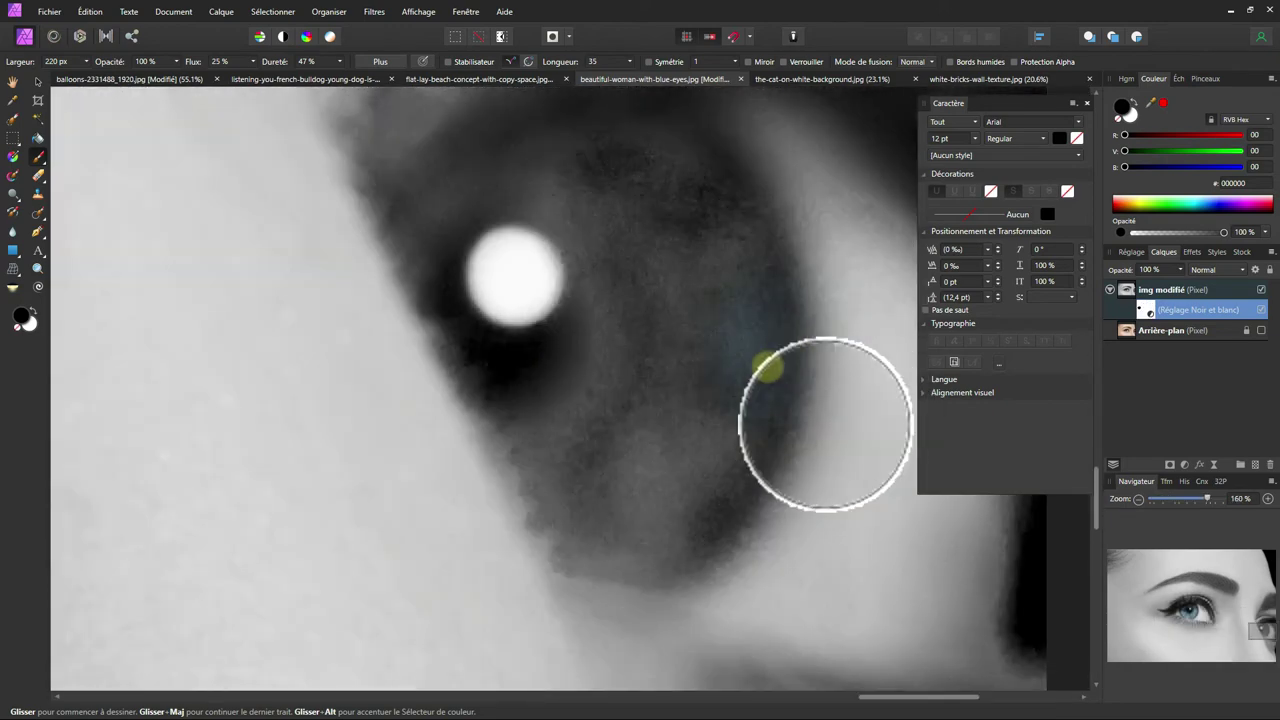
{"action": "scroll", "coordinate": [800, 400], "scroll_direction": "down", "scroll_amount": 1}
{"action": "scroll", "coordinate": [683, 373], "scroll_direction": "up", "scroll_amount": 1}
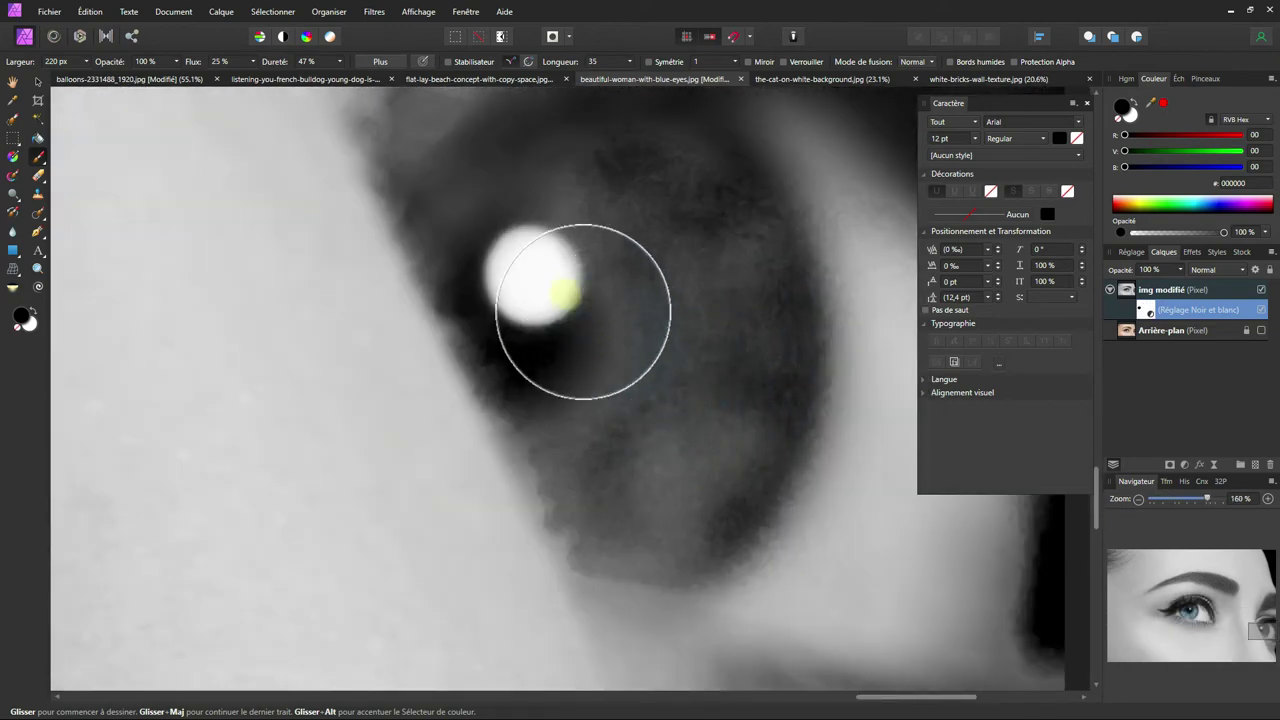
- Extend the blue colour across the rest of that iris, zooming in to check
{"action": "mouse_move", "coordinate": [583, 314]}
{"action": "left_mouse_down"}
{"action": "mouse_move", "coordinate": [534, 271]}
{"action": "mouse_move", "coordinate": [603, 366]}
{"action": "mouse_move", "coordinate": [644, 318]}
{"action": "mouse_move", "coordinate": [623, 457]}
{"action": "mouse_move", "coordinate": [697, 317]}
{"action": "mouse_move", "coordinate": [631, 200]}
{"action": "mouse_move", "coordinate": [715, 268]}
{"action": "mouse_move", "coordinate": [711, 426]}
{"action": "mouse_move", "coordinate": [657, 491]}
{"action": "mouse_move", "coordinate": [697, 440]}
{"action": "mouse_move", "coordinate": [696, 216]}
{"action": "mouse_move", "coordinate": [663, 191]}
{"action": "mouse_move", "coordinate": [720, 314]}
{"action": "mouse_move", "coordinate": [529, 291]}
{"action": "mouse_move", "coordinate": [555, 230]}
{"action": "mouse_move", "coordinate": [646, 220]}
{"action": "mouse_move", "coordinate": [686, 234]}
{"action": "mouse_move", "coordinate": [714, 340]}
{"action": "mouse_move", "coordinate": [676, 356]}
{"action": "left_mouse_up"}
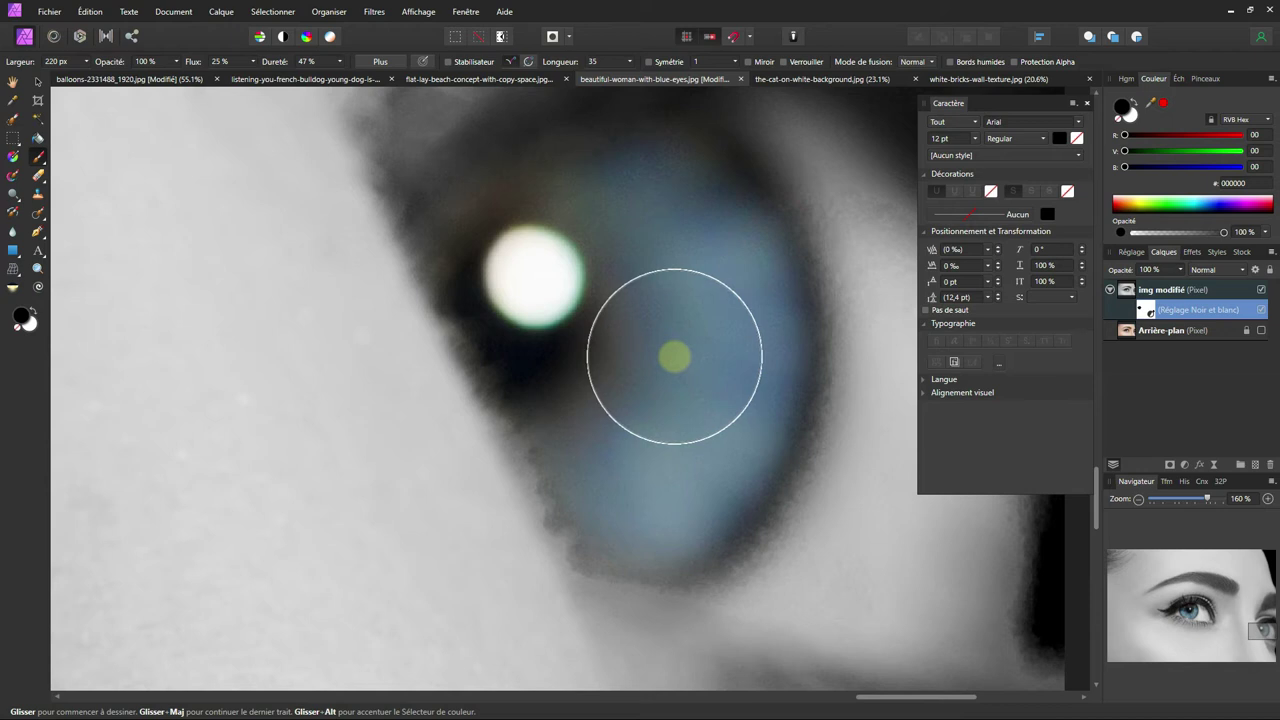
{"action": "scroll", "coordinate": [674, 356], "scroll_direction": "down", "scroll_amount": 2}
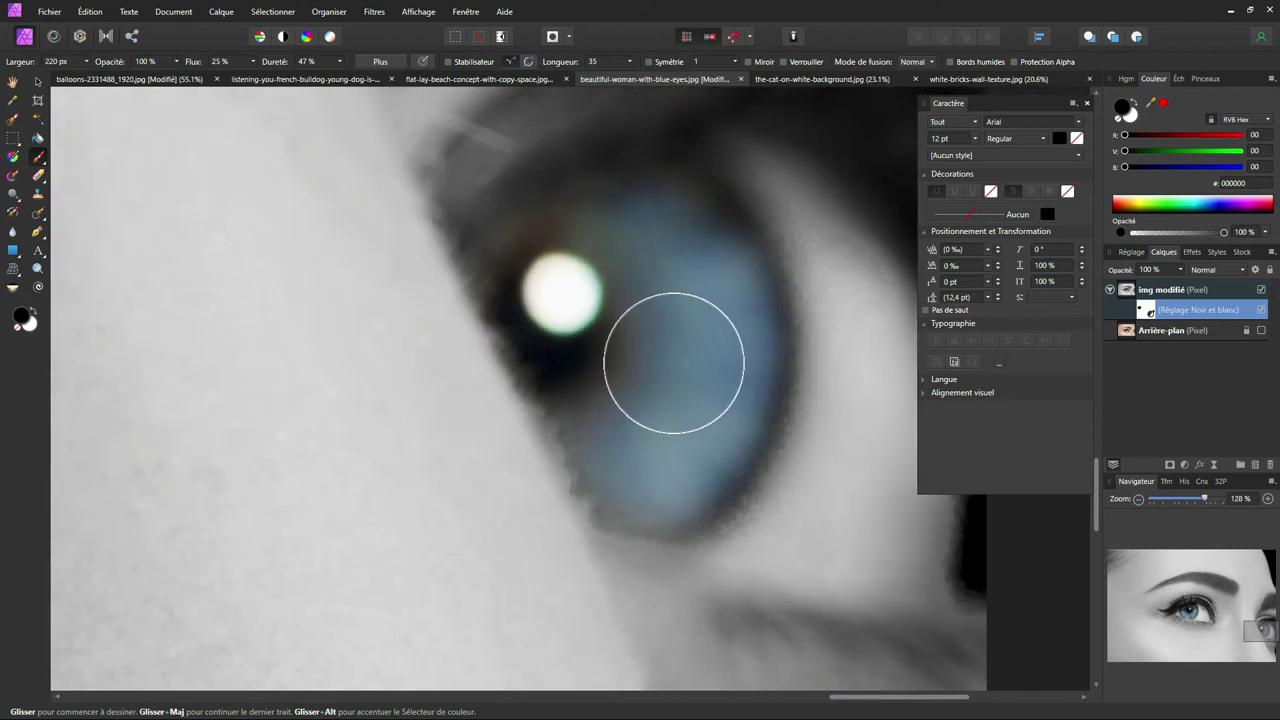
{"action": "key", "text": "ctrl"}
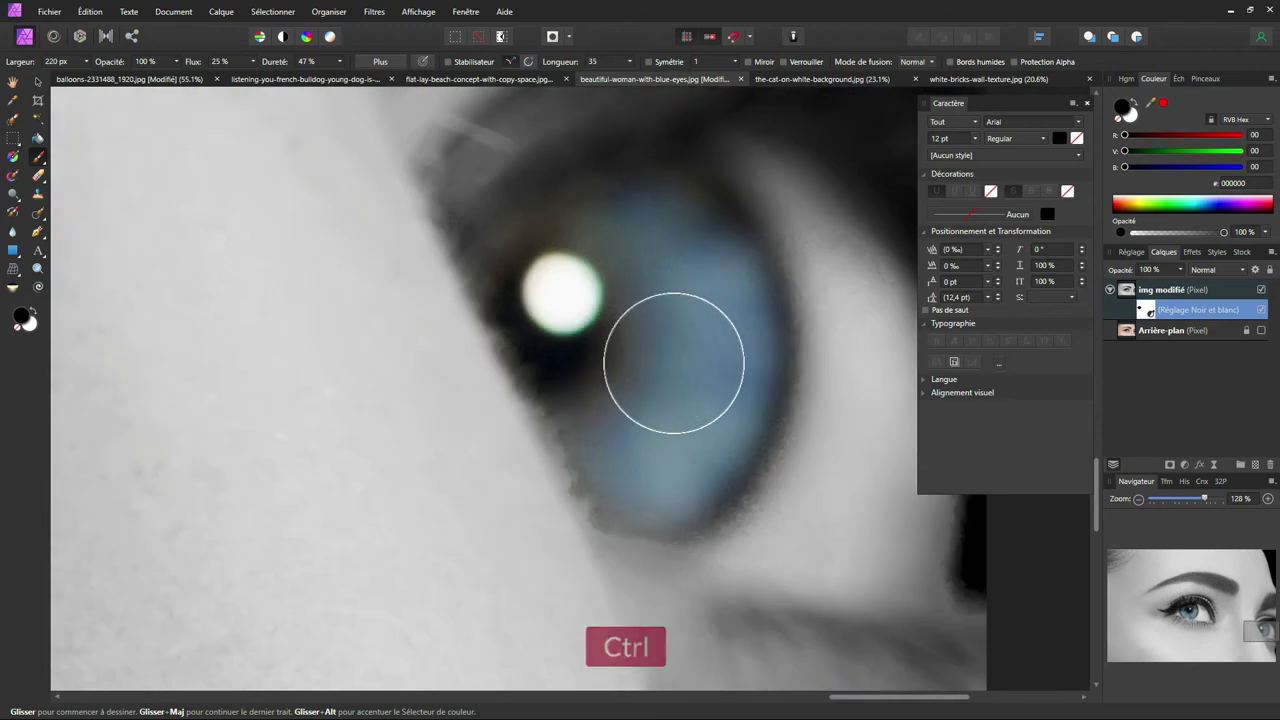
{"action": "scroll", "coordinate": [674, 362], "scroll_direction": "down", "scroll_amount": 2}
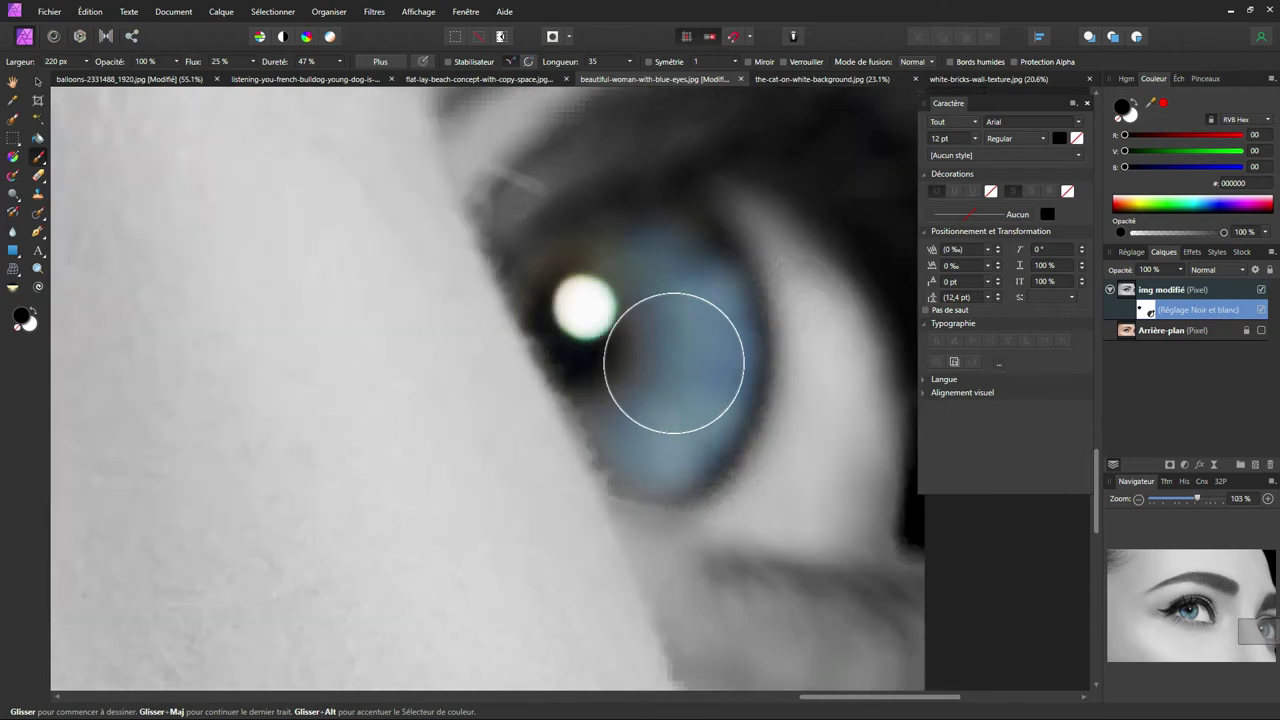
{"action": "scroll", "coordinate": [674, 362], "scroll_direction": "down", "scroll_amount": 2}
{"action": "scroll", "coordinate": [674, 362], "scroll_direction": "down", "scroll_amount": 3}
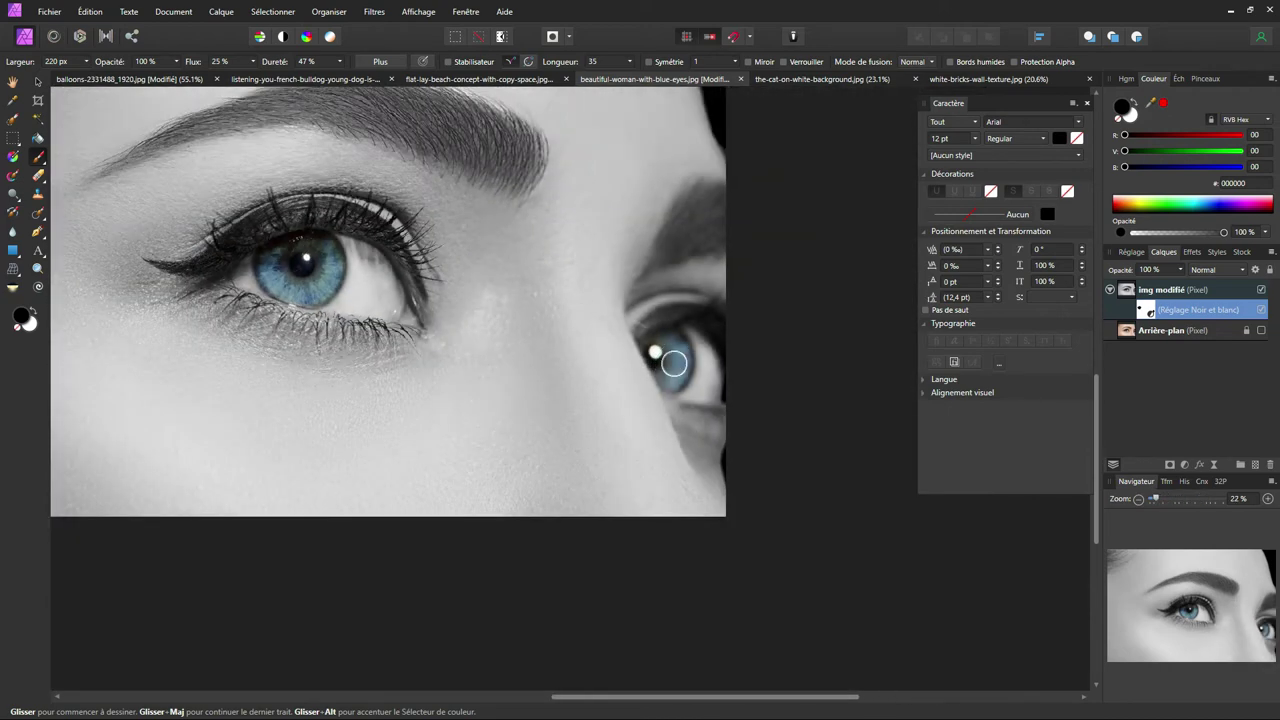
{"action": "scroll", "coordinate": [674, 362], "scroll_direction": "up", "scroll_amount": 3}
{"action": "scroll", "coordinate": [674, 362], "scroll_direction": "up", "scroll_amount": 4}
{"action": "scroll", "coordinate": [674, 362], "scroll_direction": "up", "scroll_amount": 3}
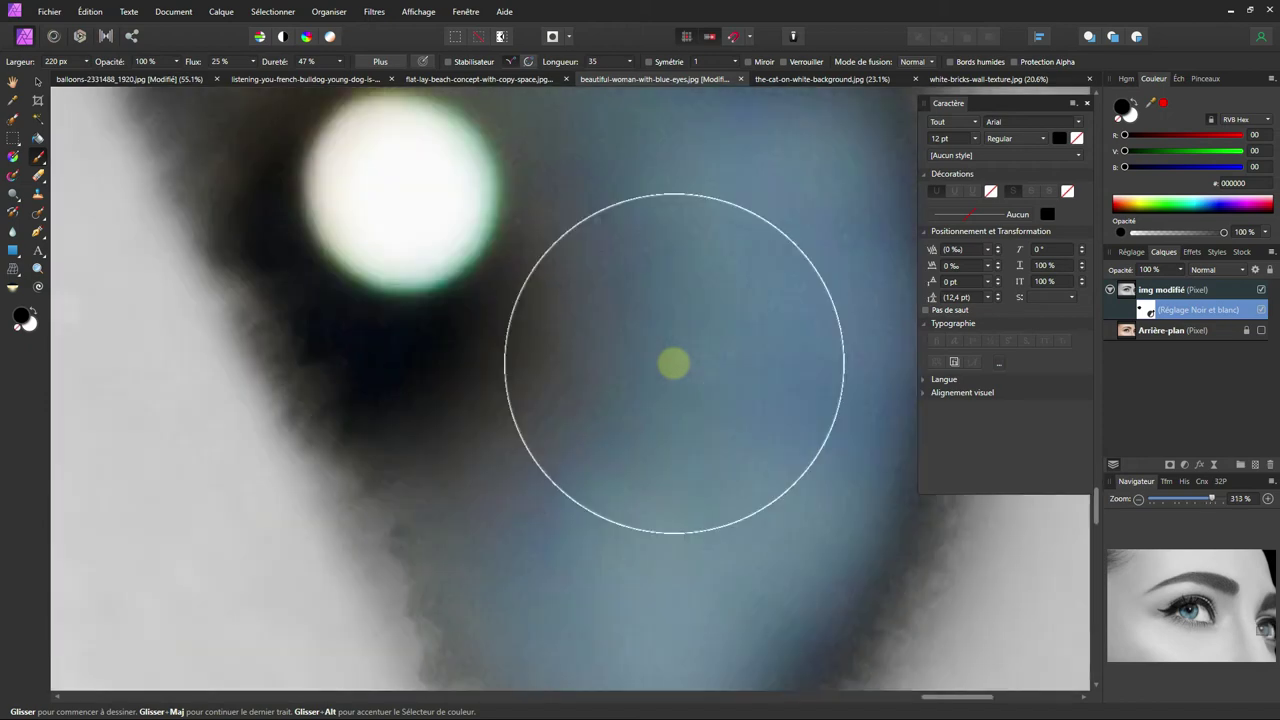
{"action": "scroll", "coordinate": [674, 362], "scroll_direction": "down", "scroll_amount": 2}
{"action": "scroll", "coordinate": [674, 362], "scroll_direction": "down", "scroll_amount": 3}
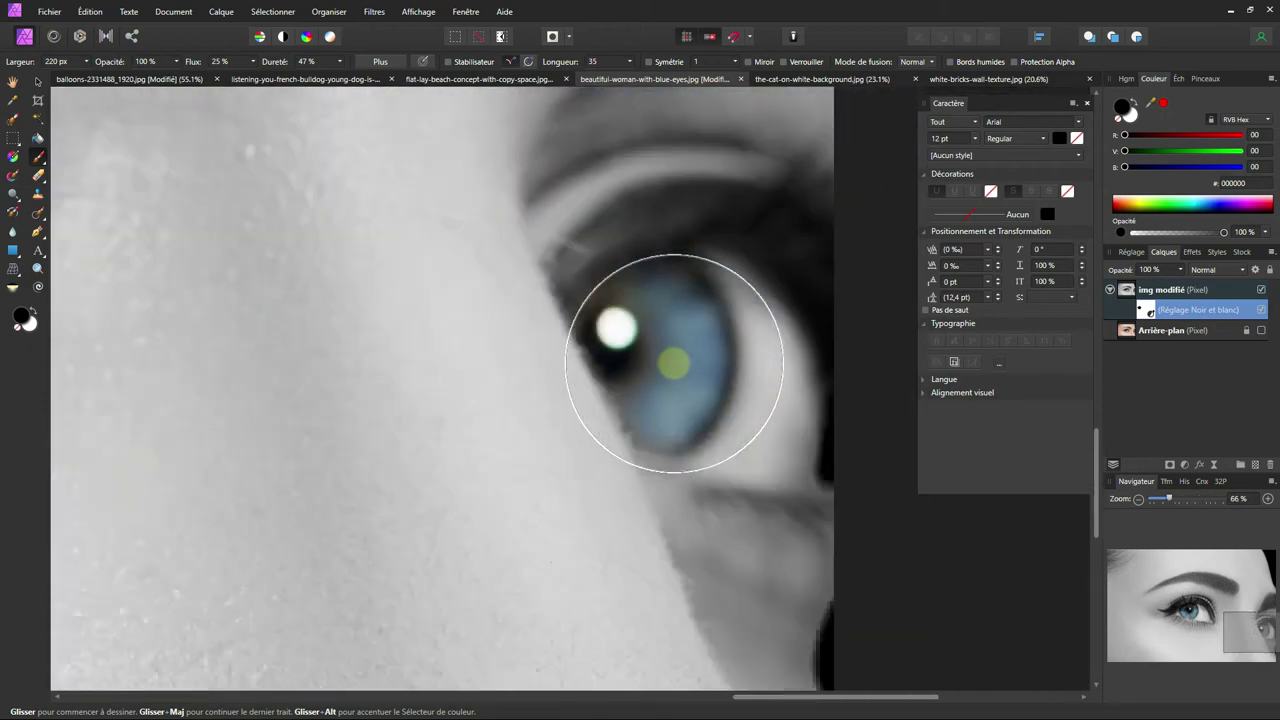
{"action": "scroll", "coordinate": [674, 362], "scroll_direction": "down", "scroll_amount": 2}
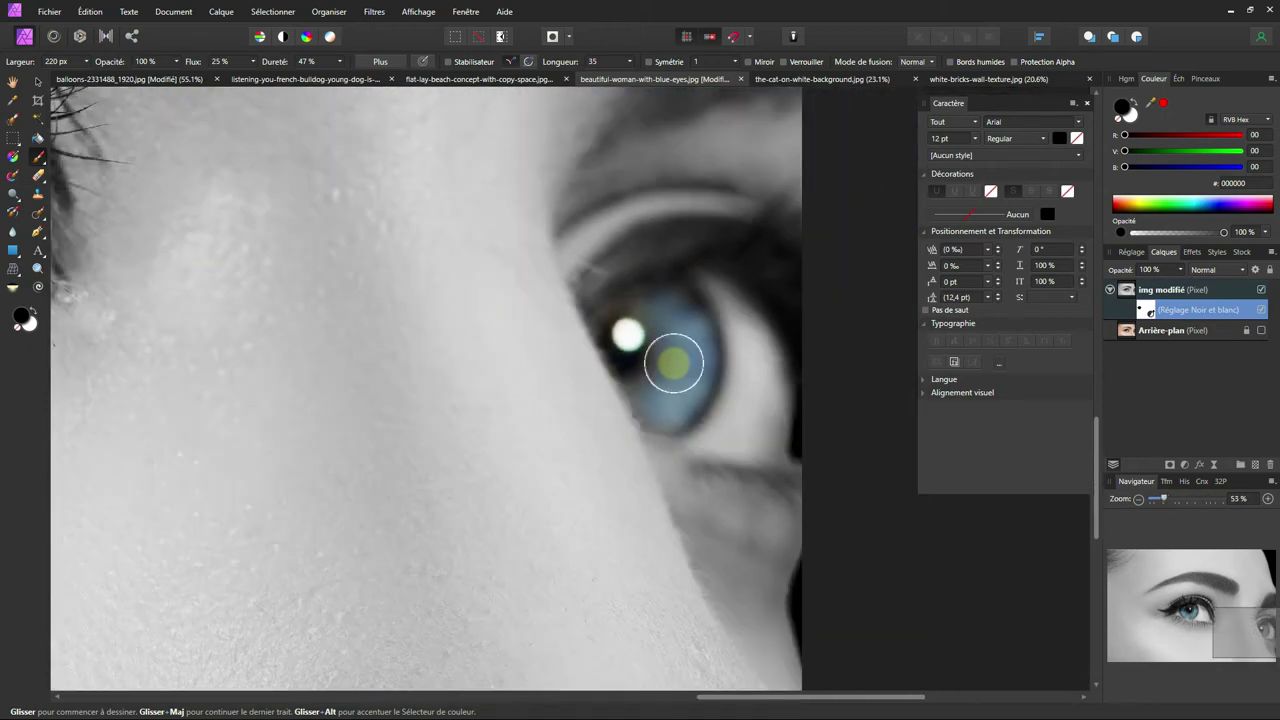
{"action": "scroll", "coordinate": [674, 362], "scroll_direction": "down", "scroll_amount": 2}
{"action": "scroll", "coordinate": [674, 362], "scroll_direction": "up", "scroll_amount": 3}
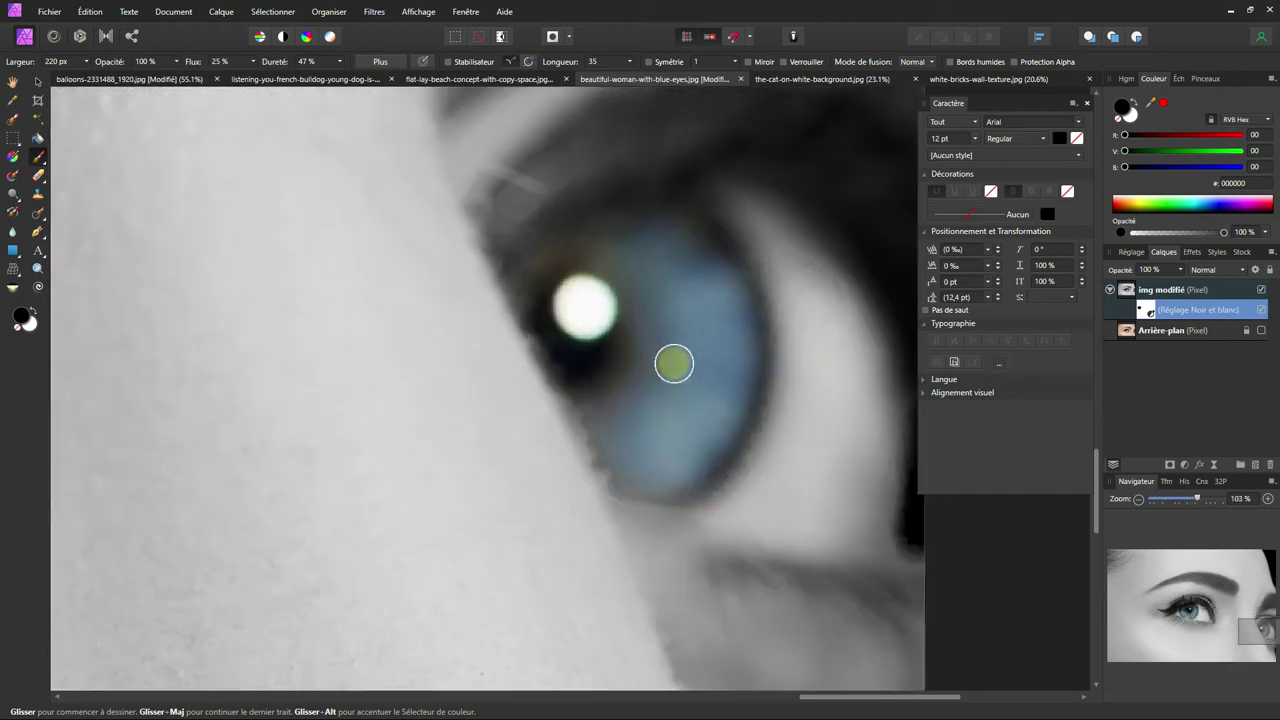
{"action": "scroll", "coordinate": [674, 362], "scroll_direction": "up", "scroll_amount": 3}
{"action": "scroll", "coordinate": [641, 341], "scroll_direction": "up", "scroll_amount": 3}
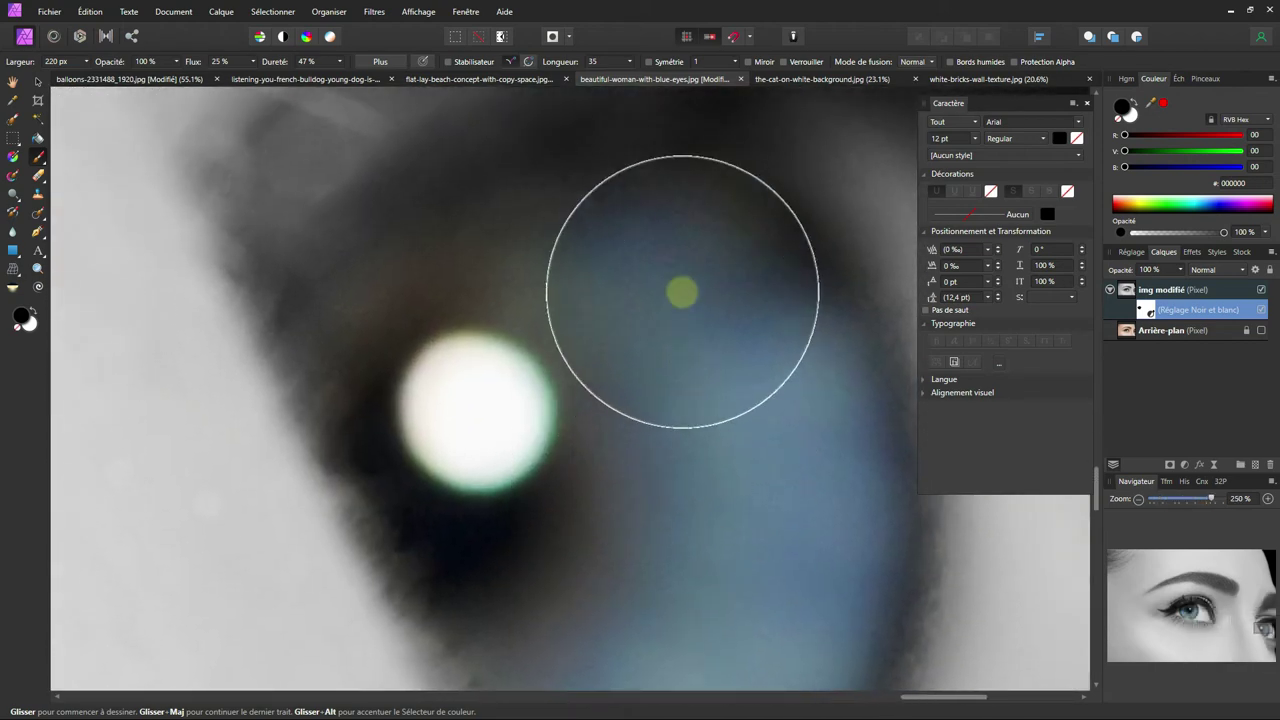
{"action": "scroll", "coordinate": [643, 380], "scroll_direction": "down", "scroll_amount": 3}
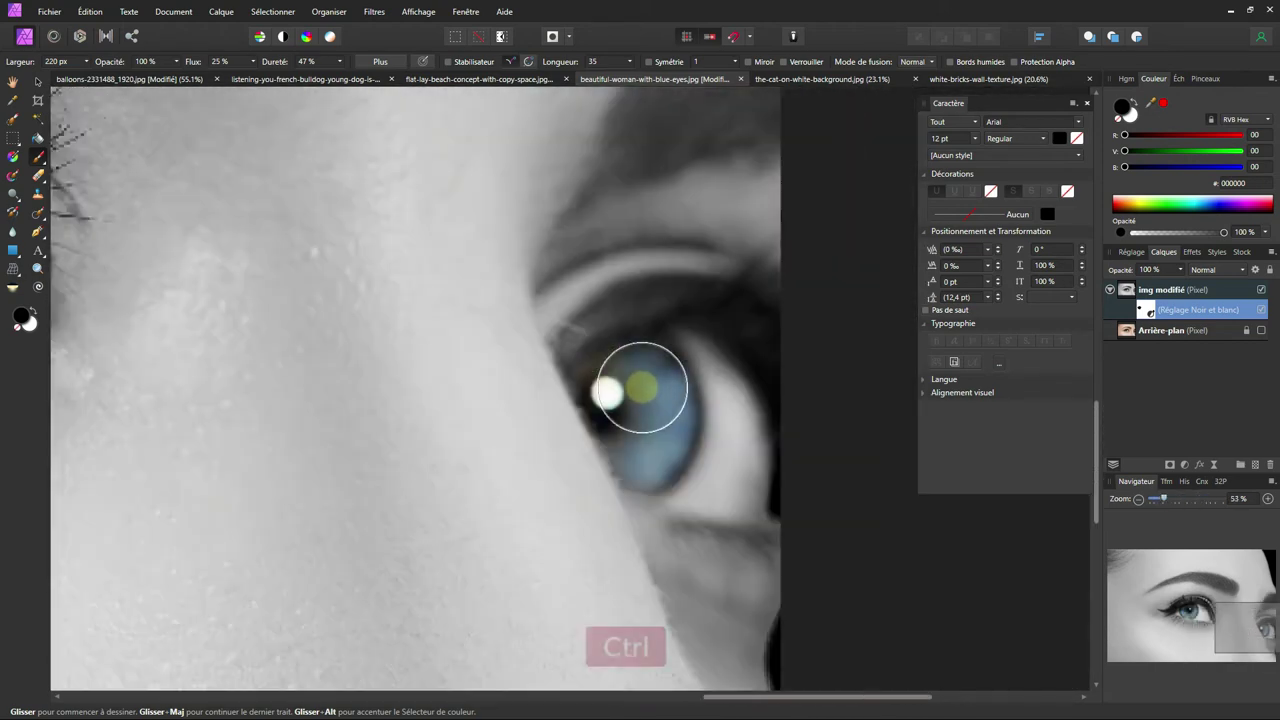
{"action": "scroll", "coordinate": [646, 386], "scroll_direction": "down", "scroll_amount": 2}
- Paint the orange upper eyelid crease back to grey with white on the mask
{"action": "mouse_move", "coordinate": [543, 268]}
{"action": "left_mouse_down"}
{"action": "mouse_move", "coordinate": [636, 246]}
{"action": "mouse_move", "coordinate": [632, 206]}
{"action": "mouse_move", "coordinate": [772, 265]}
{"action": "left_mouse_up"}
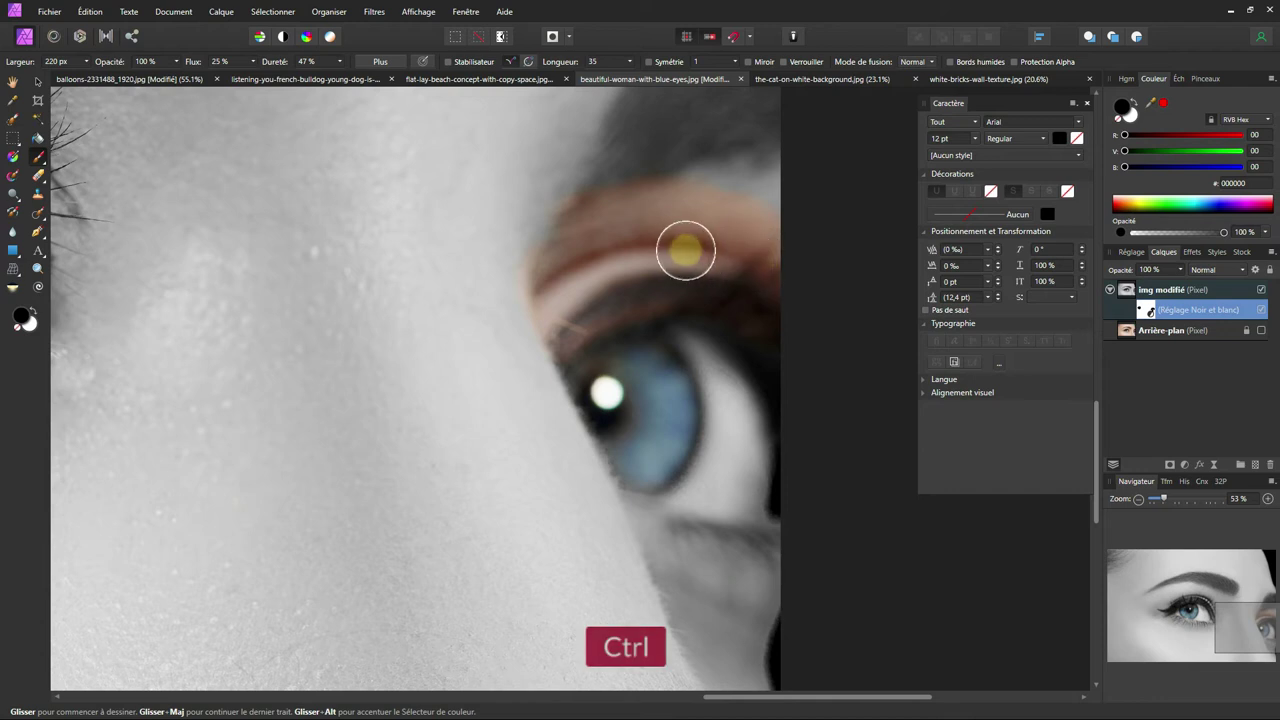
{"action": "scroll", "coordinate": [686, 266], "scroll_direction": "down", "scroll_amount": 1}
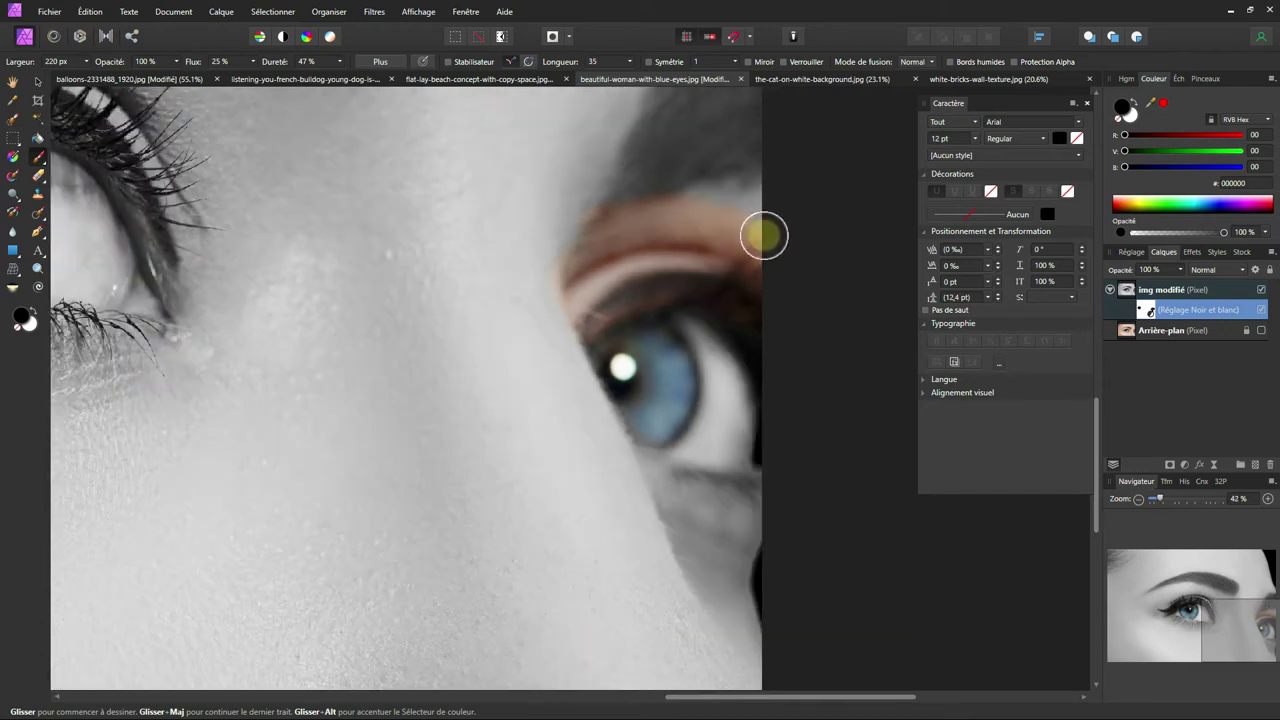
{"action": "key", "text": "x"}
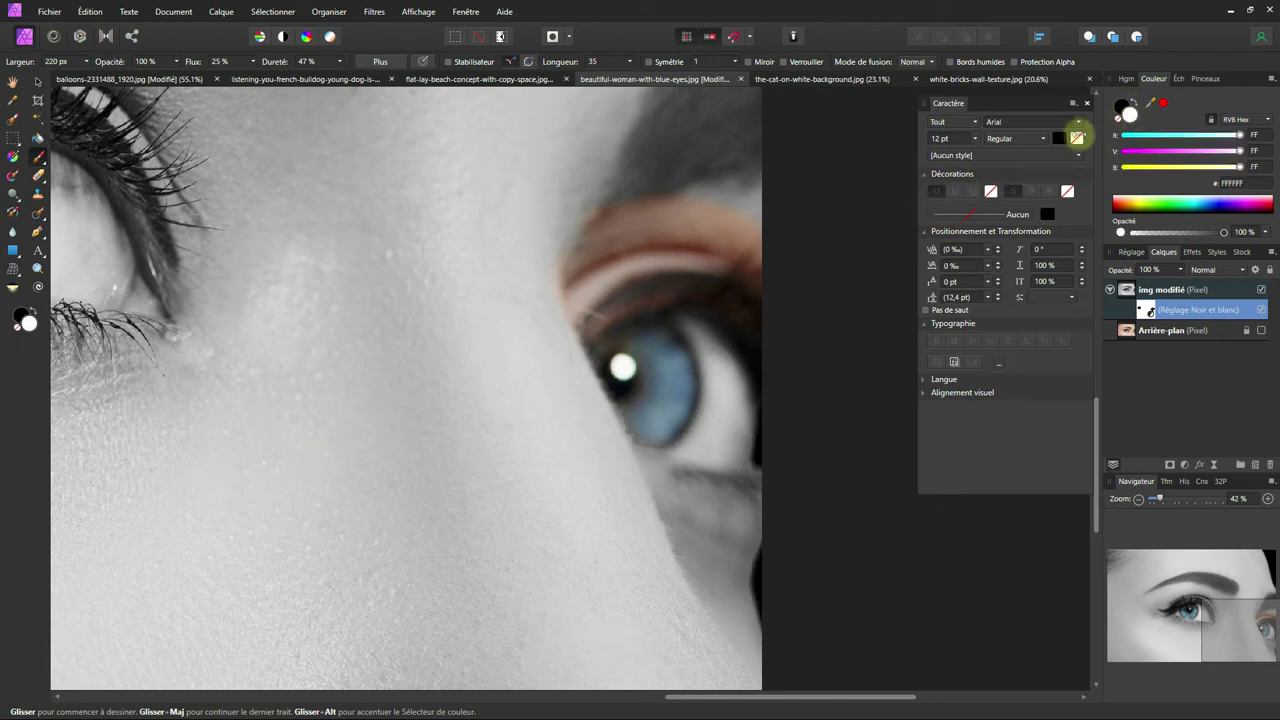
{"action": "key", "text": "x"}
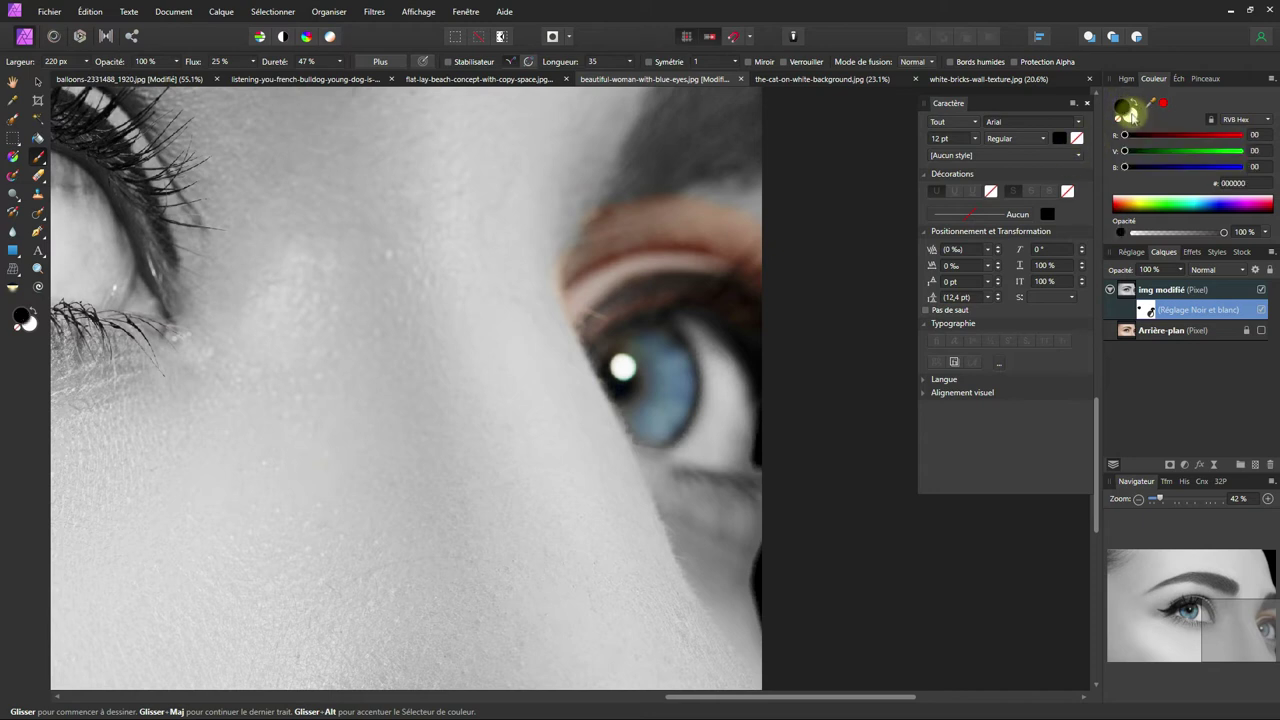
{"action": "key", "text": "x"}
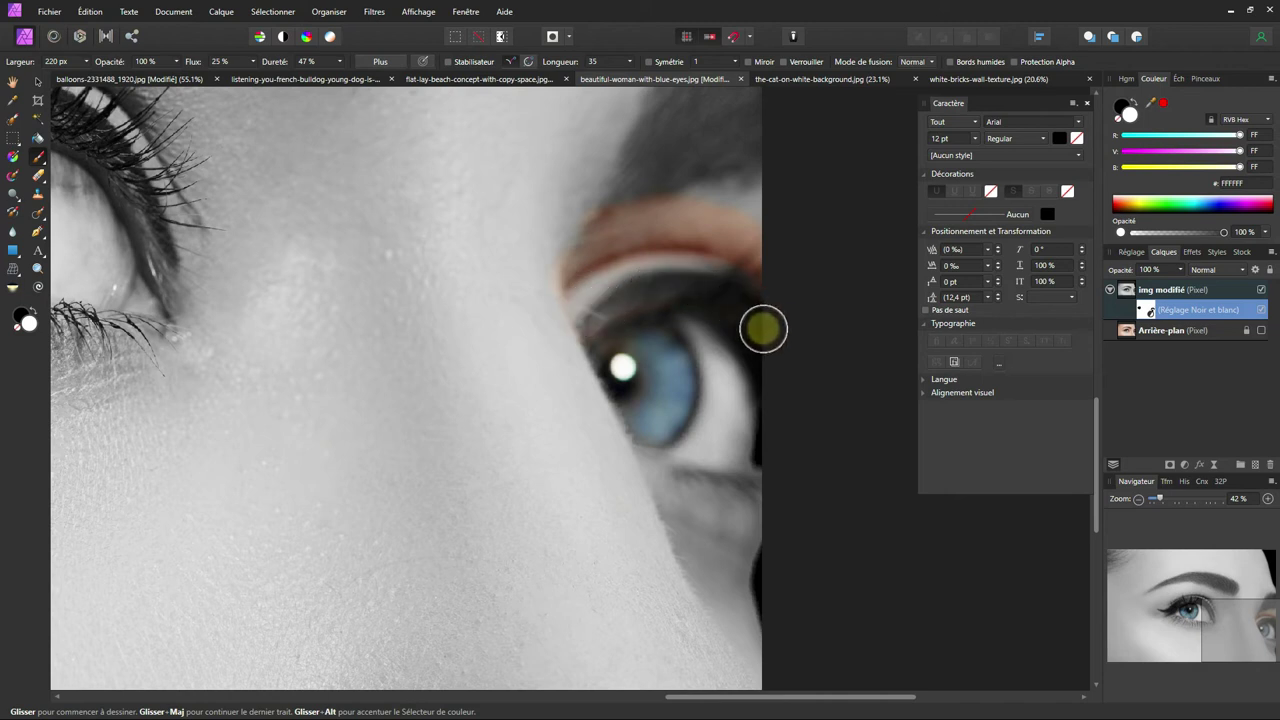
{"action": "mouse_move", "coordinate": [615, 300]}
{"action": "left_mouse_down"}
{"action": "mouse_move", "coordinate": [654, 223]}
{"action": "mouse_move", "coordinate": [757, 277]}
{"action": "mouse_move", "coordinate": [560, 286]}
{"action": "mouse_move", "coordinate": [737, 239]}
{"action": "left_mouse_up"}
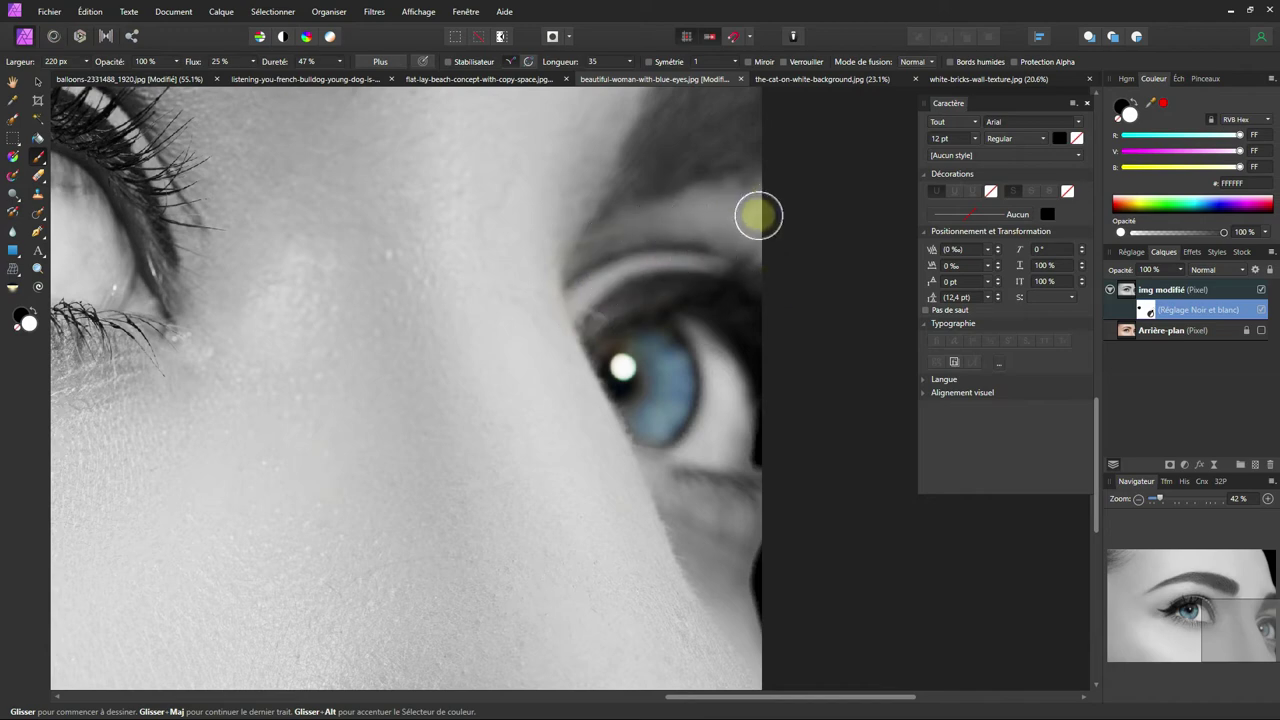
{"action": "key", "text": "ctrl"}
- Zoom the view back out from the eye close-up
{"action": "scroll", "coordinate": [651, 224], "scroll_direction": "down", "scroll_amount": 4, "text": "ctrl"}
{"action": "scroll", "coordinate": [630, 242], "scroll_direction": "down", "scroll_amount": 2, "text": "ctrl"}
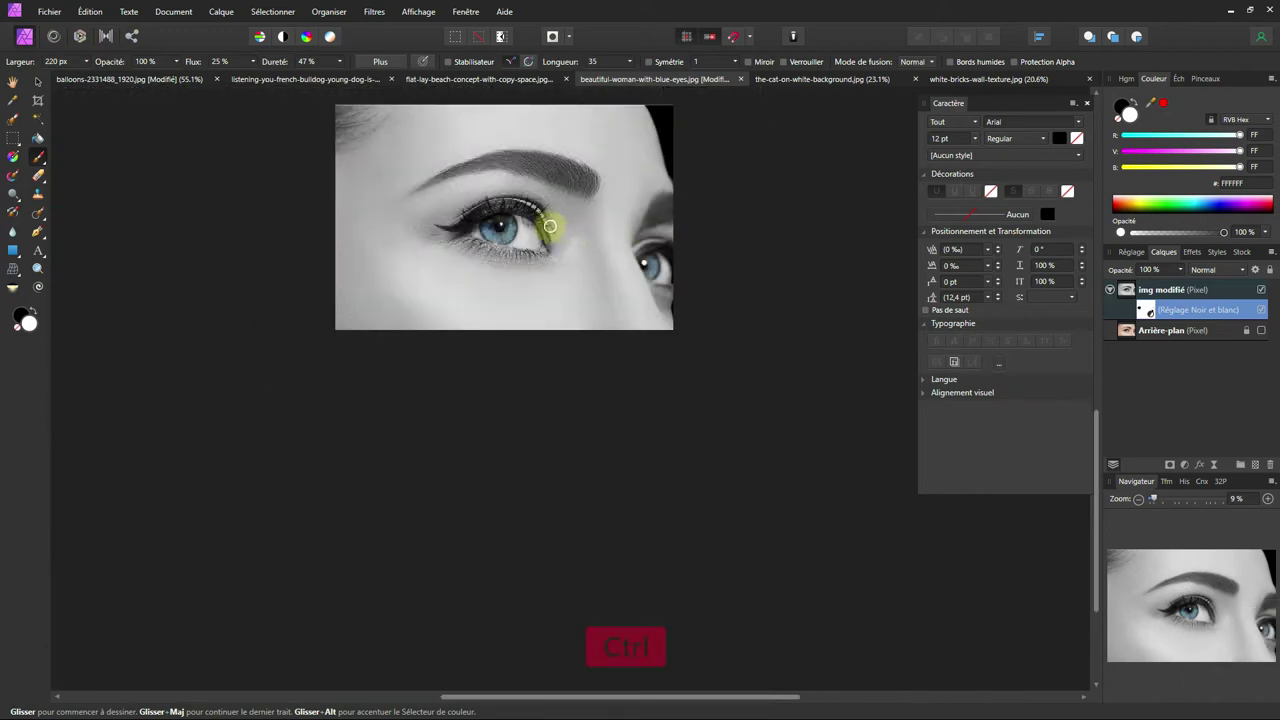
{"action": "scroll", "coordinate": [556, 225], "scroll_direction": "up", "scroll_amount": 1, "text": "ctrl"}
{"action": "scroll", "coordinate": [598, 343], "scroll_direction": "up", "scroll_amount": 3, "text": "ctrl"}
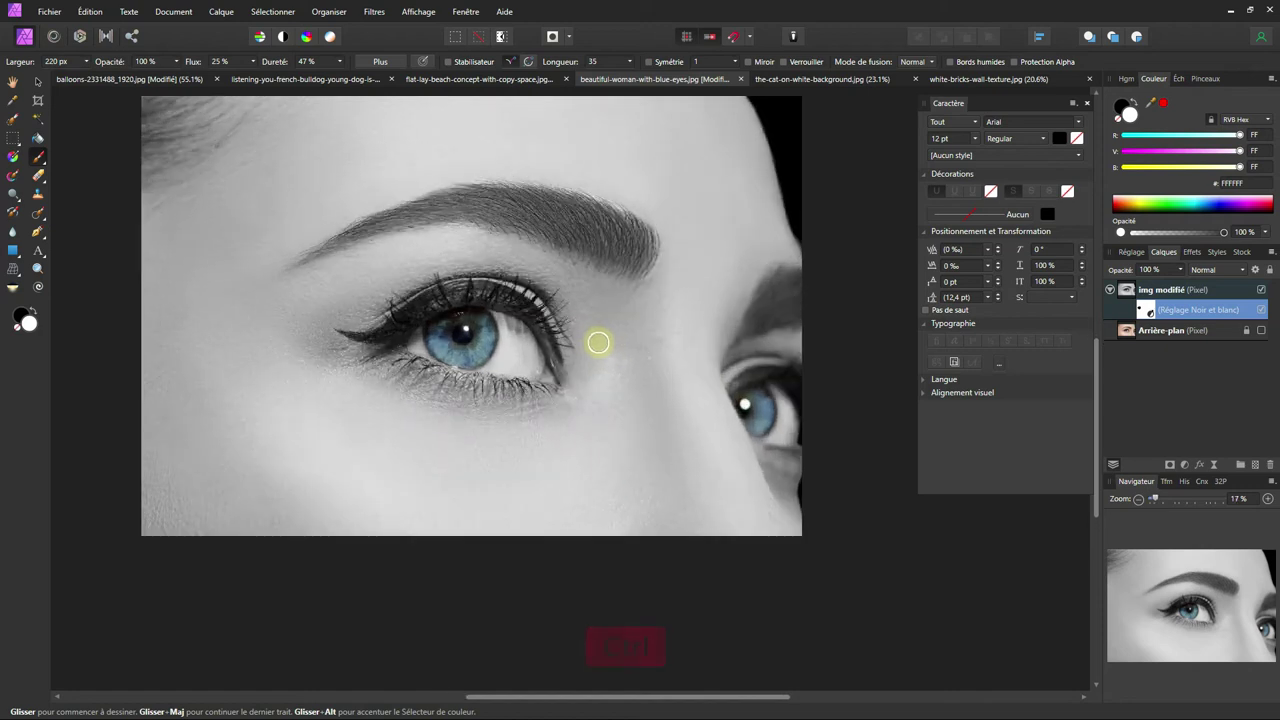
{"action": "scroll", "coordinate": [590, 344], "scroll_direction": "up", "scroll_amount": 1}
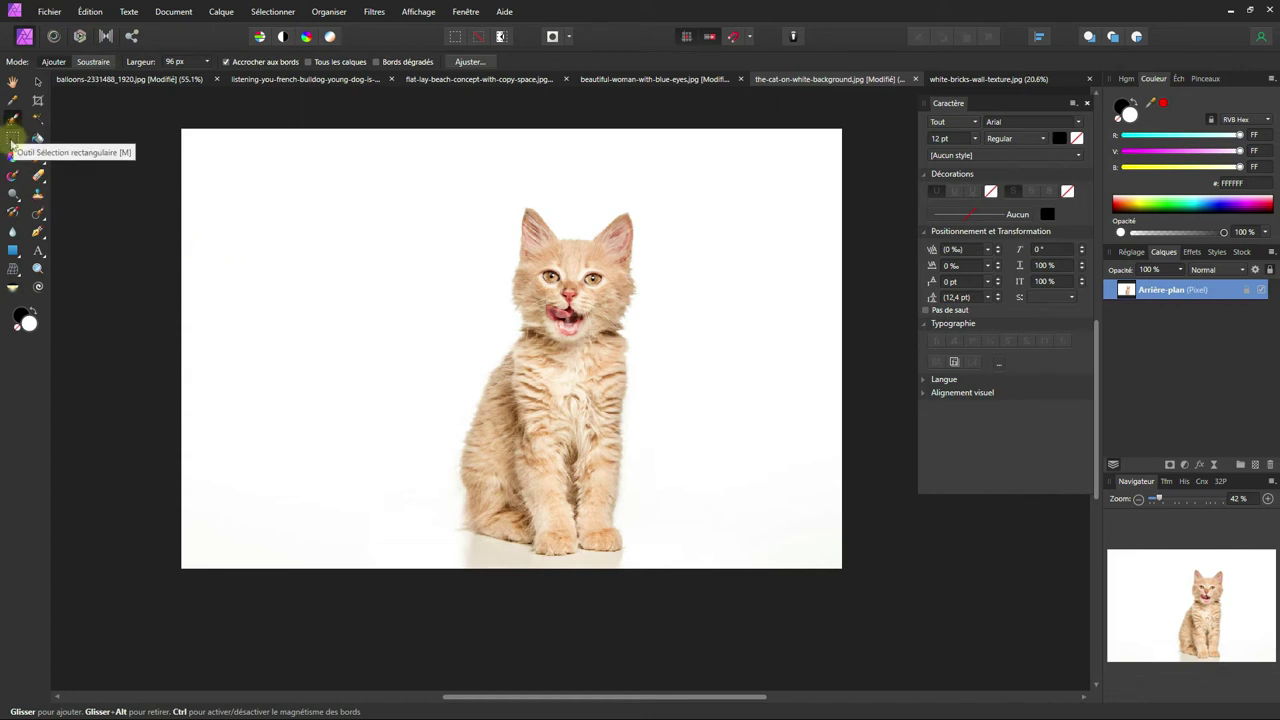
- Try the selection tools and Flood Select, then settle on the Selection Brush tool
{"action": "left_click", "coordinate": [12, 145]}
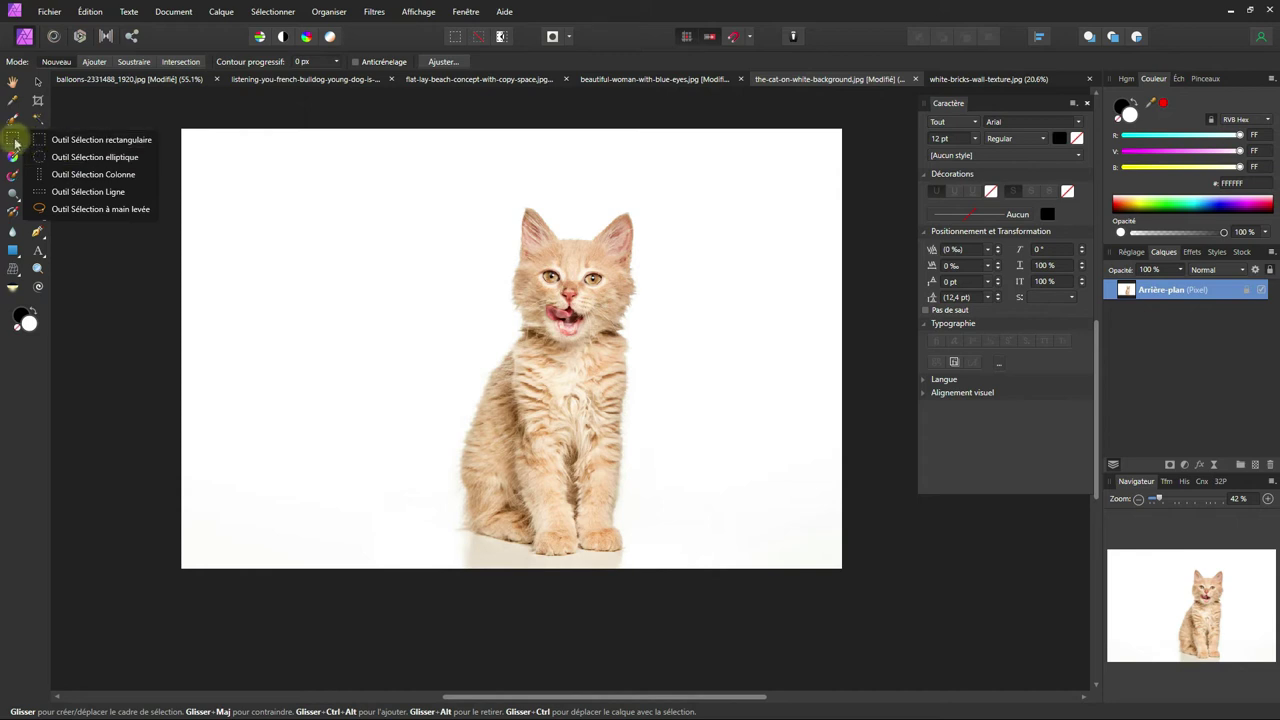
{"action": "left_click", "coordinate": [15, 144]}
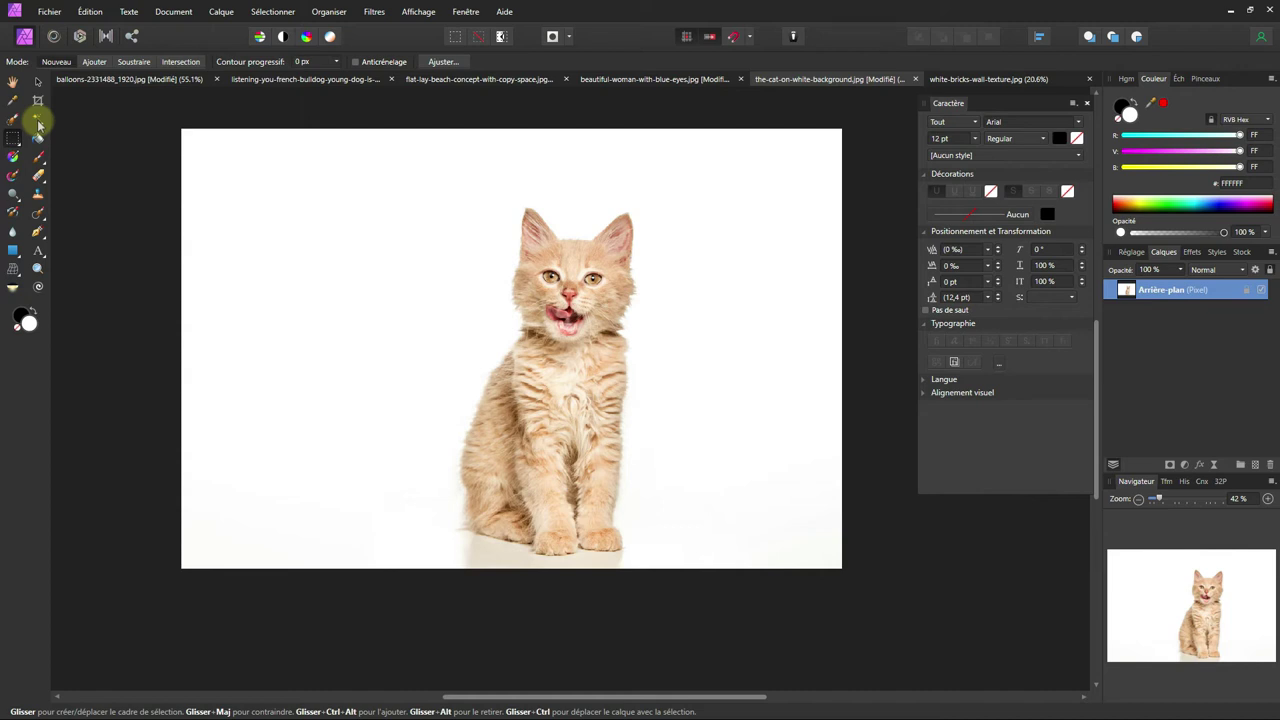
{"action": "left_click", "coordinate": [38, 120]}
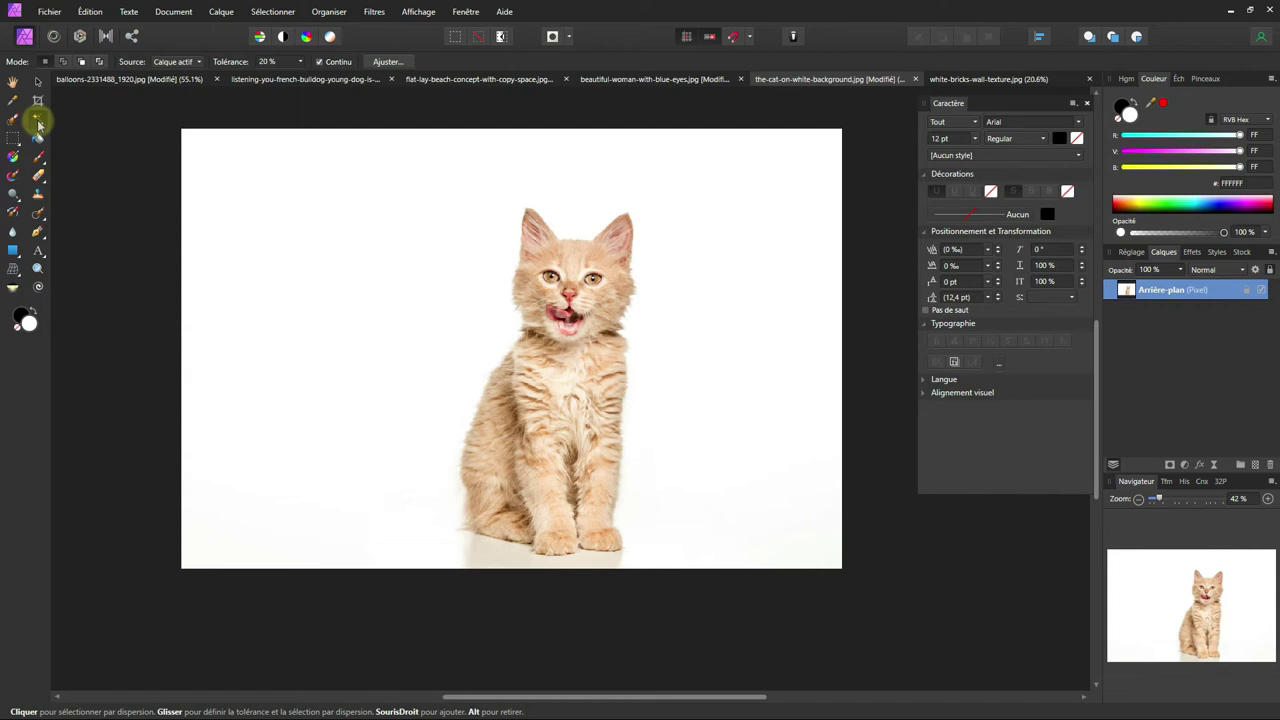
{"action": "left_click", "coordinate": [11, 121]}
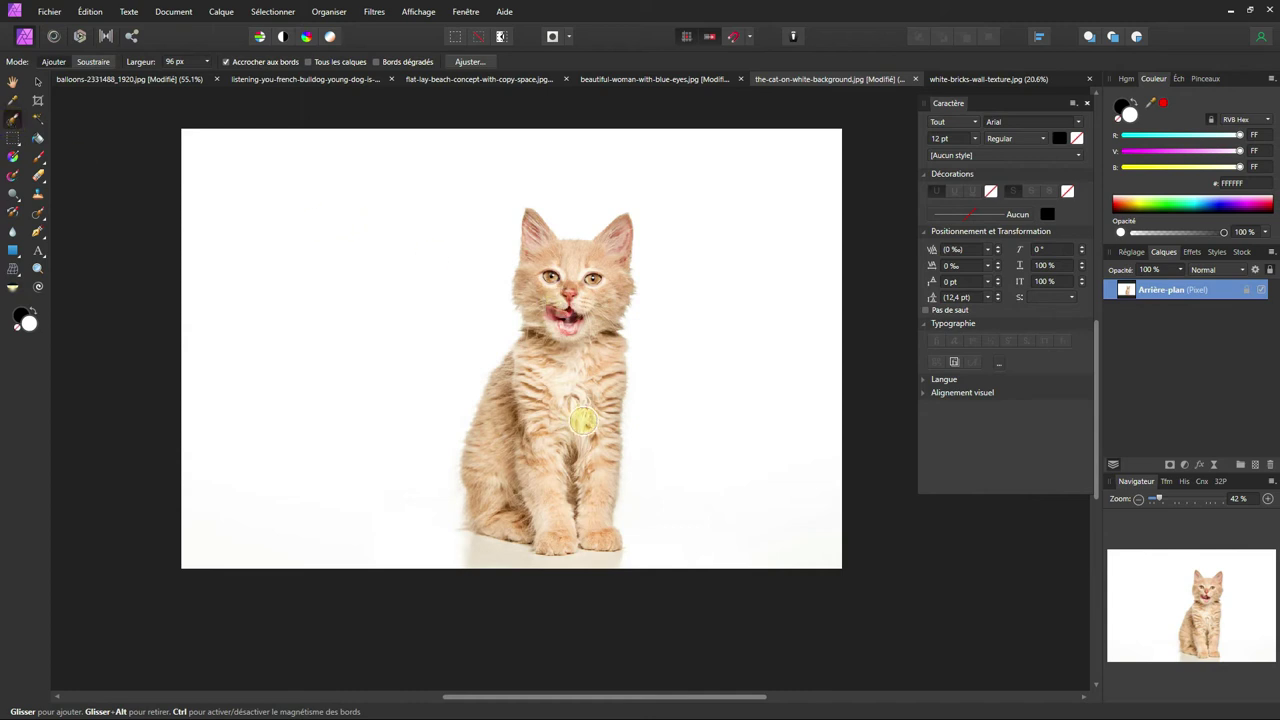
- Widen the Selection Brush to about 151 px using the Largeur setting
{"action": "scroll", "coordinate": [583, 421], "scroll_direction": "up", "scroll_amount": 1}
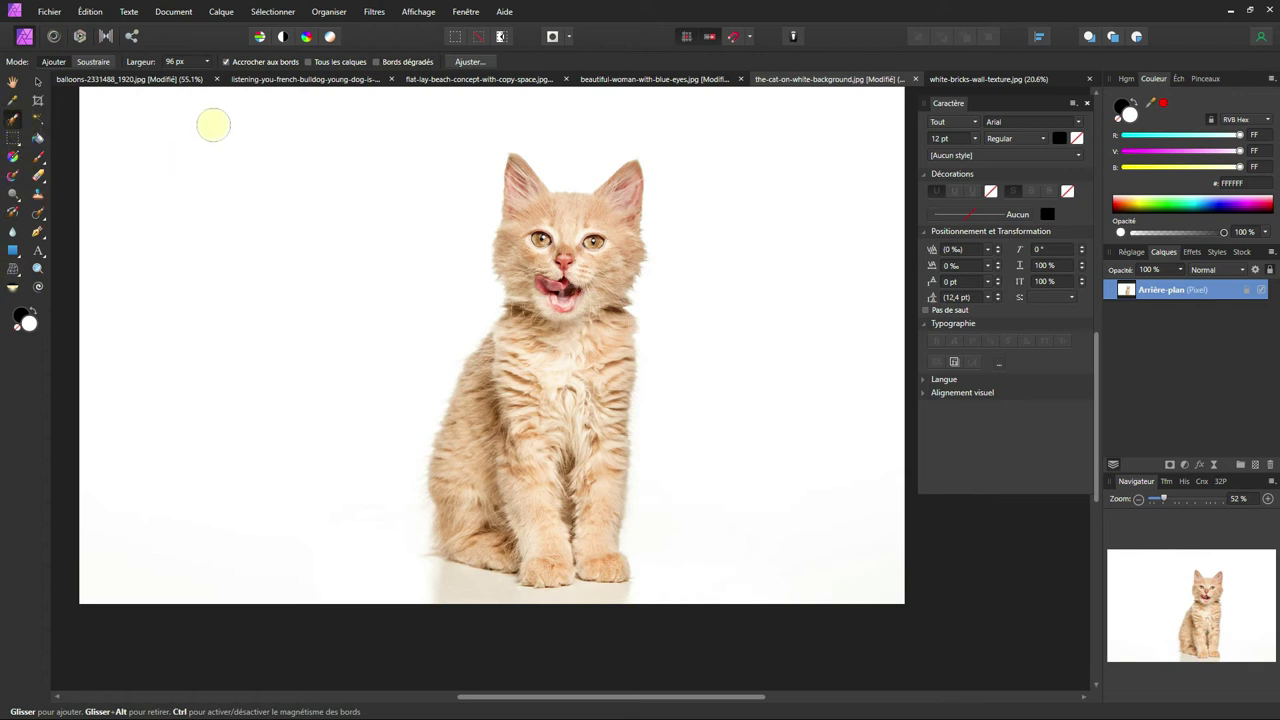
{"action": "left_click", "coordinate": [208, 66]}
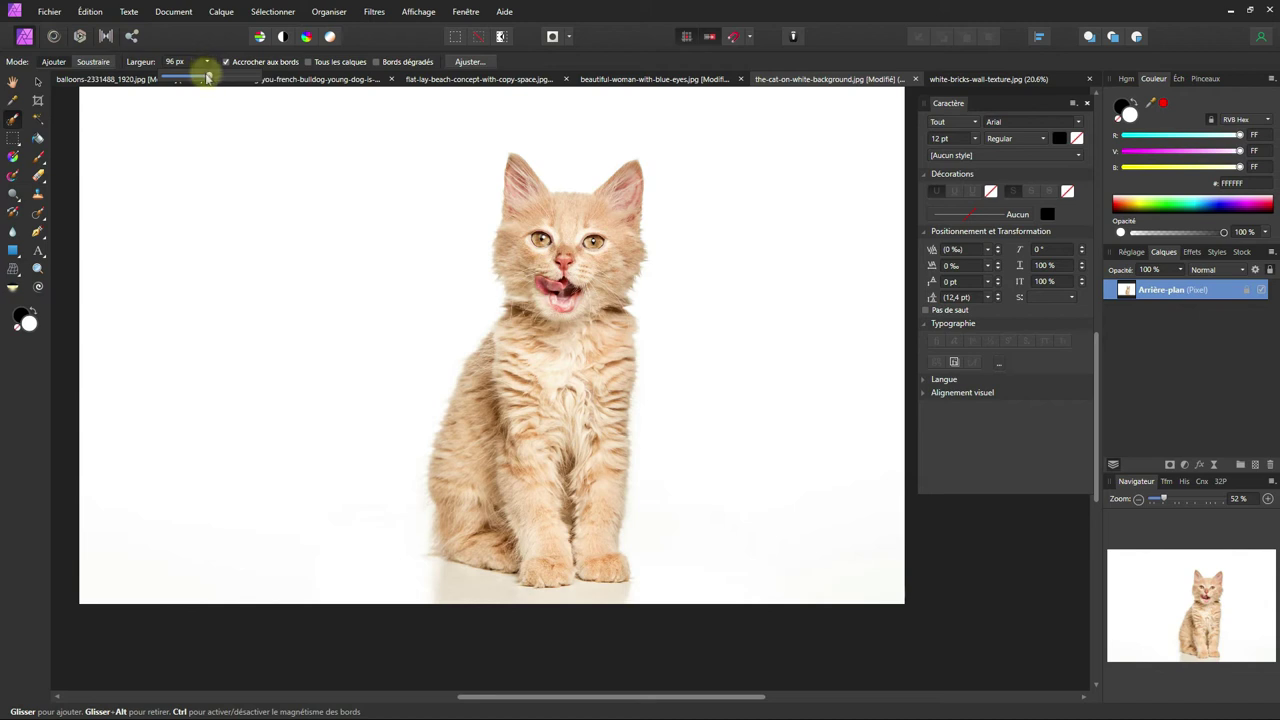
{"action": "left_click_drag", "start_coordinate": [208, 77], "coordinate": [209, 84]}
- Brush a selection over the kitten's body and up toward its eye
{"action": "mouse_move", "coordinate": [530, 262]}
{"action": "left_mouse_down"}
{"action": "mouse_move", "coordinate": [515, 228]}
{"action": "mouse_move", "coordinate": [605, 223]}
{"action": "mouse_move", "coordinate": [486, 400]}
{"action": "mouse_move", "coordinate": [455, 537]}
{"action": "mouse_move", "coordinate": [528, 549]}
{"action": "mouse_move", "coordinate": [591, 531]}
{"action": "mouse_move", "coordinate": [600, 508]}
{"action": "mouse_move", "coordinate": [618, 342]}
{"action": "mouse_move", "coordinate": [600, 443]}
{"action": "mouse_move", "coordinate": [406, 577]}
{"action": "mouse_move", "coordinate": [444, 544]}
{"action": "left_mouse_up"}
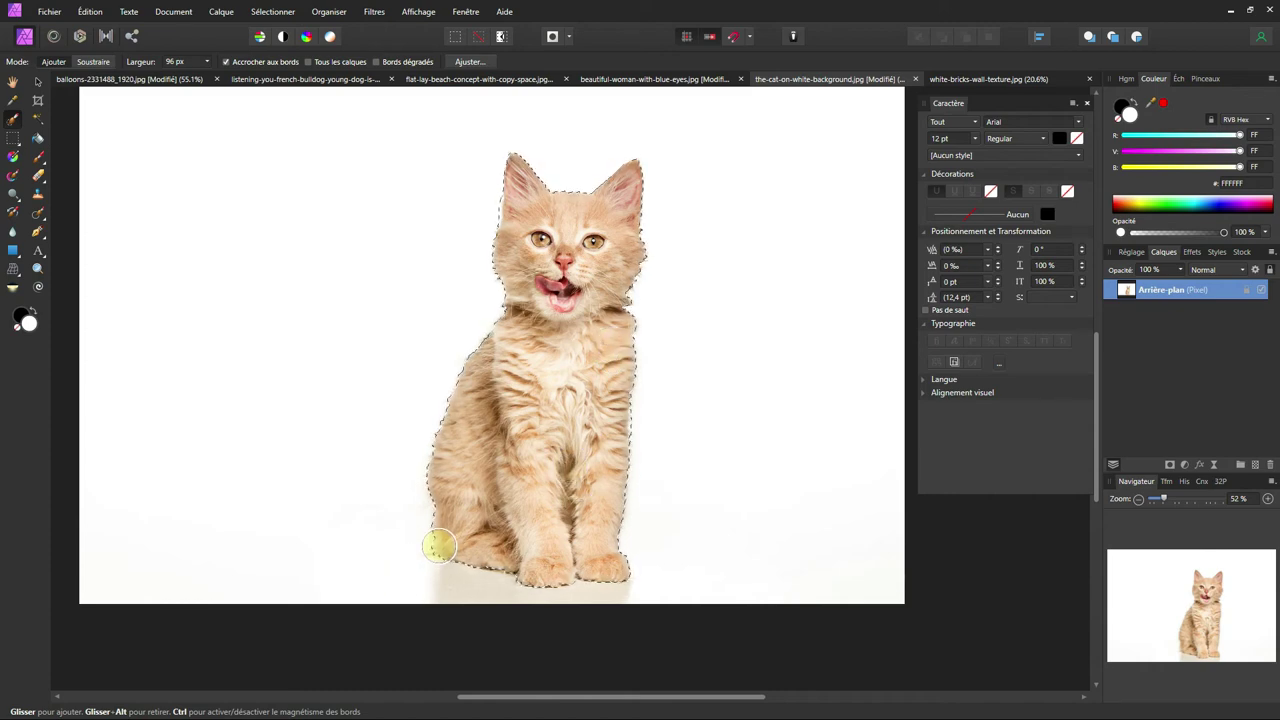
{"action": "scroll", "coordinate": [444, 544], "scroll_direction": "up", "scroll_amount": 3}
{"action": "scroll", "coordinate": [440, 545], "scroll_direction": "up", "scroll_amount": 2}
{"action": "scroll", "coordinate": [440, 545], "scroll_direction": "down", "scroll_amount": 2}
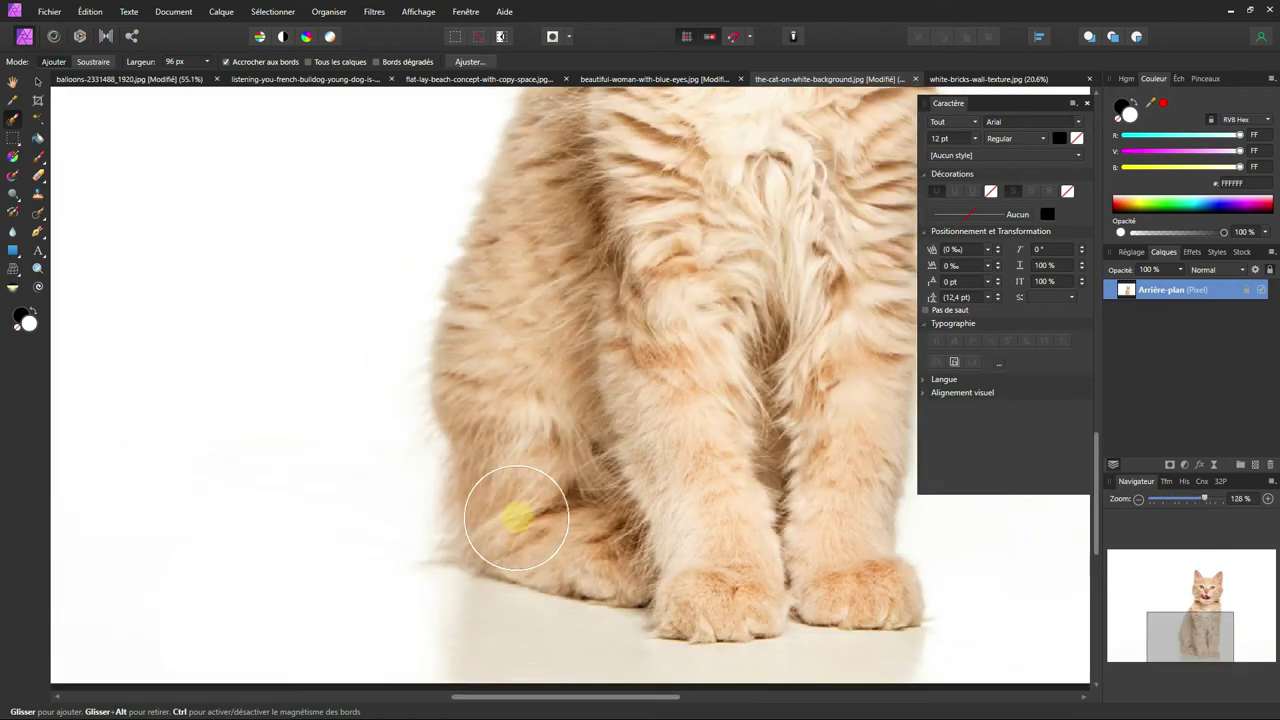
{"action": "left_click_drag", "start_coordinate": [643, 323], "coordinate": [560, 462]}
{"action": "scroll", "coordinate": [560, 462], "scroll_direction": "up", "scroll_amount": 2}
{"action": "scroll", "coordinate": [557, 400], "scroll_direction": "right", "scroll_amount": 1}
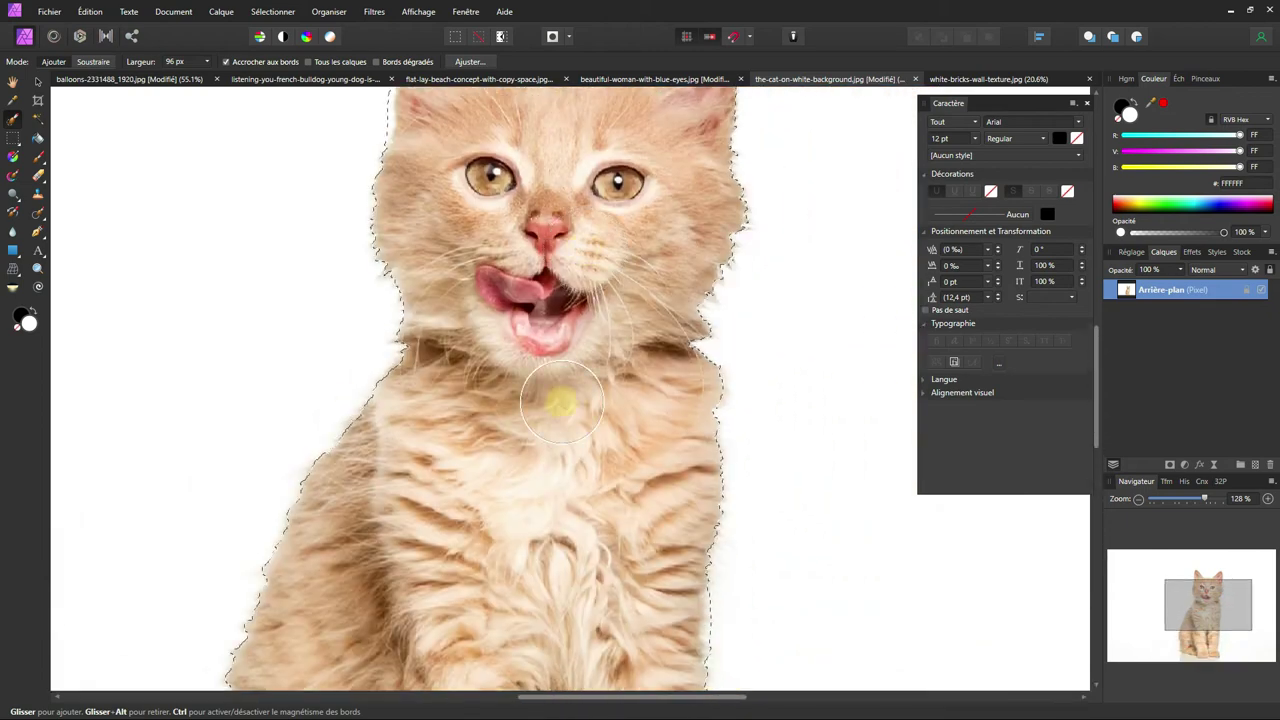
{"action": "scroll", "coordinate": [557, 400], "scroll_direction": "up", "scroll_amount": 2}
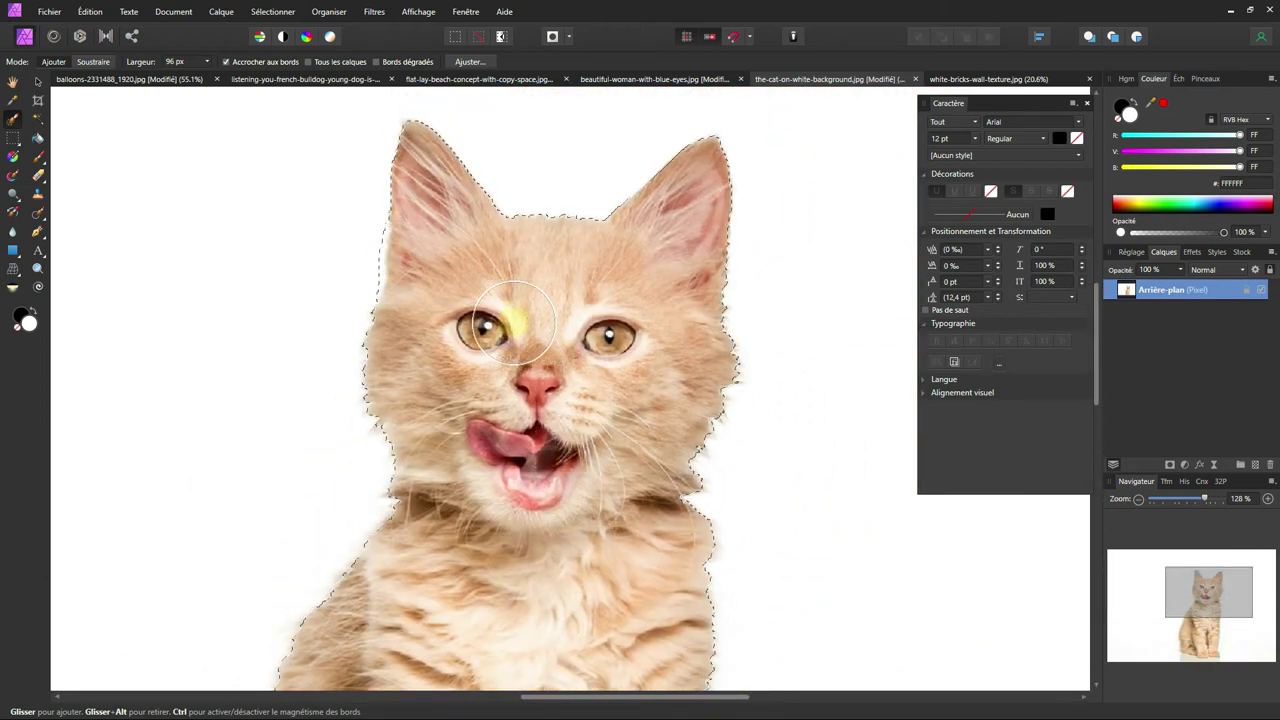
{"action": "scroll", "coordinate": [505, 397], "scroll_direction": "down", "scroll_amount": 2}
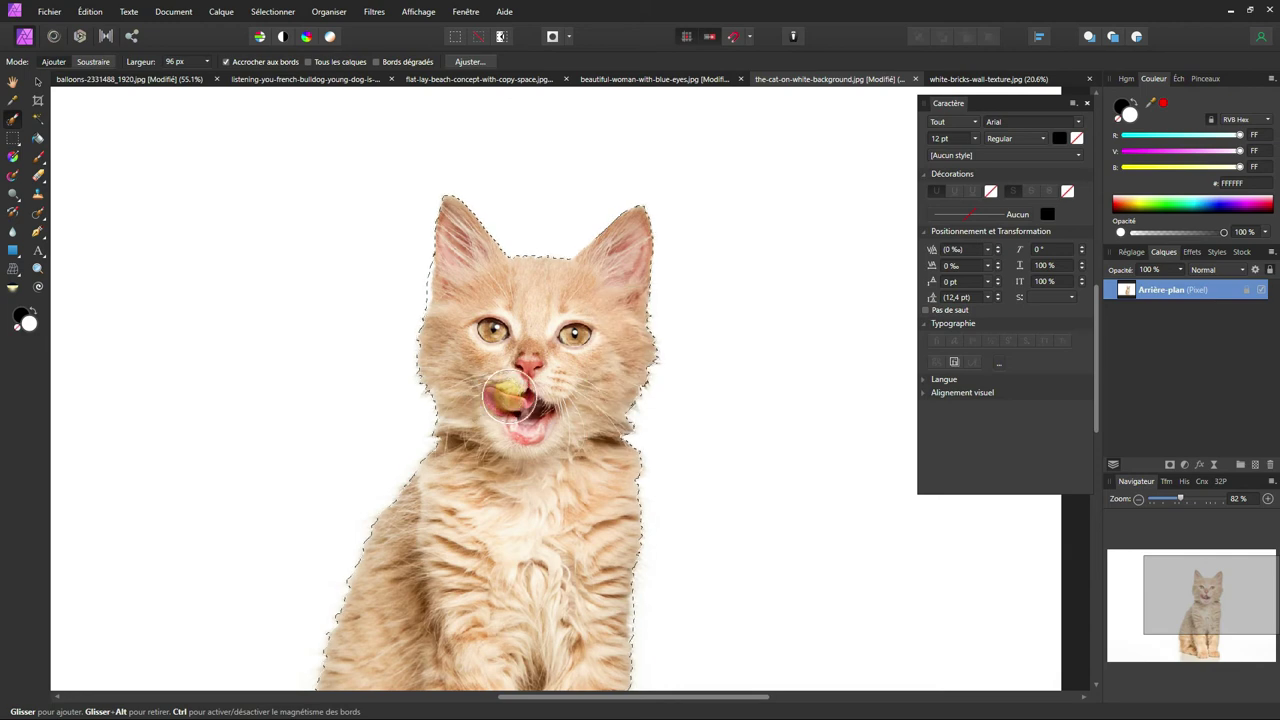
{"action": "scroll", "coordinate": [540, 370], "scroll_direction": "up", "scroll_amount": 1}
{"action": "scroll", "coordinate": [505, 290], "scroll_direction": "up", "scroll_amount": 2}
- Extend the selection around the kitten's full outline, including its left and bottom fur
{"action": "mouse_move", "coordinate": [505, 290]}
{"action": "left_mouse_down"}
{"action": "mouse_move", "coordinate": [500, 337]}
{"action": "mouse_move", "coordinate": [586, 429]}
{"action": "left_mouse_up"}
{"action": "scroll", "coordinate": [510, 345], "scroll_direction": "down", "scroll_amount": 2}
{"action": "scroll", "coordinate": [600, 410], "scroll_direction": "up", "scroll_amount": 1}
{"action": "scroll", "coordinate": [560, 440], "scroll_direction": "down", "scroll_amount": 2}
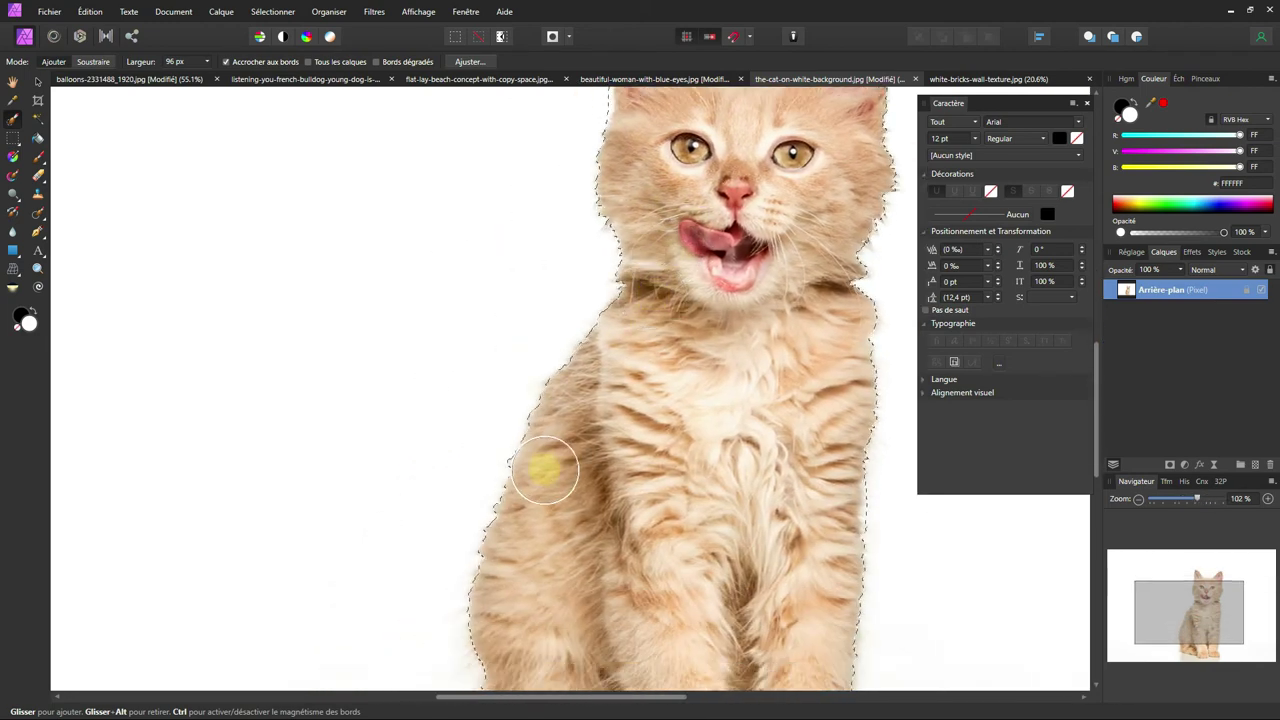
{"action": "scroll", "coordinate": [523, 537], "scroll_direction": "up", "scroll_amount": 1}
{"action": "scroll", "coordinate": [563, 471], "scroll_direction": "up", "scroll_amount": 1}
{"action": "scroll", "coordinate": [611, 473], "scroll_direction": "up", "scroll_amount": 1}
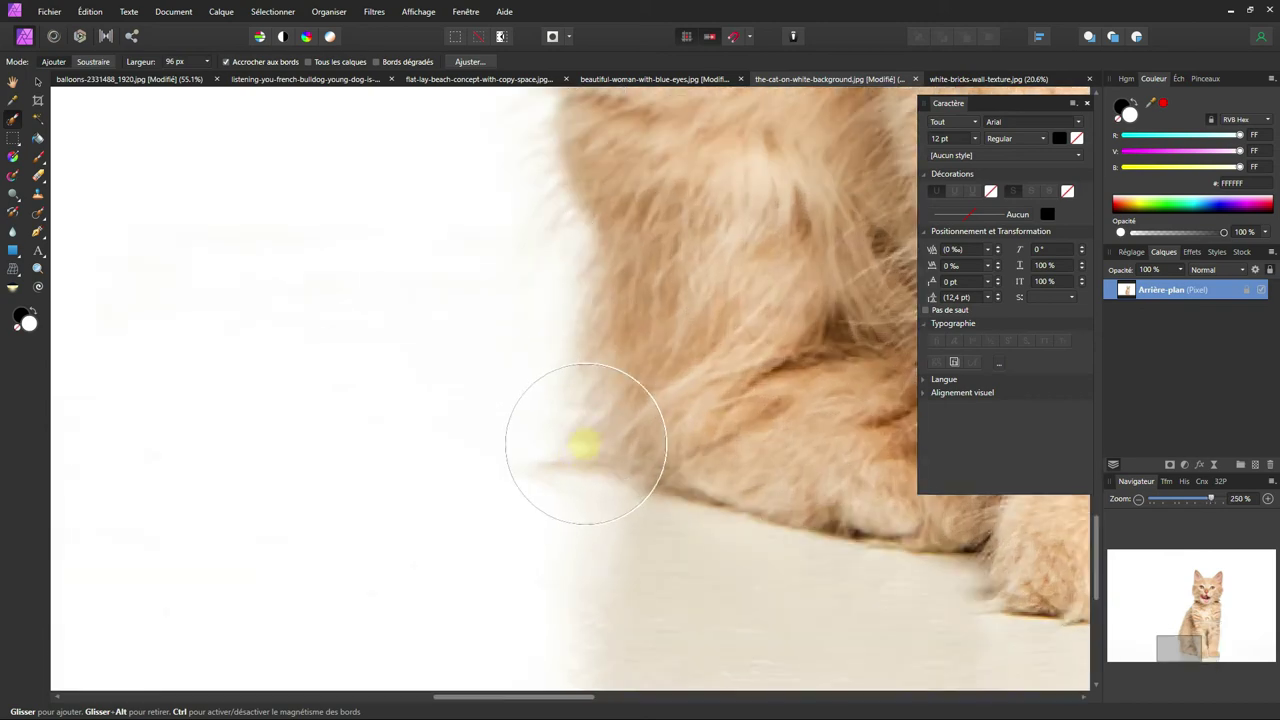
{"action": "left_click_drag", "start_coordinate": [586, 443], "coordinate": [600, 423]}
{"action": "scroll", "coordinate": [600, 428], "scroll_direction": "down", "scroll_amount": 2}
{"action": "scroll", "coordinate": [600, 428], "scroll_direction": "down", "scroll_amount": 1}
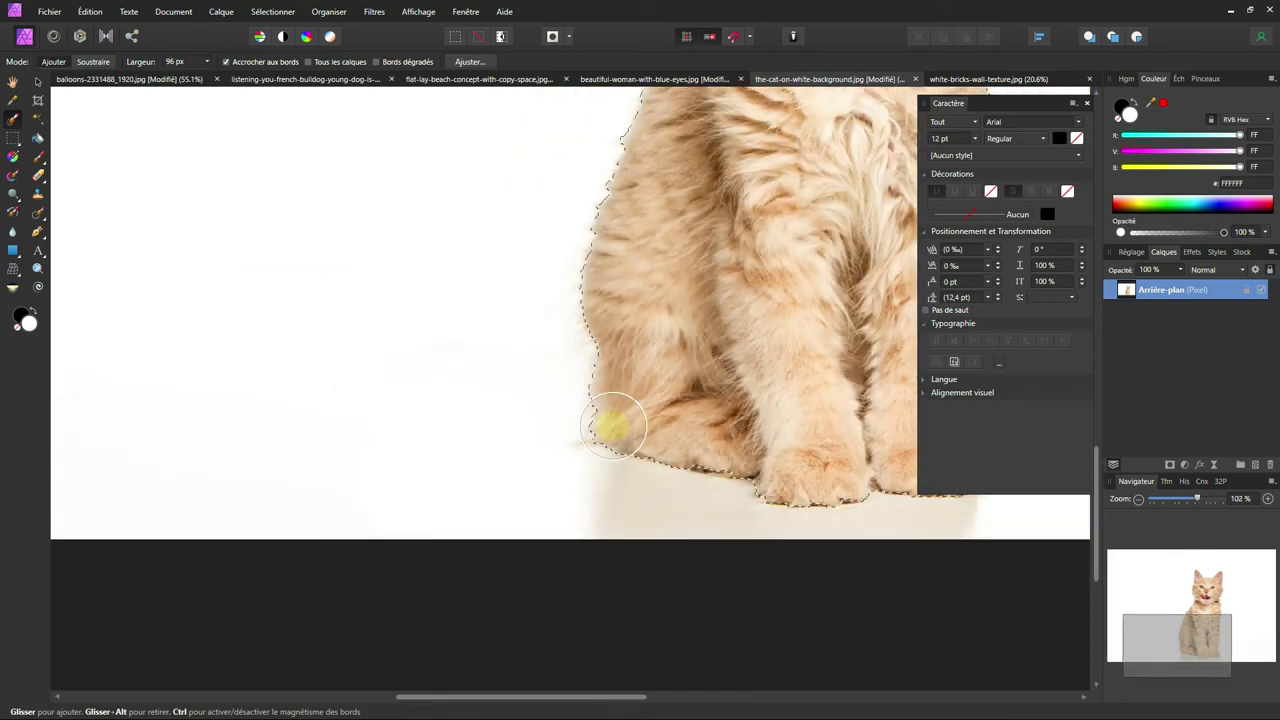
{"action": "scroll", "coordinate": [737, 286], "scroll_direction": "down", "scroll_amount": 1}
{"action": "scroll", "coordinate": [566, 457], "scroll_direction": "down", "scroll_amount": 1}
{"action": "scroll", "coordinate": [612, 372], "scroll_direction": "down", "scroll_amount": 1}
{"action": "scroll", "coordinate": [580, 414], "scroll_direction": "up", "scroll_amount": 1}
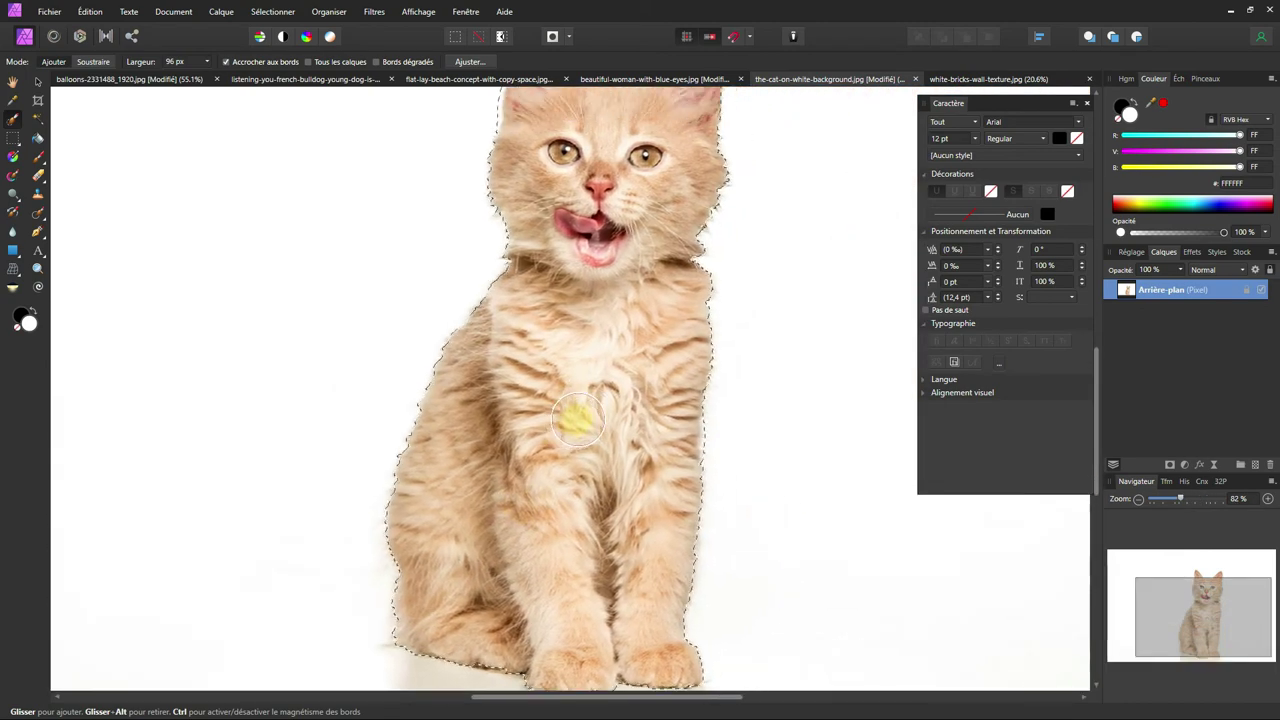
{"action": "scroll", "coordinate": [600, 277], "scroll_direction": "right", "scroll_amount": 1}
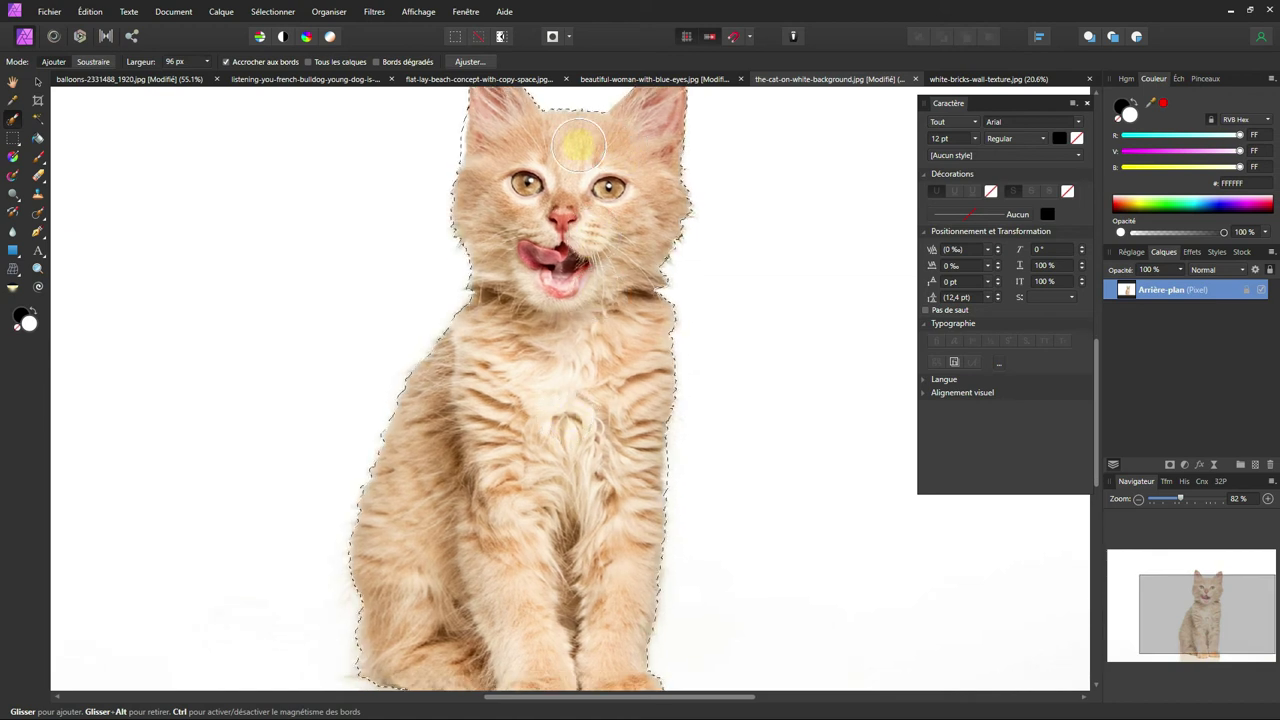
- Open the Ajuster... refinement settings and move the panel away from the kitten
{"action": "left_click", "coordinate": [468, 61]}
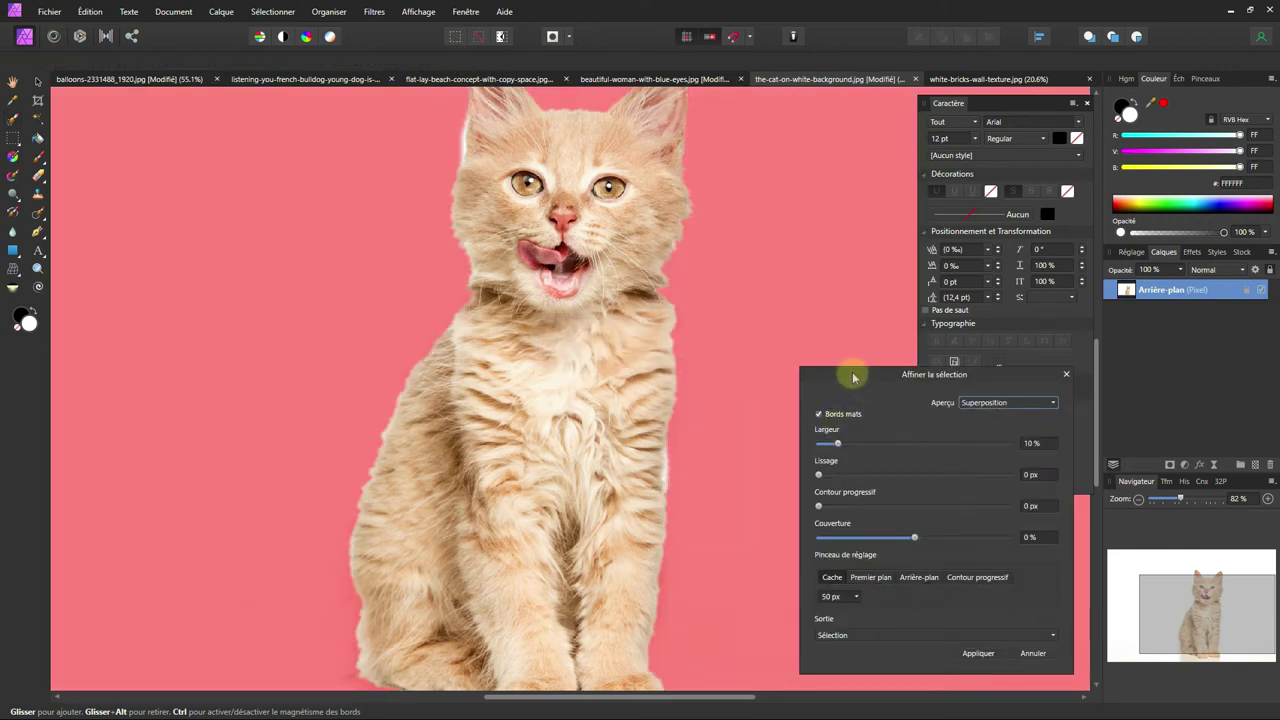
{"action": "left_click_drag", "start_coordinate": [865, 385], "coordinate": [767, 222]}
{"action": "scroll", "coordinate": [581, 328], "scroll_direction": "down", "scroll_amount": 3}
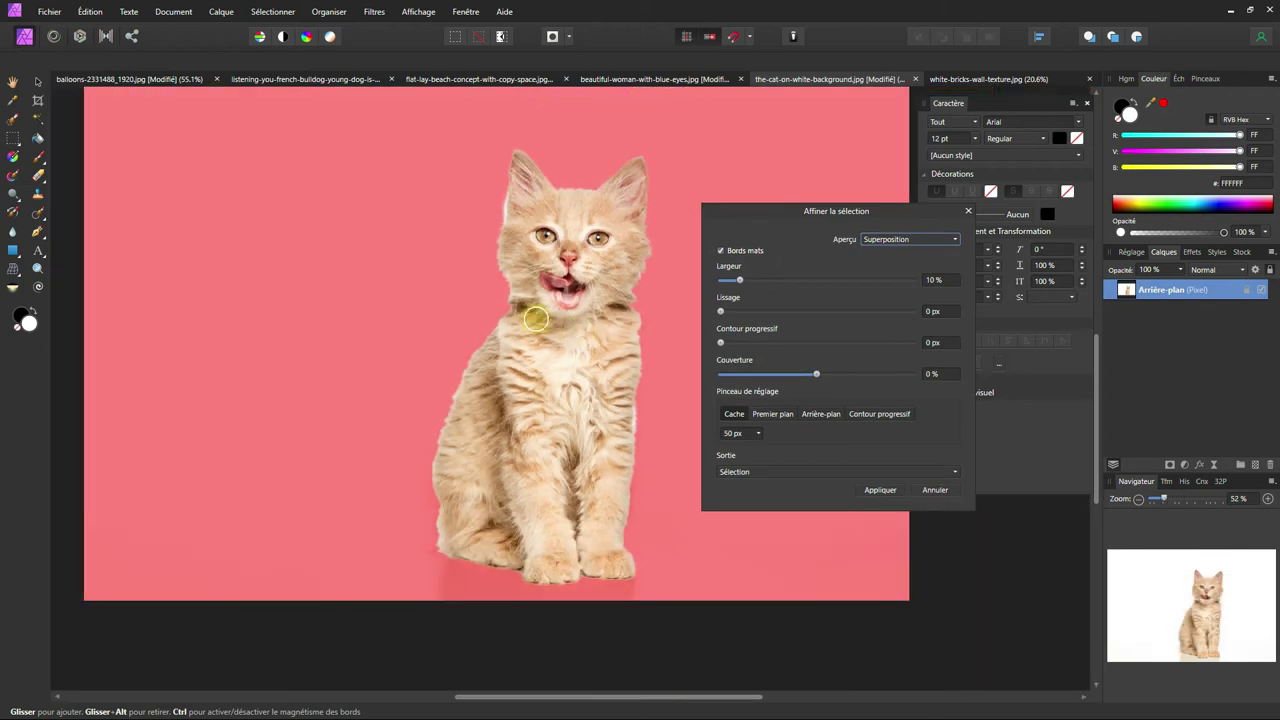
{"action": "scroll", "coordinate": [457, 423], "scroll_direction": "up", "scroll_amount": 1}
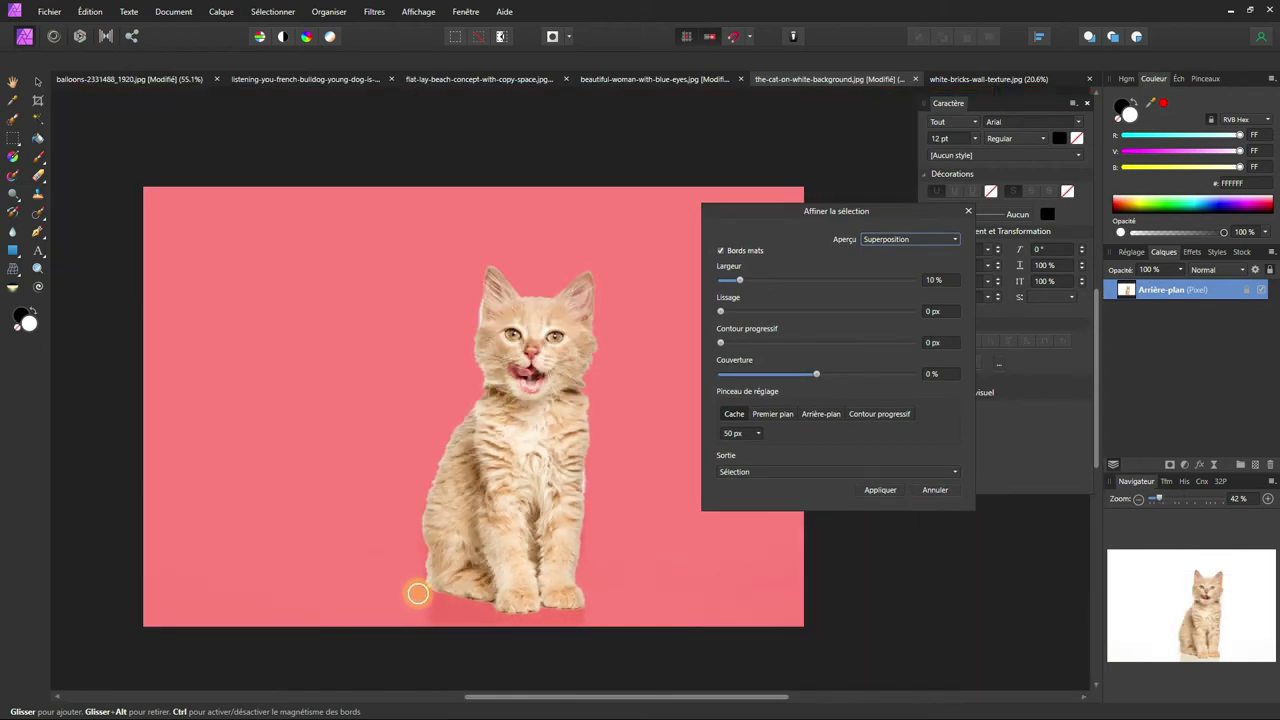
{"action": "scroll", "coordinate": [412, 595], "scroll_direction": "up", "scroll_amount": 5}
{"action": "scroll", "coordinate": [418, 593], "scroll_direction": "up", "scroll_amount": 3}
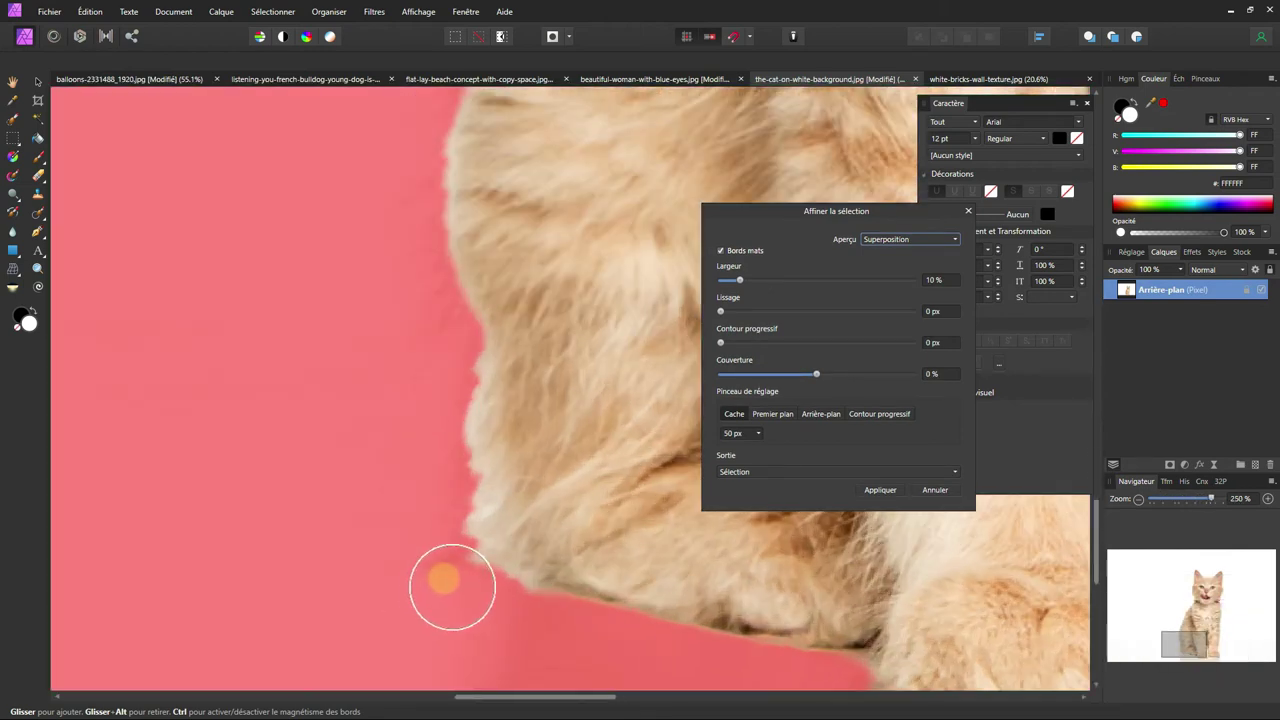
{"action": "scroll", "coordinate": [449, 574], "scroll_direction": "down", "scroll_amount": 1}
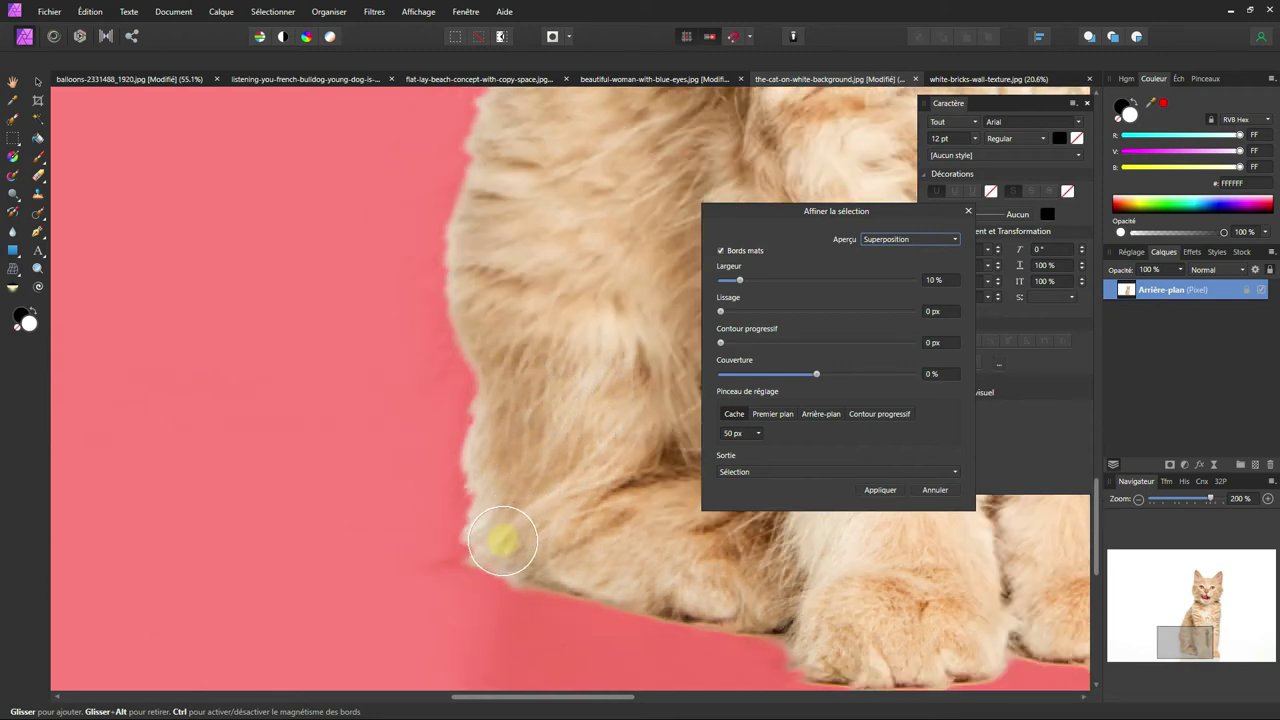
- Refine the selection edge along the fur at the kitten's legs and paws
{"action": "left_click_drag", "start_coordinate": [493, 543], "coordinate": [456, 553]}
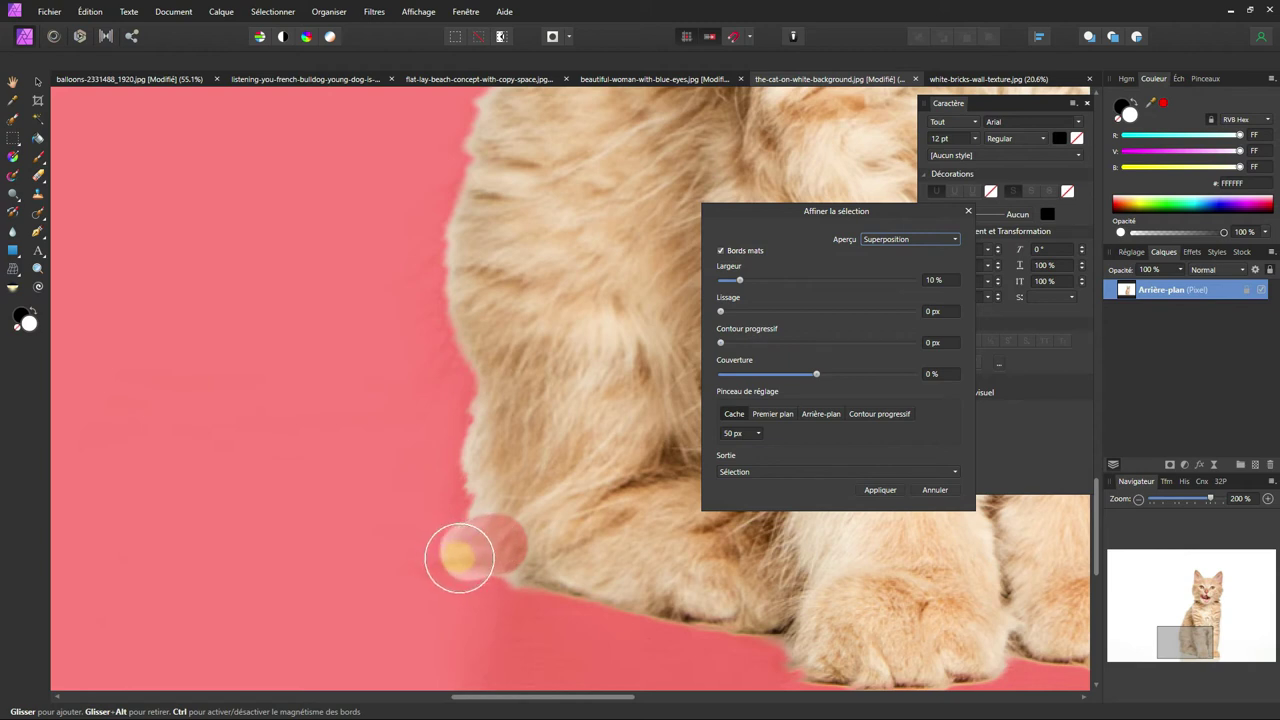
{"action": "left_click_drag", "start_coordinate": [456, 553], "coordinate": [495, 539]}
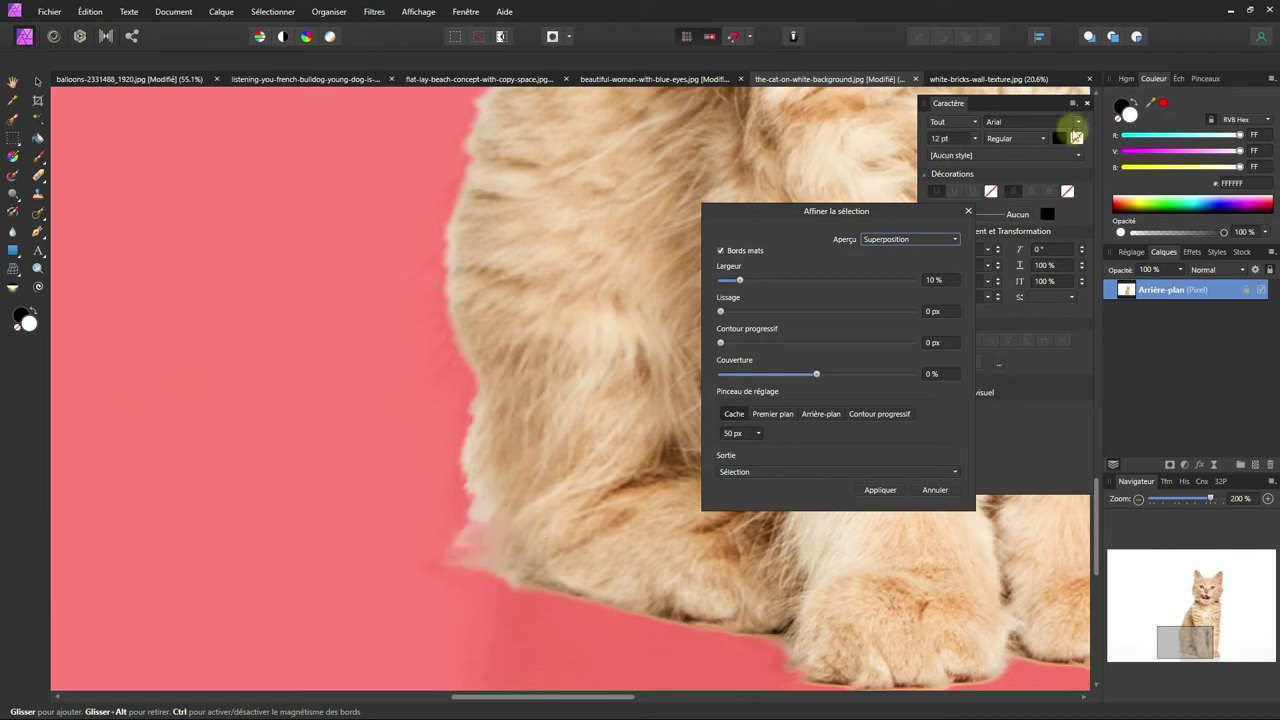
{"action": "left_click", "coordinate": [1131, 107]}
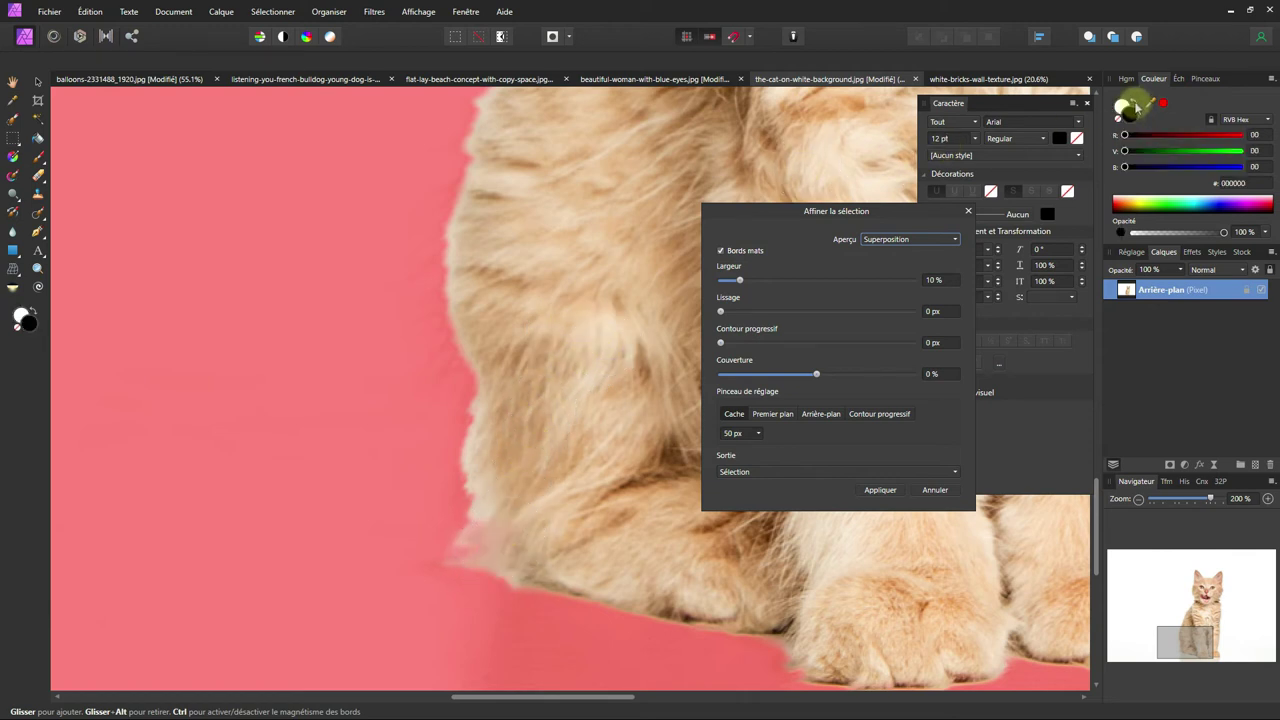
{"action": "left_click_drag", "start_coordinate": [491, 543], "coordinate": [452, 547]}
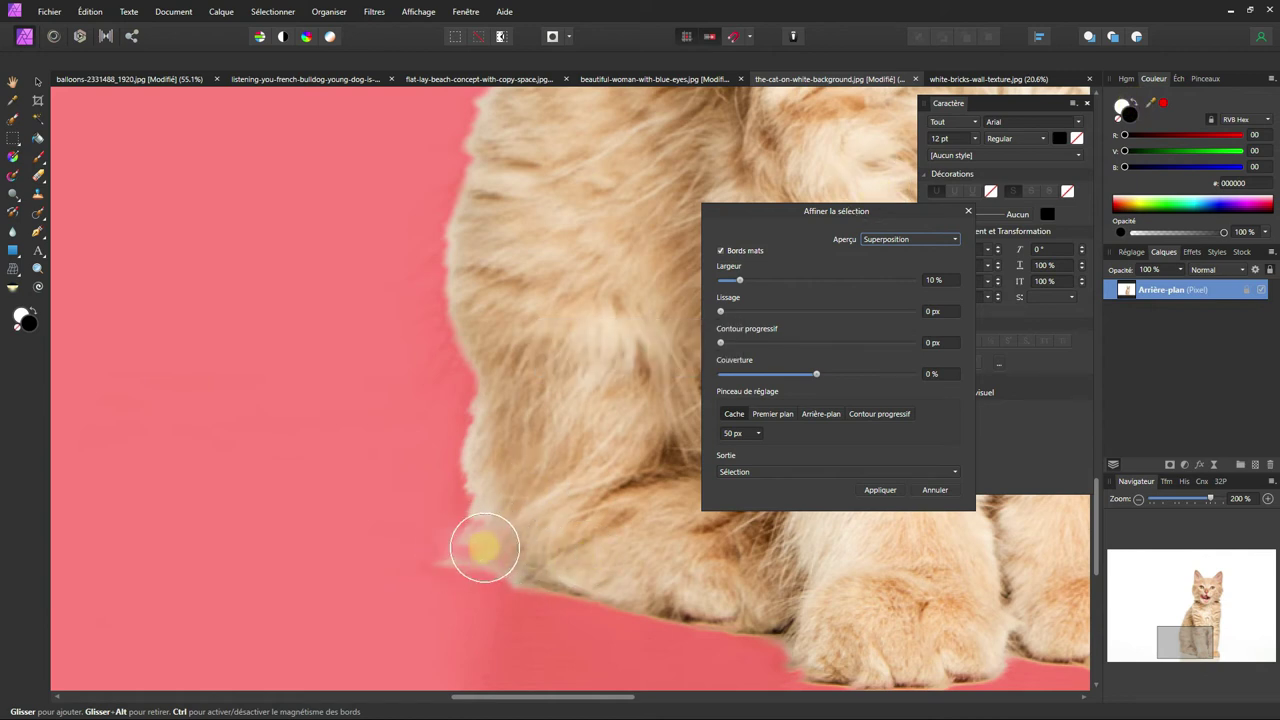
{"action": "left_click_drag", "start_coordinate": [480, 558], "coordinate": [751, 626]}
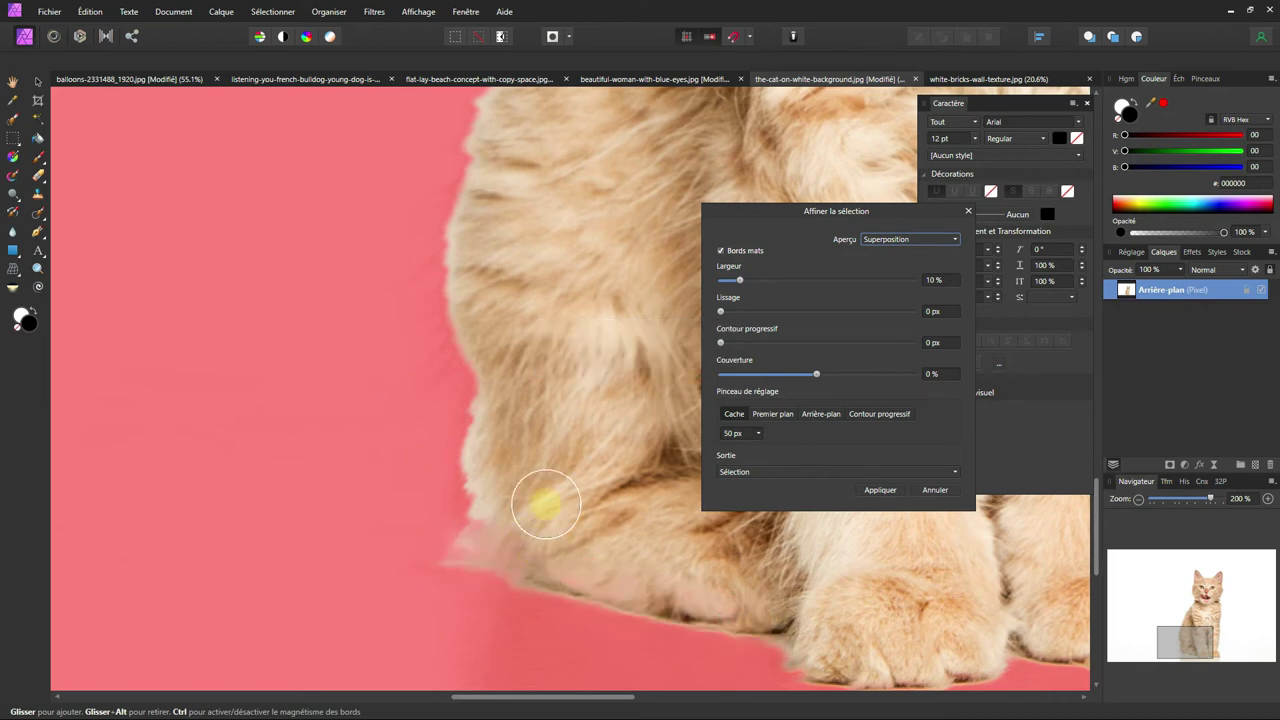
{"action": "scroll", "coordinate": [535, 503], "scroll_direction": "up", "scroll_amount": 2}
{"action": "scroll", "coordinate": [520, 497], "scroll_direction": "up", "scroll_amount": 2}
{"action": "scroll", "coordinate": [515, 496], "scroll_direction": "up", "scroll_amount": 2}
{"action": "scroll", "coordinate": [521, 499], "scroll_direction": "up", "scroll_amount": 1}
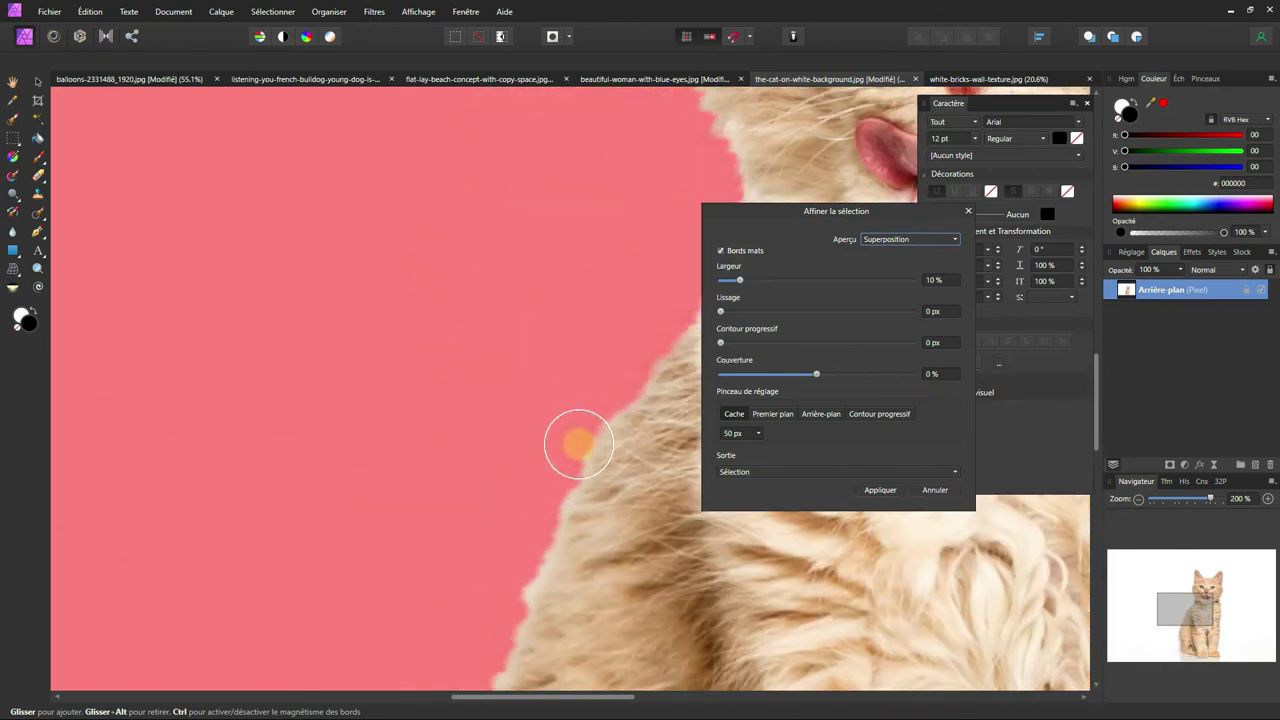
{"action": "scroll", "coordinate": [580, 449], "scroll_direction": "up", "scroll_amount": 1}
{"action": "scroll", "coordinate": [517, 346], "scroll_direction": "up", "scroll_amount": 1}
{"action": "scroll", "coordinate": [494, 580], "scroll_direction": "up", "scroll_amount": 1}
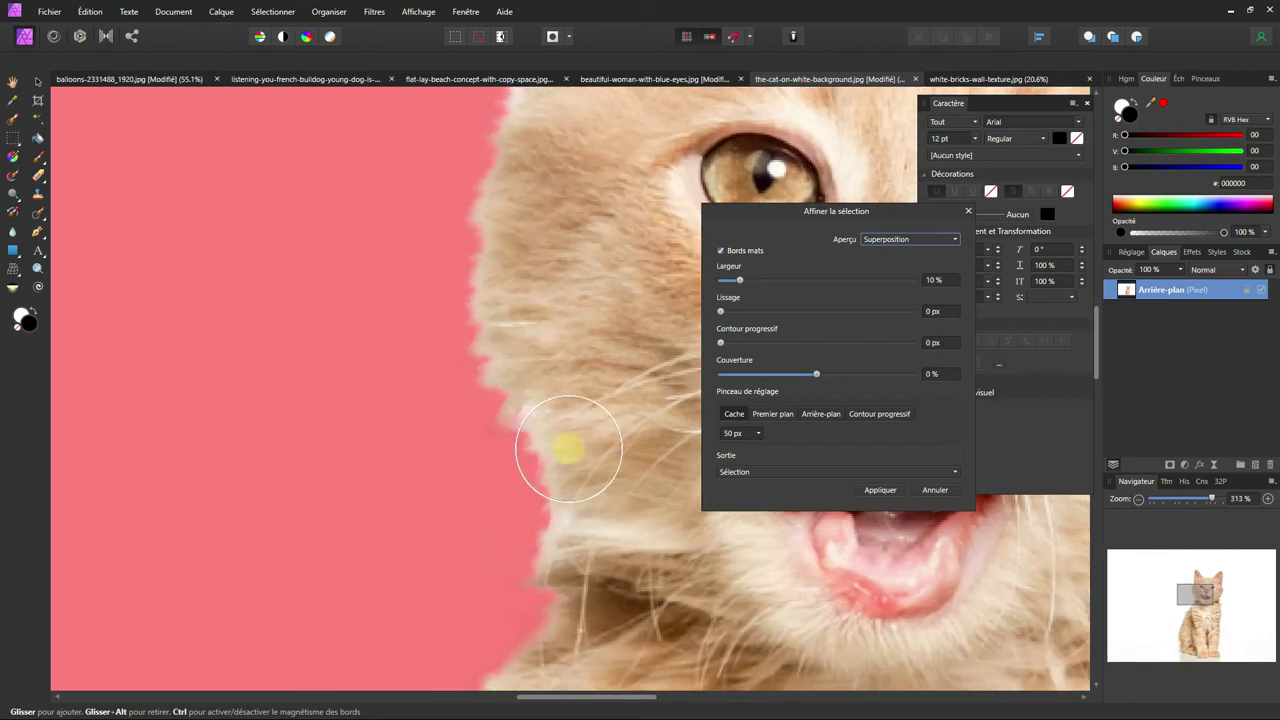
- Refine the selection along the kitten's whiskery cheek edge
{"action": "left_click_drag", "start_coordinate": [566, 449], "coordinate": [541, 372]}
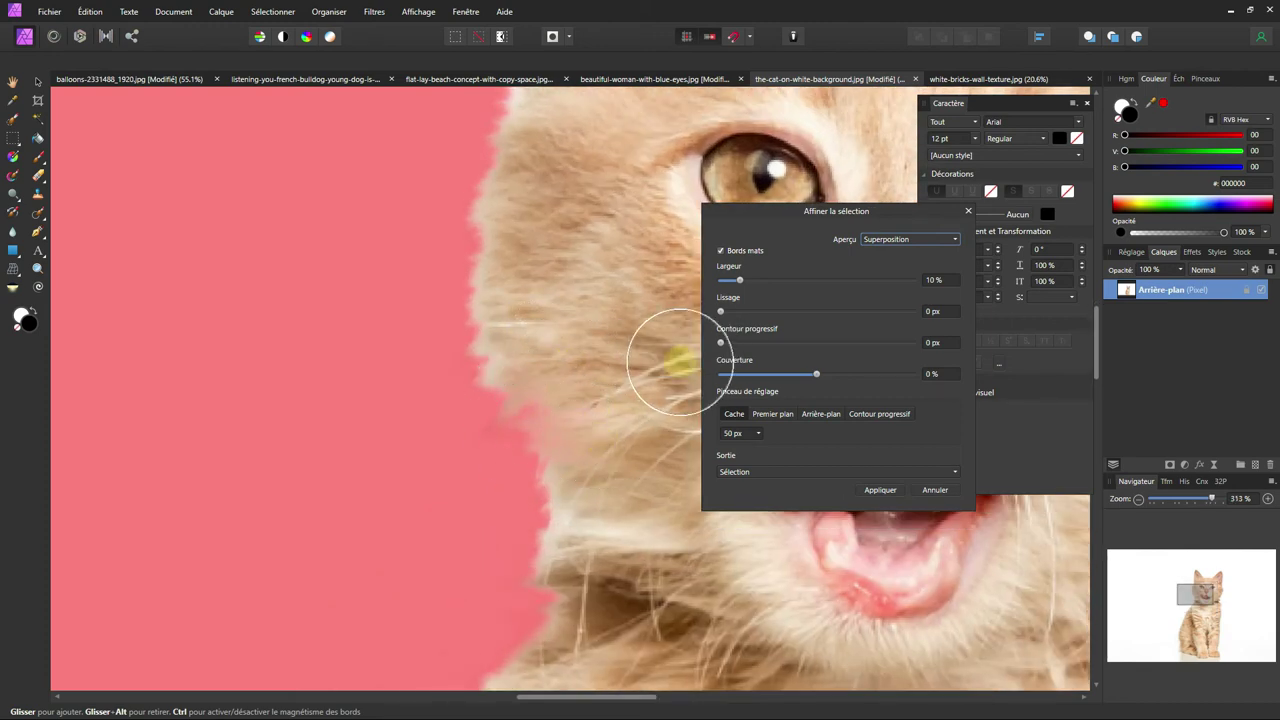
{"action": "left_click_drag", "start_coordinate": [529, 389], "coordinate": [578, 497]}
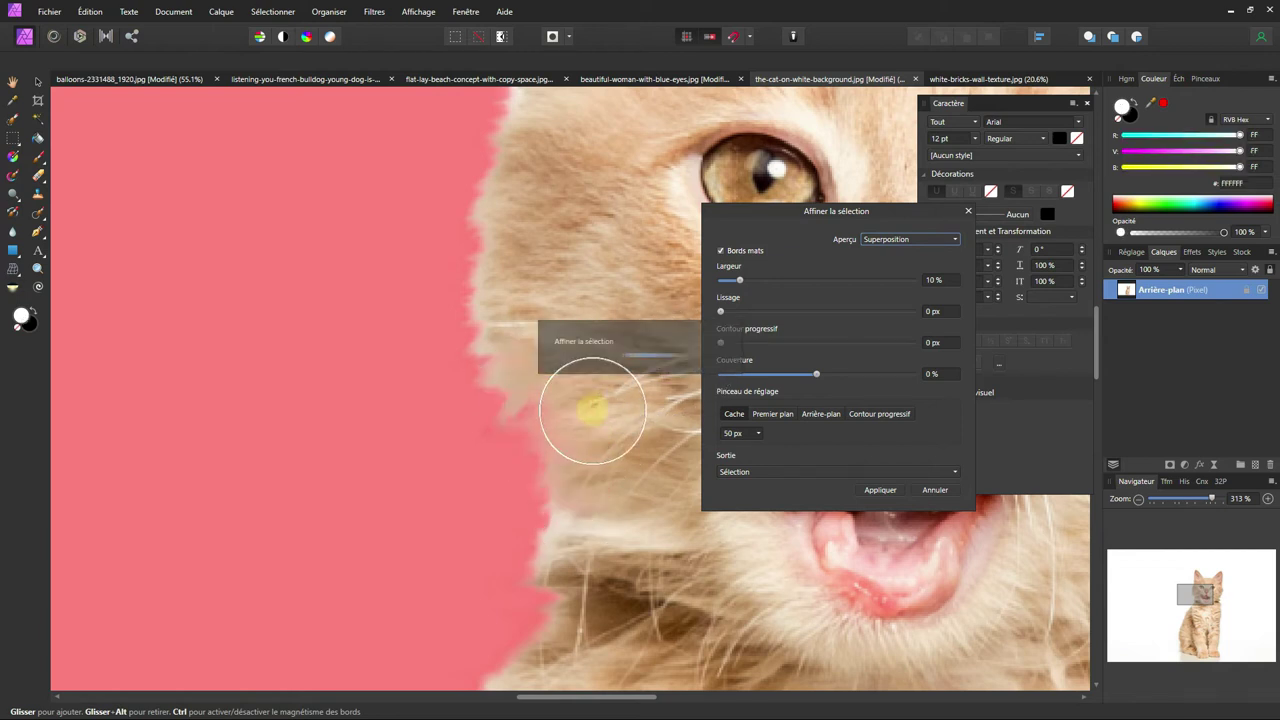
{"action": "left_click_drag", "start_coordinate": [580, 420], "coordinate": [584, 346]}
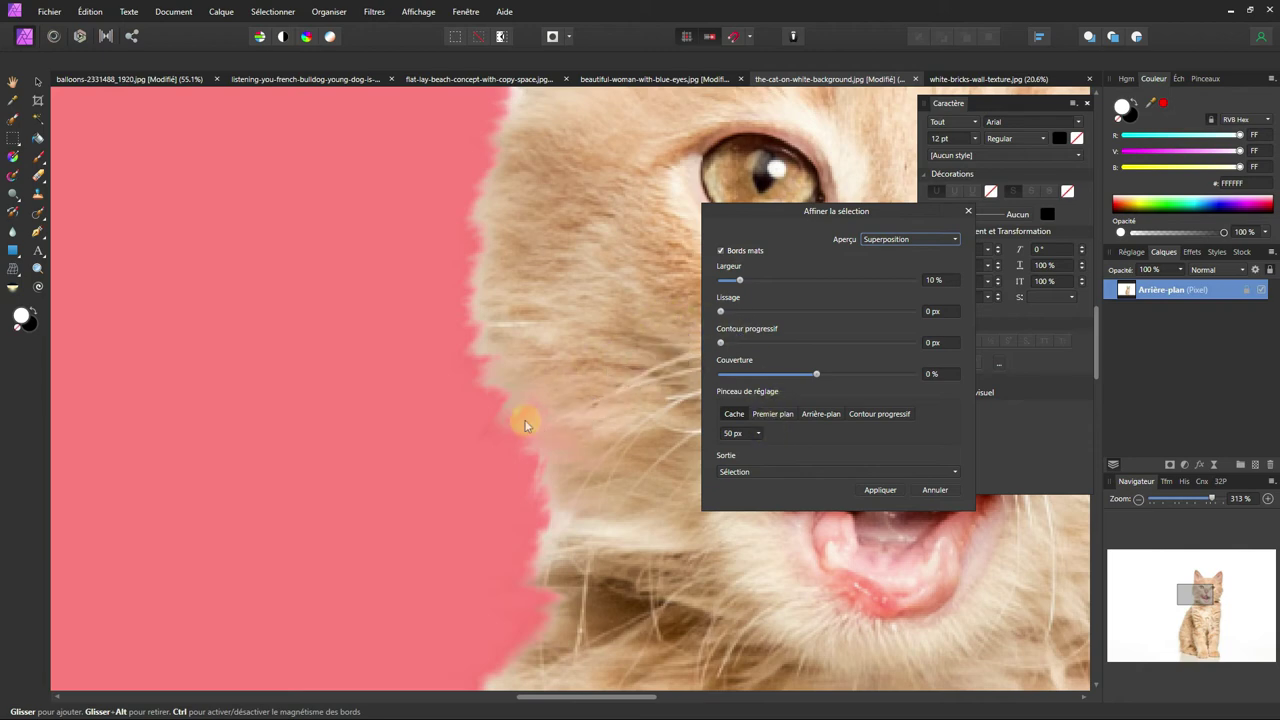
{"action": "scroll", "coordinate": [525, 425], "scroll_direction": "down", "scroll_amount": 2}
{"action": "scroll", "coordinate": [615, 310], "scroll_direction": "up", "scroll_amount": 2}
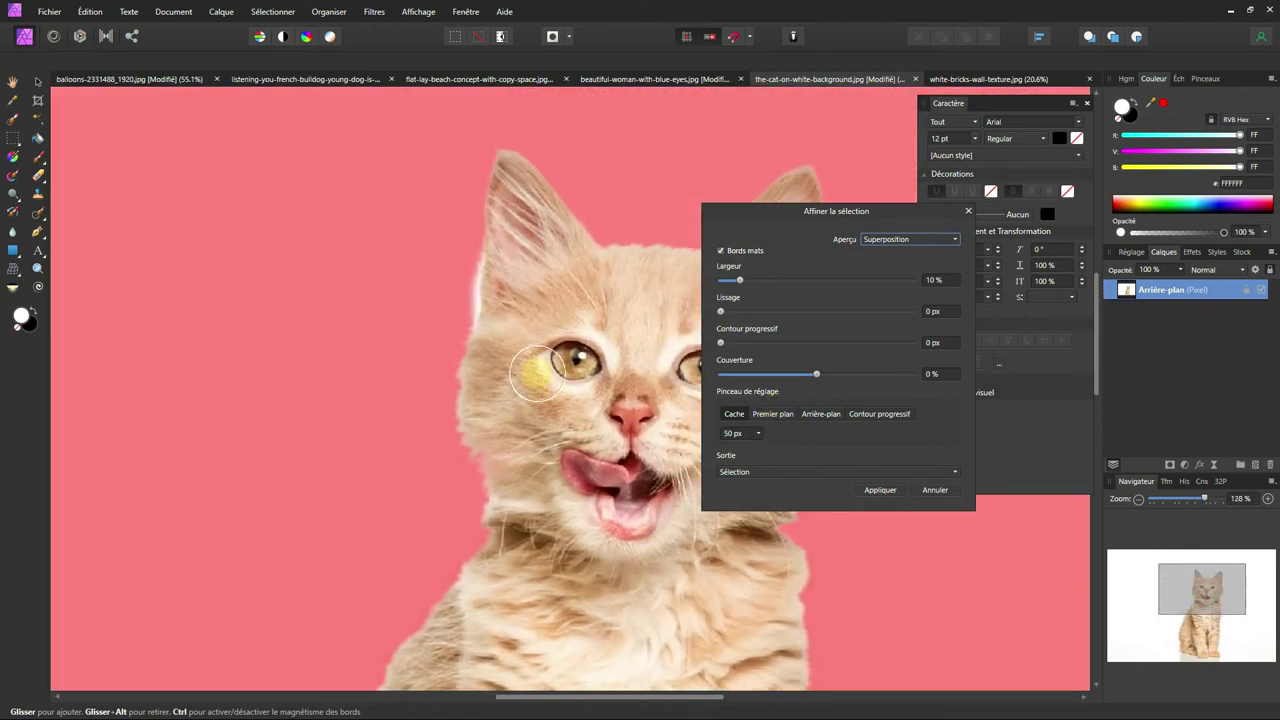
{"action": "scroll", "coordinate": [380, 300], "scroll_direction": "up", "scroll_amount": 2}
- Refine the ear edge and apply the refined kitten selection
{"action": "mouse_move", "coordinate": [412, 222]}
{"action": "left_mouse_down"}
{"action": "mouse_move", "coordinate": [386, 286]}
{"action": "mouse_move", "coordinate": [386, 371]}
{"action": "left_mouse_up"}
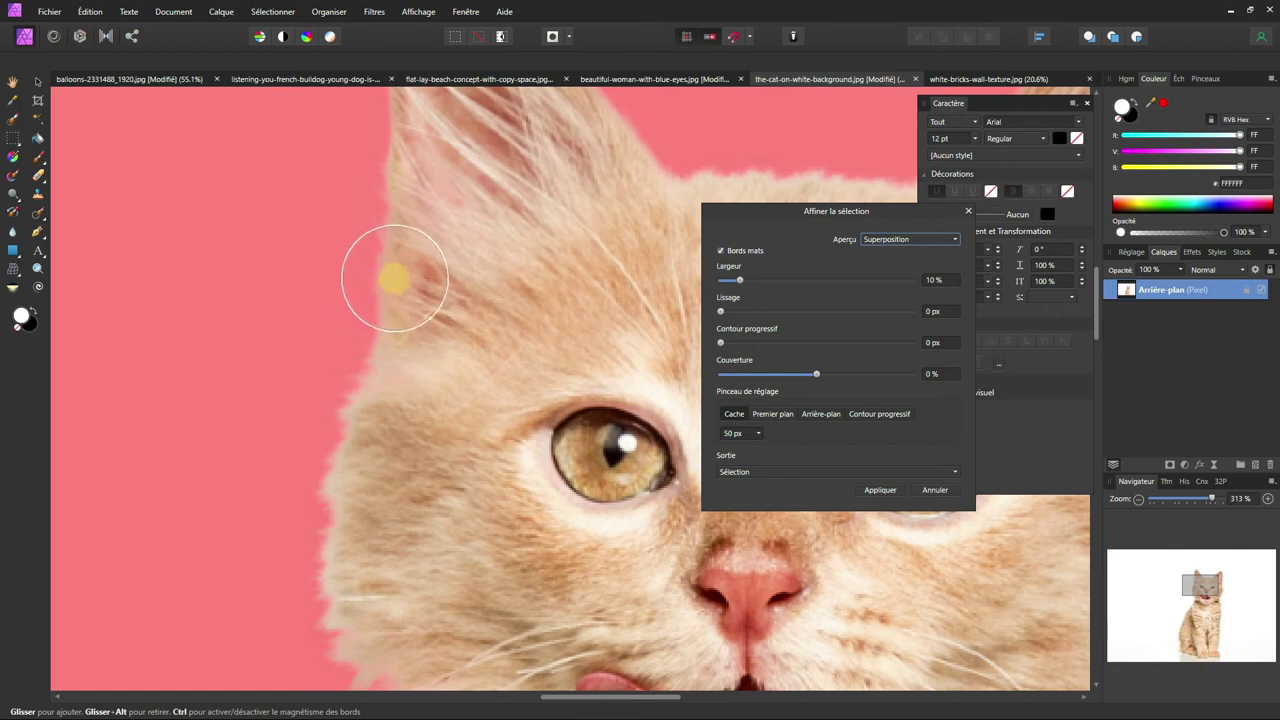
{"action": "scroll", "coordinate": [395, 275], "scroll_direction": "up", "scroll_amount": 2}
{"action": "scroll", "coordinate": [391, 271], "scroll_direction": "up", "scroll_amount": 2}
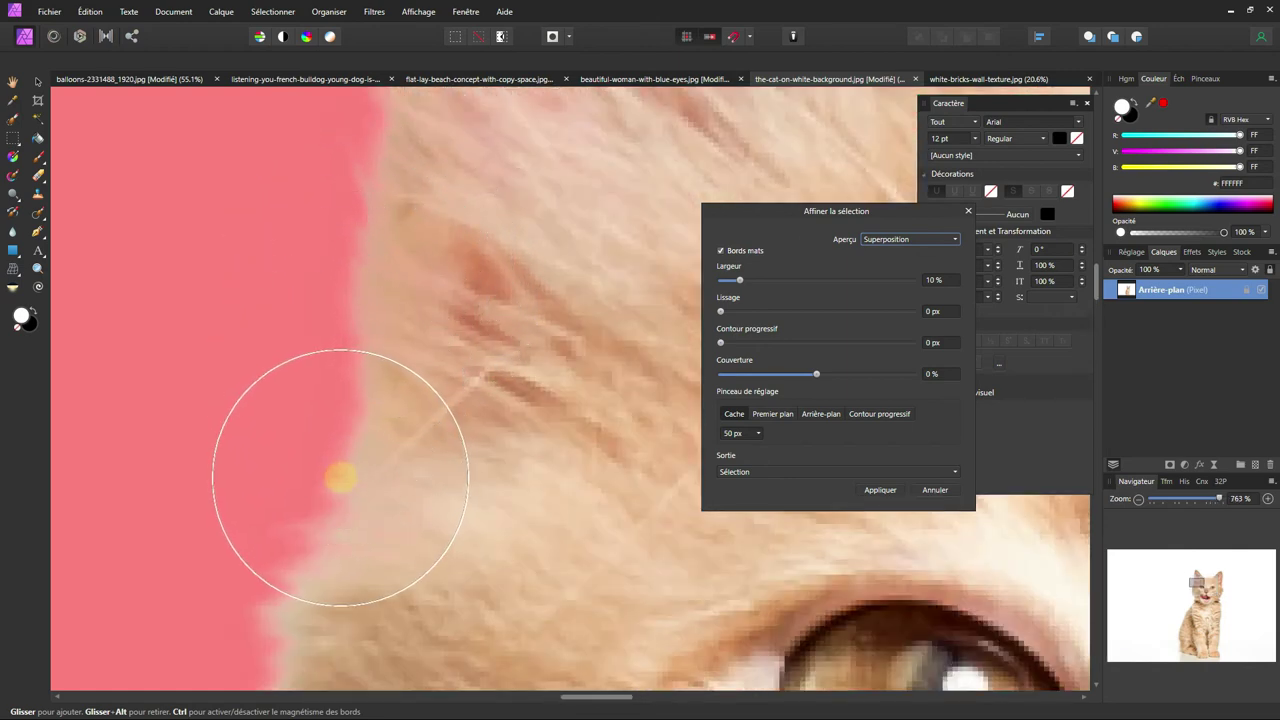
{"action": "scroll", "coordinate": [337, 472], "scroll_direction": "down", "scroll_amount": 2}
{"action": "scroll", "coordinate": [337, 472], "scroll_direction": "down", "scroll_amount": 4}
{"action": "scroll", "coordinate": [337, 472], "scroll_direction": "down", "scroll_amount": 3}
{"action": "scroll", "coordinate": [465, 266], "scroll_direction": "down", "scroll_amount": 2}
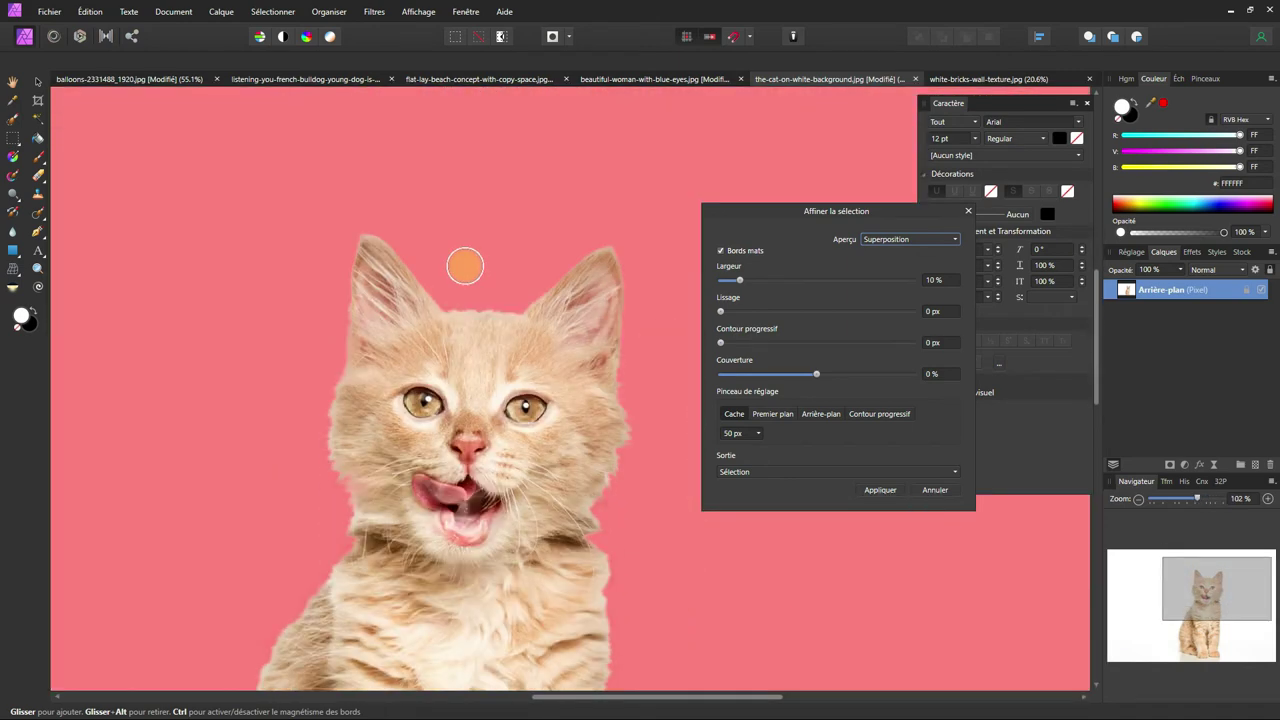
{"action": "scroll", "coordinate": [617, 540], "scroll_direction": "down", "scroll_amount": 3}
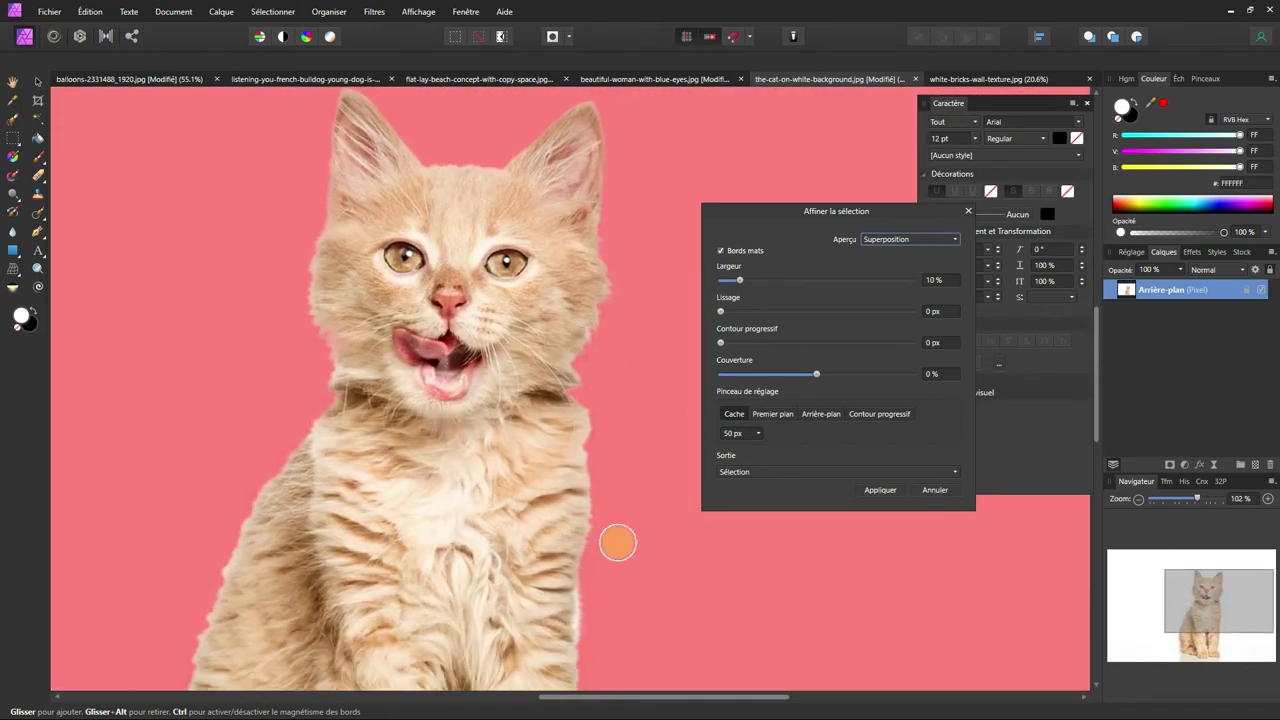
{"action": "left_click", "coordinate": [880, 490]}
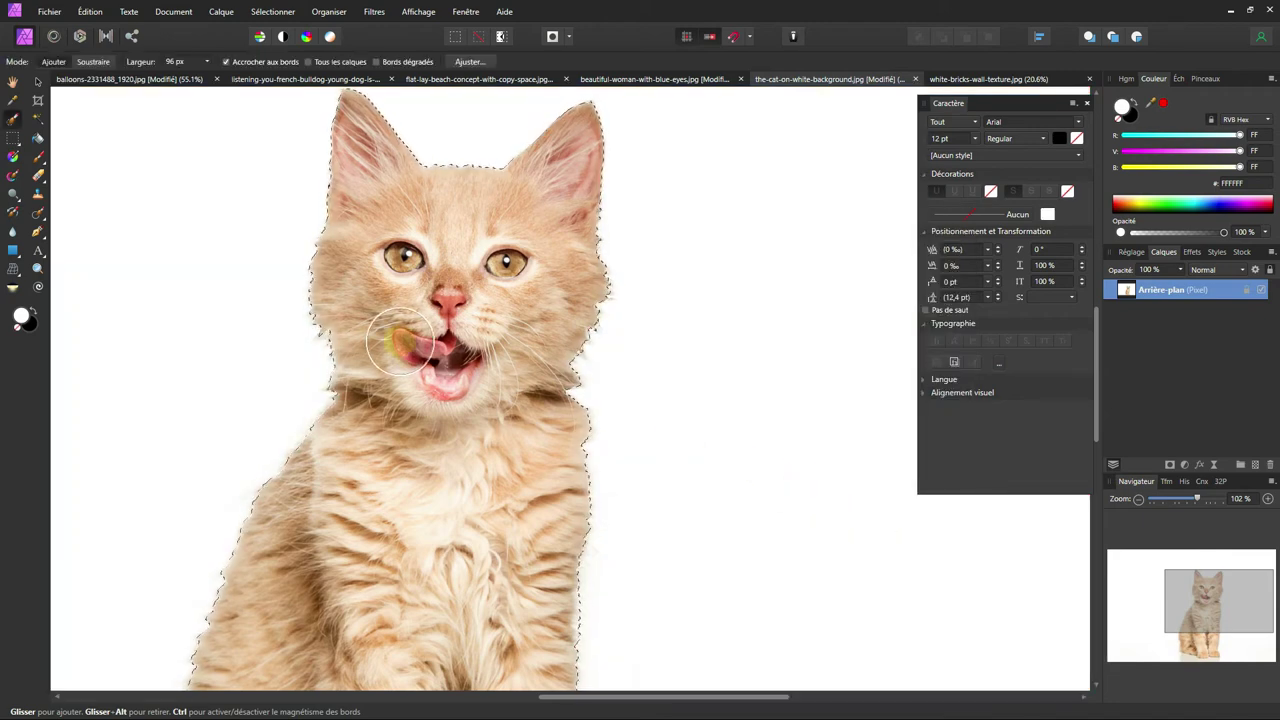
- Copy the kitten to its own layer with Ctrl+J, hide the original background, and deselect
{"action": "scroll", "coordinate": [400, 345], "scroll_direction": "down", "scroll_amount": 3}
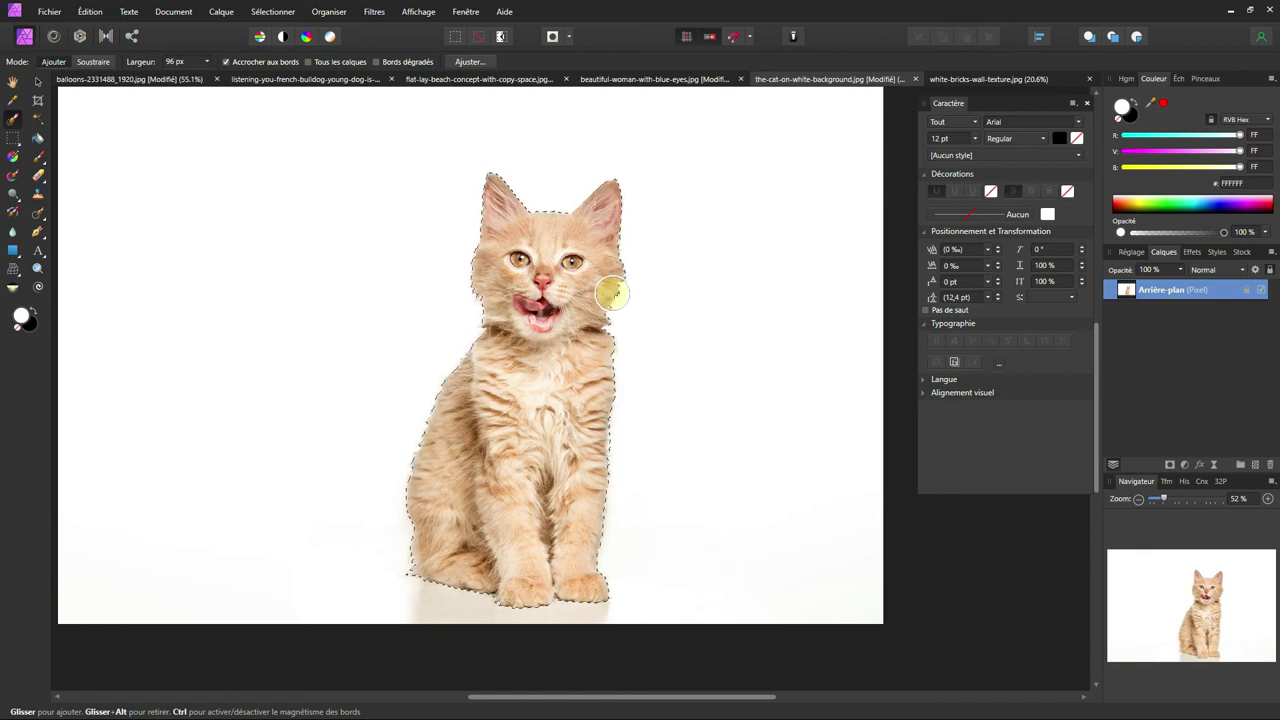
{"action": "key", "text": "ctrl+j"}
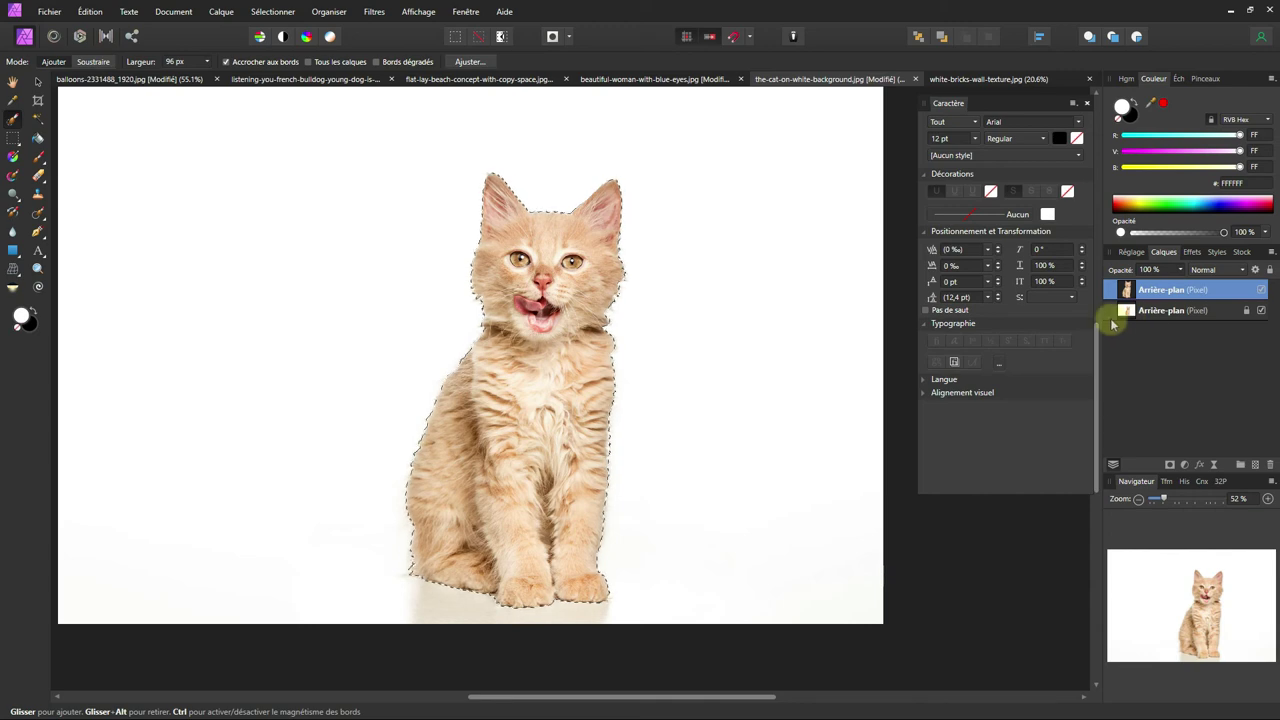
{"action": "left_click", "coordinate": [1261, 310]}
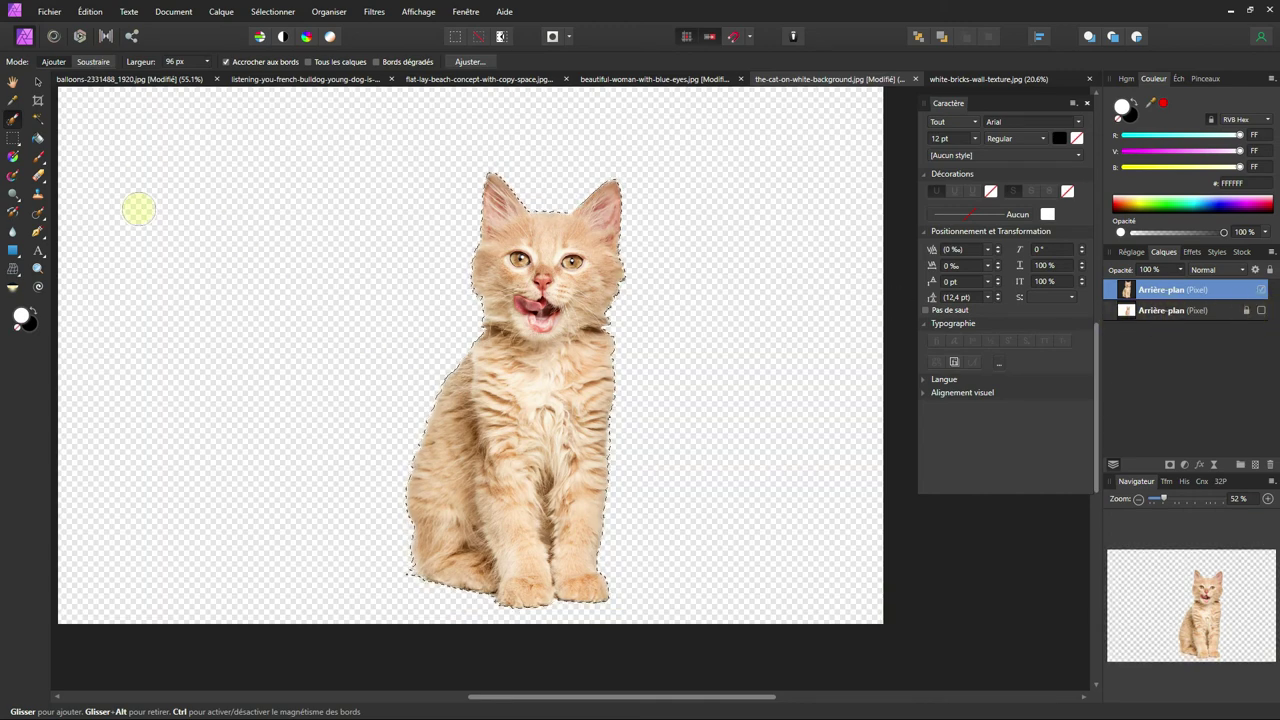
{"action": "left_click", "coordinate": [13, 135]}
{"action": "key", "text": "ctrl+d"}
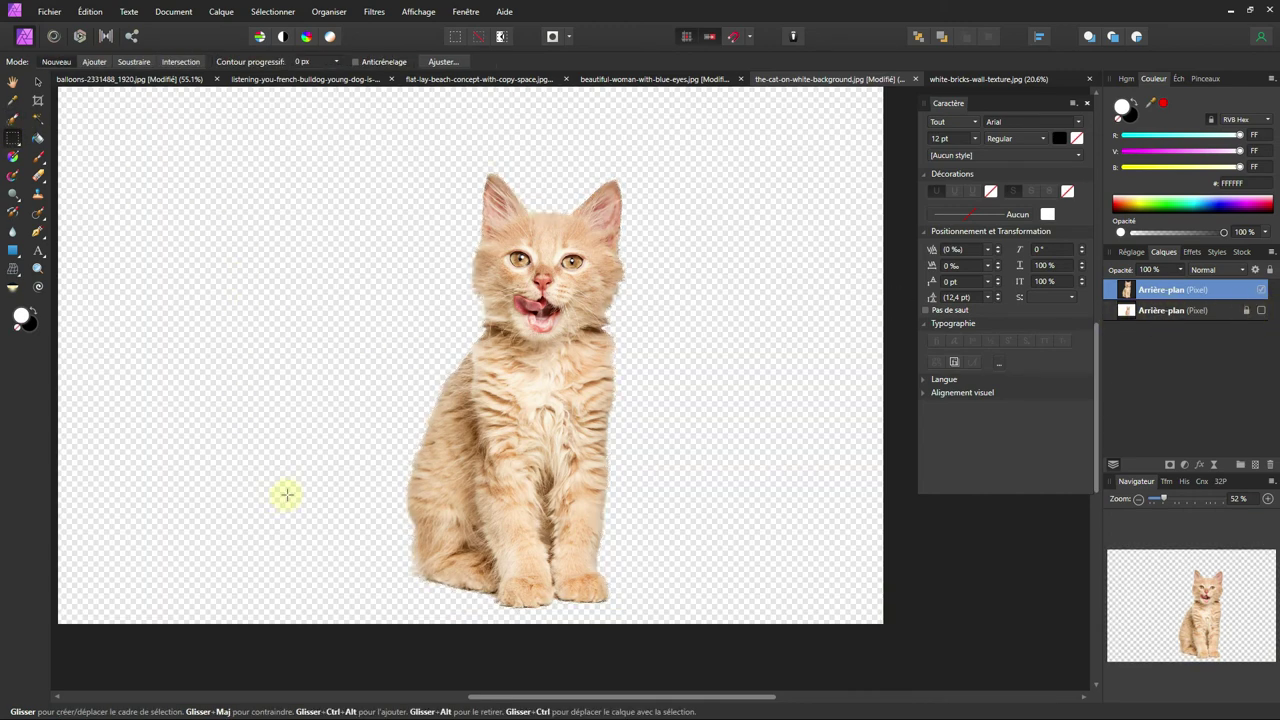
{"action": "scroll", "coordinate": [428, 571], "scroll_direction": "up", "scroll_amount": 3}
{"action": "scroll", "coordinate": [434, 500], "scroll_direction": "up", "scroll_amount": 3}
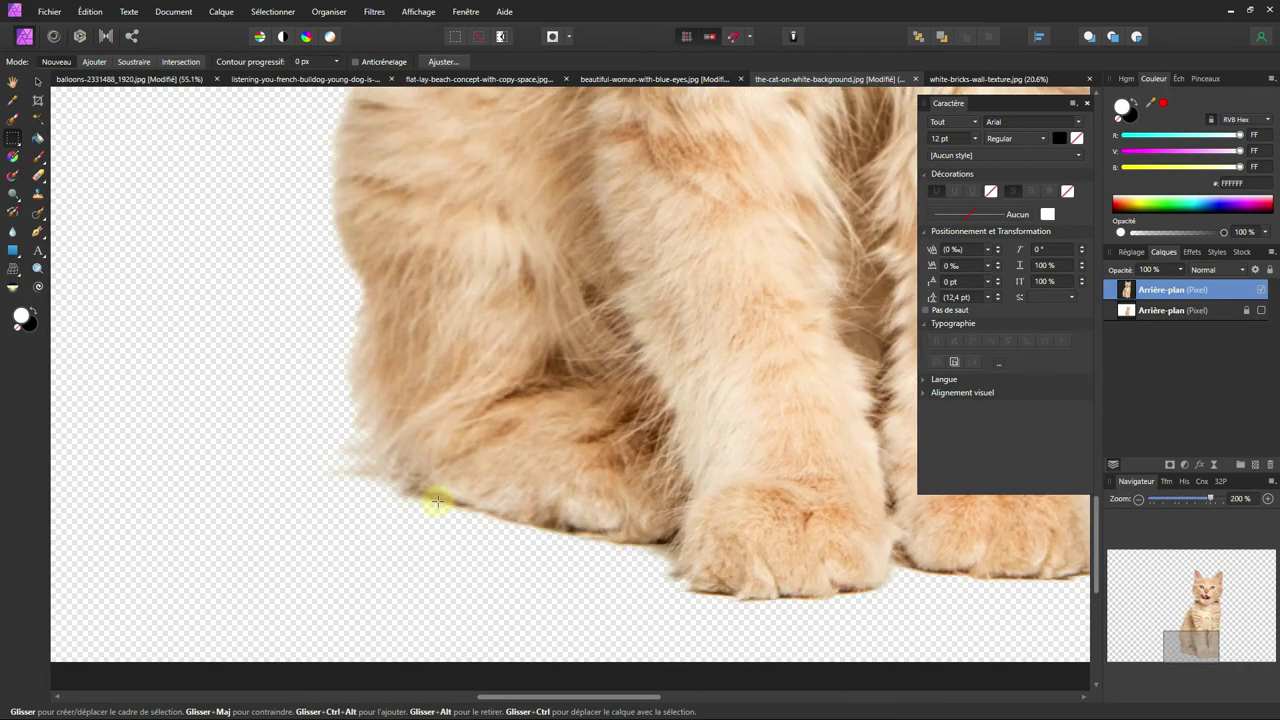
{"action": "scroll", "coordinate": [492, 409], "scroll_direction": "down", "scroll_amount": 4}
{"action": "scroll", "coordinate": [488, 415], "scroll_direction": "down", "scroll_amount": 3}
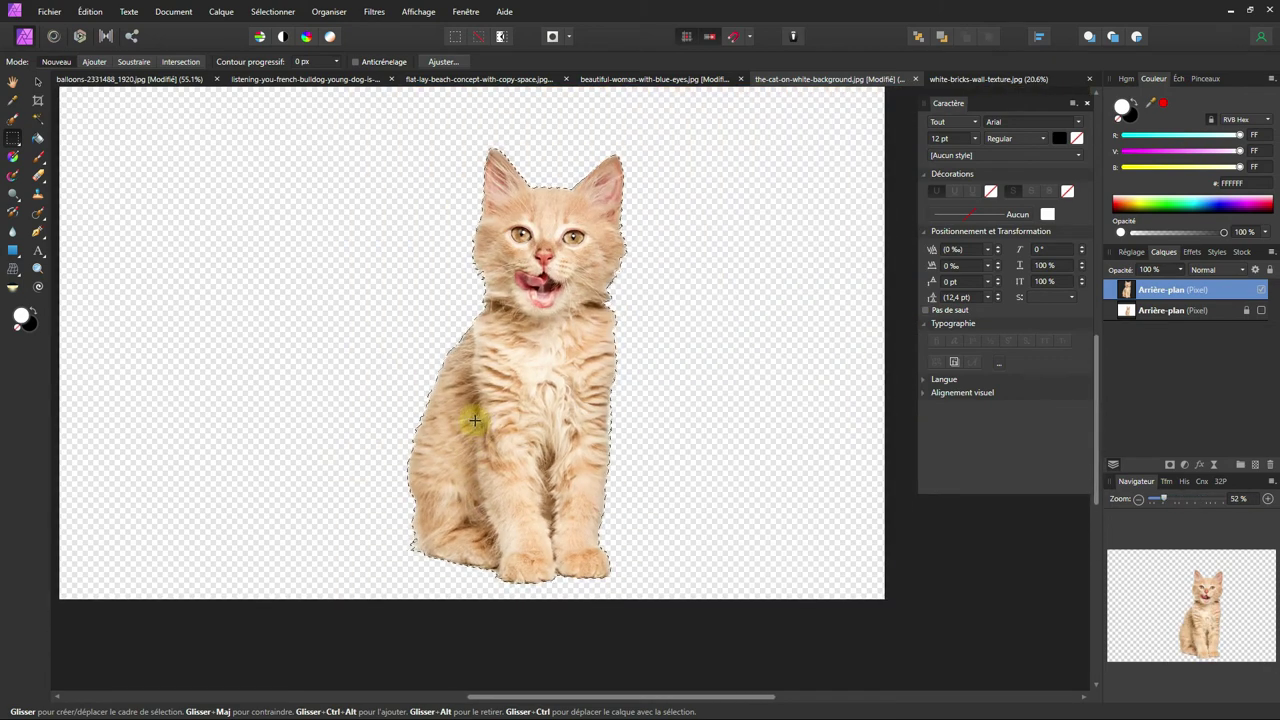
- Save the kitten selection as a spare channel and show the Canaux channels list
{"action": "left_click", "coordinate": [273, 12]}
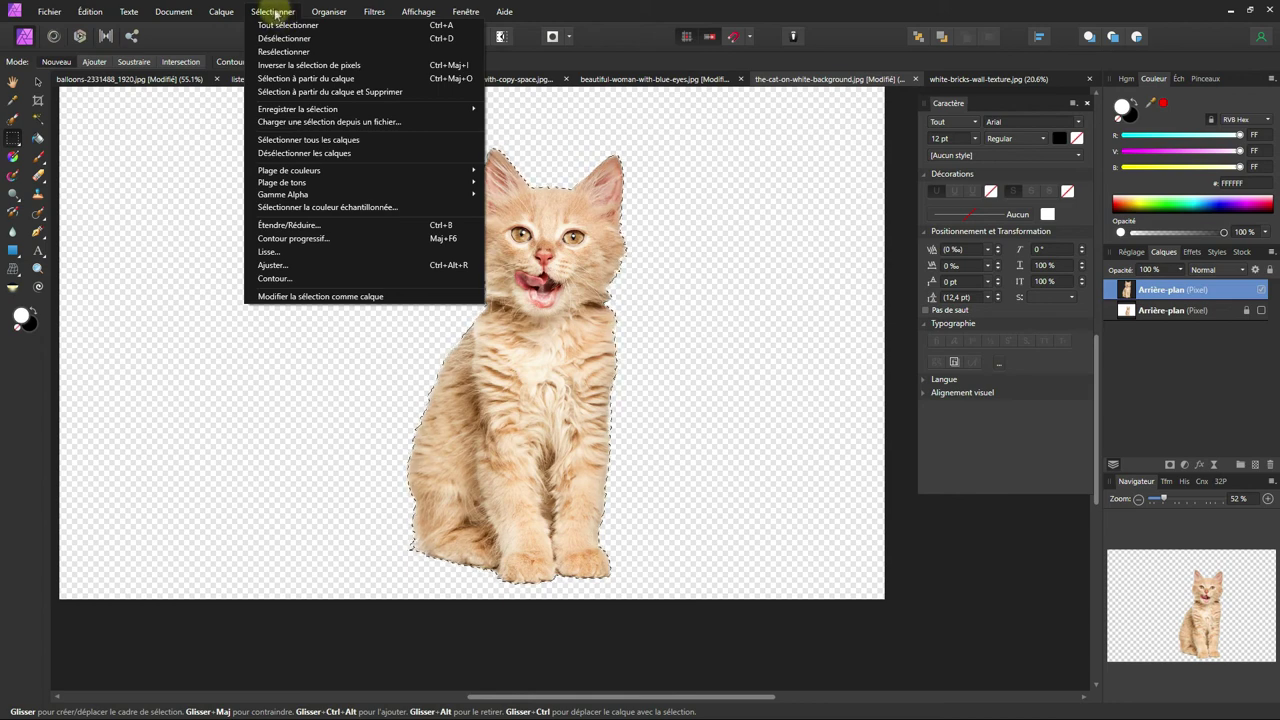
{"action": "mouse_move", "coordinate": [297, 109]}
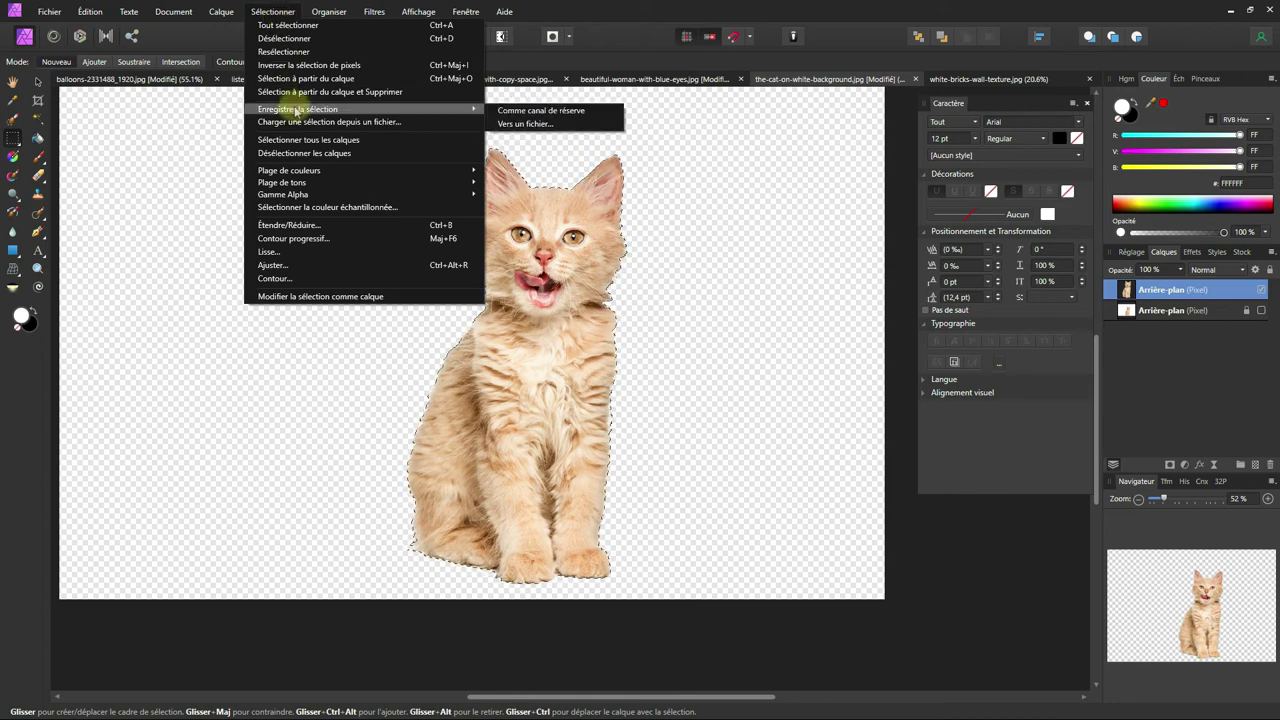
{"action": "left_click", "coordinate": [512, 112]}
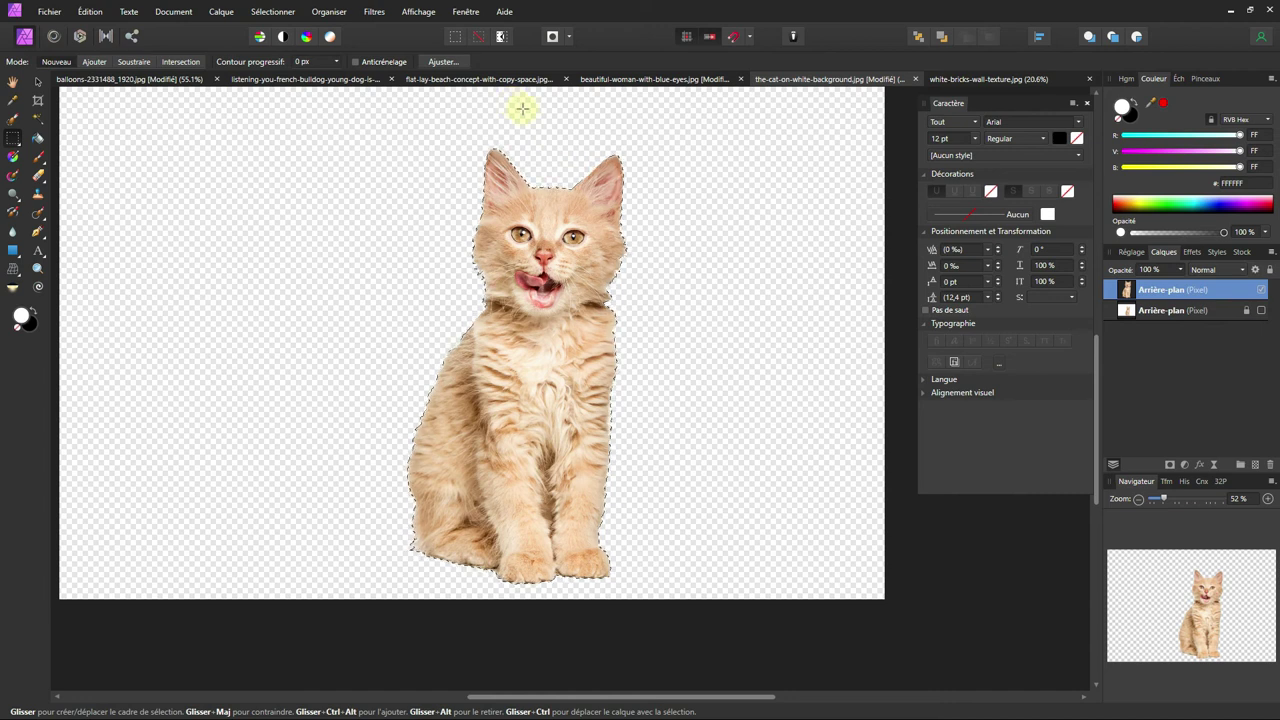
{"action": "left_click", "coordinate": [419, 11]}
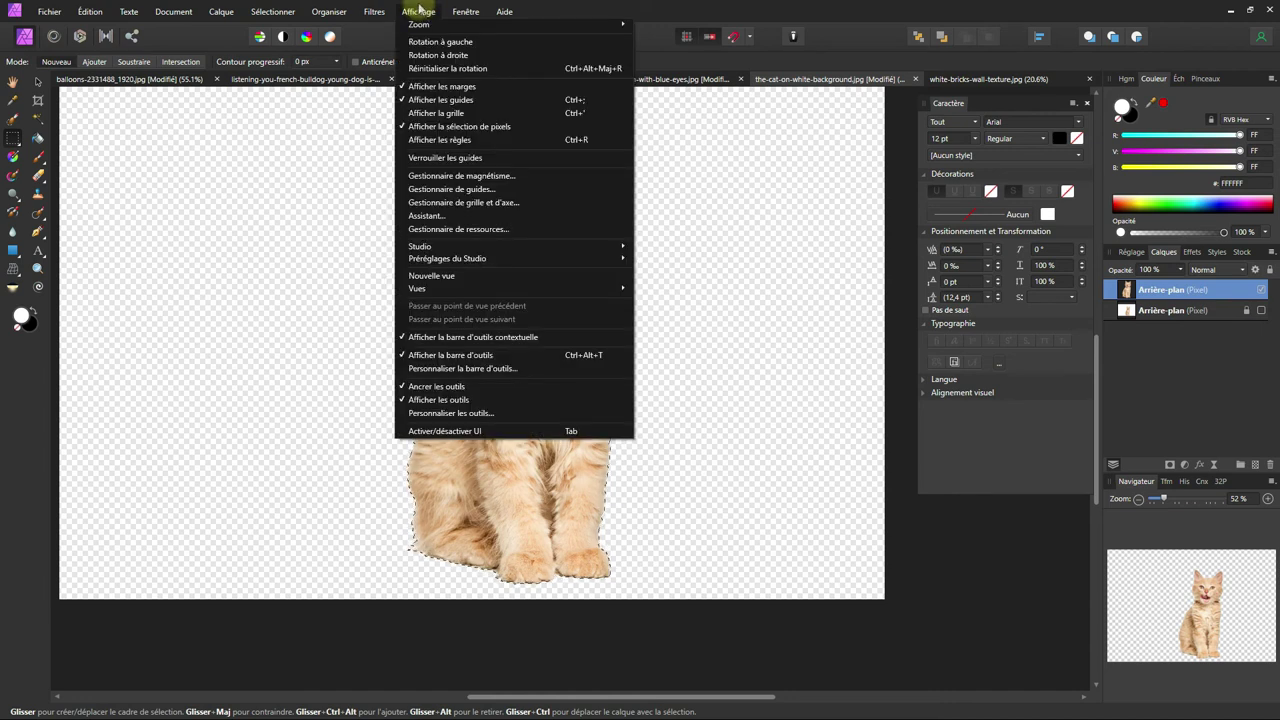
{"action": "mouse_move", "coordinate": [420, 246]}
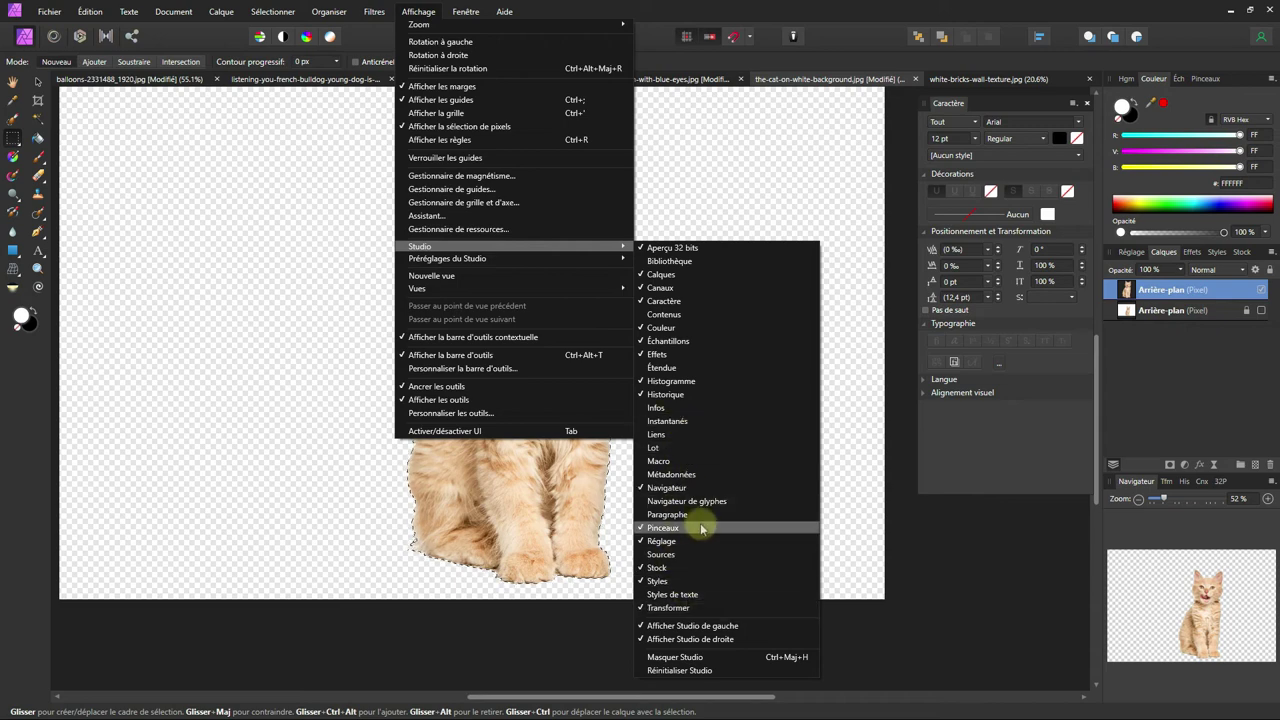
{"action": "left_click", "coordinate": [1149, 479]}
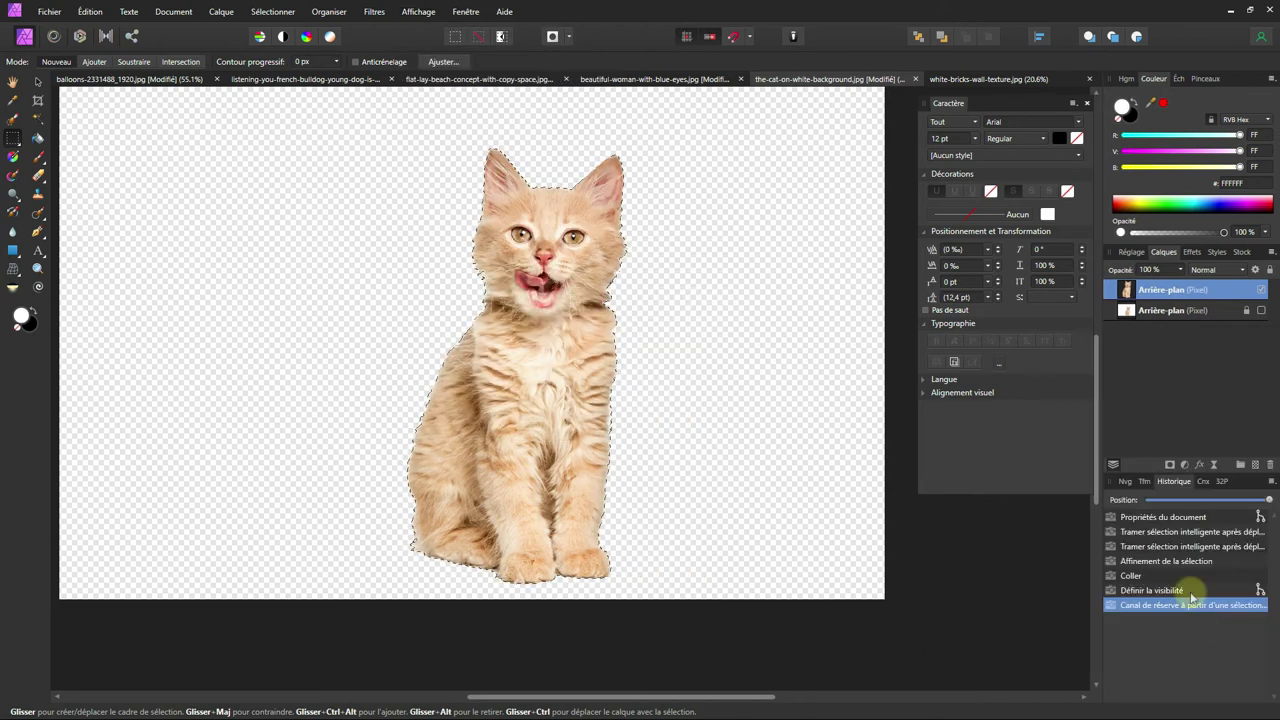
{"action": "left_click", "coordinate": [1203, 483]}
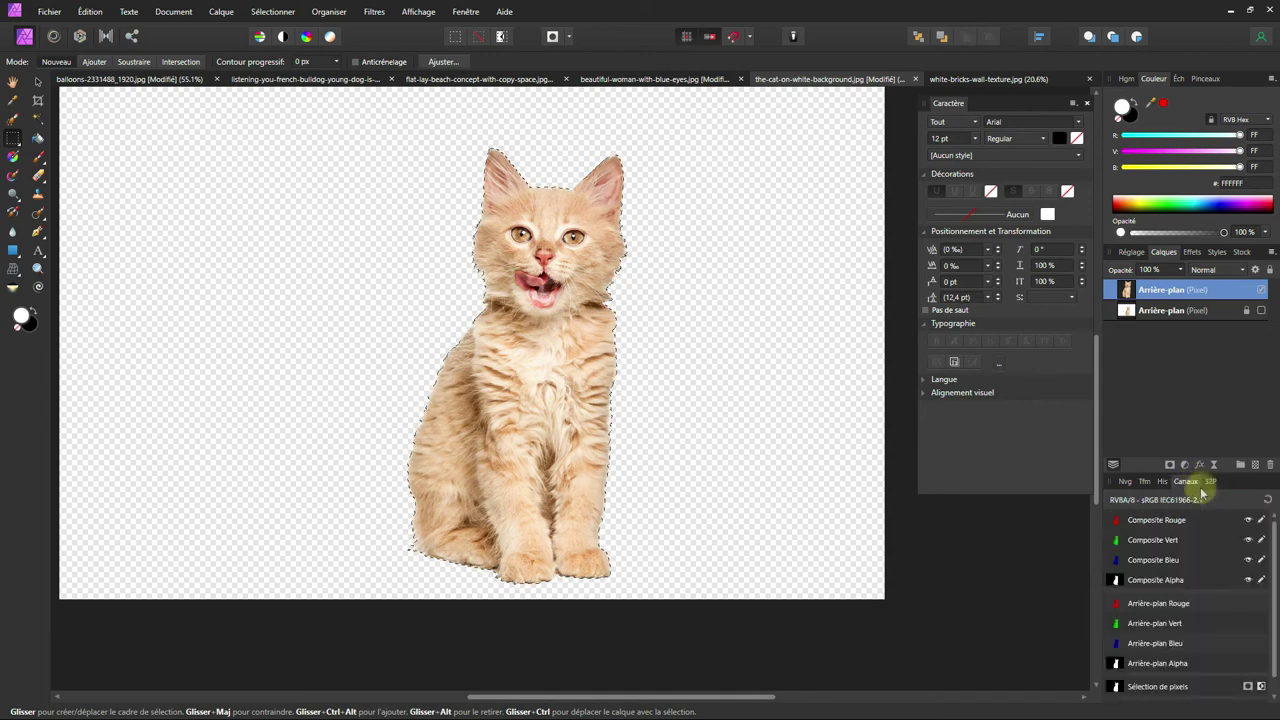
{"action": "scroll", "coordinate": [1157, 600], "scroll_direction": "down", "scroll_amount": 1}
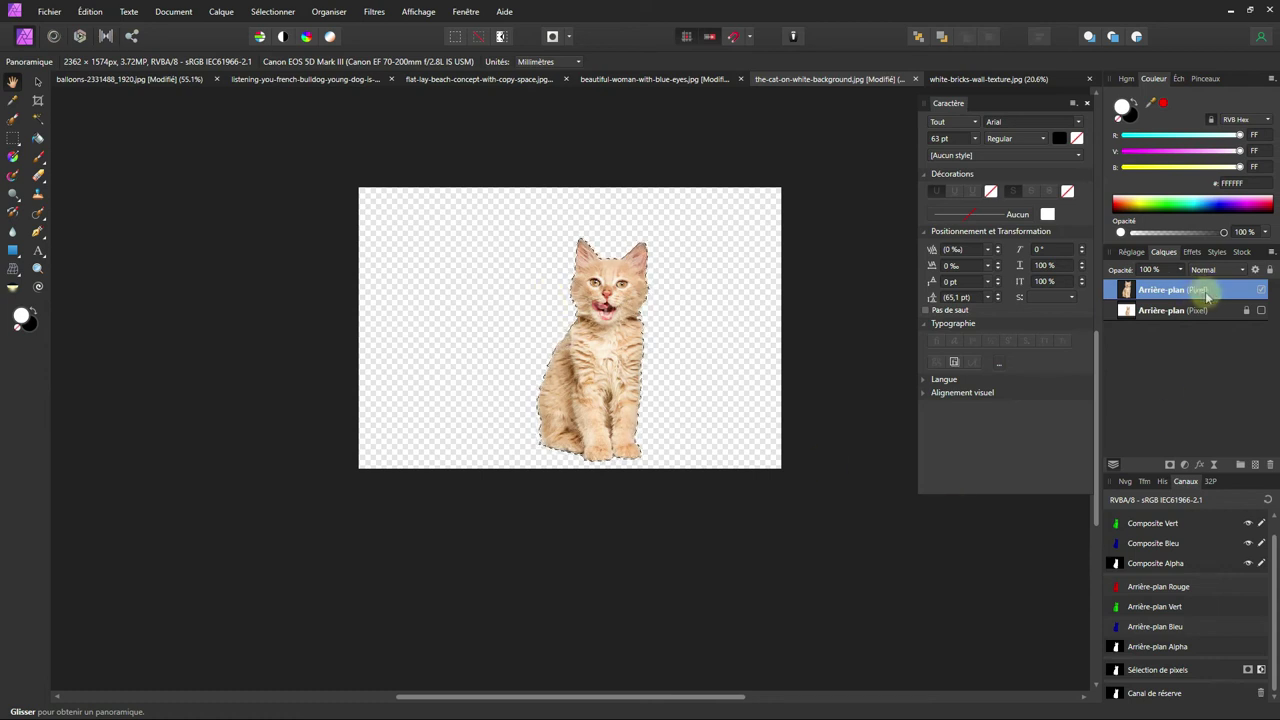
{"action": "double_click", "coordinate": [1198, 290]}
{"action": "left_click", "coordinate": [1180, 311]}
{"action": "left_click", "coordinate": [1168, 290]}
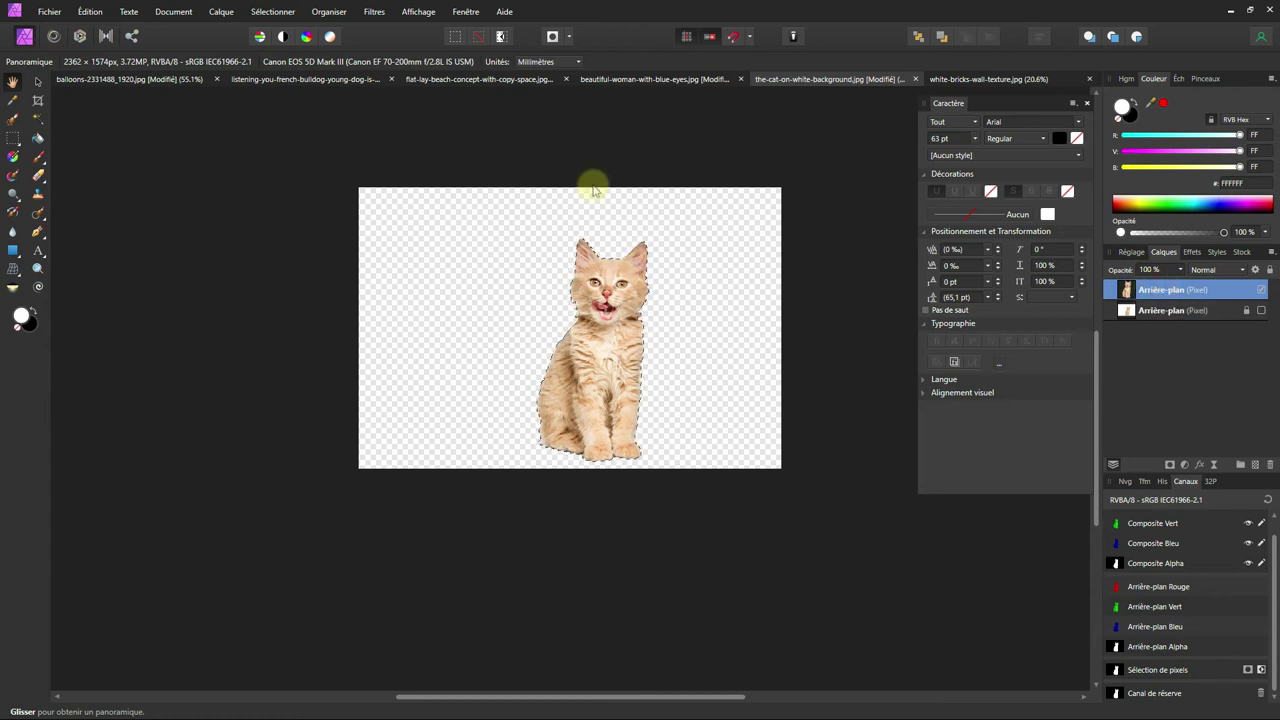
{"action": "left_click", "coordinate": [90, 12]}
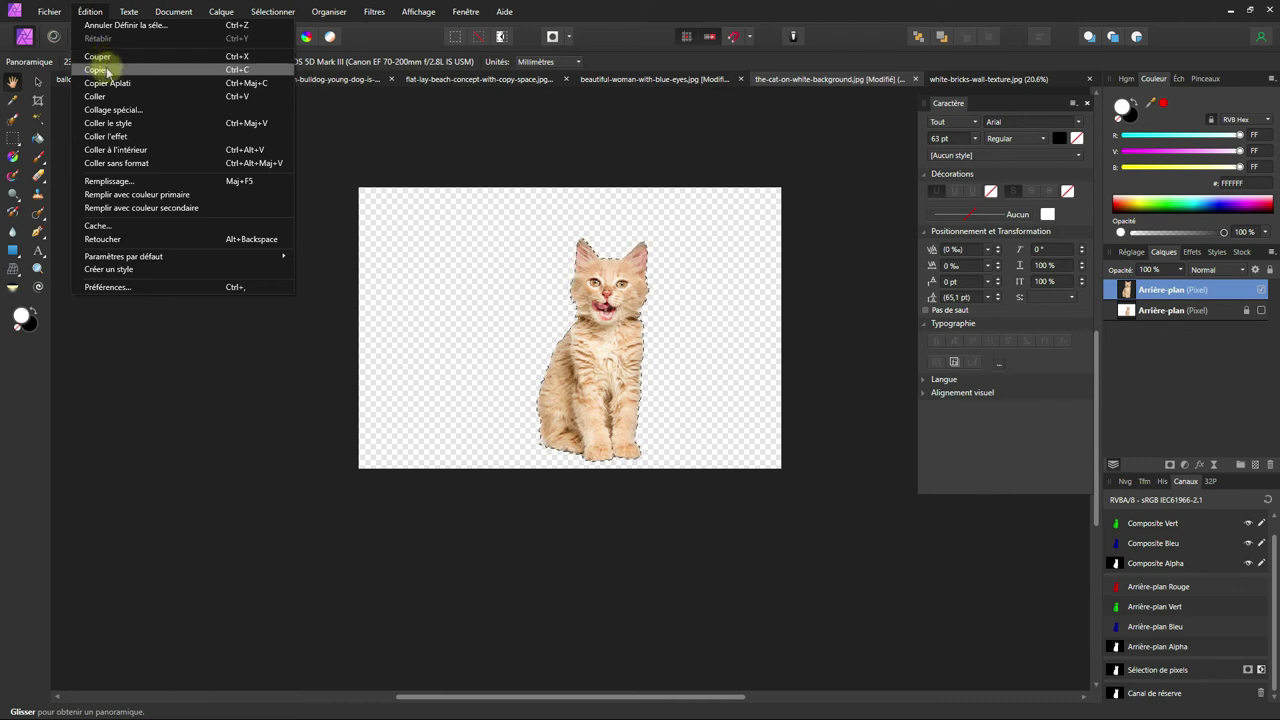
{"action": "left_click", "coordinate": [108, 70]}
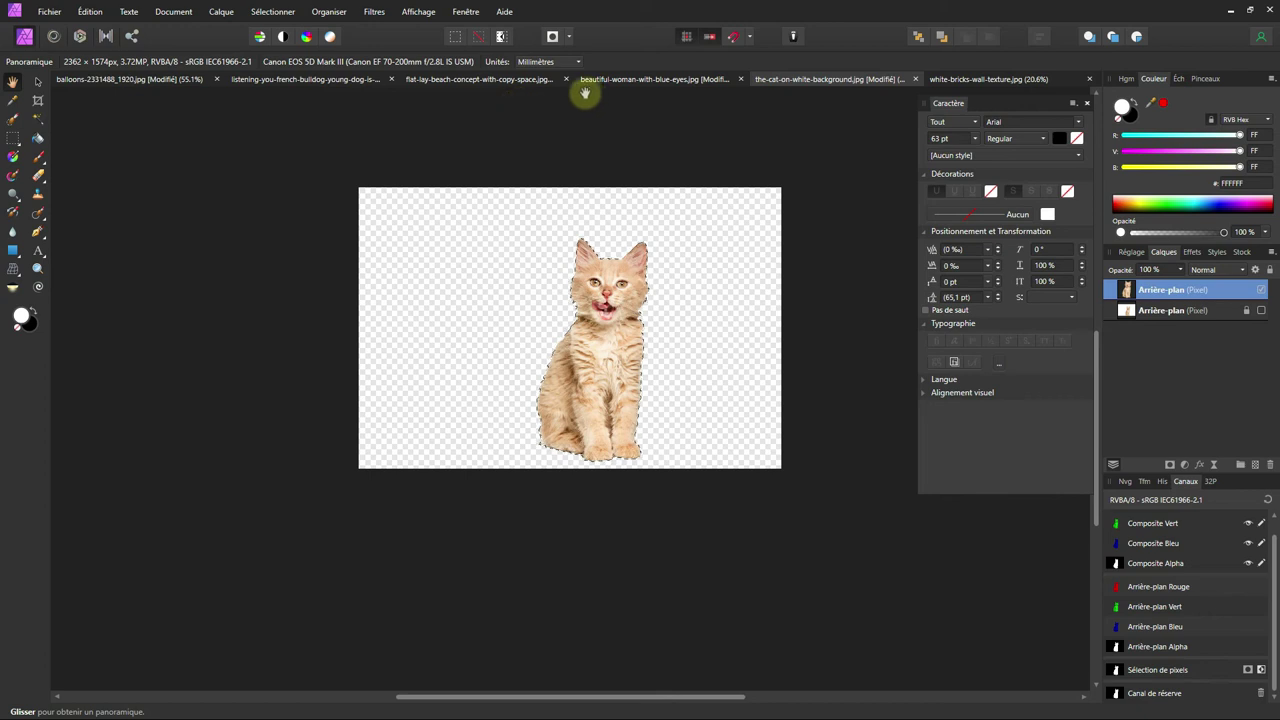
- Paste the kitten into the bulldog photo, duplicate the dog layer, and hide the original
{"action": "left_click", "coordinate": [352, 80]}
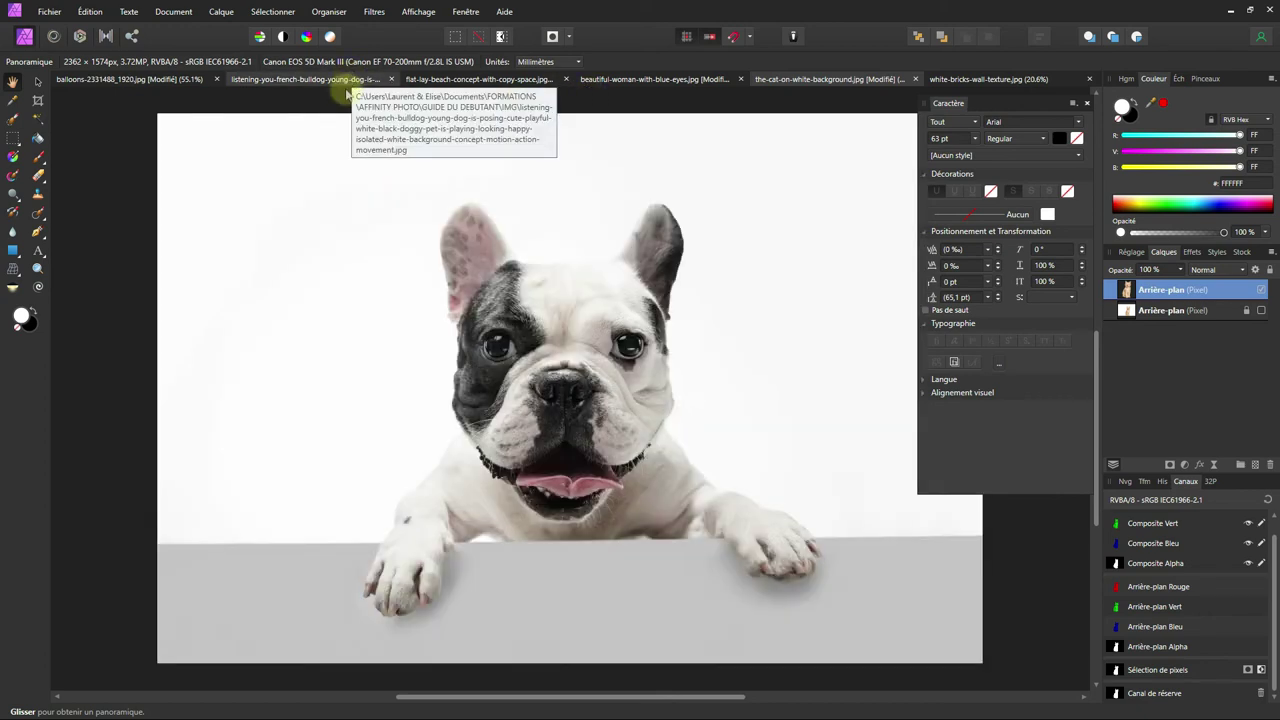
{"action": "key", "text": "ctrl+v"}
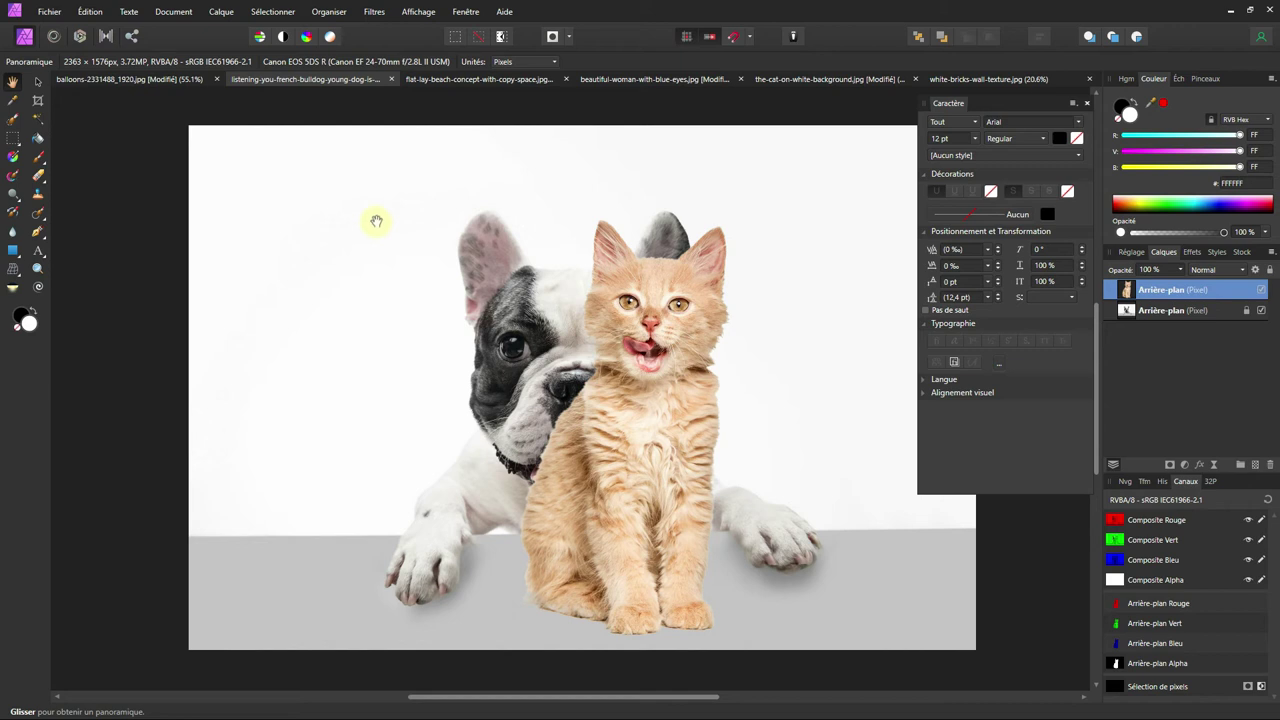
{"action": "left_click", "coordinate": [1230, 316]}
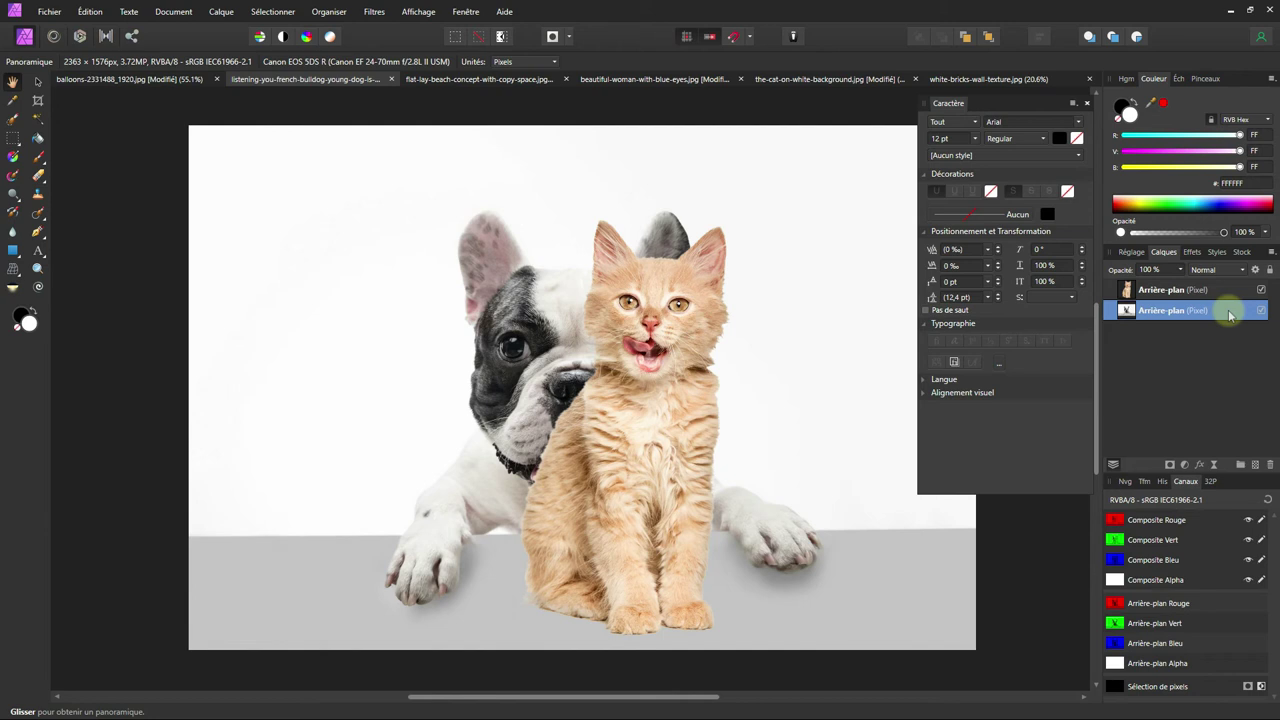
{"action": "right_click", "coordinate": [1230, 316]}
{"action": "left_click", "coordinate": [1149, 431]}
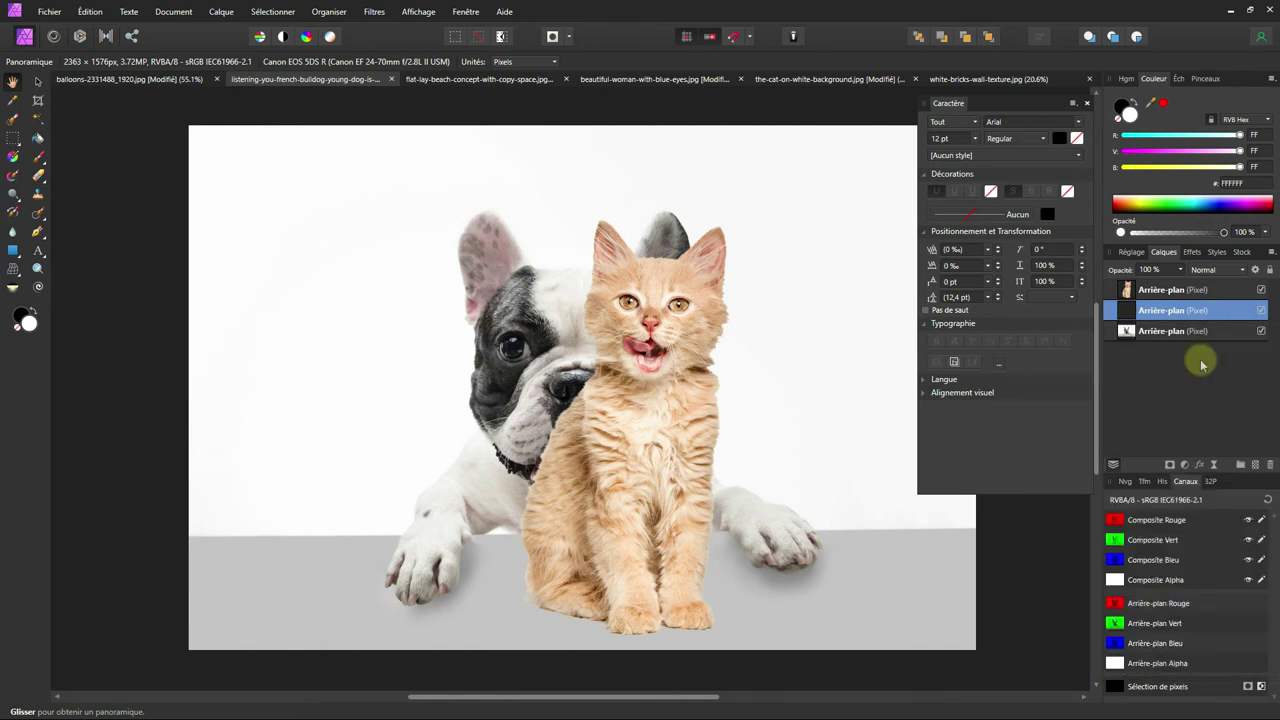
{"action": "left_click_drag", "start_coordinate": [1208, 312], "coordinate": [1200, 344]}
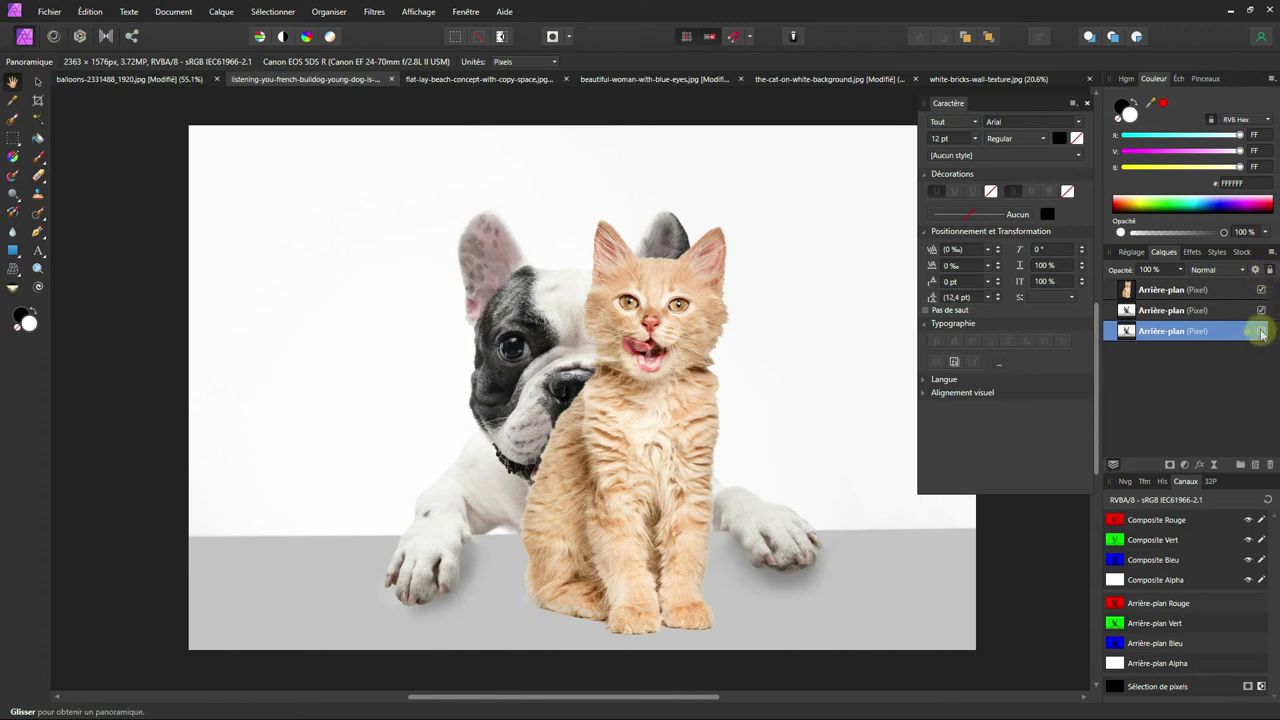
{"action": "left_click", "coordinate": [1260, 332]}
{"action": "left_click", "coordinate": [1209, 312]}
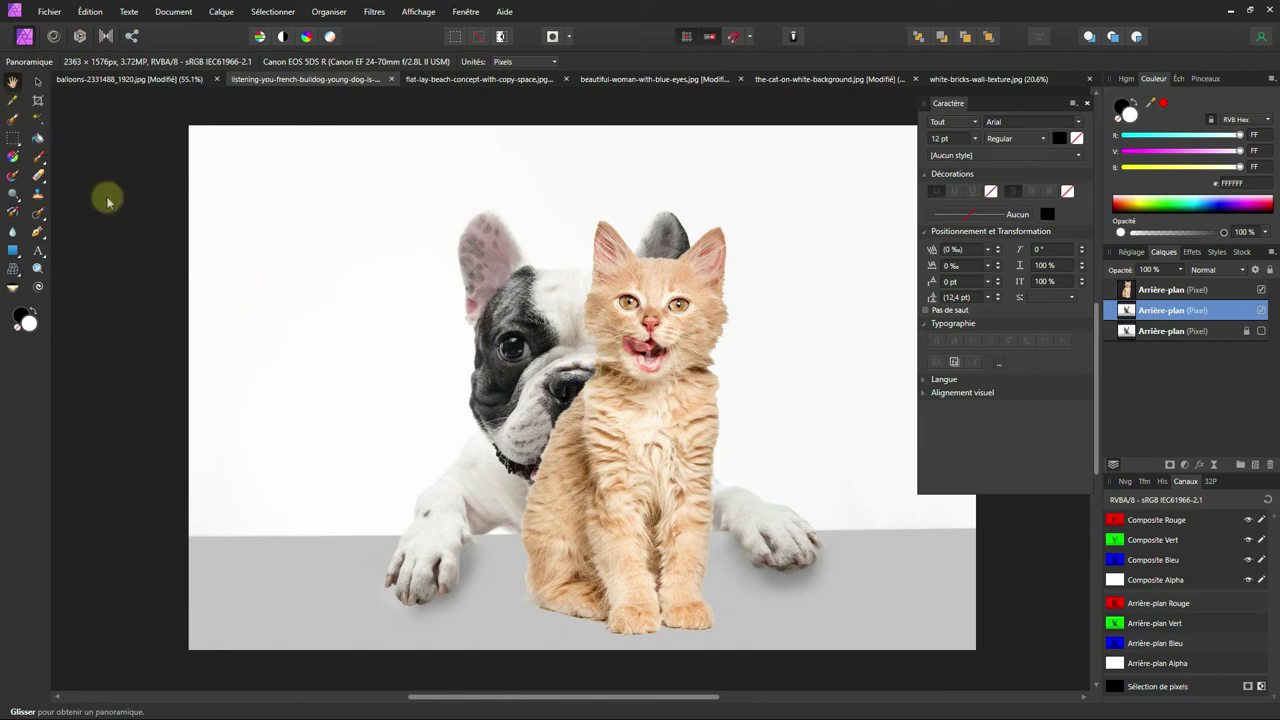
- Move the kitten layer to the photo's left edge beside the bulldog and enlarge it slightly
{"action": "left_click", "coordinate": [1155, 290]}
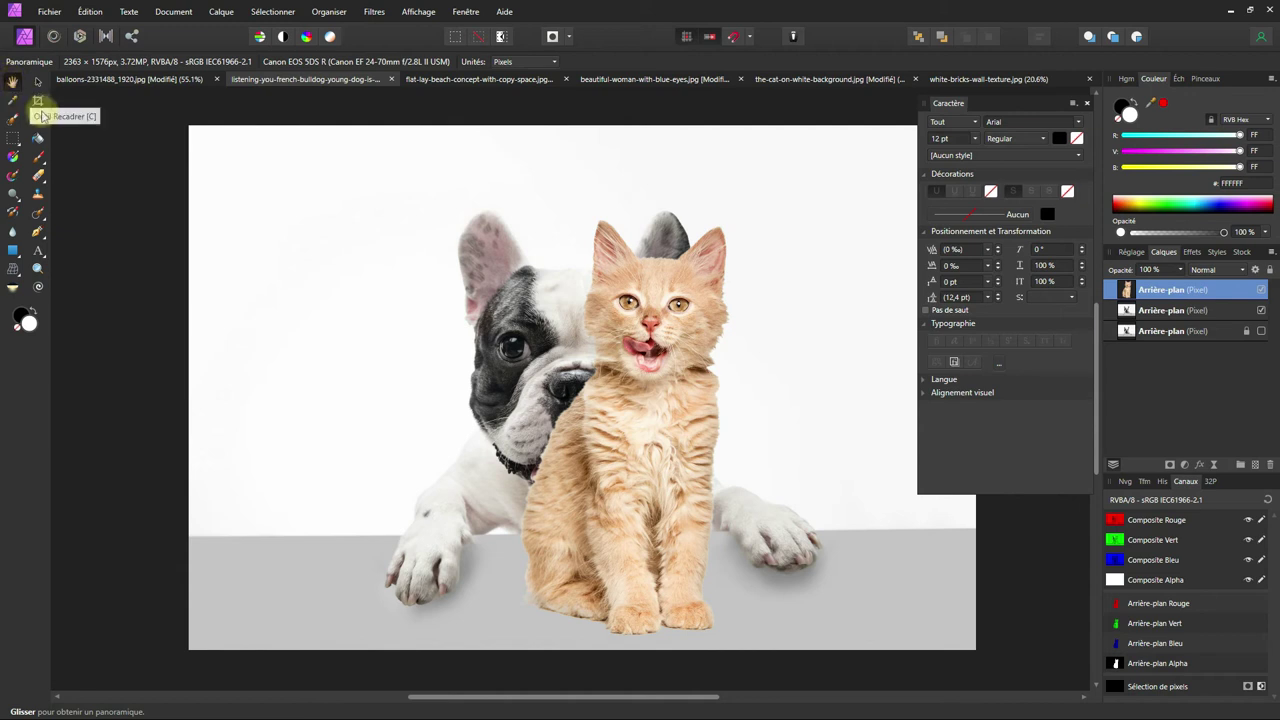
{"action": "left_click", "coordinate": [37, 84]}
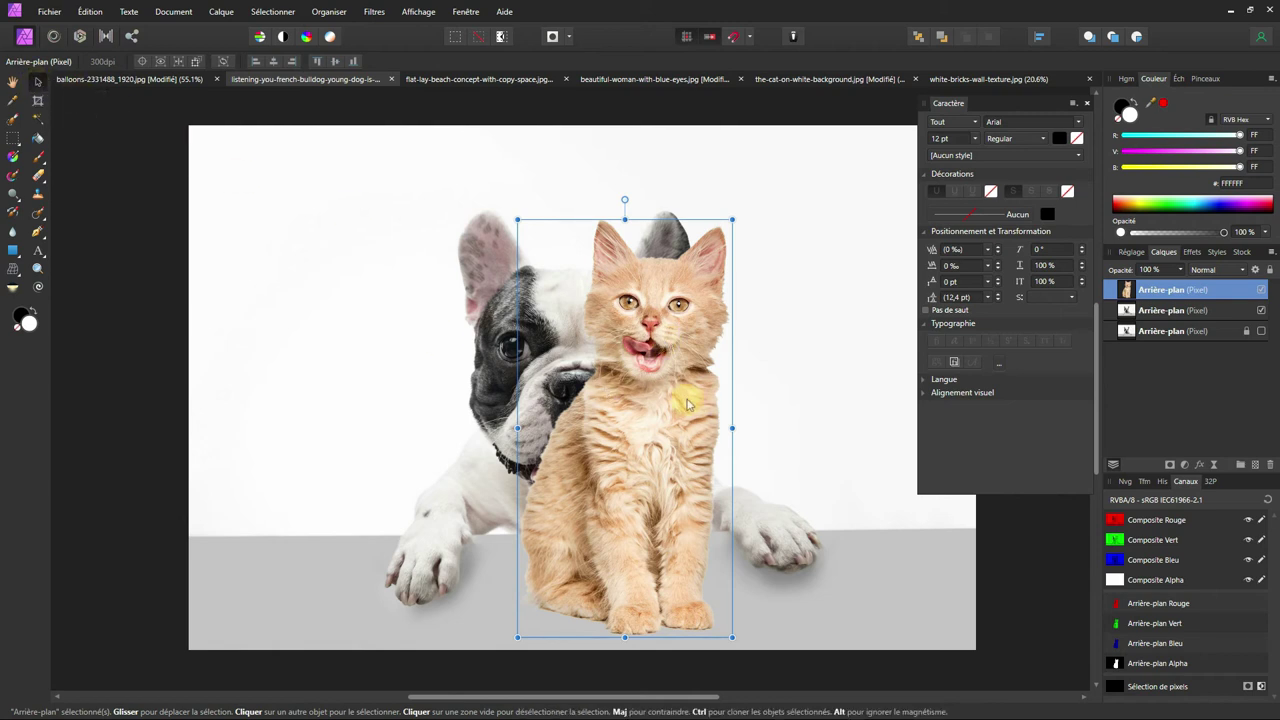
{"action": "mouse_move", "coordinate": [673, 397]}
{"action": "left_mouse_down"}
{"action": "mouse_move", "coordinate": [352, 410]}
{"action": "mouse_move", "coordinate": [326, 449]}
{"action": "mouse_move", "coordinate": [320, 536]}
{"action": "left_mouse_up"}
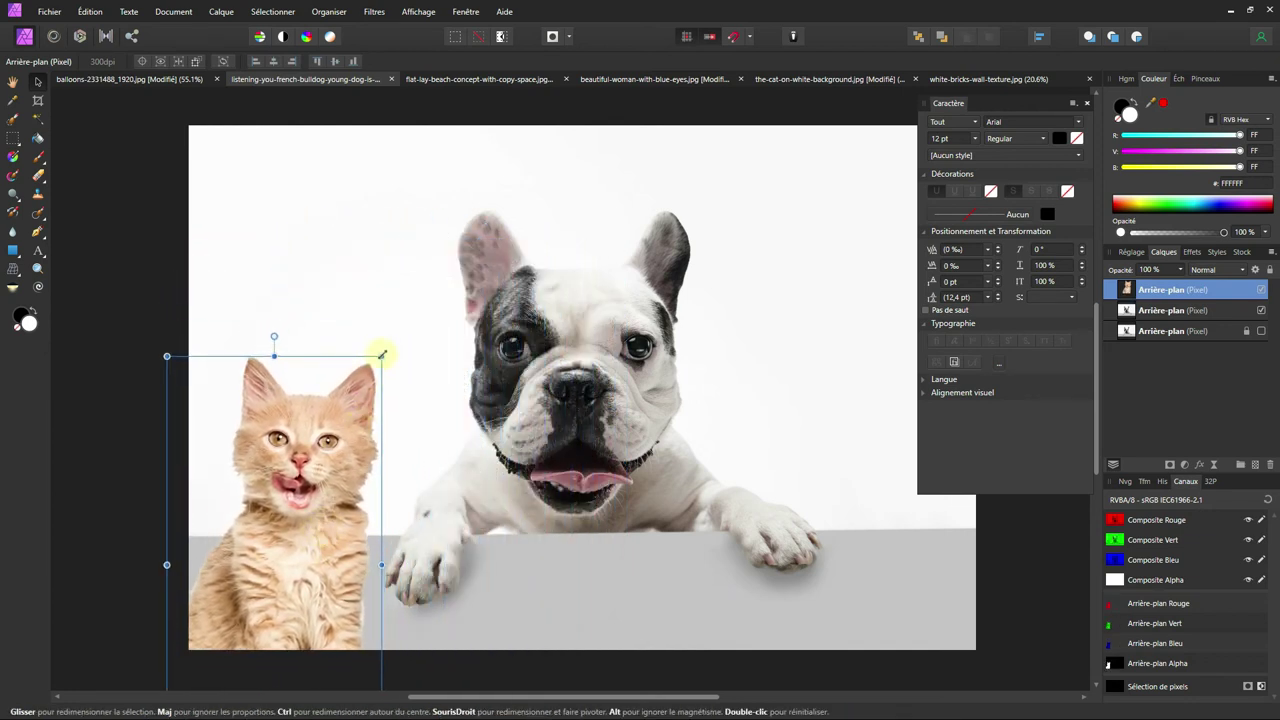
{"action": "left_click_drag", "start_coordinate": [381, 355], "coordinate": [443, 286]}
{"action": "left_click_drag", "start_coordinate": [378, 380], "coordinate": [362, 388]}
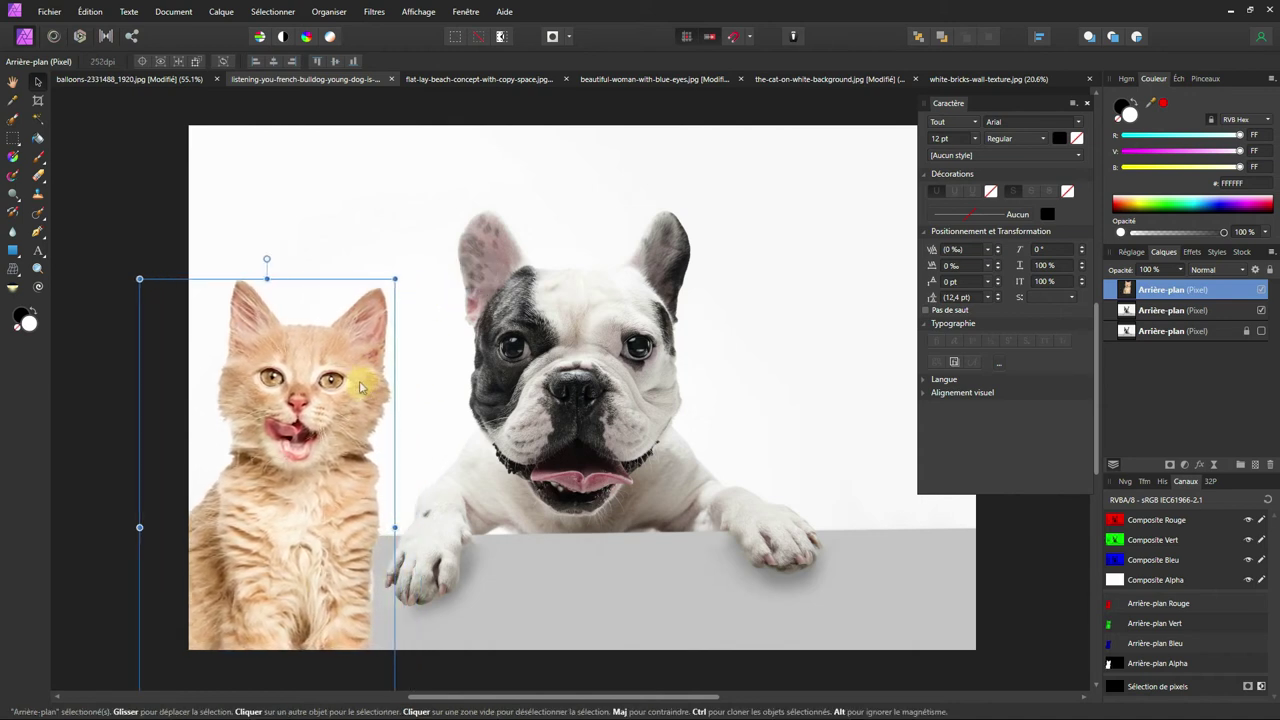
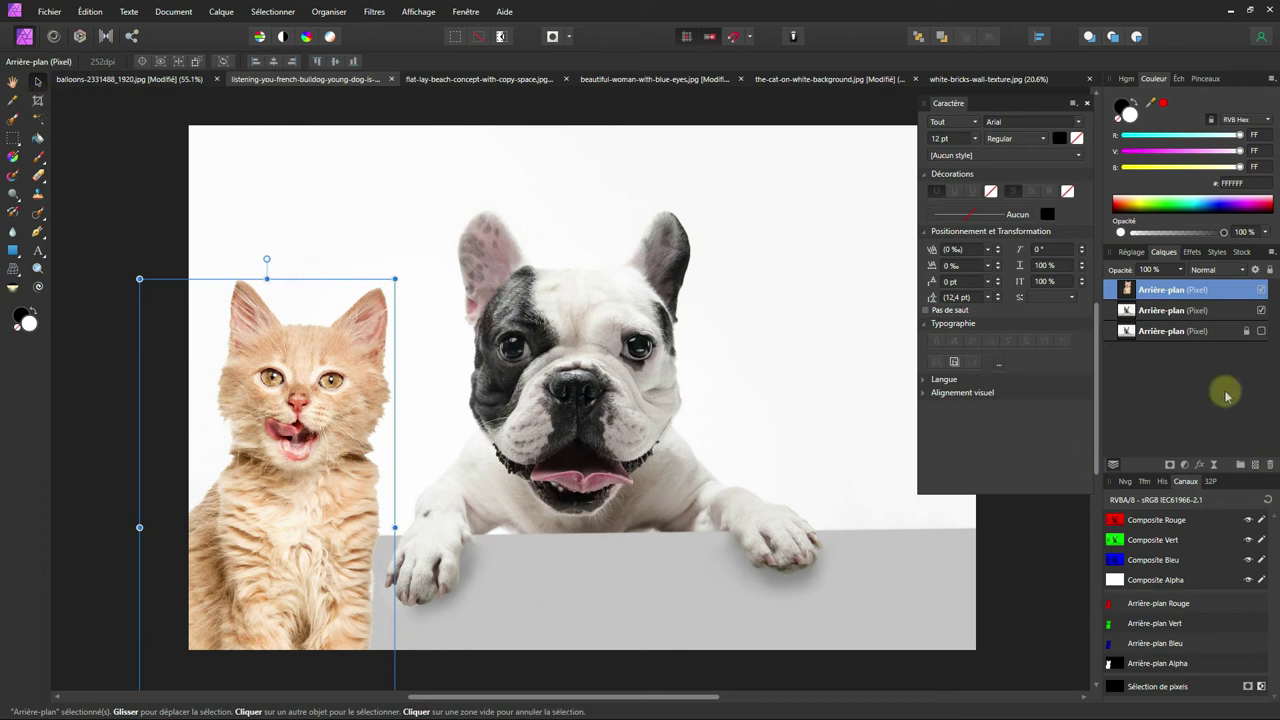
- Hide the cat layer and marquee-select the empty grey ledge area at lower left
{"action": "left_click", "coordinate": [1155, 314]}
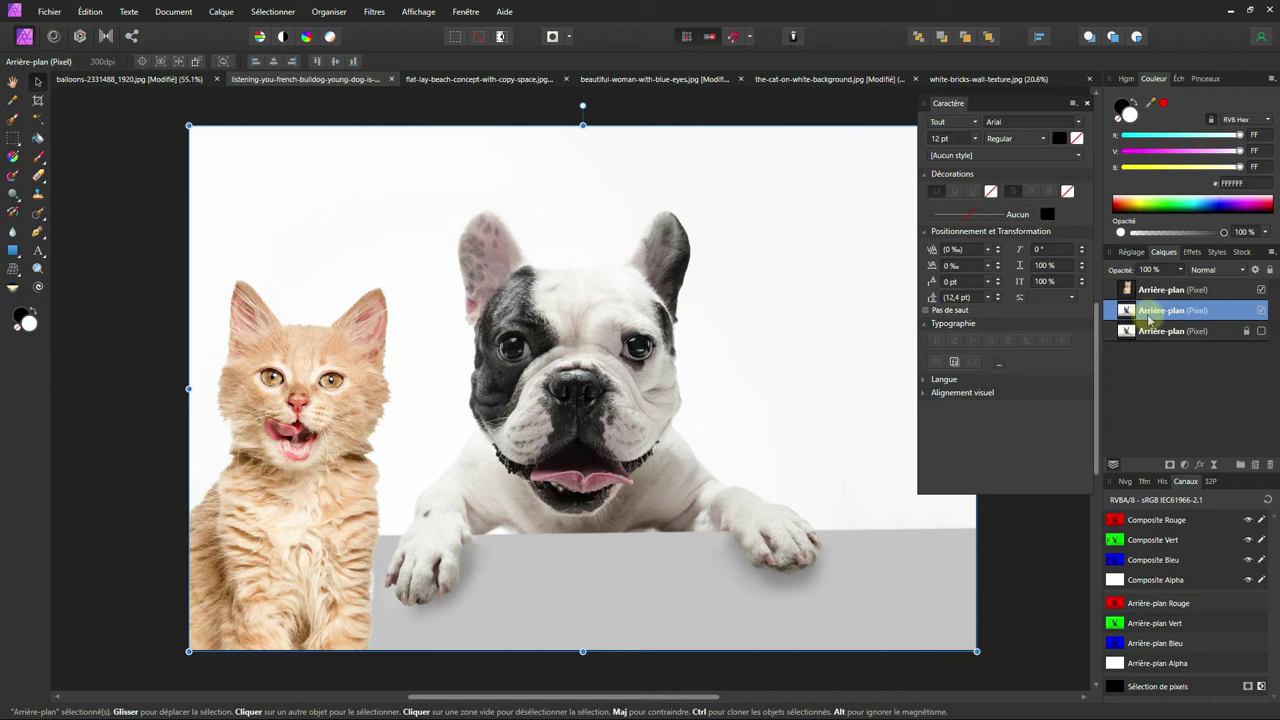
{"action": "left_click", "coordinate": [1261, 290]}
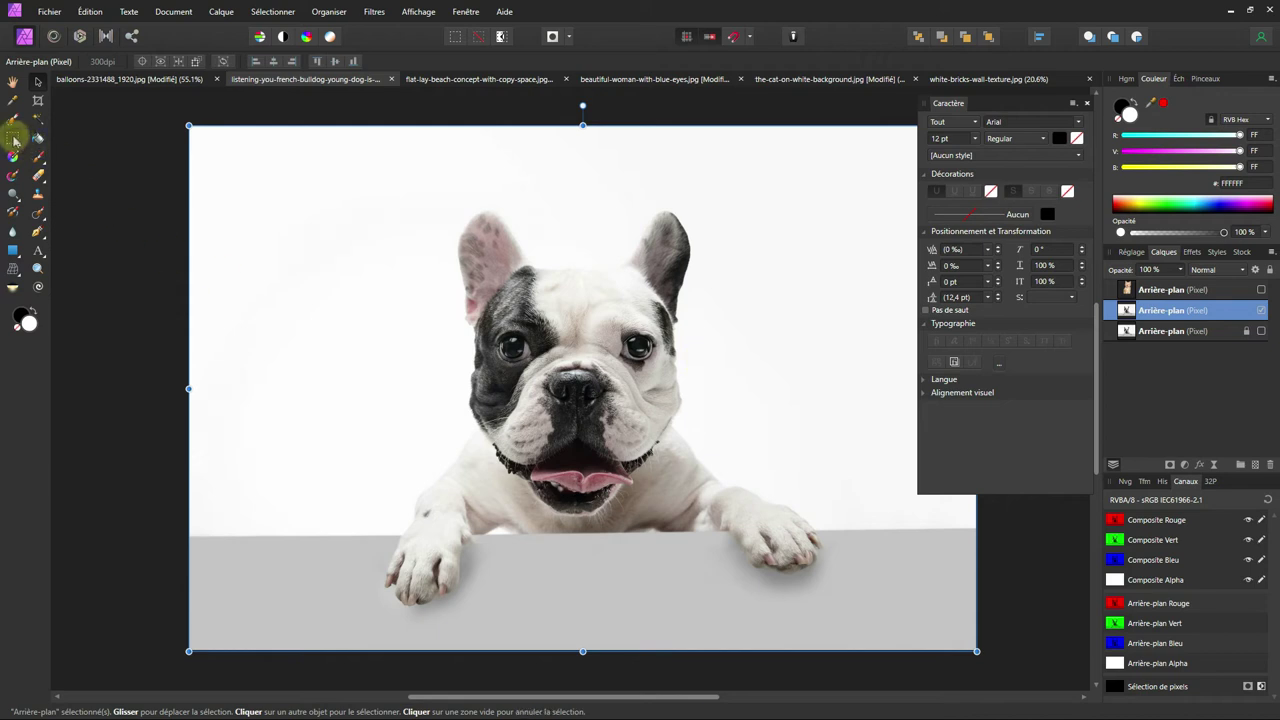
{"action": "left_click", "coordinate": [13, 136]}
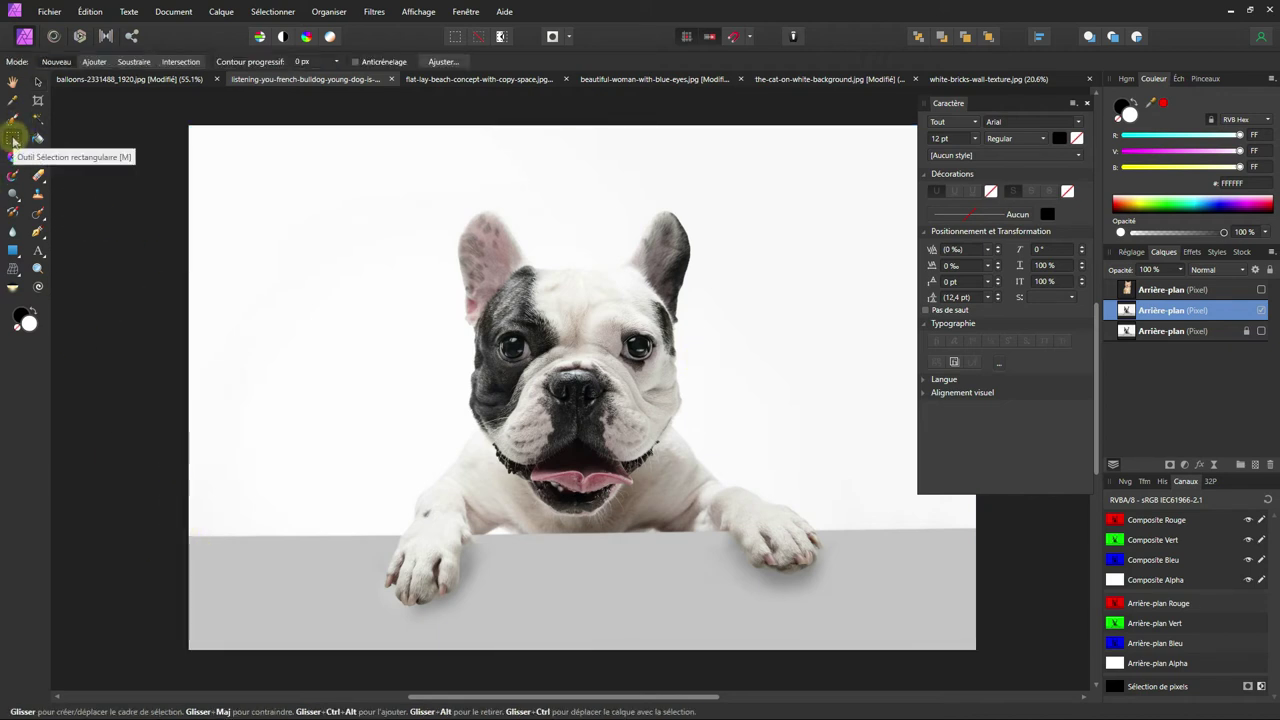
{"action": "scroll", "coordinate": [255, 592], "scroll_direction": "up", "scroll_amount": 1}
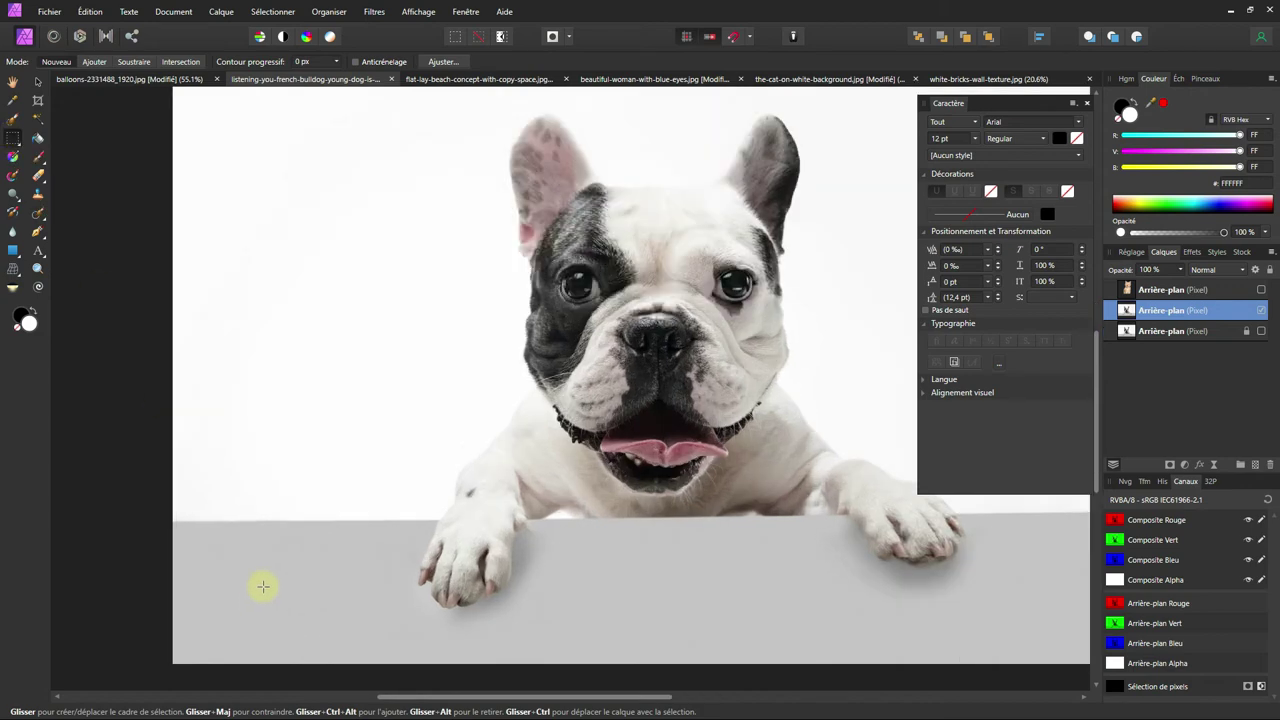
{"action": "scroll", "coordinate": [263, 585], "scroll_direction": "up", "scroll_amount": 1}
{"action": "scroll", "coordinate": [466, 480], "scroll_direction": "up", "scroll_amount": 1}
{"action": "scroll", "coordinate": [300, 466], "scroll_direction": "up", "scroll_amount": 1}
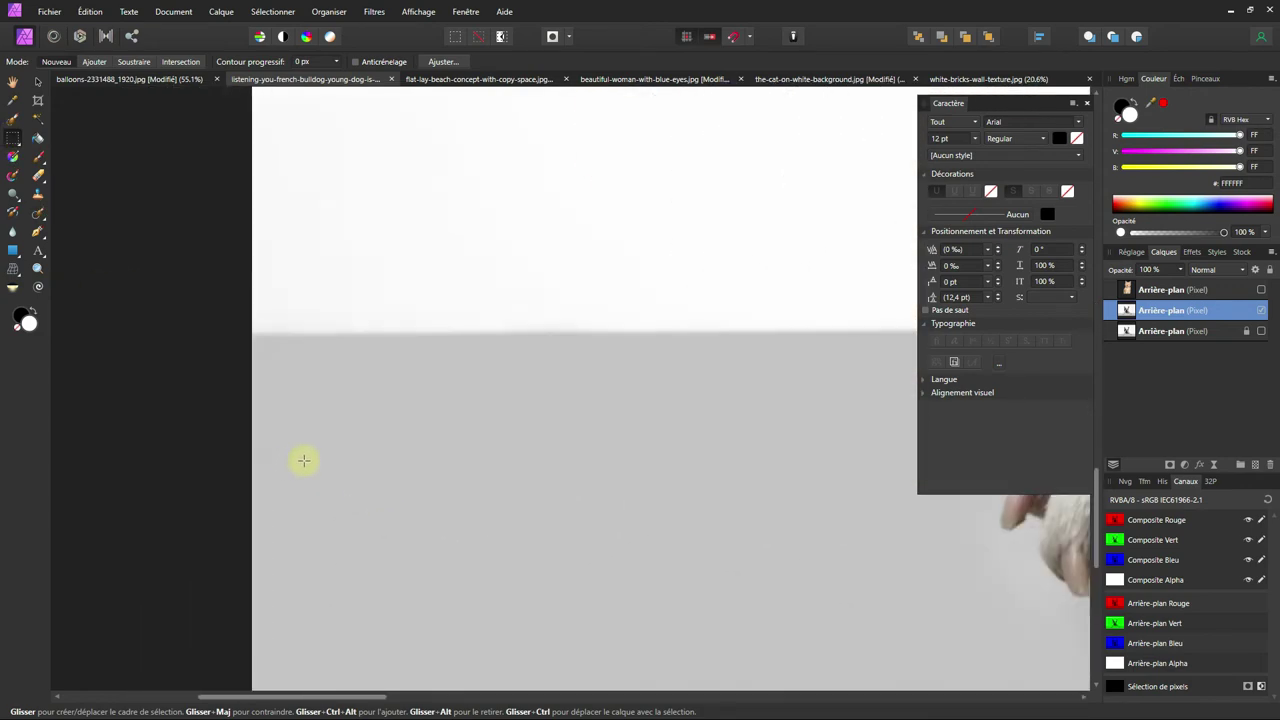
{"action": "scroll", "coordinate": [385, 494], "scroll_direction": "up", "scroll_amount": 1}
{"action": "scroll", "coordinate": [385, 494], "scroll_direction": "down", "scroll_amount": 1}
{"action": "scroll", "coordinate": [394, 380], "scroll_direction": "down", "scroll_amount": 1}
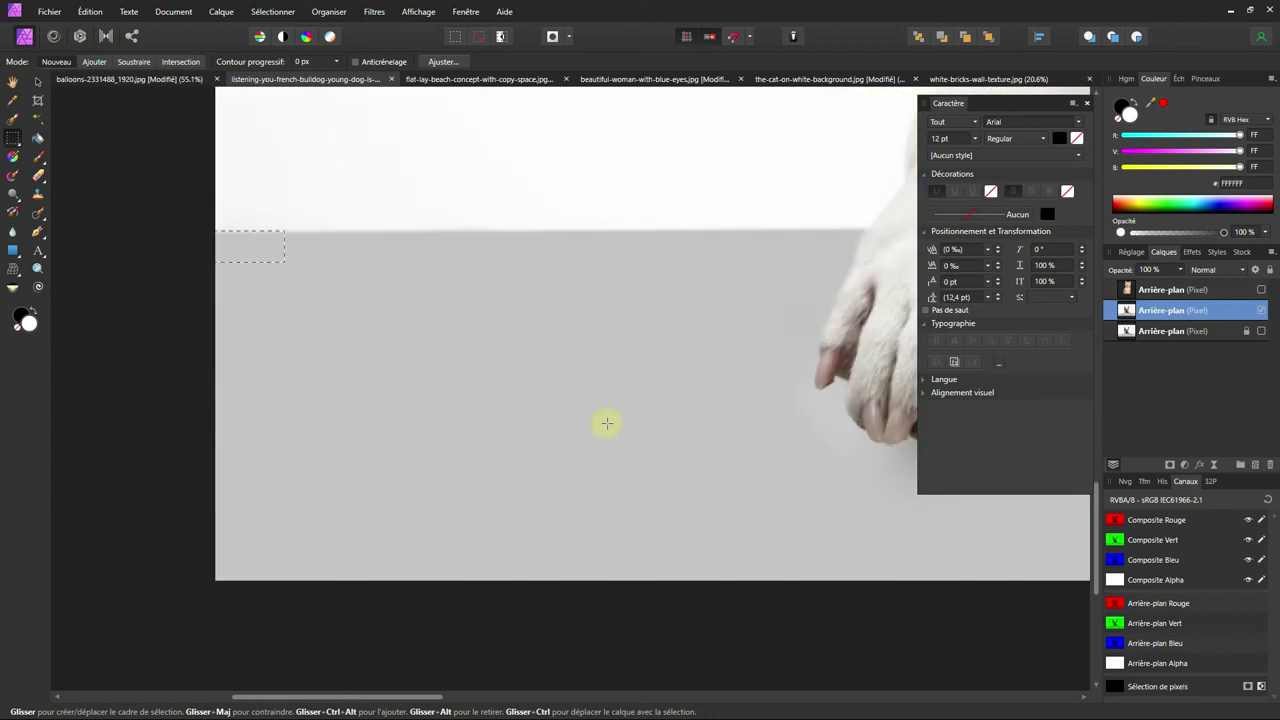
{"action": "left_click_drag", "start_coordinate": [606, 423], "coordinate": [805, 577]}
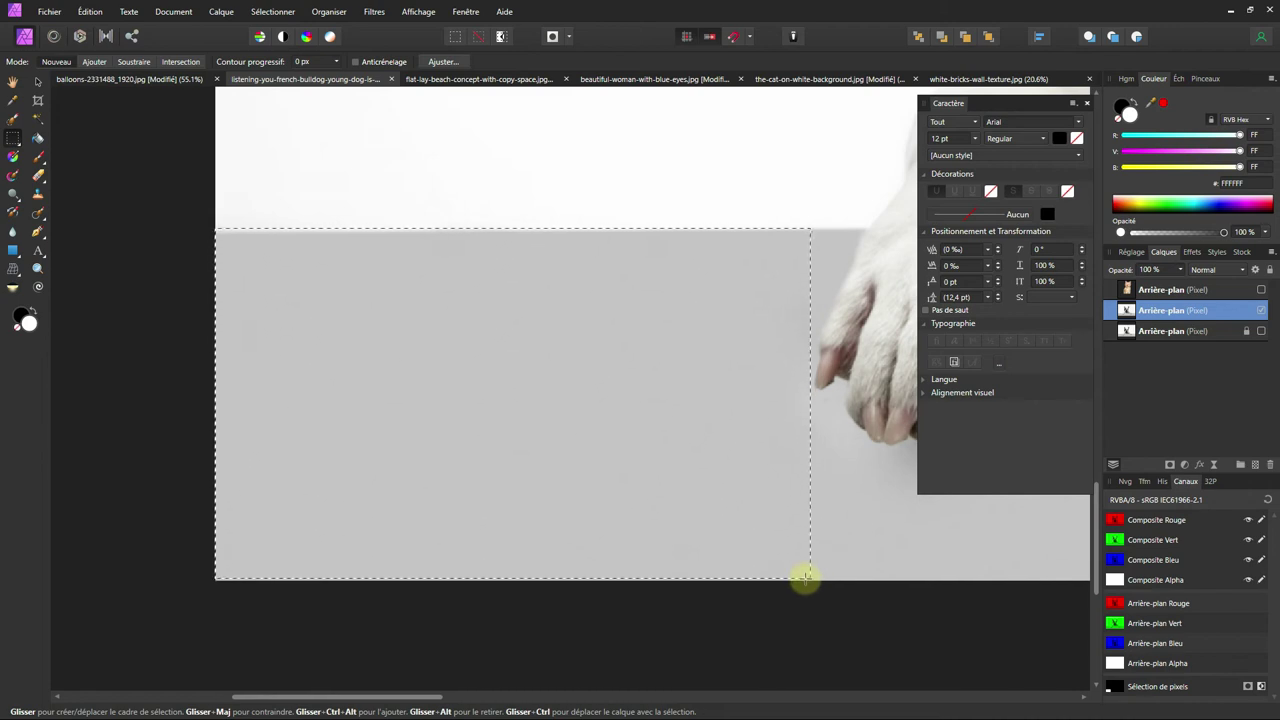
- Copy and paste the grey ledge onto a new layer, then clear the selection
{"action": "key", "text": "ctrl+c"}
{"action": "key", "text": "ctrl+v"}
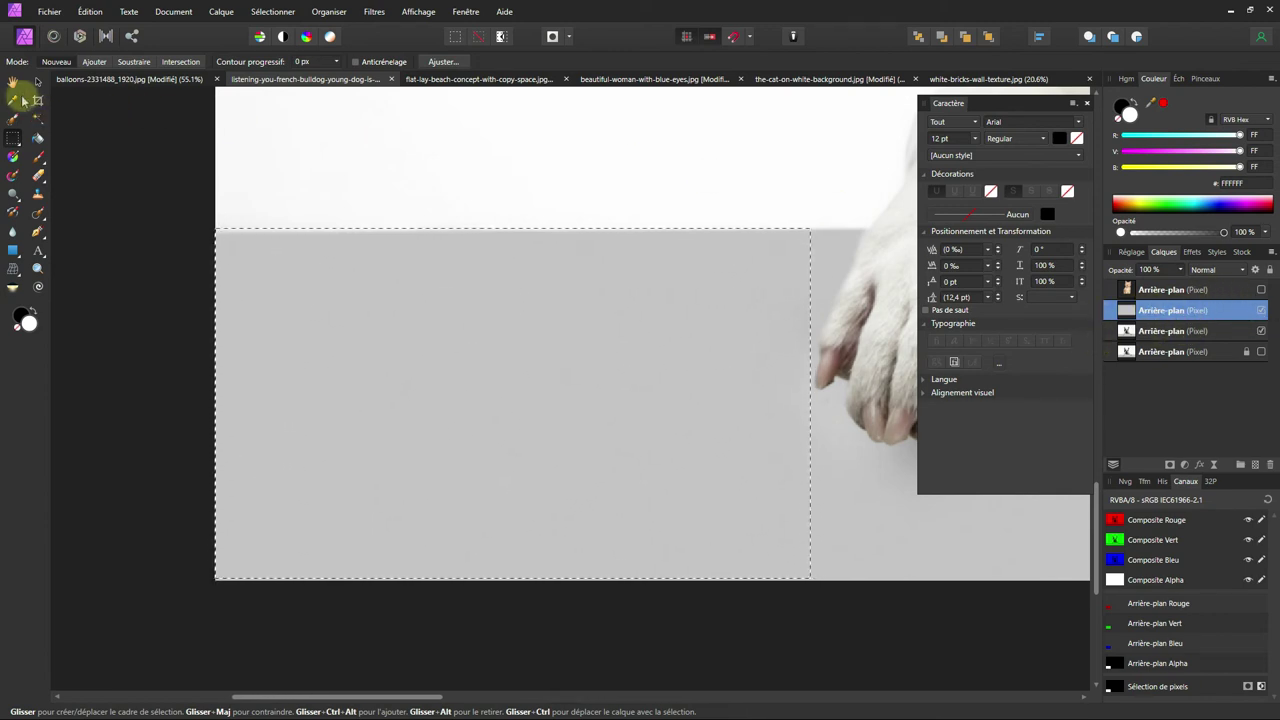
{"action": "left_click", "coordinate": [125, 172]}
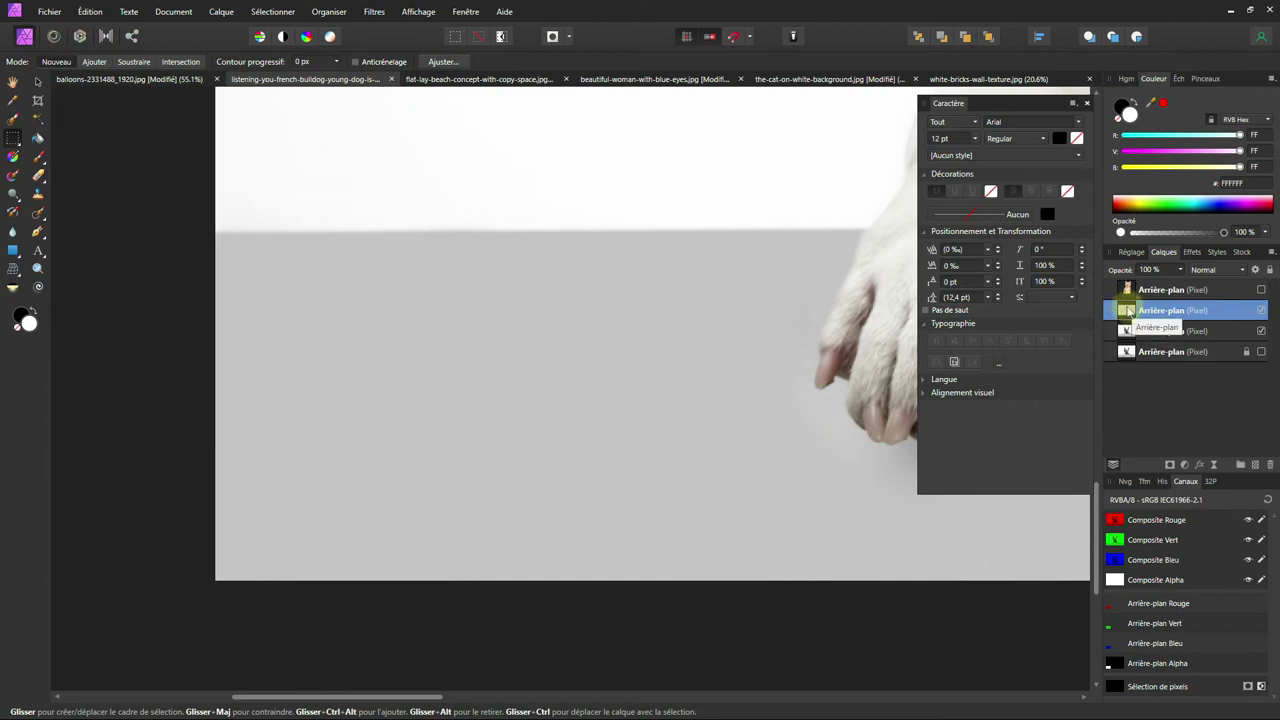
{"action": "scroll", "coordinate": [611, 360], "scroll_direction": "down", "scroll_amount": 2}
{"action": "scroll", "coordinate": [614, 364], "scroll_direction": "down", "scroll_amount": 1}
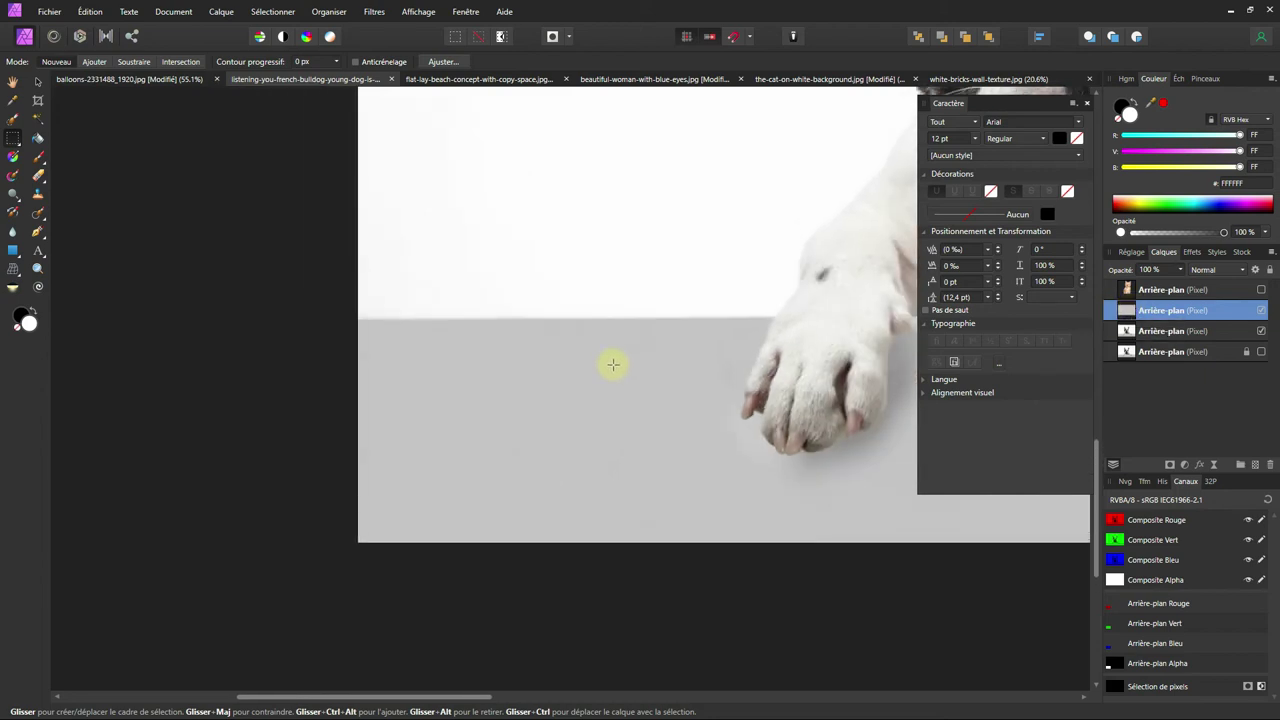
{"action": "scroll", "coordinate": [618, 370], "scroll_direction": "down", "scroll_amount": 1}
- Show the cat again and move the pasted ledge layer above the cat
{"action": "left_click", "coordinate": [1261, 289]}
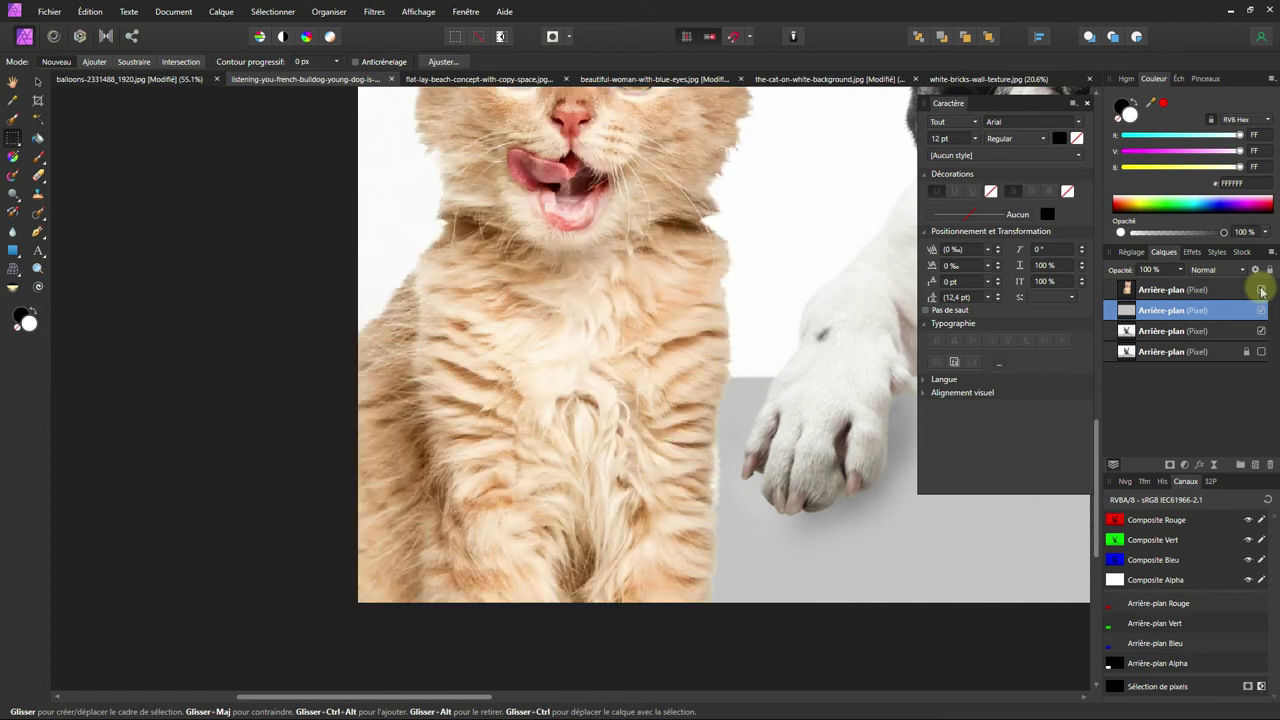
{"action": "scroll", "coordinate": [714, 400], "scroll_direction": "up", "scroll_amount": 2}
{"action": "scroll", "coordinate": [723, 400], "scroll_direction": "up", "scroll_amount": 3}
{"action": "scroll", "coordinate": [886, 428], "scroll_direction": "up", "scroll_amount": 2}
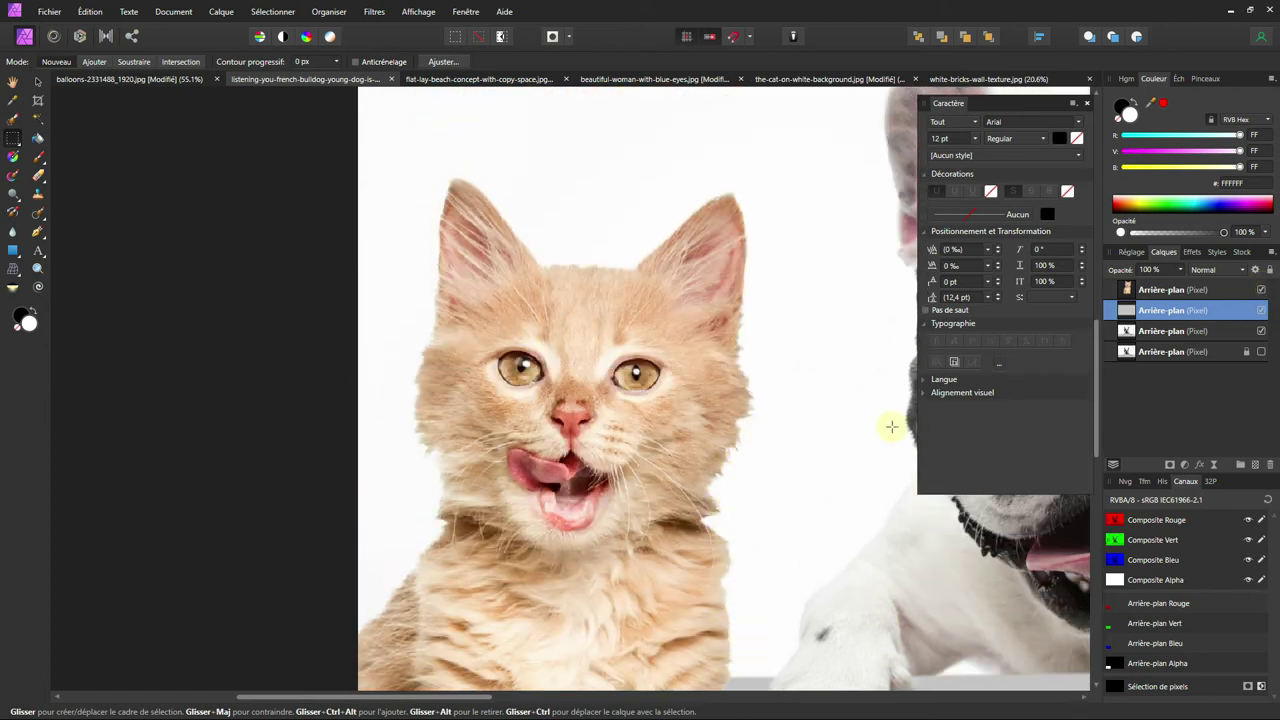
{"action": "mouse_move", "coordinate": [1235, 320]}
{"action": "left_mouse_down"}
{"action": "mouse_move", "coordinate": [1224, 343]}
{"action": "mouse_move", "coordinate": [1201, 277]}
{"action": "left_mouse_up"}
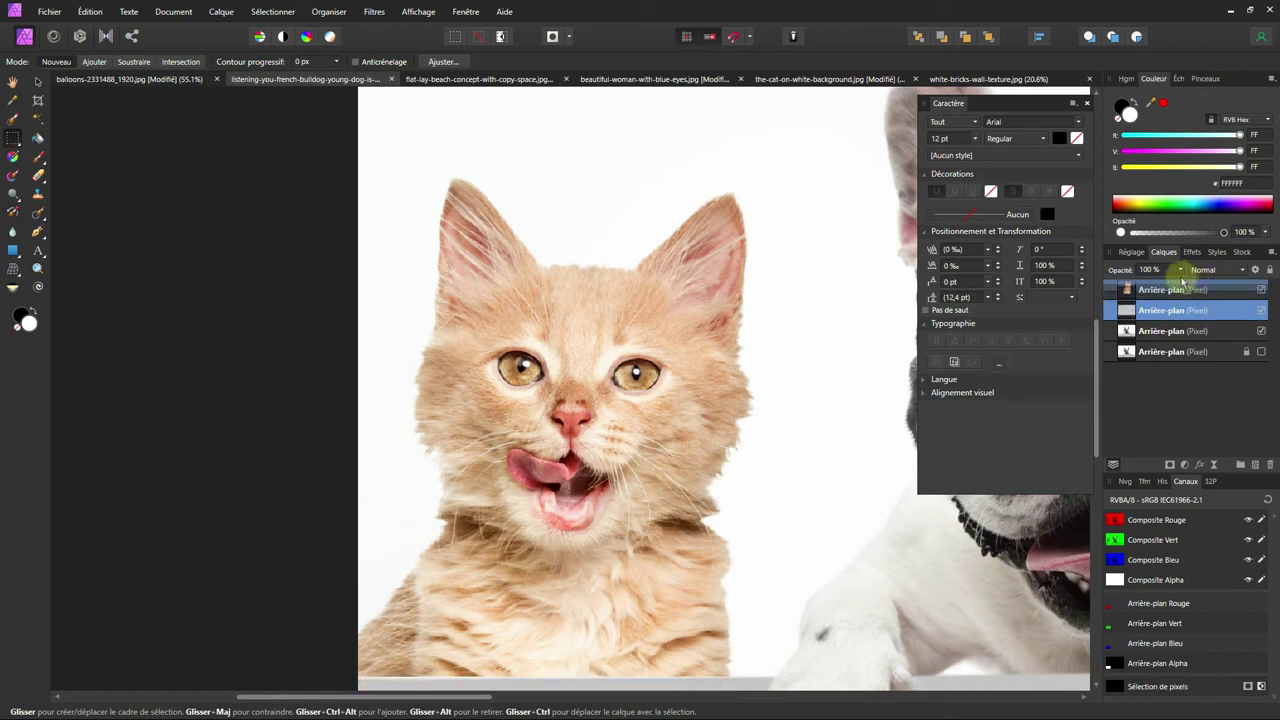
{"action": "left_click_drag", "start_coordinate": [1201, 277], "coordinate": [1181, 282]}
{"action": "scroll", "coordinate": [728, 430], "scroll_direction": "down", "scroll_amount": 3}
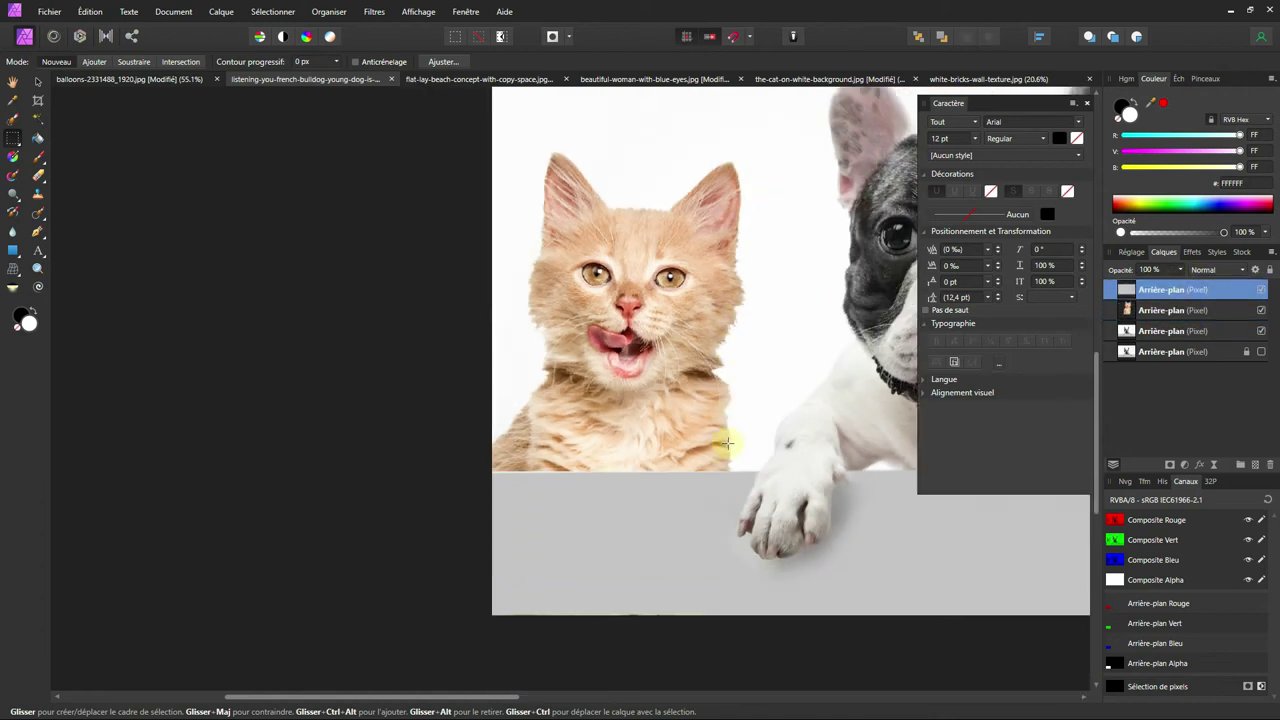
{"action": "scroll", "coordinate": [727, 442], "scroll_direction": "down", "scroll_amount": 1}
- Pan to check the cat now sits behind the ledge beside the dog
{"action": "mouse_move", "coordinate": [771, 420]}
{"action": "left_mouse_down"}
{"action": "mouse_move", "coordinate": [486, 420]}
{"action": "mouse_move", "coordinate": [427, 443]}
{"action": "left_mouse_up"}
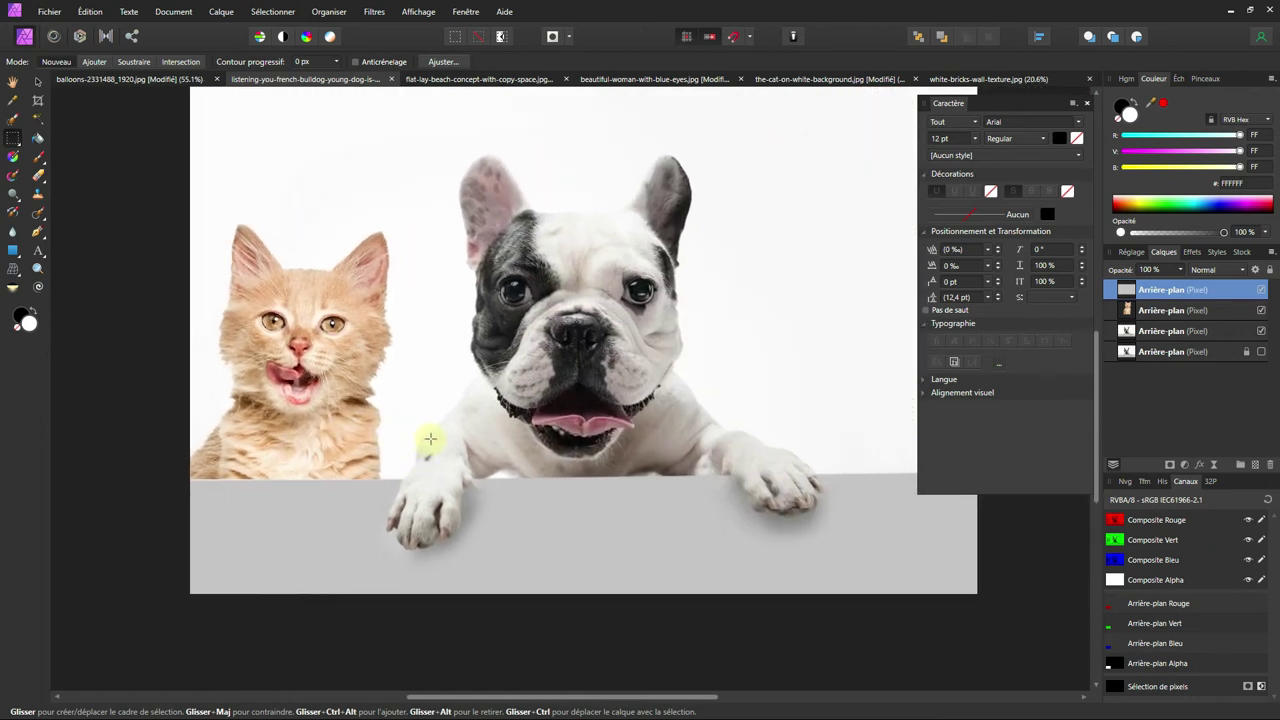
{"action": "scroll", "coordinate": [465, 368], "scroll_direction": "down", "scroll_amount": 2}
{"action": "scroll", "coordinate": [470, 383], "scroll_direction": "up", "scroll_amount": 2}
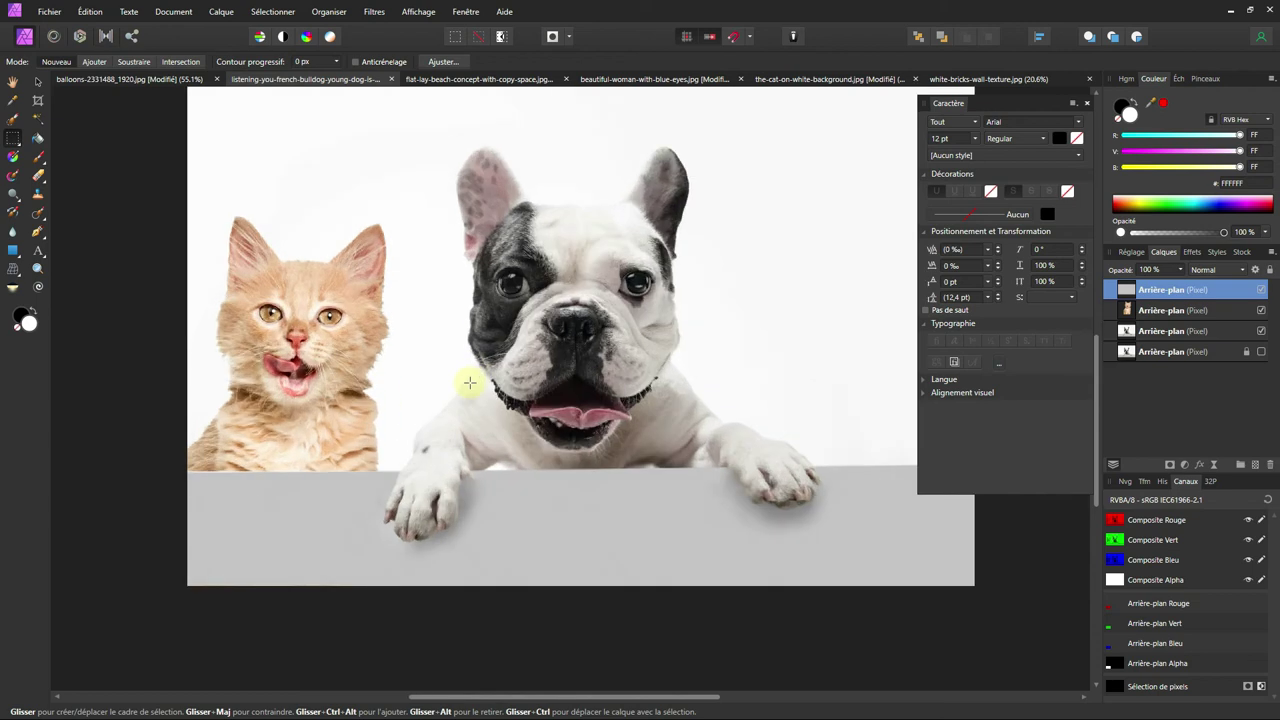
{"action": "key", "text": "w"}
{"action": "scroll", "coordinate": [627, 458], "scroll_direction": "down", "scroll_amount": 1}
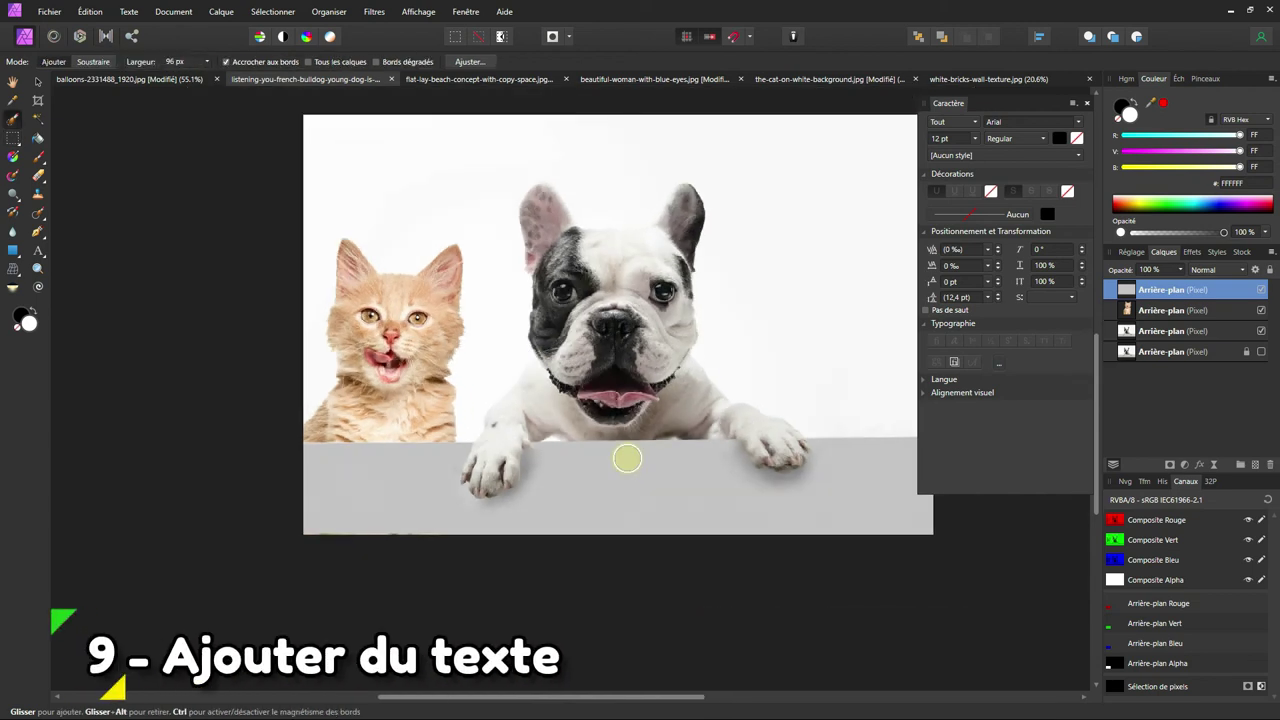
- Create an artistic text object reading 'BEST' beside the dog's ear
{"action": "left_click", "coordinate": [38, 252]}
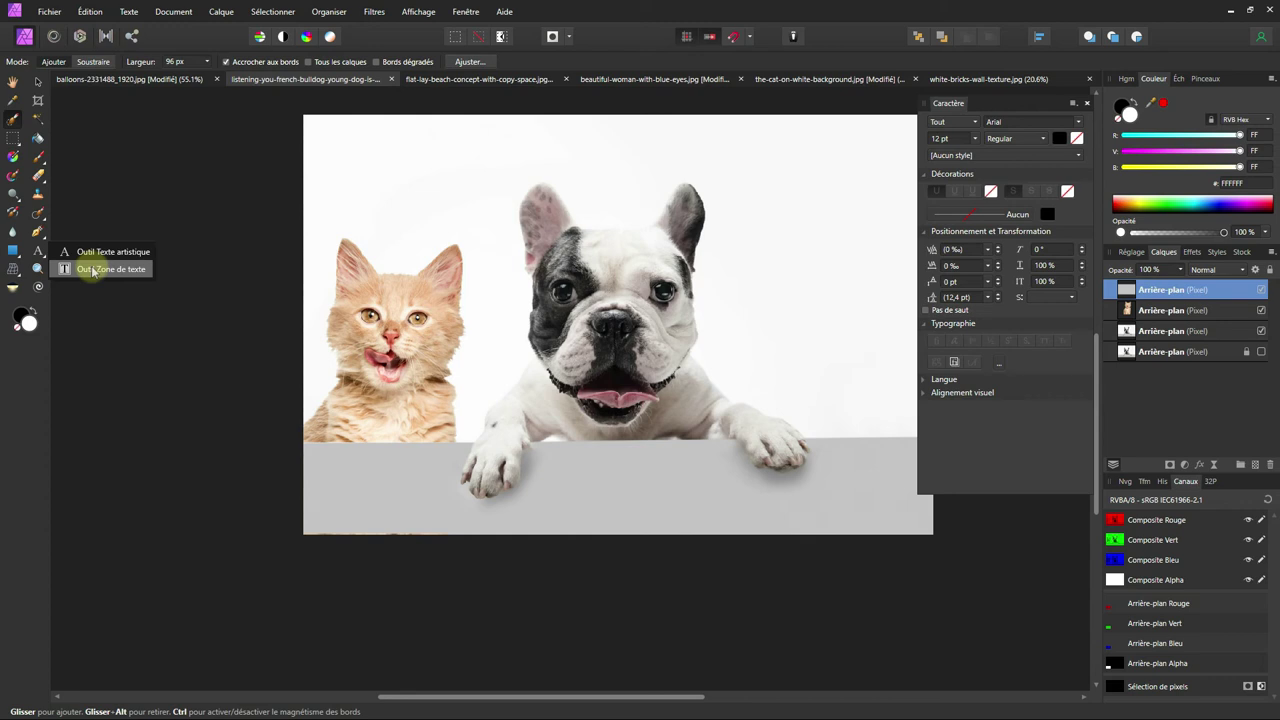
{"action": "left_click", "coordinate": [87, 252]}
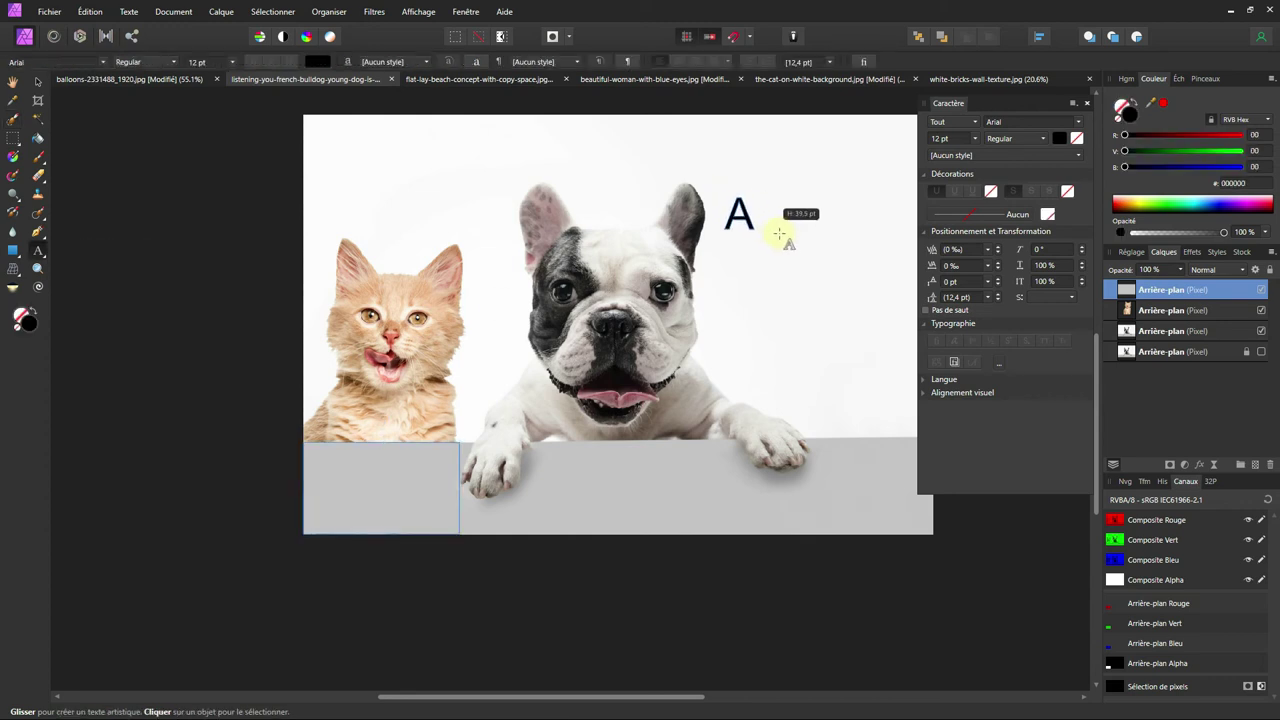
{"action": "left_click_drag", "start_coordinate": [762, 216], "coordinate": [787, 236]}
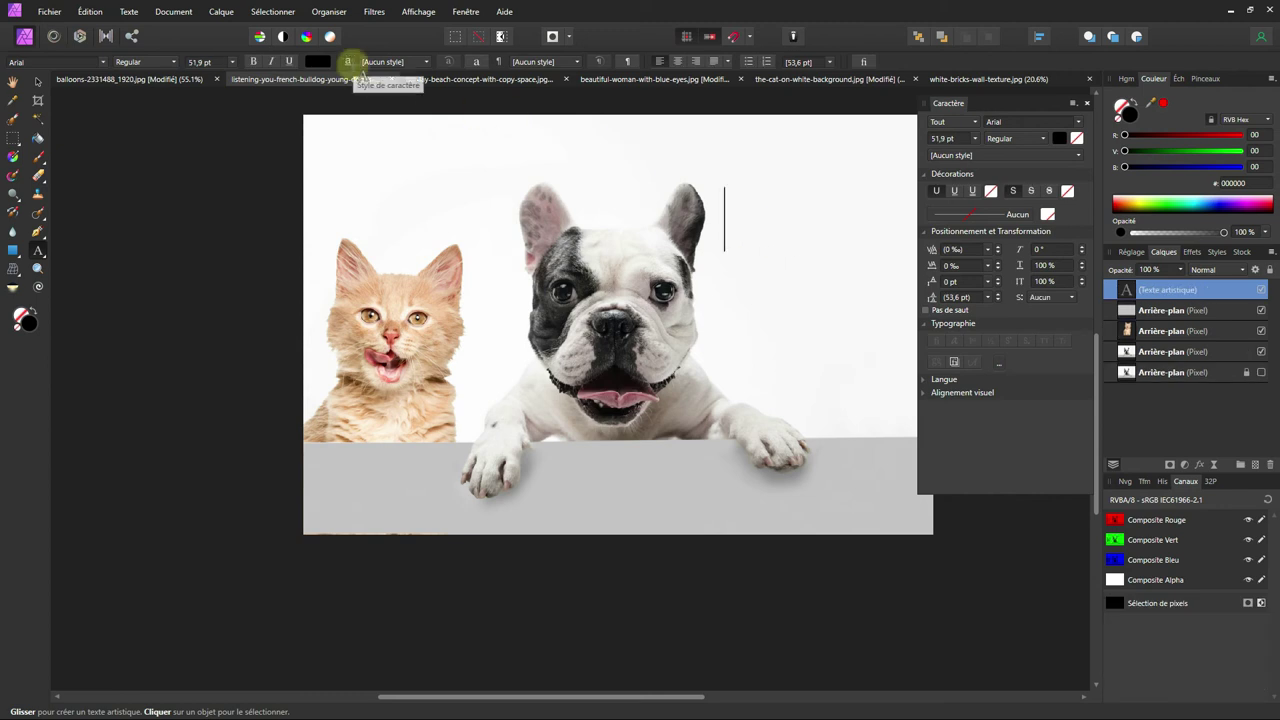
{"action": "key", "text": "shift+b"}
{"action": "type", "text": "BES"}
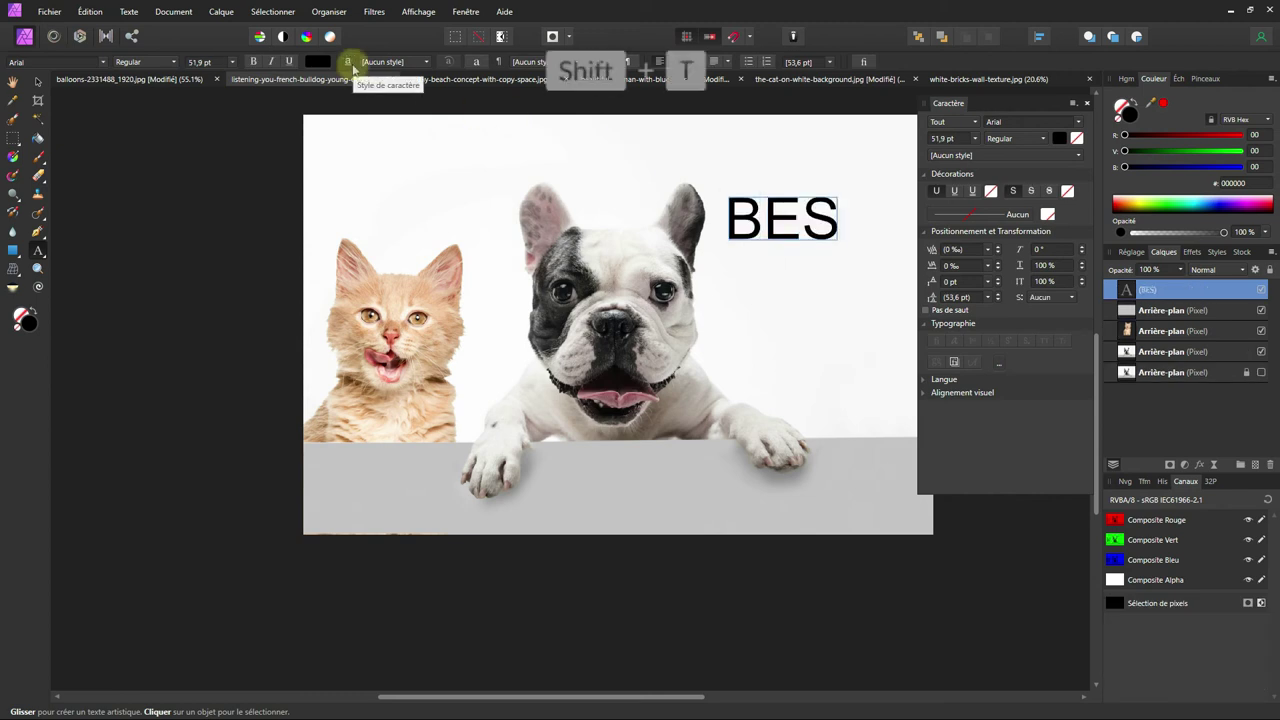
{"action": "type", "text": "T"}
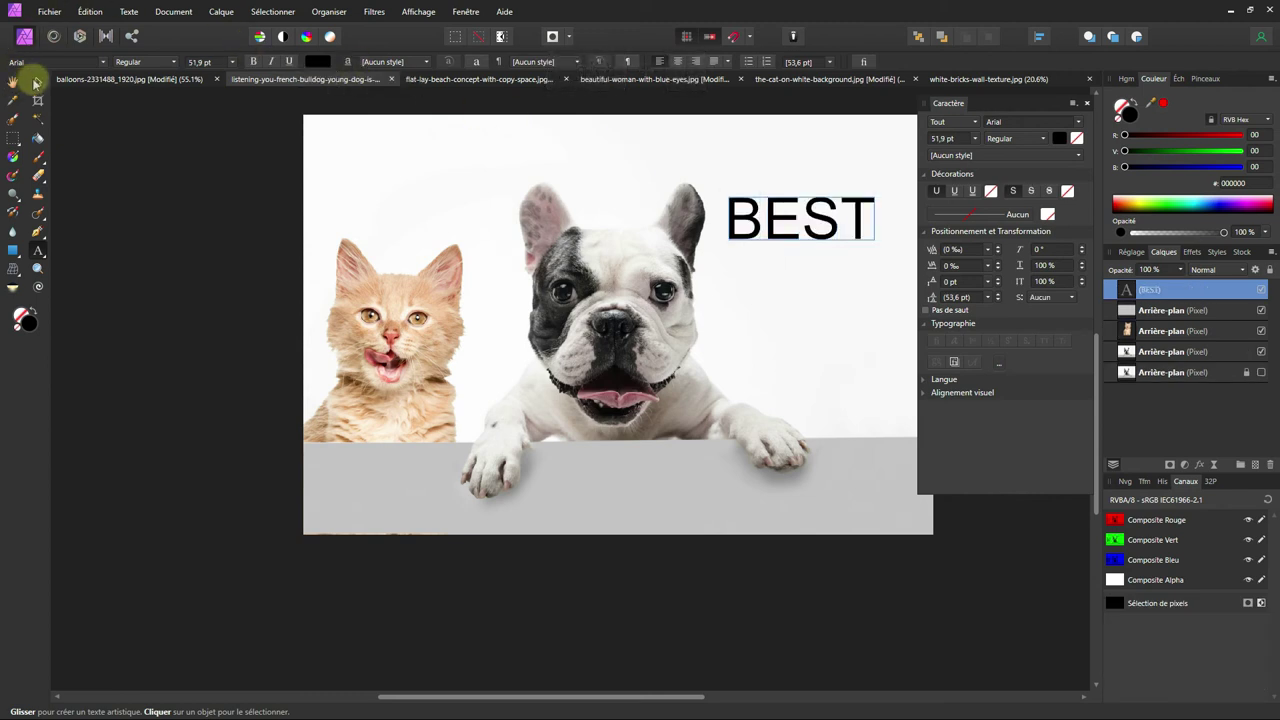
{"action": "left_click", "coordinate": [37, 81]}
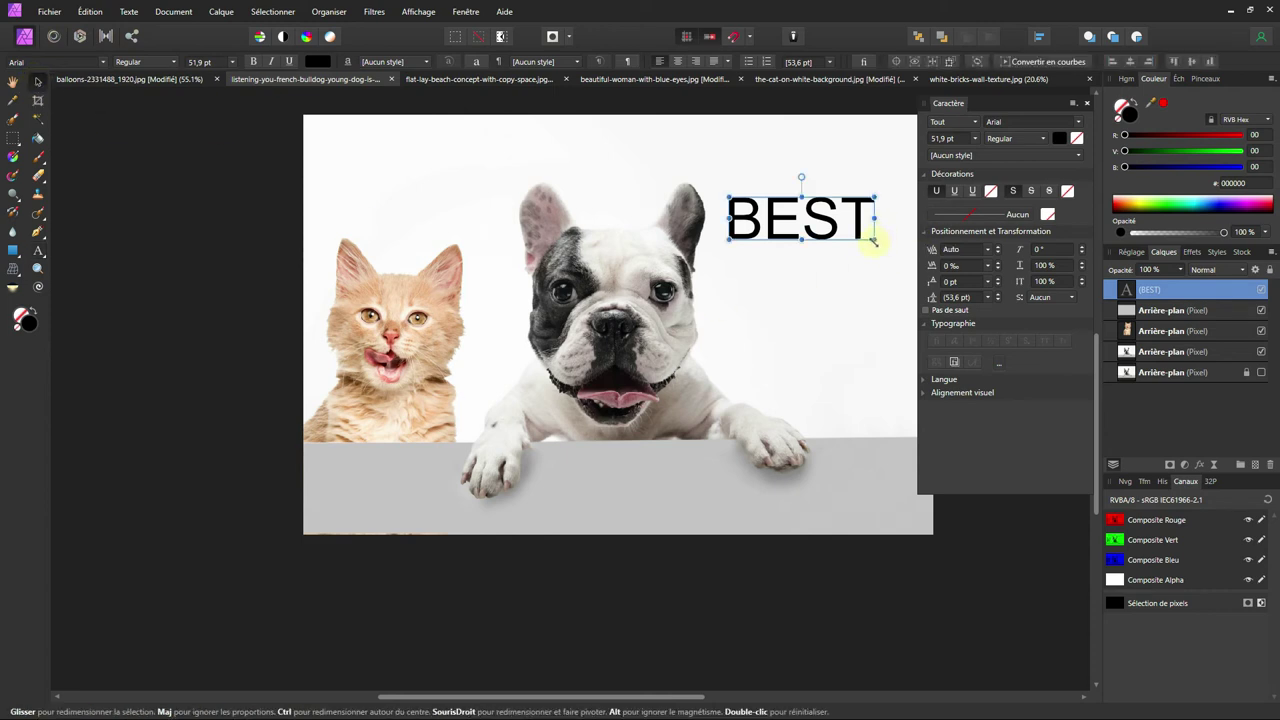
- Resize the BEST text with its handles to about 48 pt
{"action": "mouse_move", "coordinate": [875, 240]}
{"action": "left_mouse_down"}
{"action": "mouse_move", "coordinate": [818, 213]}
{"action": "mouse_move", "coordinate": [883, 263]}
{"action": "mouse_move", "coordinate": [836, 226]}
{"action": "left_mouse_up"}
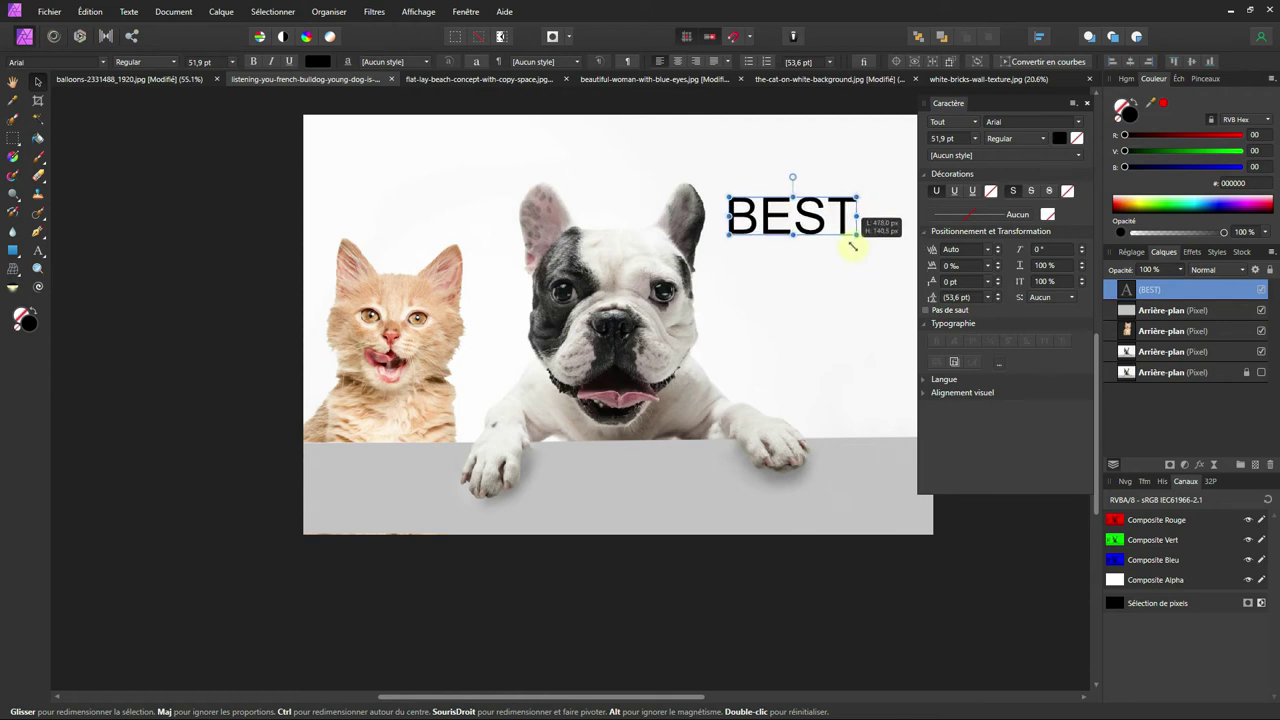
{"action": "mouse_move", "coordinate": [836, 226]}
{"action": "left_mouse_down"}
{"action": "mouse_move", "coordinate": [856, 236]}
{"action": "mouse_move", "coordinate": [797, 270]}
{"action": "left_mouse_up"}
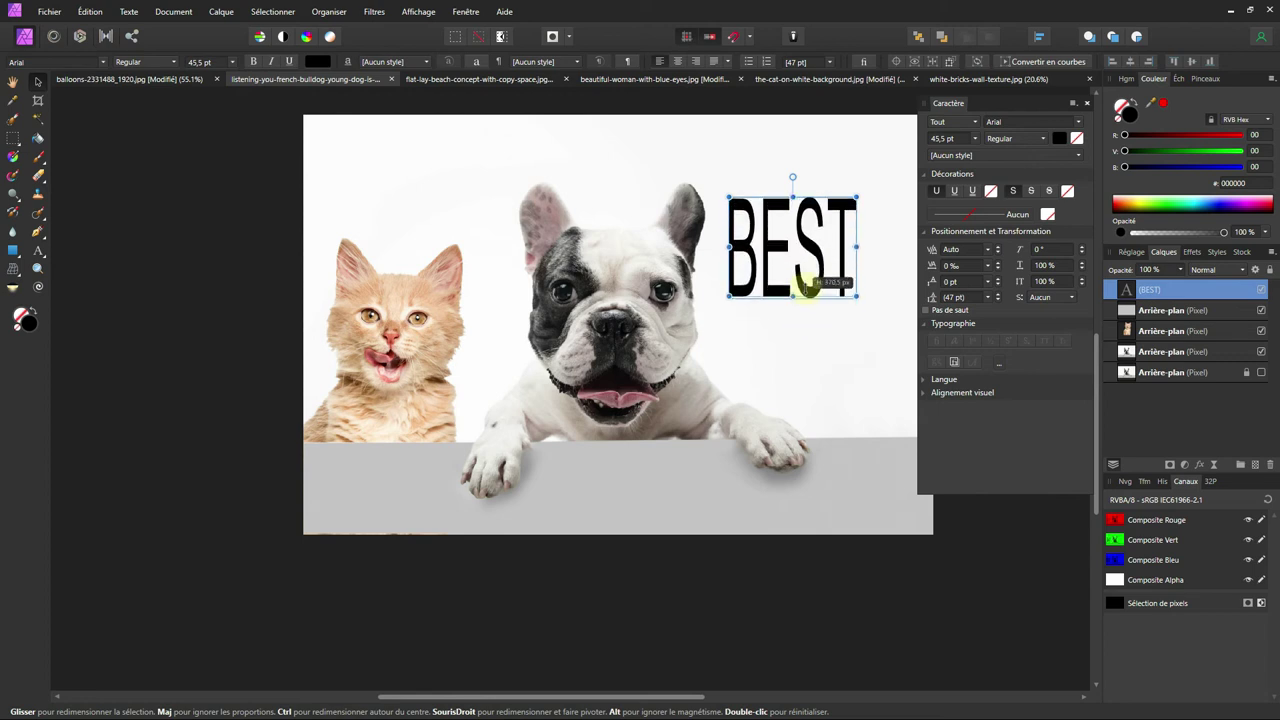
{"action": "left_click_drag", "start_coordinate": [797, 270], "coordinate": [808, 277]}
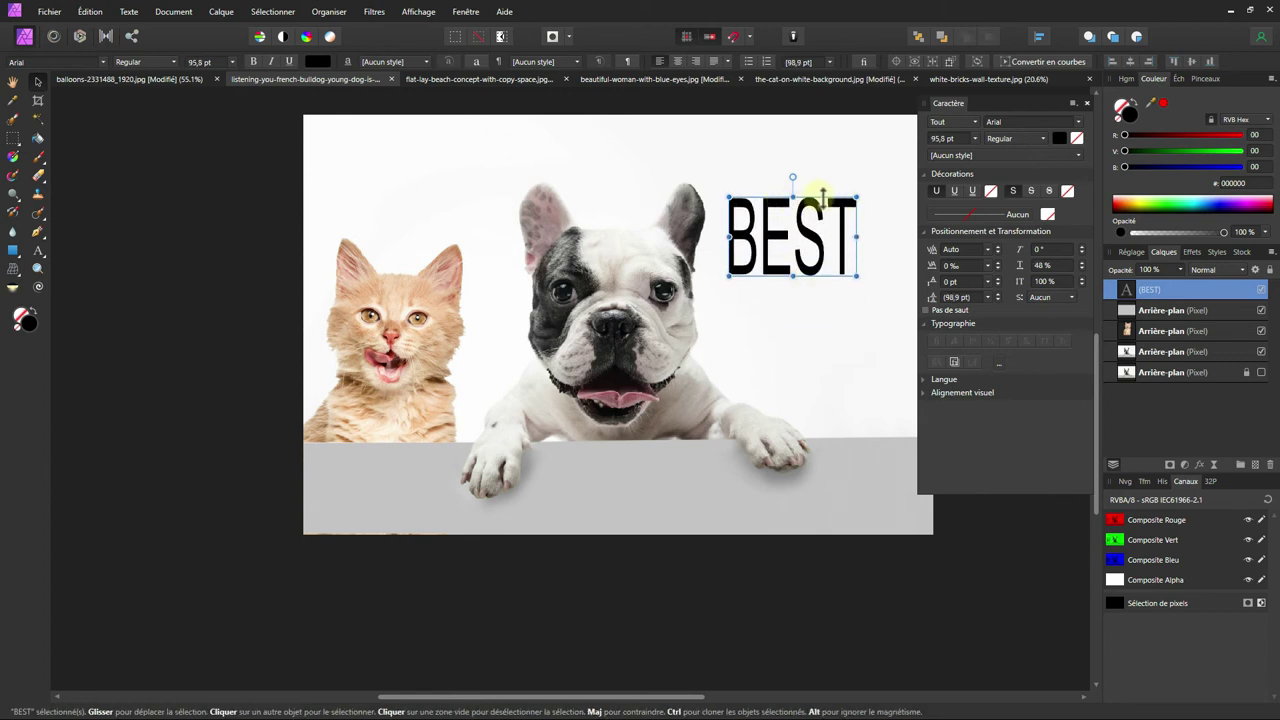
{"action": "mouse_move", "coordinate": [794, 197]}
{"action": "left_mouse_down"}
{"action": "mouse_move", "coordinate": [795, 237]}
{"action": "mouse_move", "coordinate": [822, 190]}
{"action": "left_mouse_up"}
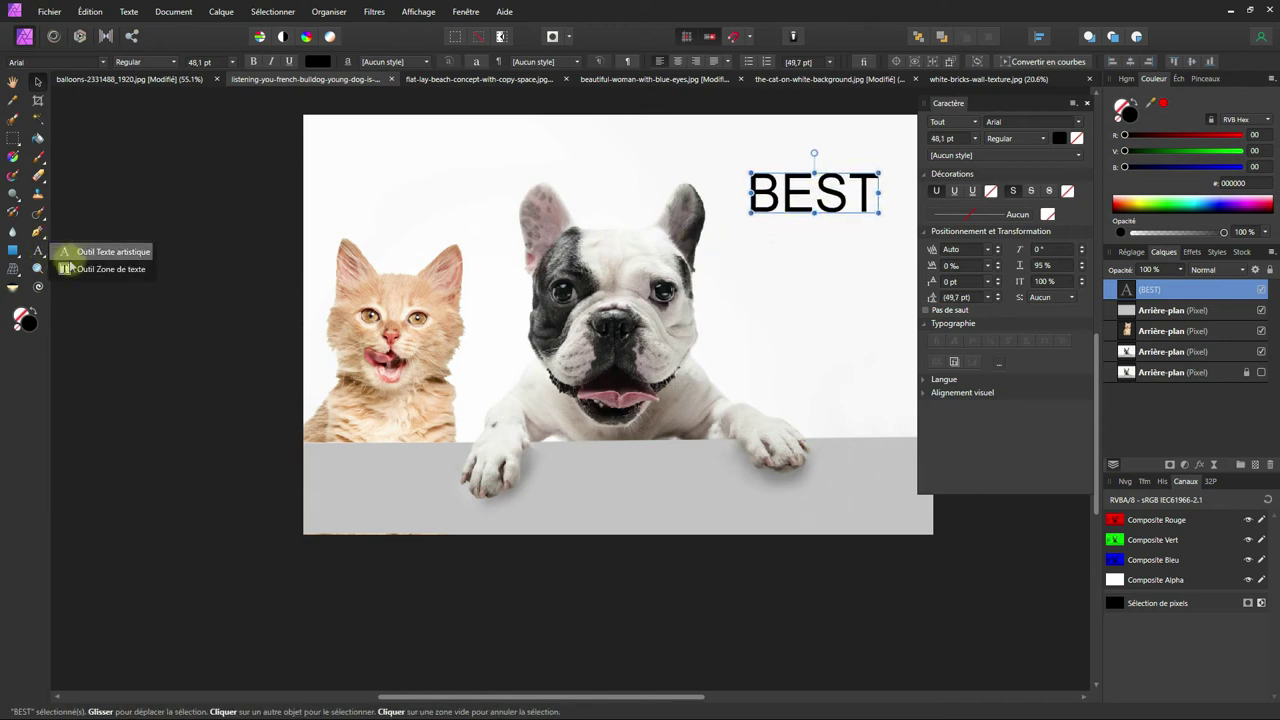
- Draw a text frame below BEST and fill it with sample placeholder text
{"action": "left_click", "coordinate": [90, 268]}
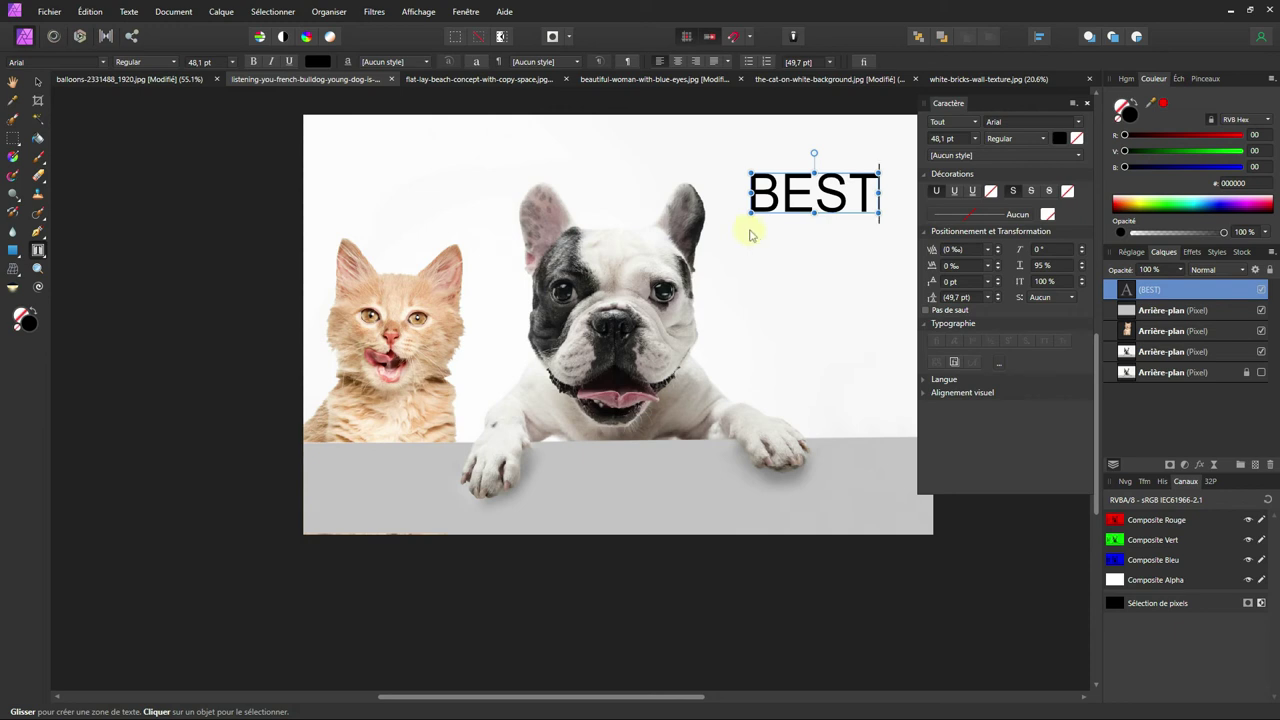
{"action": "left_click_drag", "start_coordinate": [749, 230], "coordinate": [882, 355]}
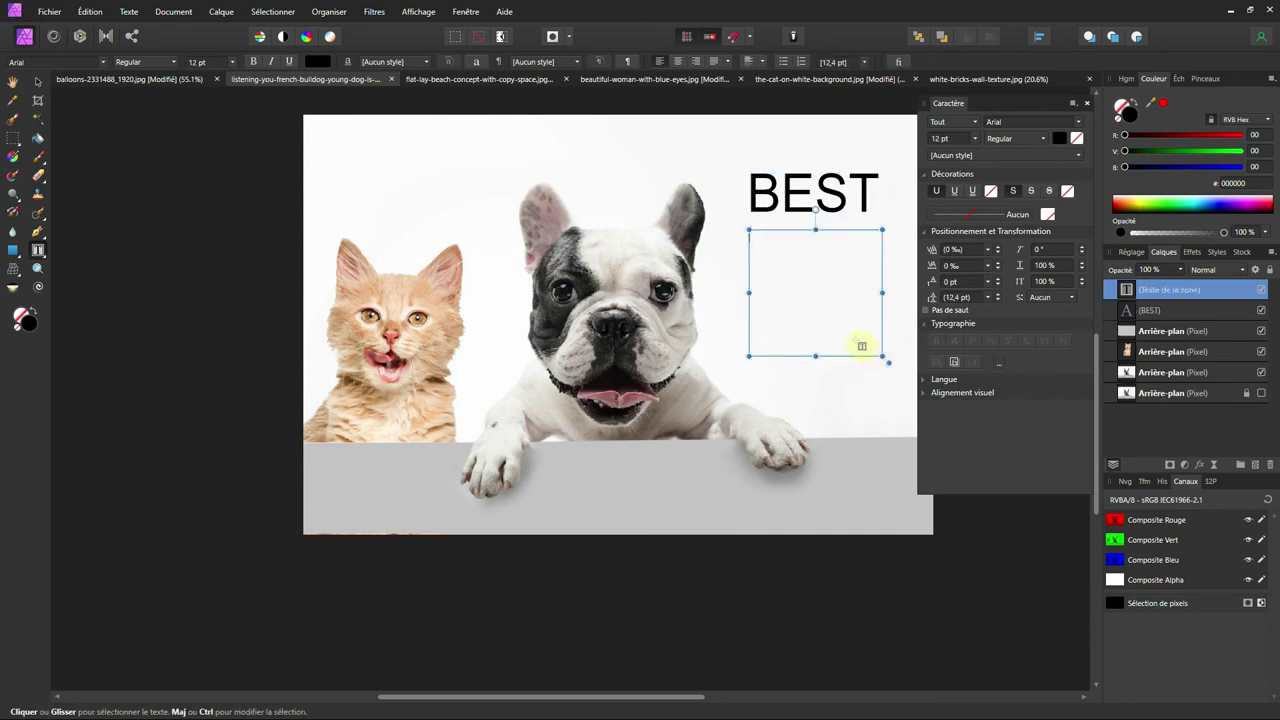
{"action": "right_click", "coordinate": [814, 295]}
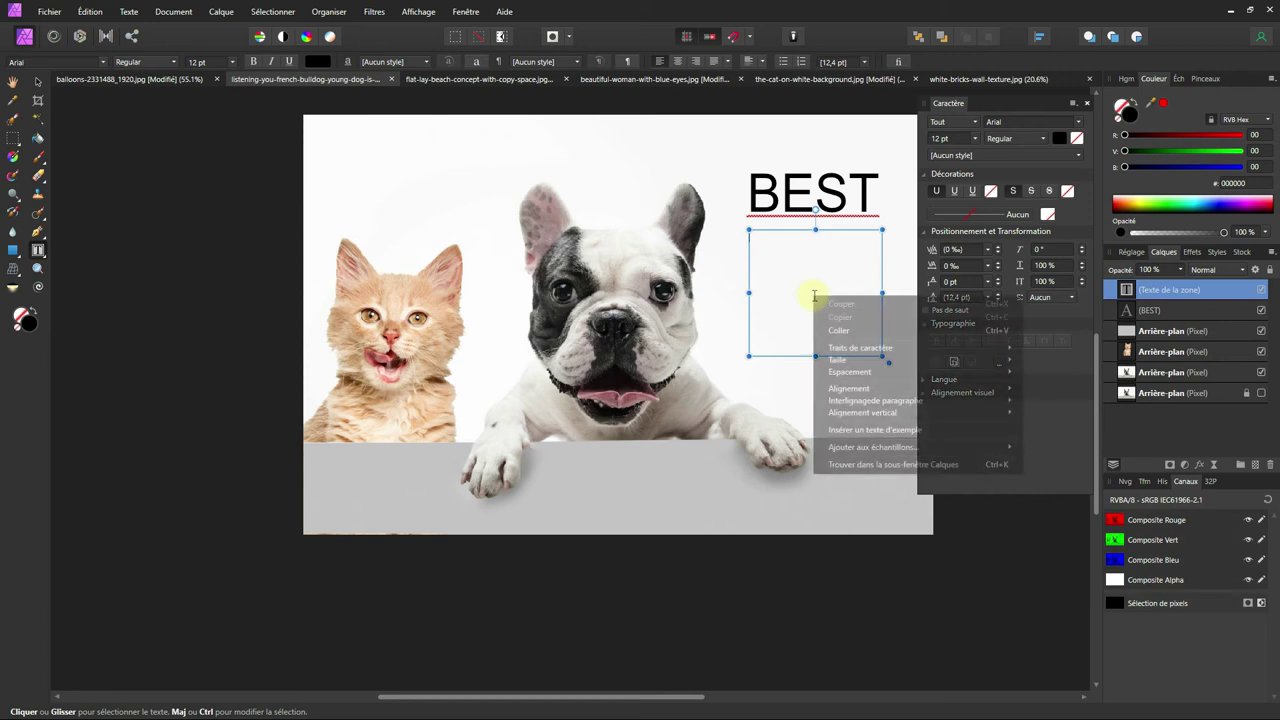
{"action": "left_click", "coordinate": [840, 431]}
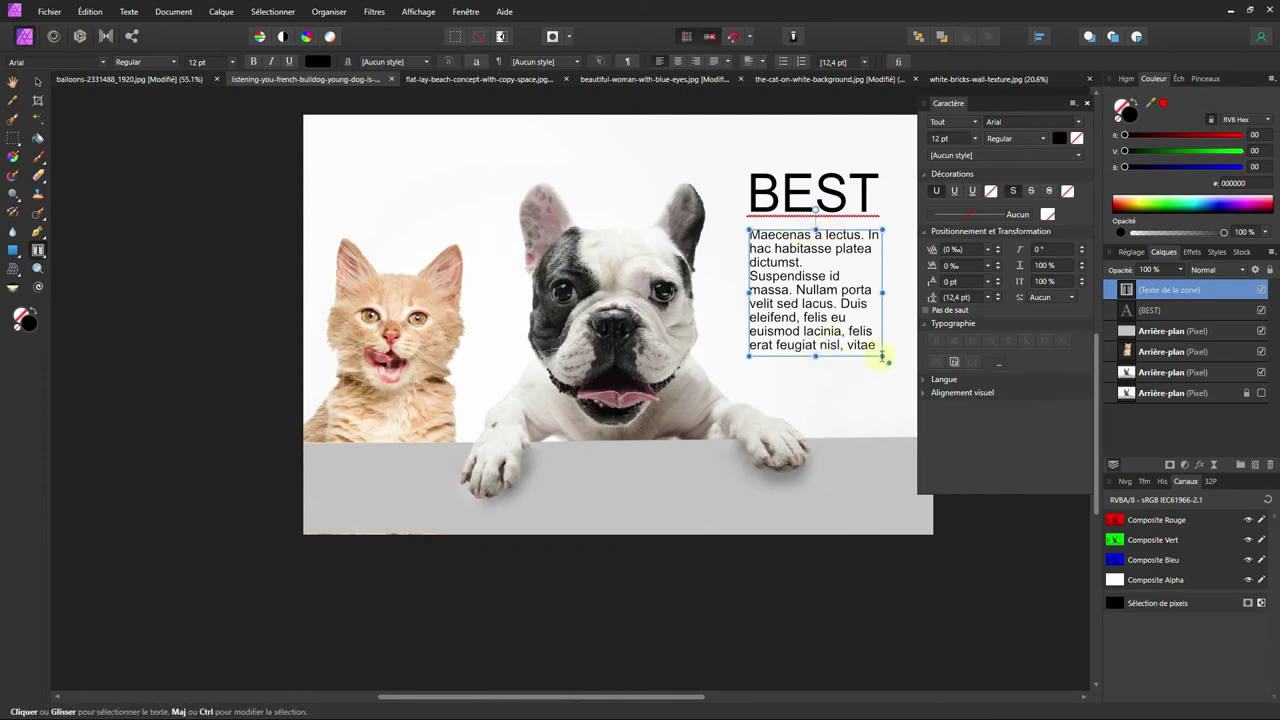
- Reshape the frame into a narrow column of 13.1 pt placeholder text
{"action": "mouse_move", "coordinate": [882, 357]}
{"action": "left_mouse_down"}
{"action": "mouse_move", "coordinate": [816, 281]}
{"action": "mouse_move", "coordinate": [891, 368]}
{"action": "left_mouse_up"}
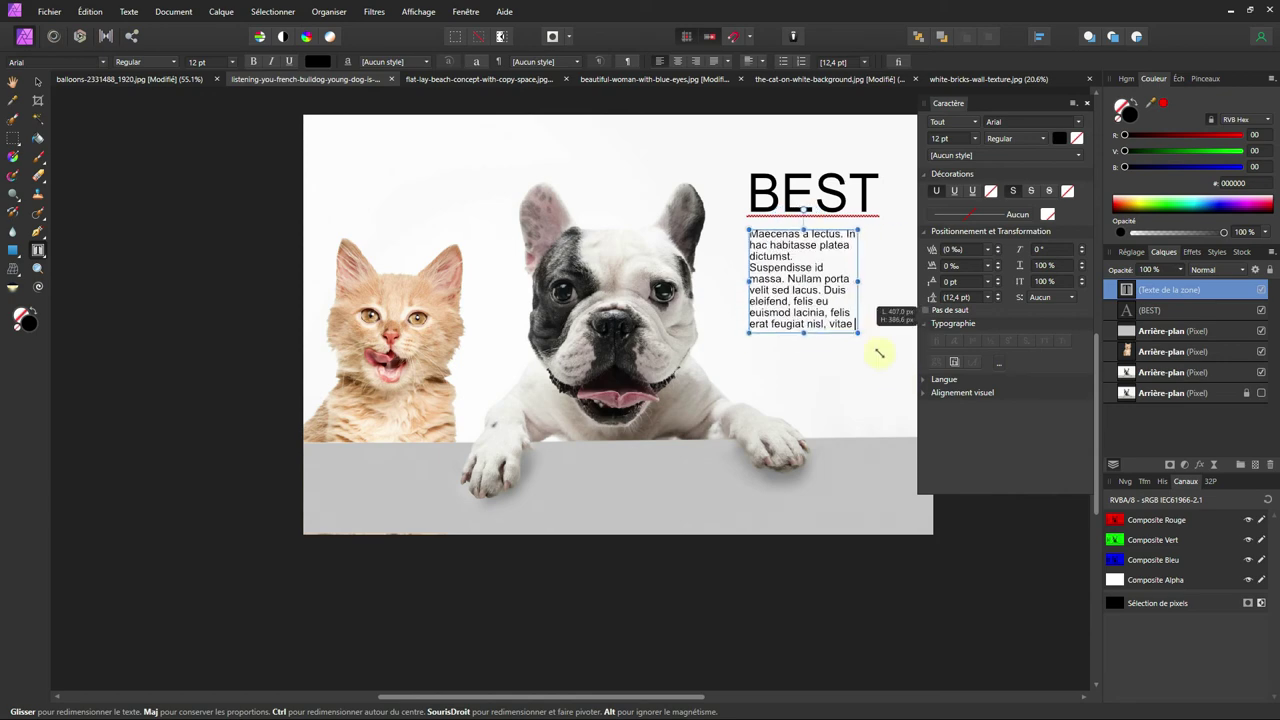
{"action": "mouse_move", "coordinate": [891, 368]}
{"action": "left_mouse_down"}
{"action": "mouse_move", "coordinate": [809, 400]}
{"action": "mouse_move", "coordinate": [814, 514]}
{"action": "mouse_move", "coordinate": [812, 268]}
{"action": "mouse_move", "coordinate": [814, 392]}
{"action": "mouse_move", "coordinate": [820, 320]}
{"action": "mouse_move", "coordinate": [821, 335]}
{"action": "left_mouse_up"}
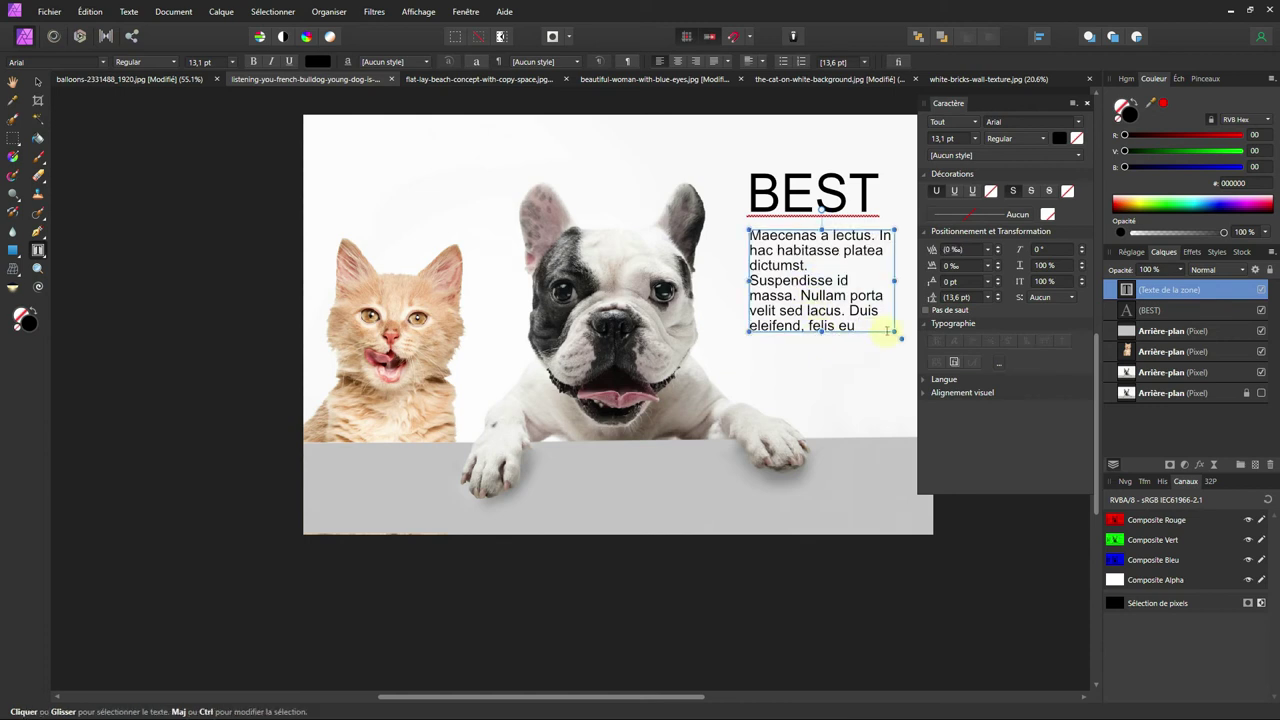
{"action": "mouse_move", "coordinate": [894, 333]}
{"action": "left_mouse_down"}
{"action": "mouse_move", "coordinate": [851, 351]}
{"action": "mouse_move", "coordinate": [874, 354]}
{"action": "left_mouse_up"}
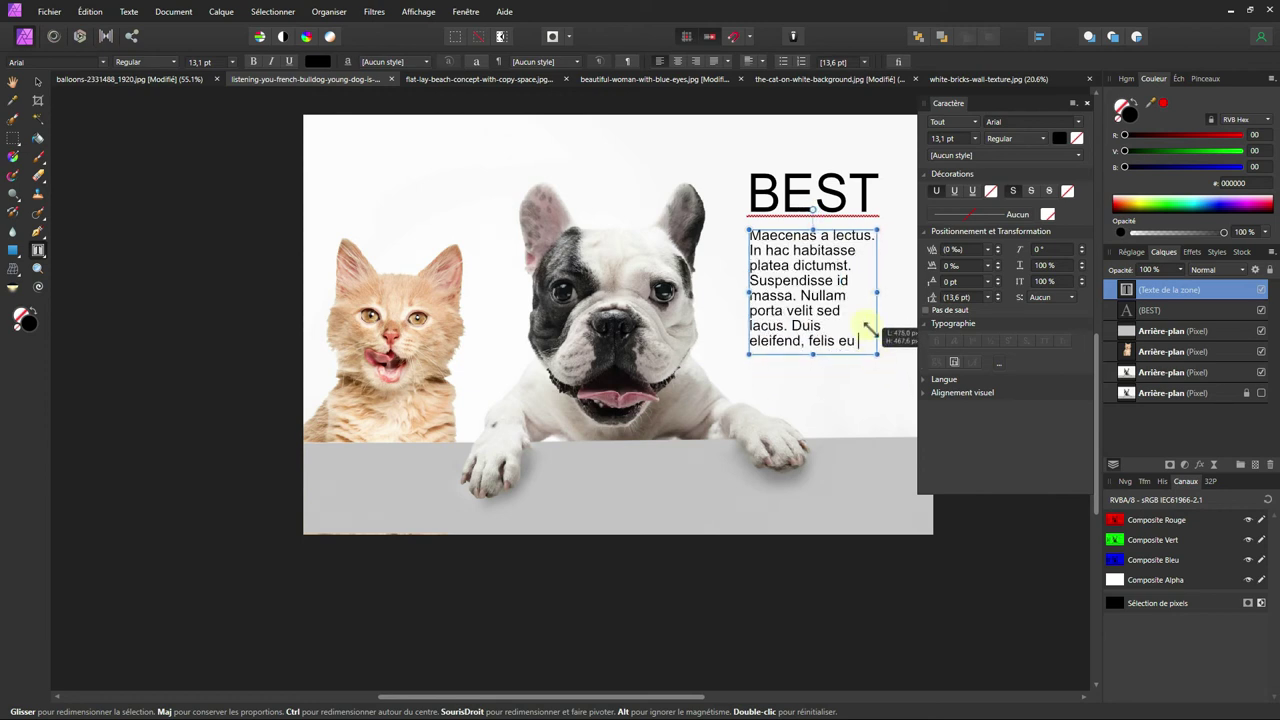
{"action": "left_click_drag", "start_coordinate": [870, 330], "coordinate": [870, 331]}
{"action": "left_click", "coordinate": [38, 81]}
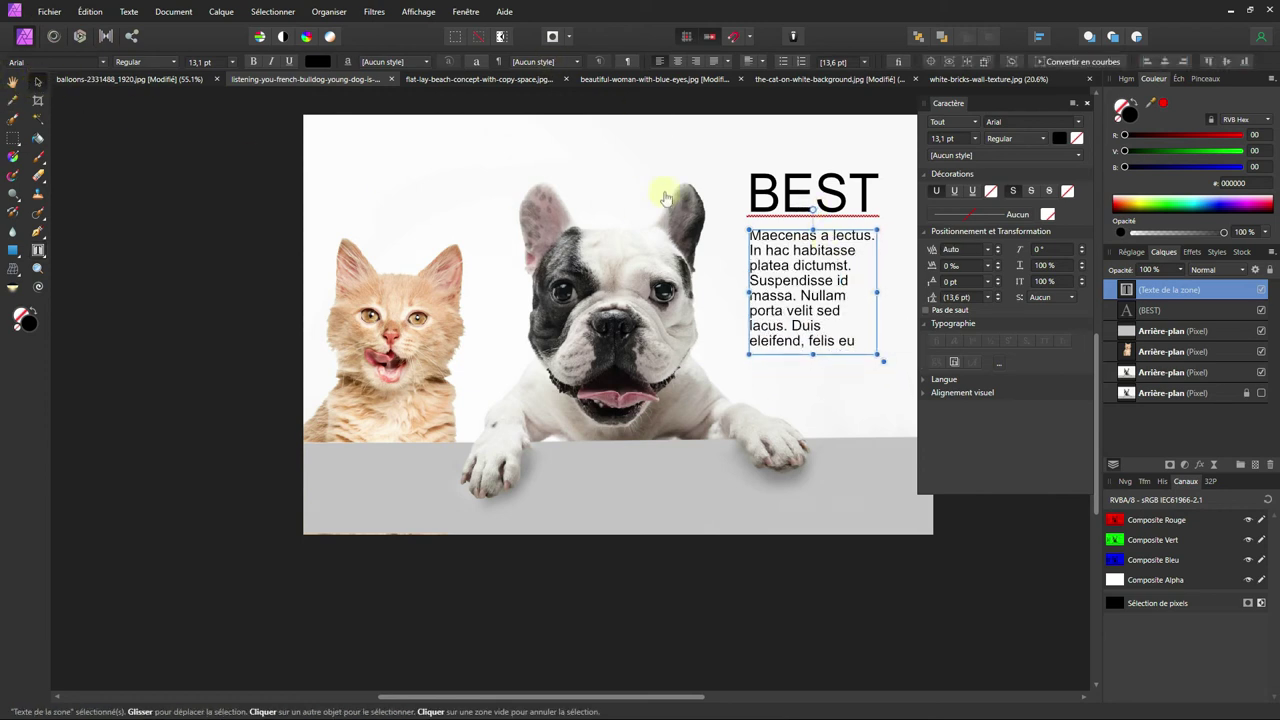
- Adjust the BEST heading's height with its handles
{"action": "left_click", "coordinate": [790, 193]}
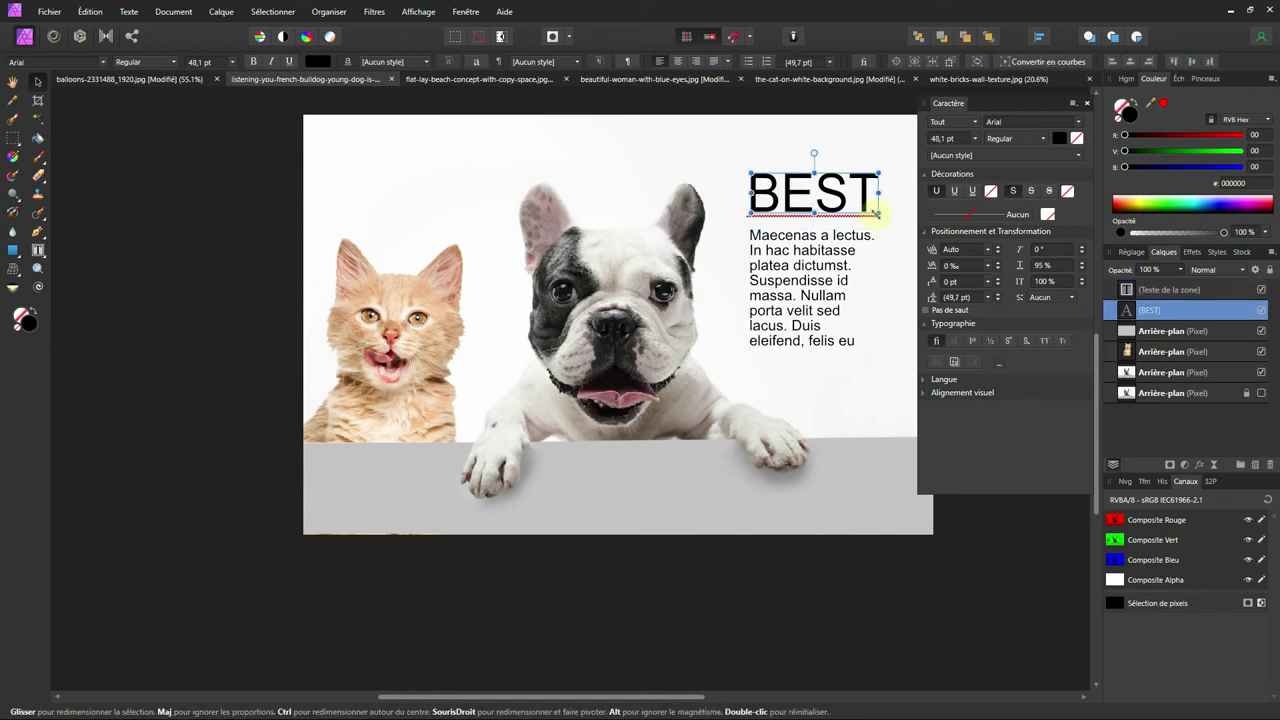
{"action": "left_click_drag", "start_coordinate": [878, 213], "coordinate": [812, 214]}
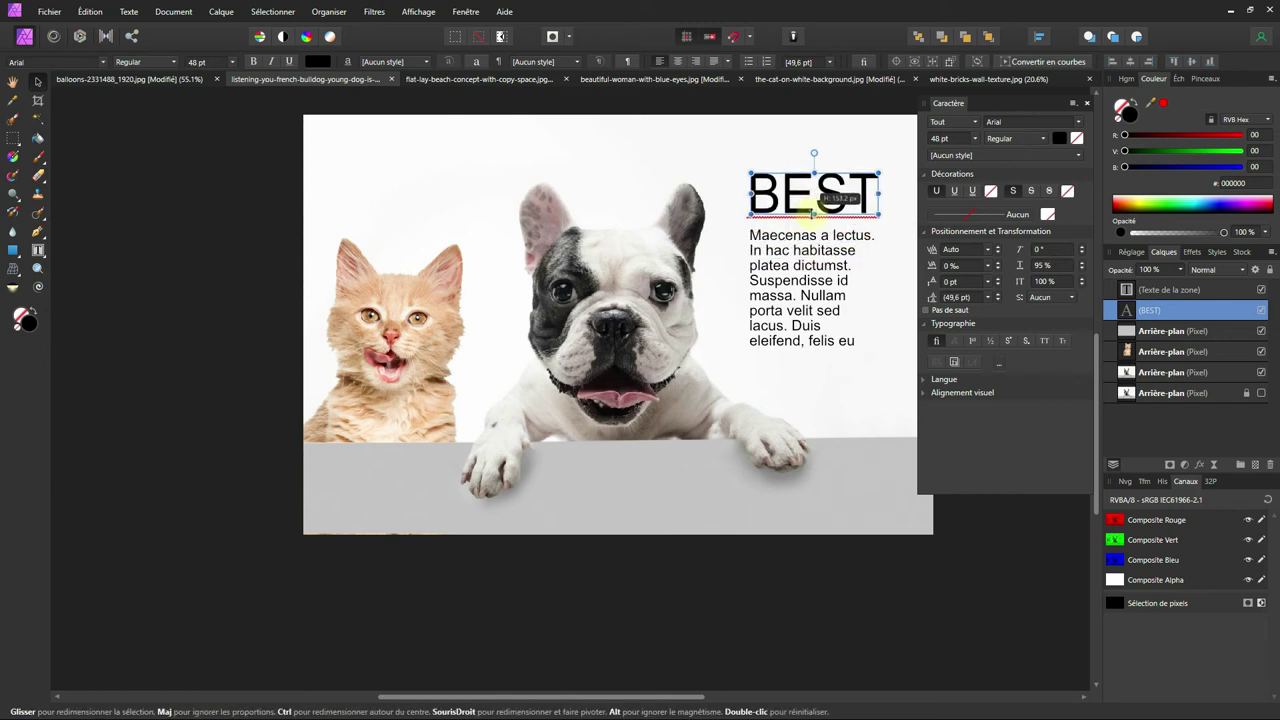
{"action": "left_click_drag", "start_coordinate": [800, 214], "coordinate": [811, 207]}
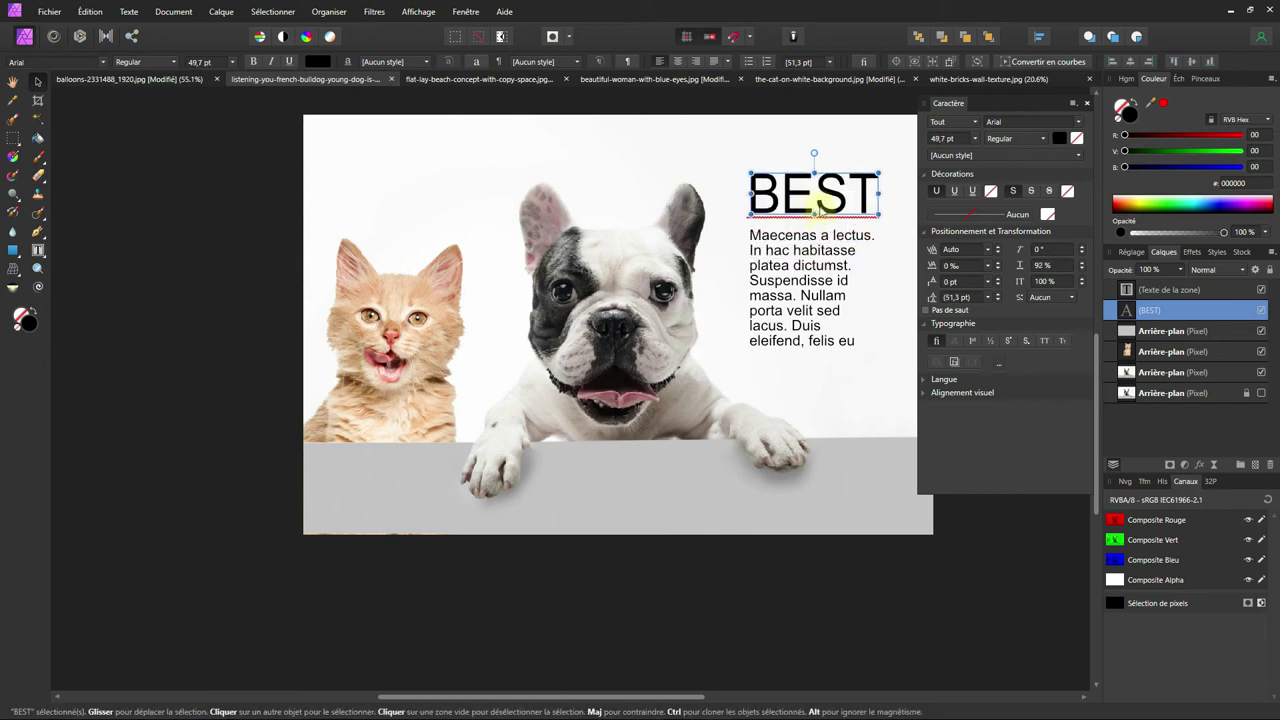
{"action": "left_click_drag", "start_coordinate": [813, 213], "coordinate": [814, 212]}
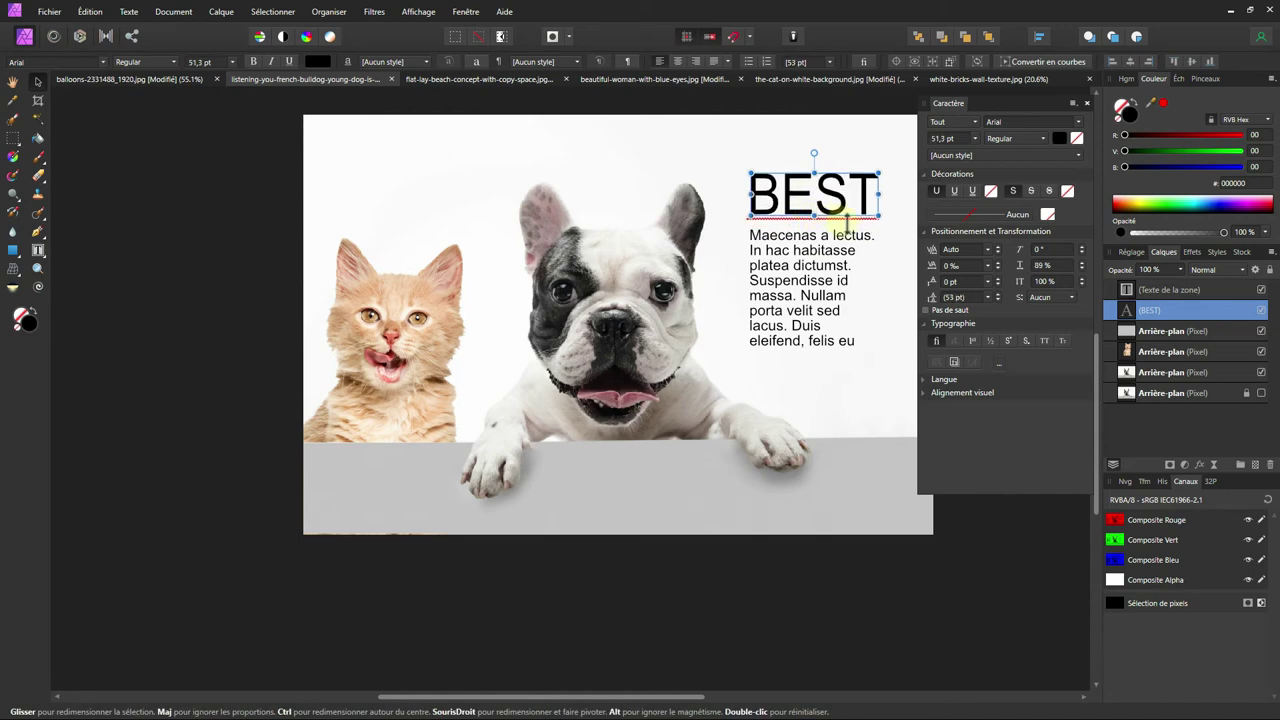
{"action": "scroll", "coordinate": [833, 215], "scroll_direction": "up", "scroll_amount": 1}
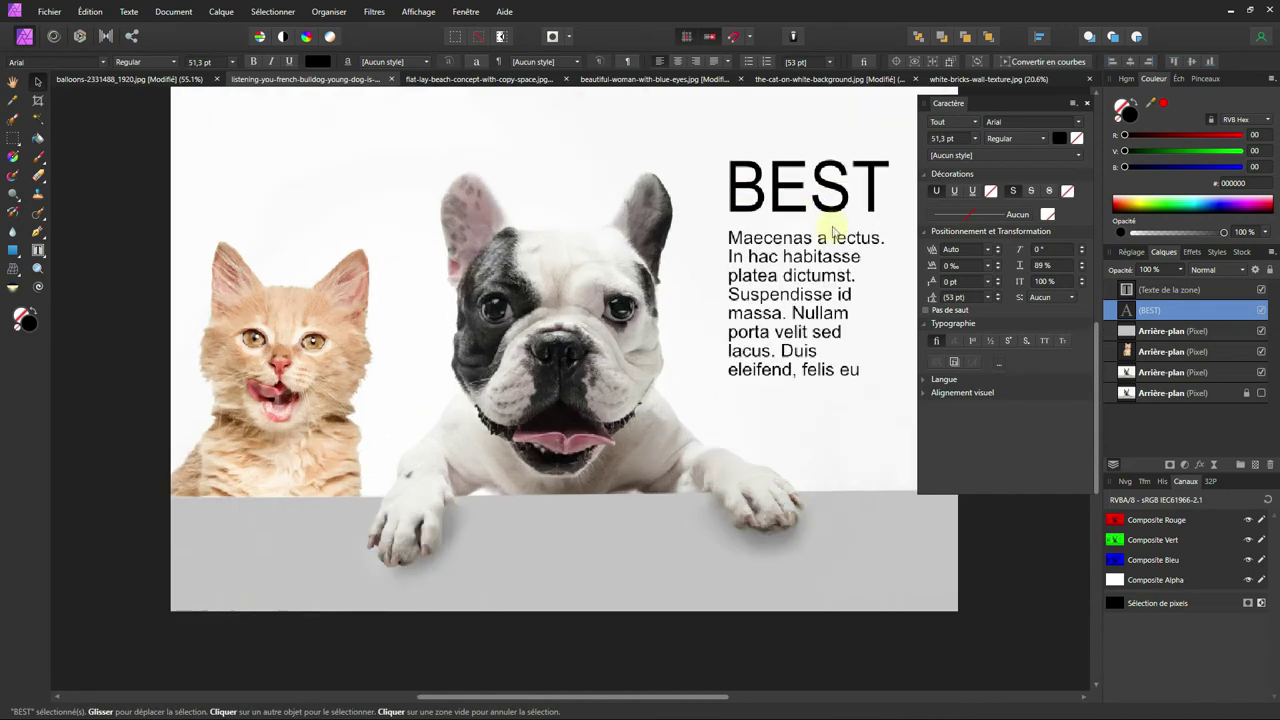
{"action": "scroll", "coordinate": [834, 223], "scroll_direction": "up", "scroll_amount": 1}
{"action": "scroll", "coordinate": [823, 257], "scroll_direction": "down", "scroll_amount": 2}
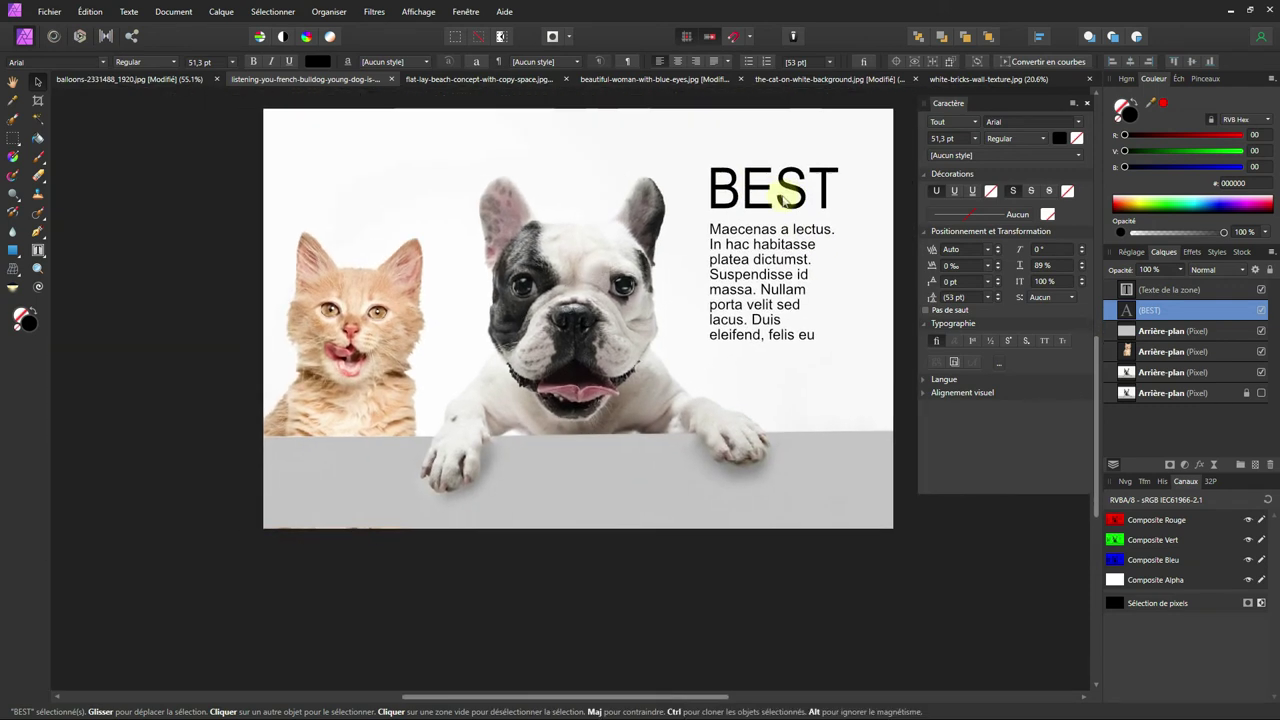
- Select all the letters of BEST and set them in the Anton font
{"action": "left_click", "coordinate": [760, 200]}
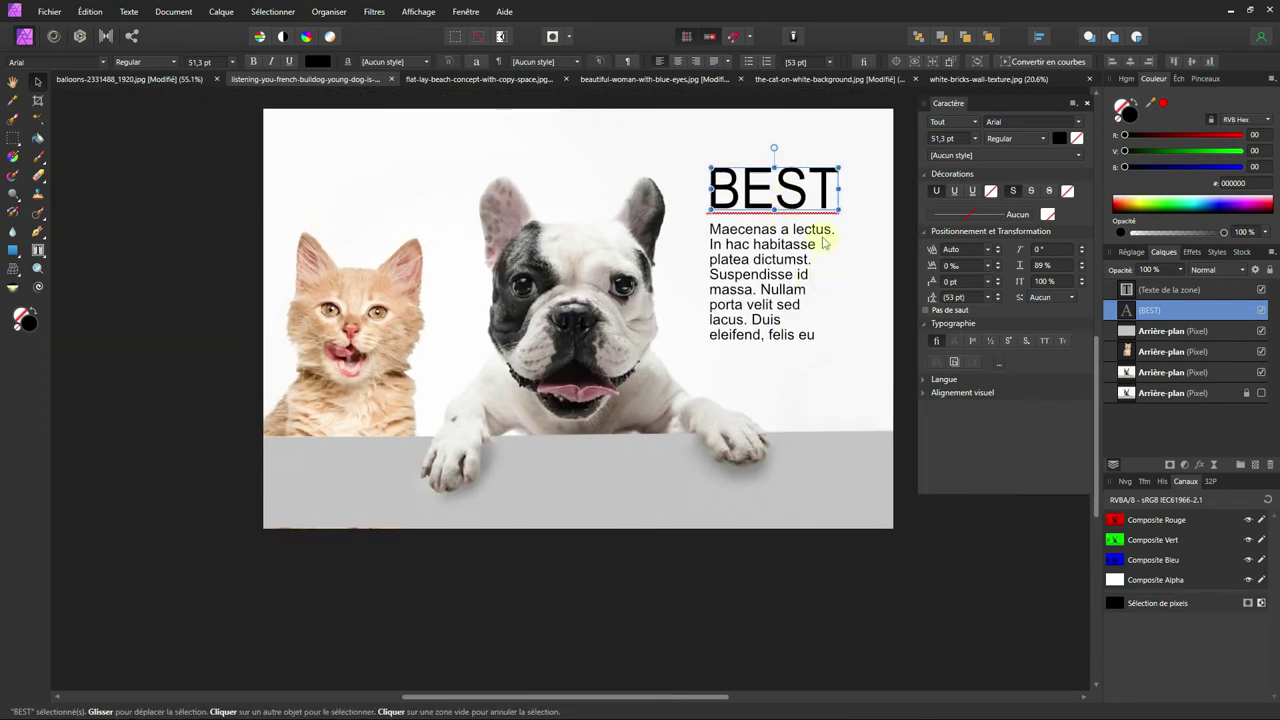
{"action": "double_click", "coordinate": [835, 185]}
{"action": "left_click_drag", "start_coordinate": [836, 185], "coordinate": [706, 180]}
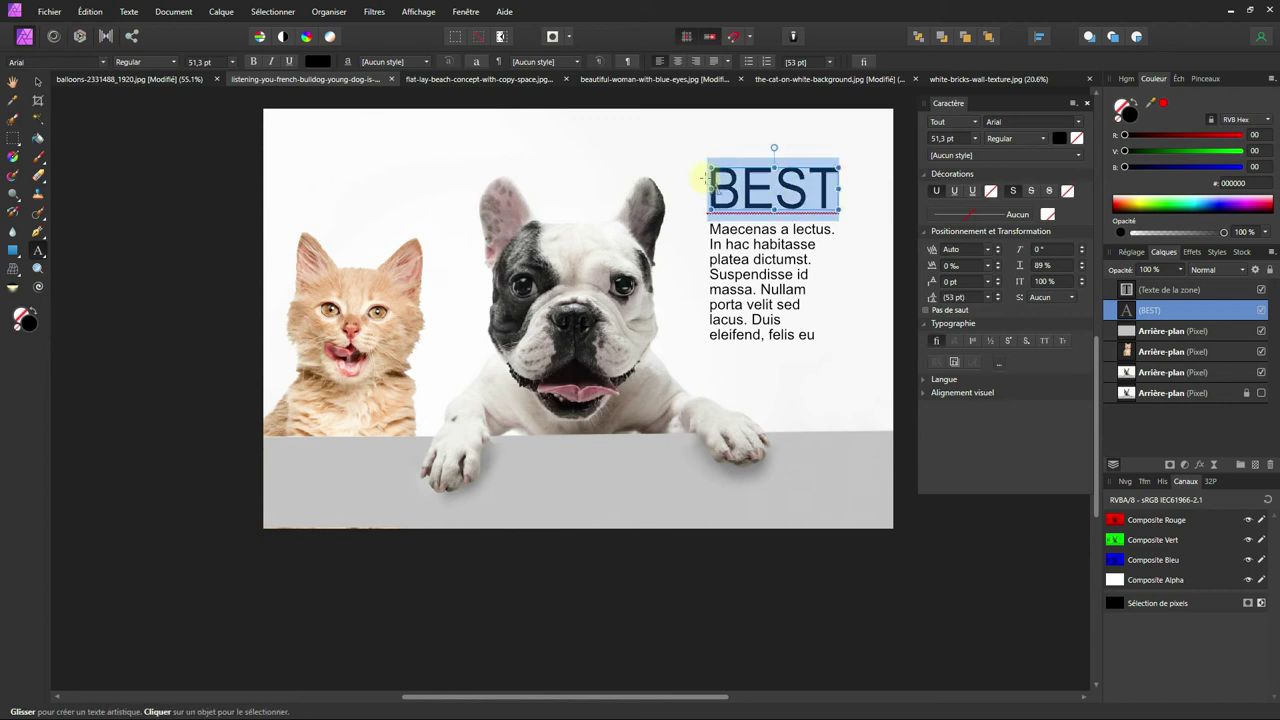
{"action": "left_click", "coordinate": [104, 64]}
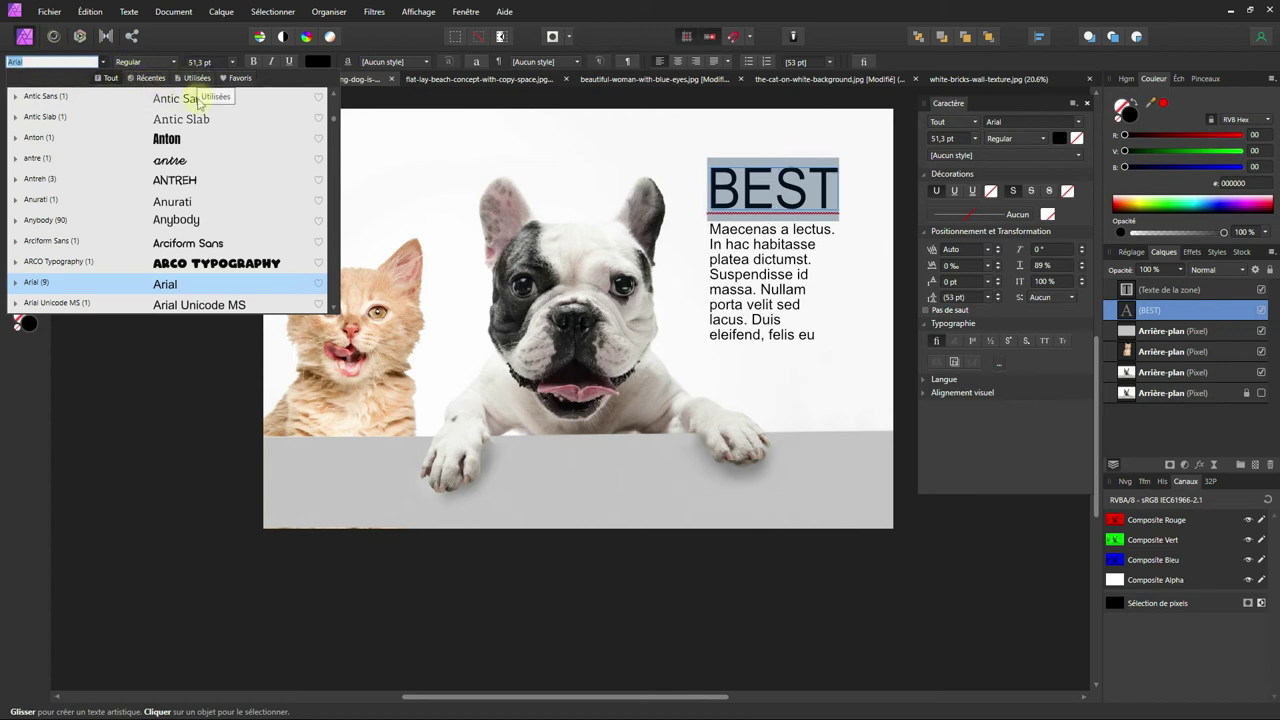
{"action": "left_click", "coordinate": [163, 138]}
- Replace all the placeholder paragraph text with the word FRIENDS
{"action": "left_click", "coordinate": [824, 332]}
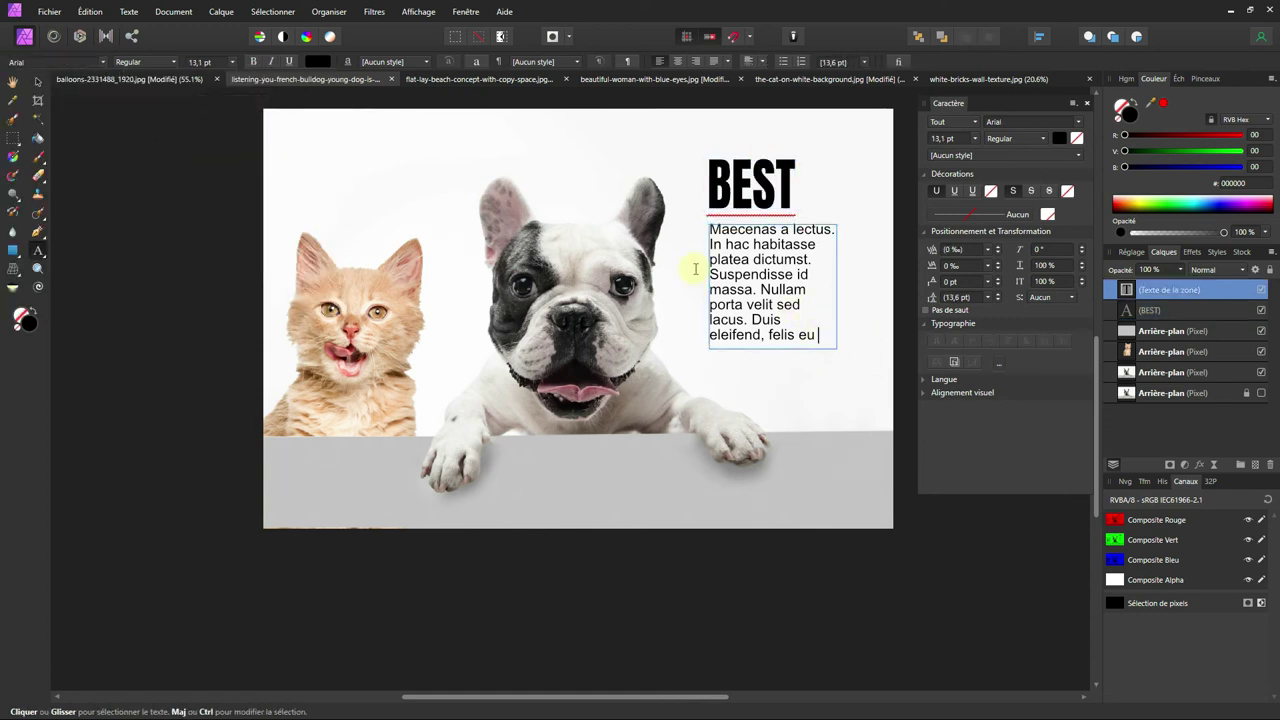
{"action": "key", "text": "ctrl+a"}
{"action": "type", "text": "FR"}
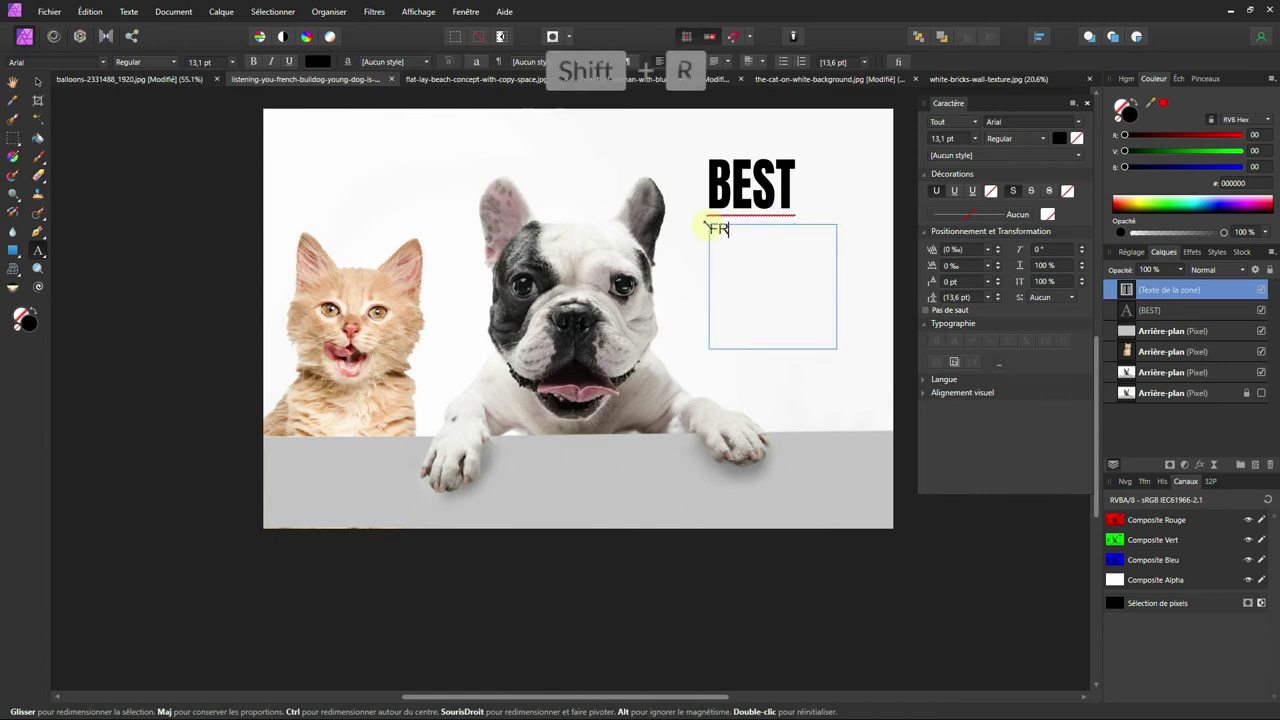
{"action": "type", "text": "IENDS"}
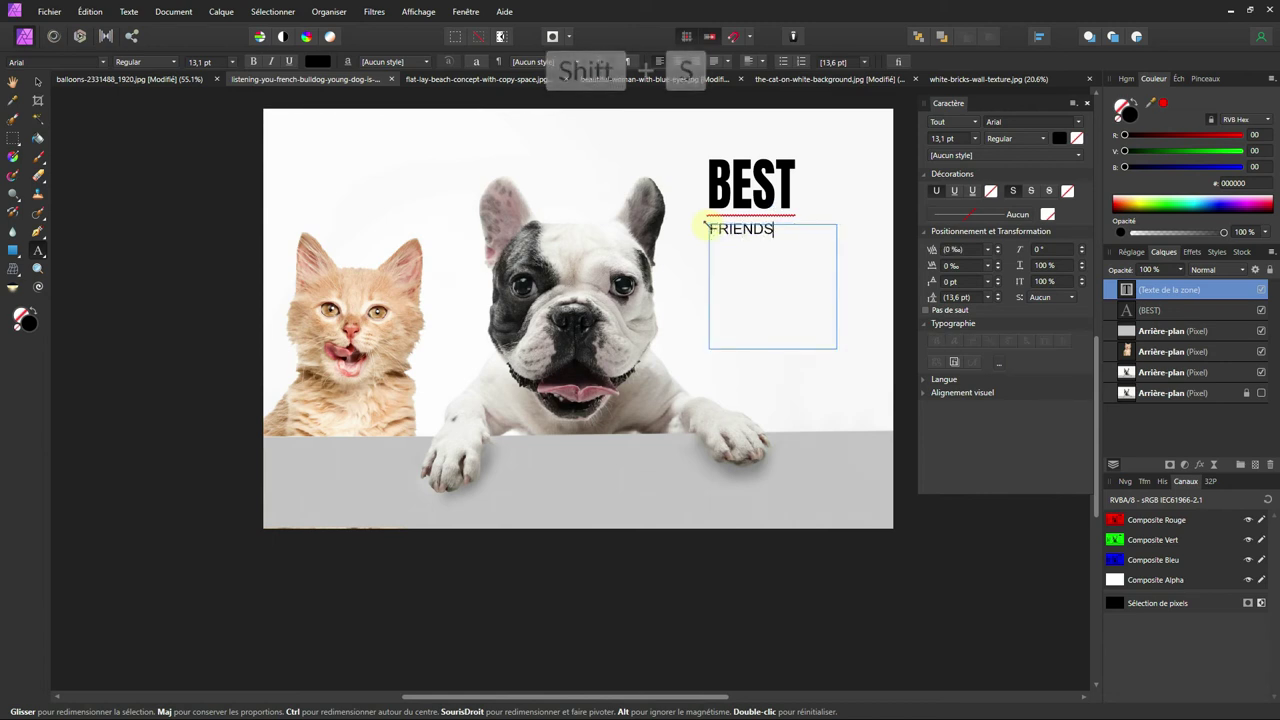
- Centre FRIENDS in its frame and shrink the frame to fit the word
{"action": "key", "text": "ctrl+a"}
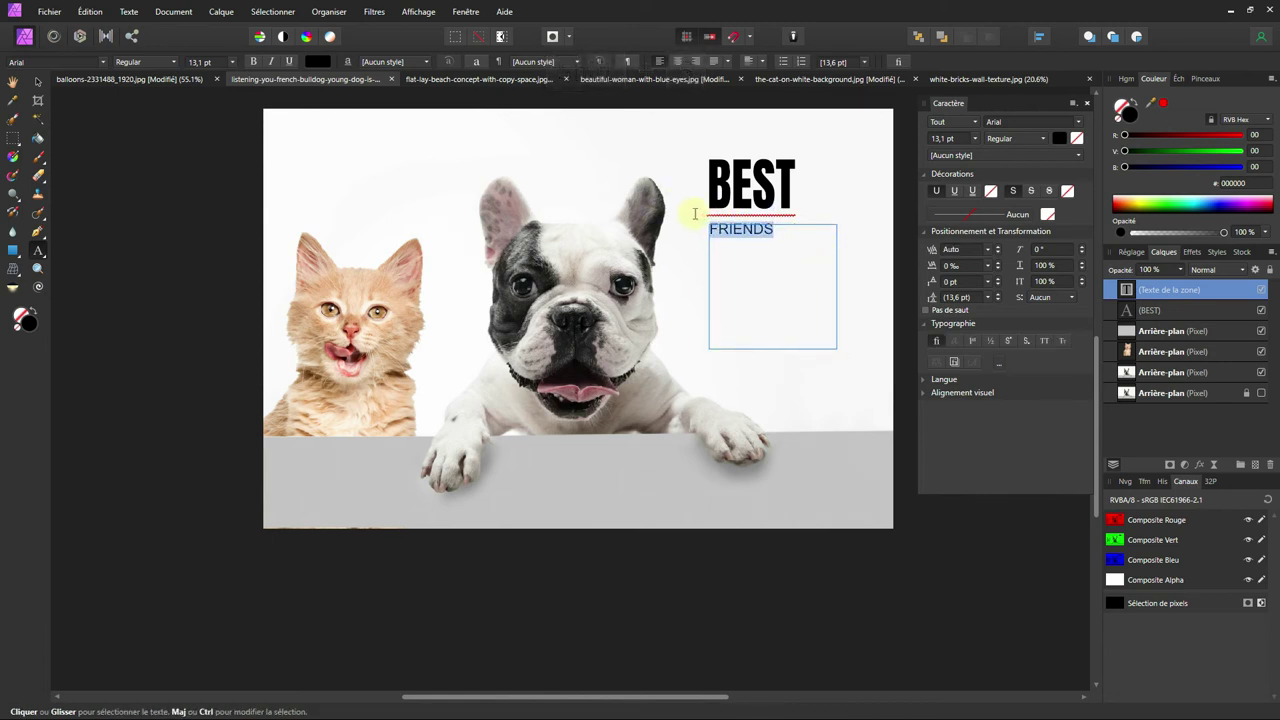
{"action": "left_click", "coordinate": [672, 61]}
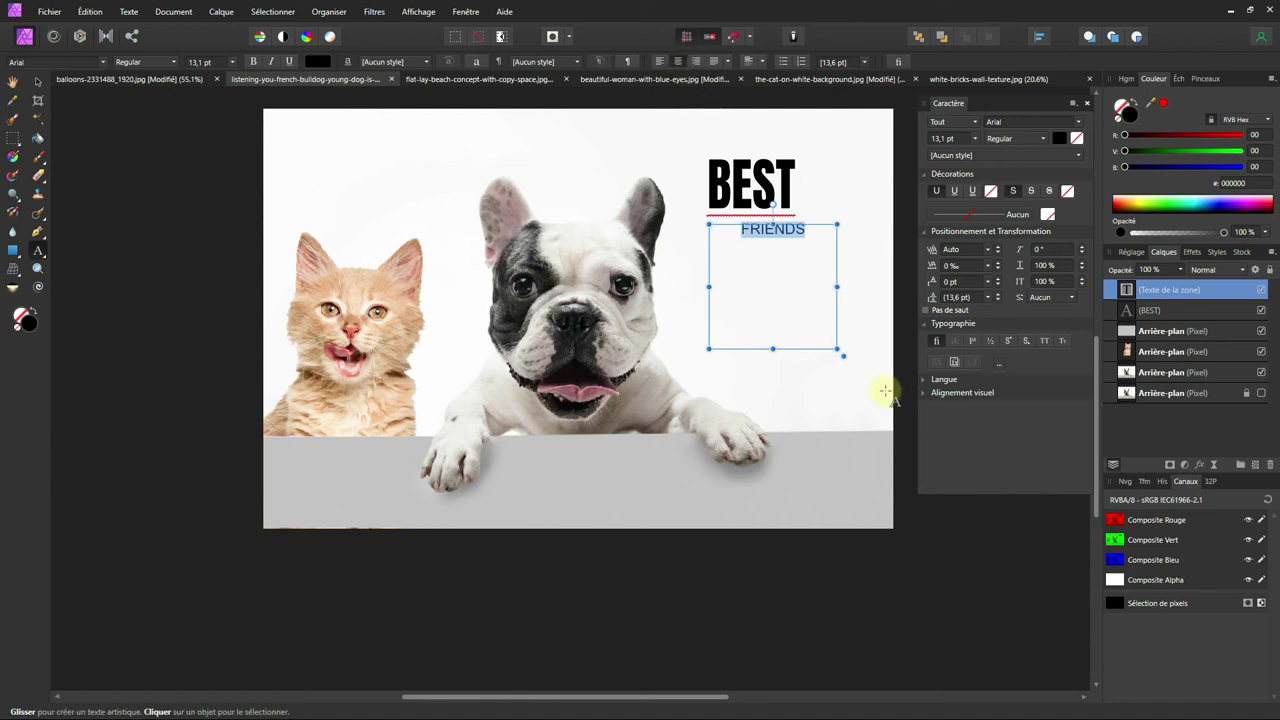
{"action": "left_click", "coordinate": [836, 347]}
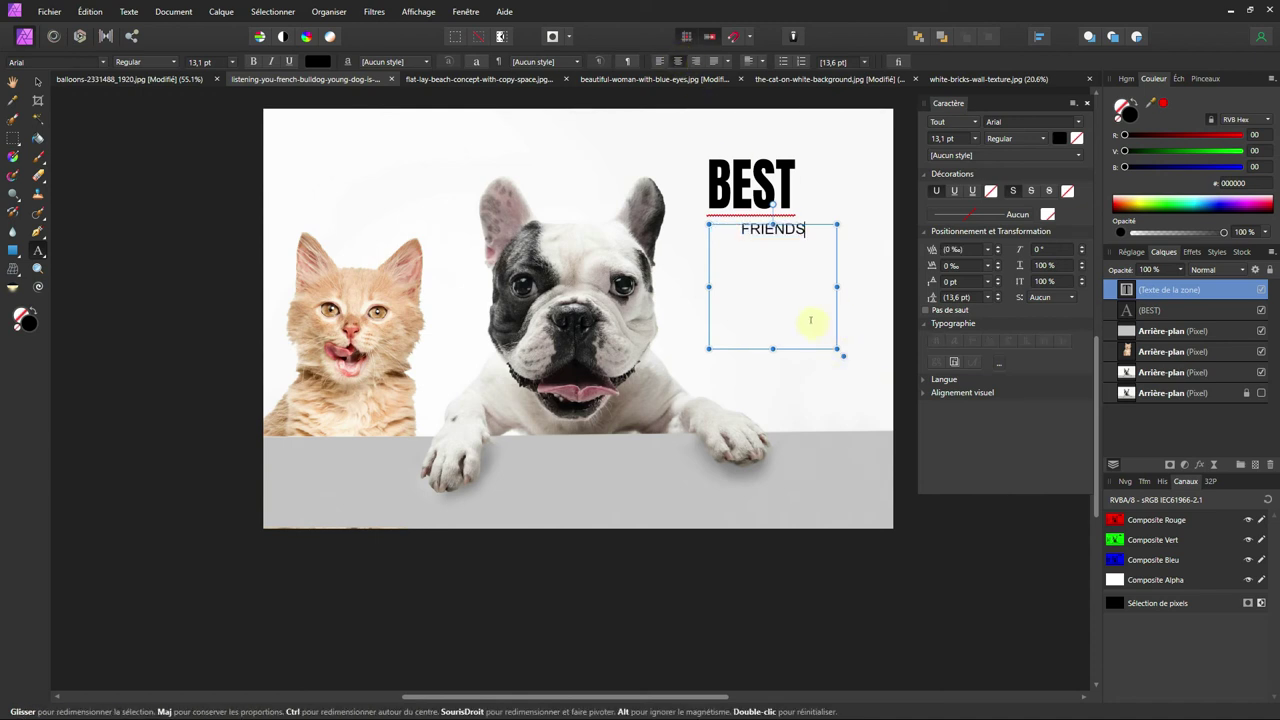
{"action": "left_click_drag", "start_coordinate": [837, 349], "coordinate": [797, 260]}
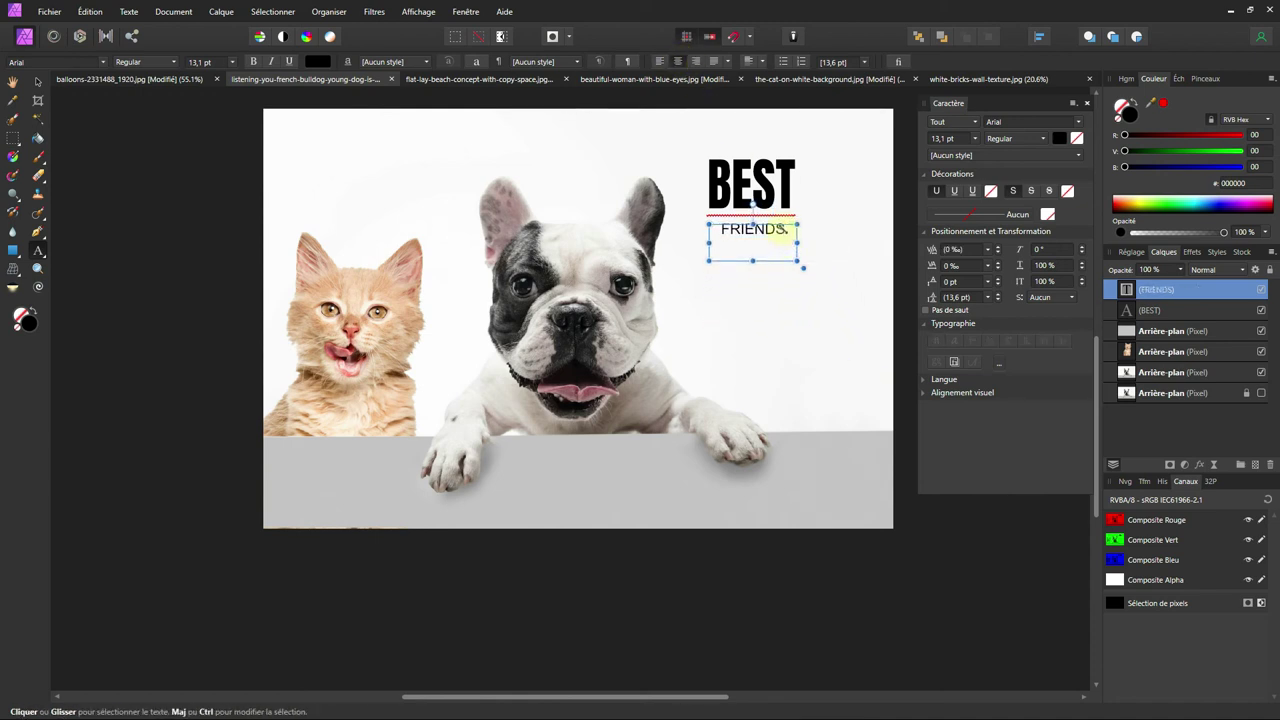
{"action": "double_click", "coordinate": [776, 229]}
{"action": "left_click", "coordinate": [103, 62]}
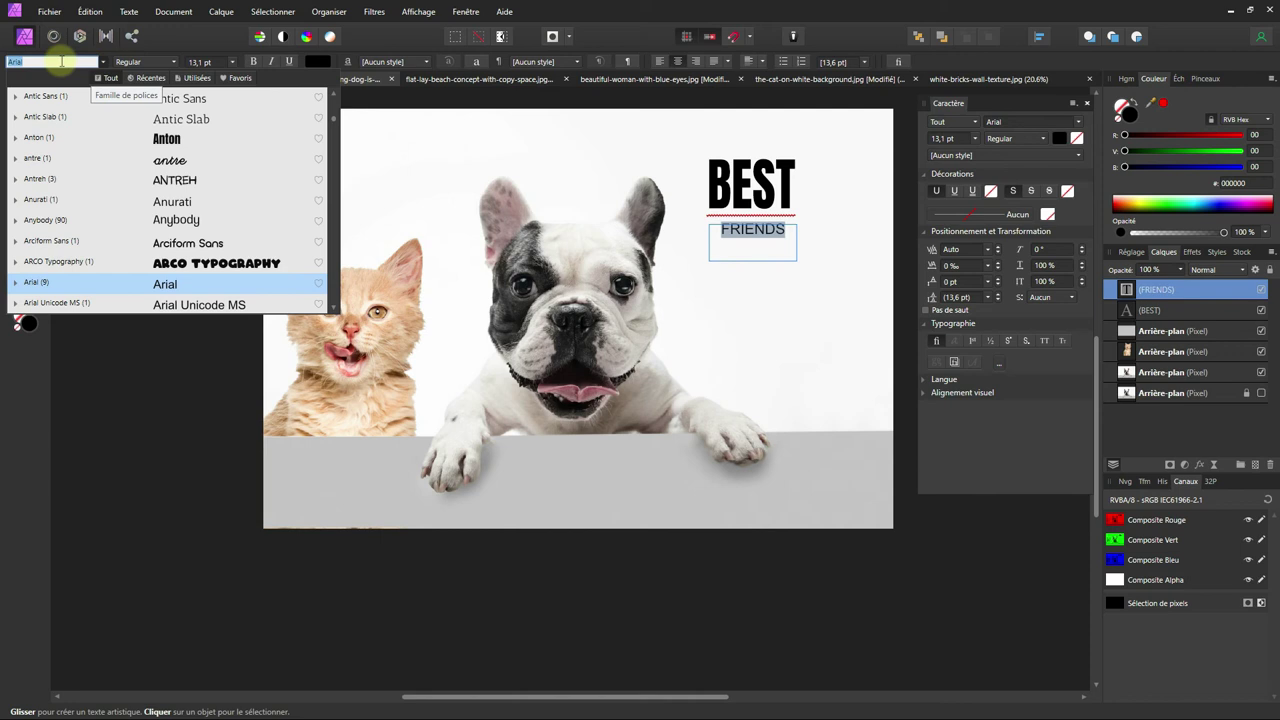
- Mark Anton as a favourite font and apply ARCO Typography to FRIENDS
{"action": "left_click", "coordinate": [141, 80]}
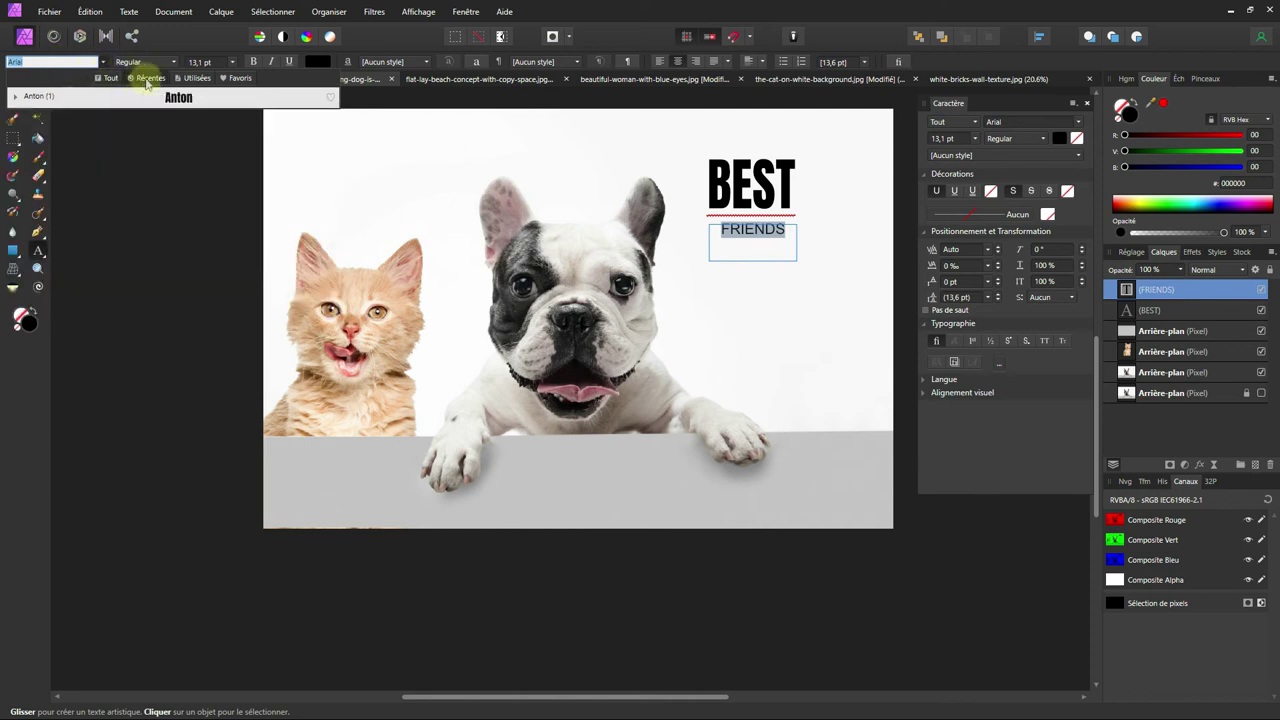
{"action": "left_click", "coordinate": [196, 80]}
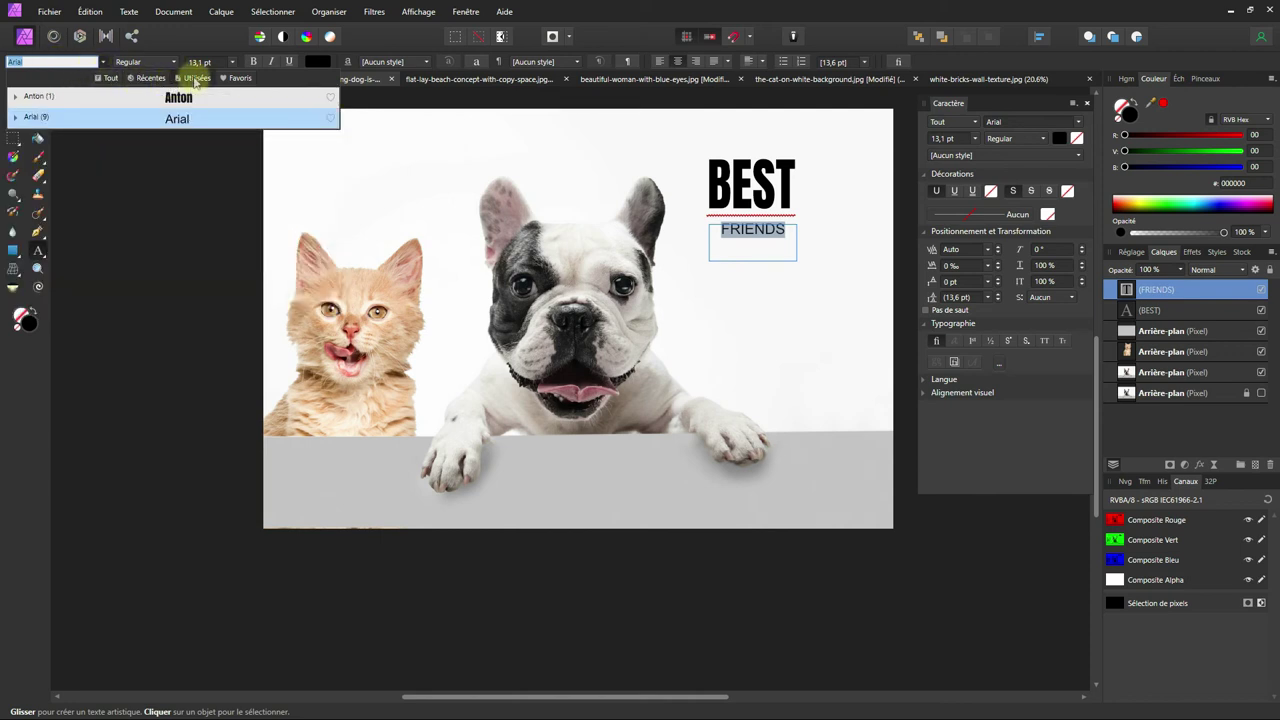
{"action": "left_click", "coordinate": [230, 77]}
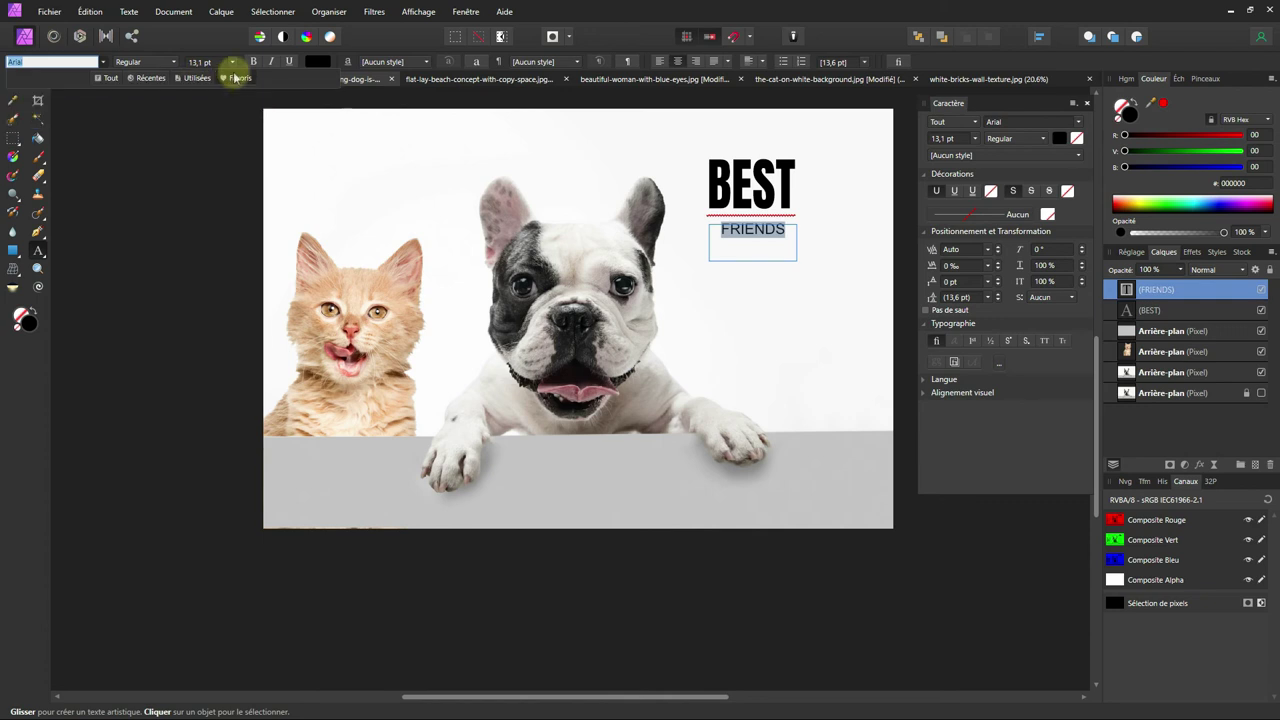
{"action": "left_click", "coordinate": [107, 78]}
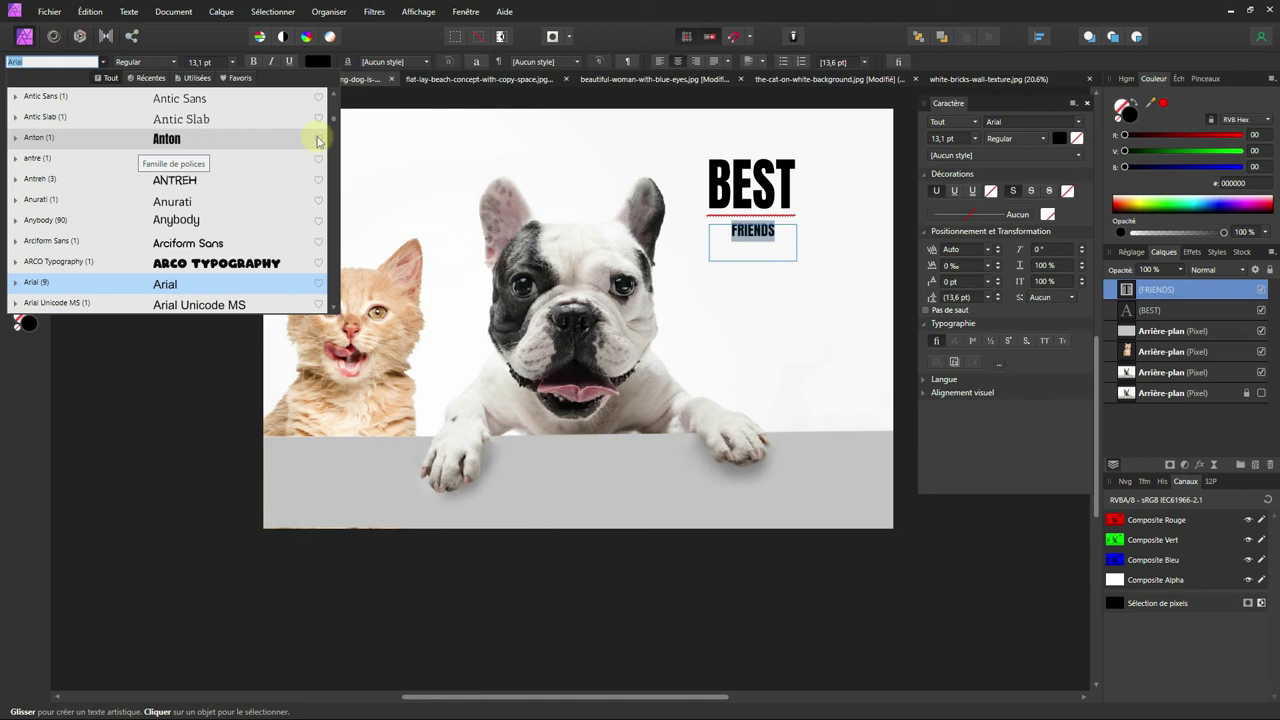
{"action": "left_click", "coordinate": [318, 139]}
{"action": "left_click", "coordinate": [237, 79]}
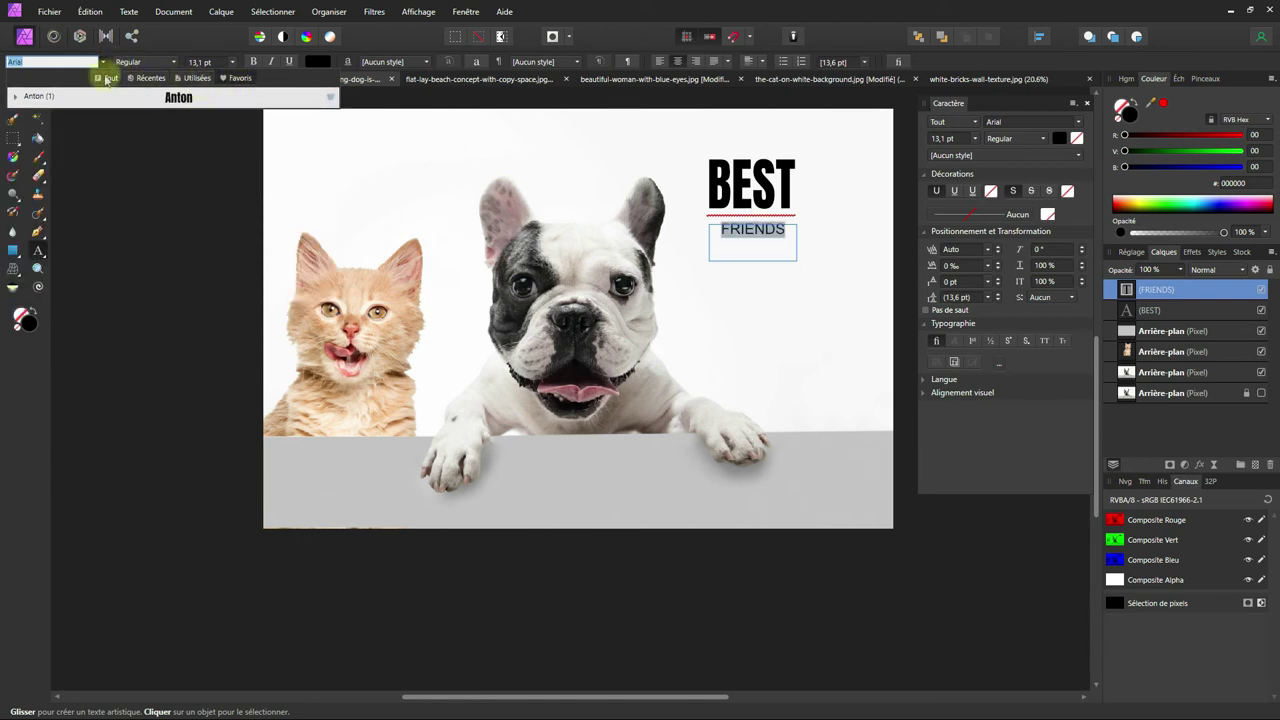
{"action": "left_click", "coordinate": [107, 78]}
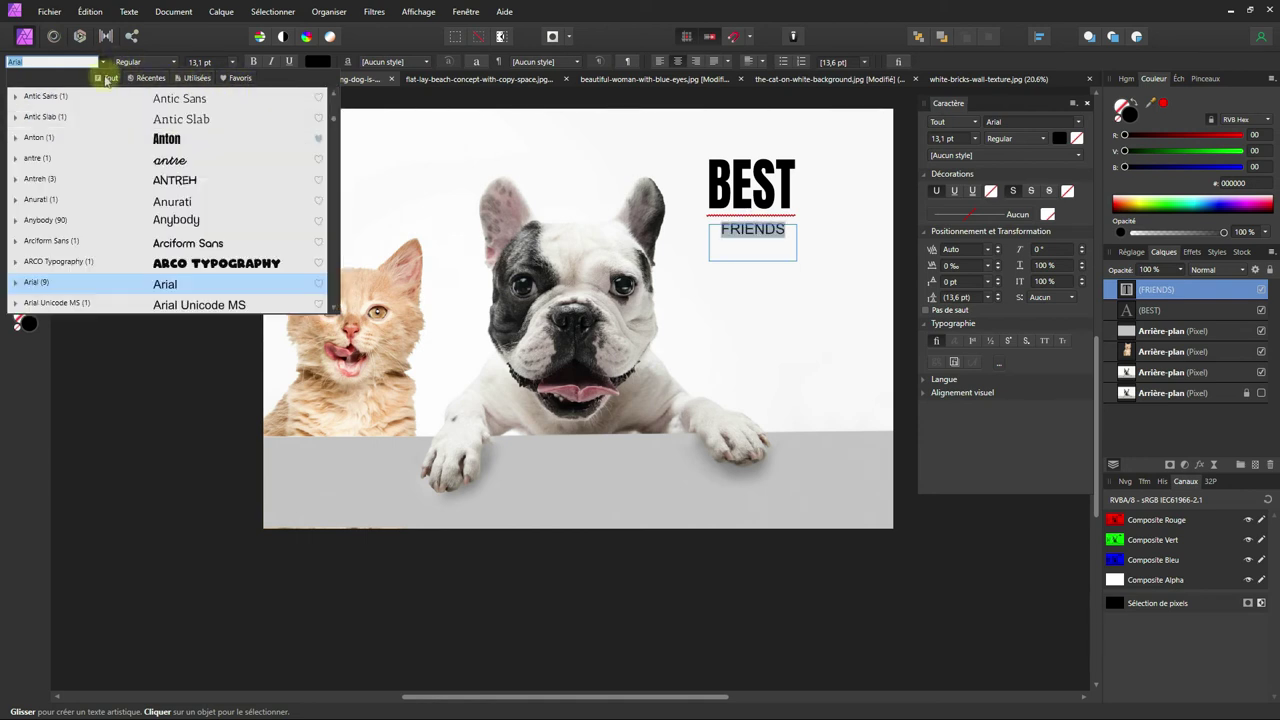
{"action": "left_click", "coordinate": [157, 263]}
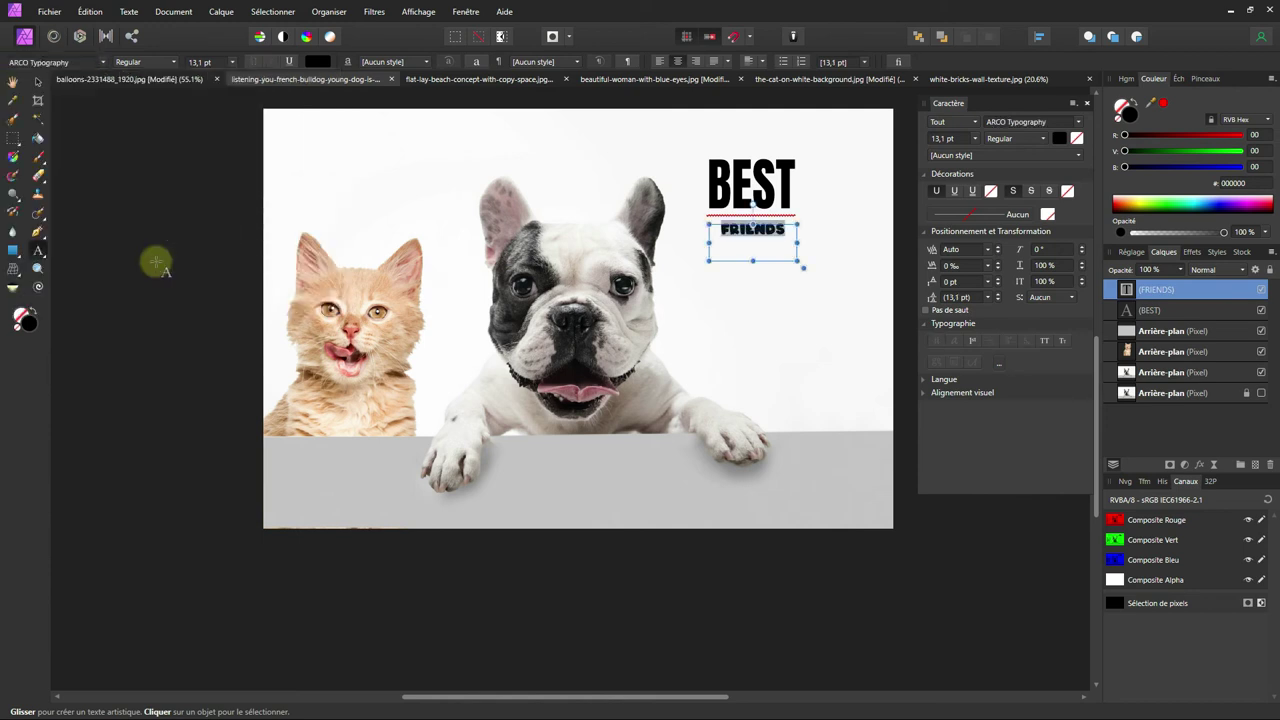
- Add ARCO Typography to the favourite fonts as well and close the list
{"action": "left_click", "coordinate": [100, 62]}
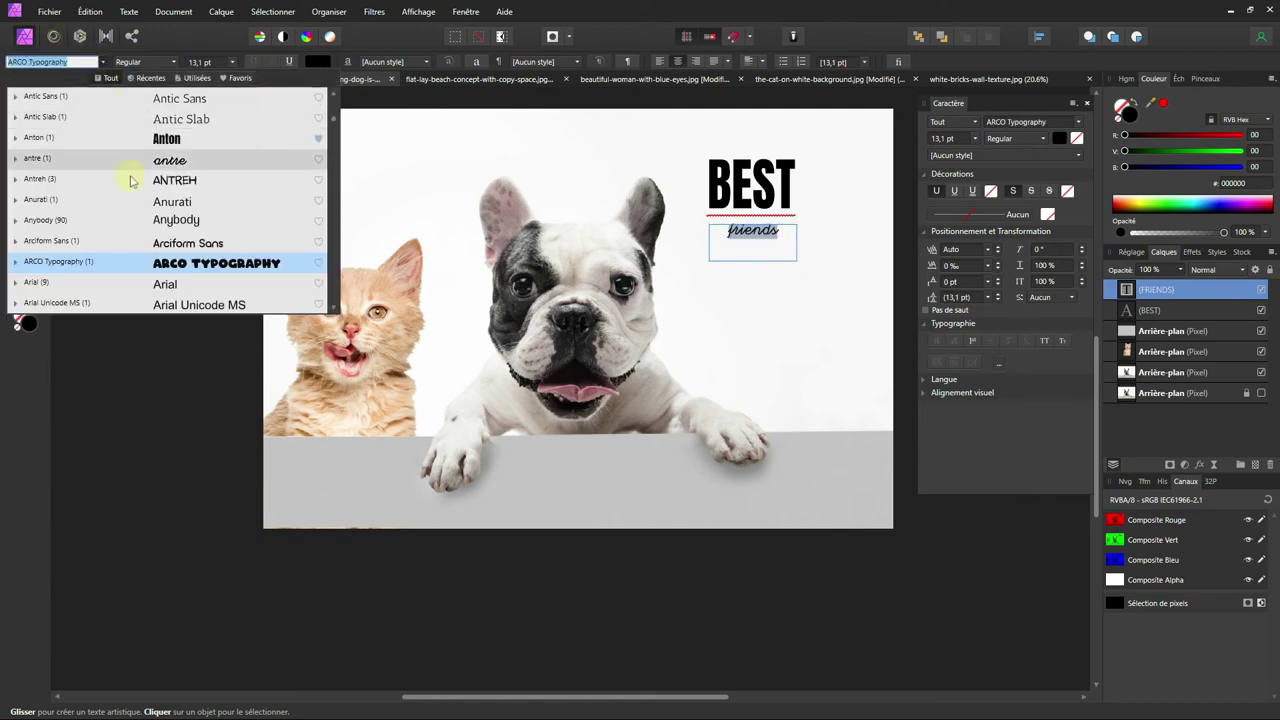
{"action": "left_click", "coordinate": [318, 262]}
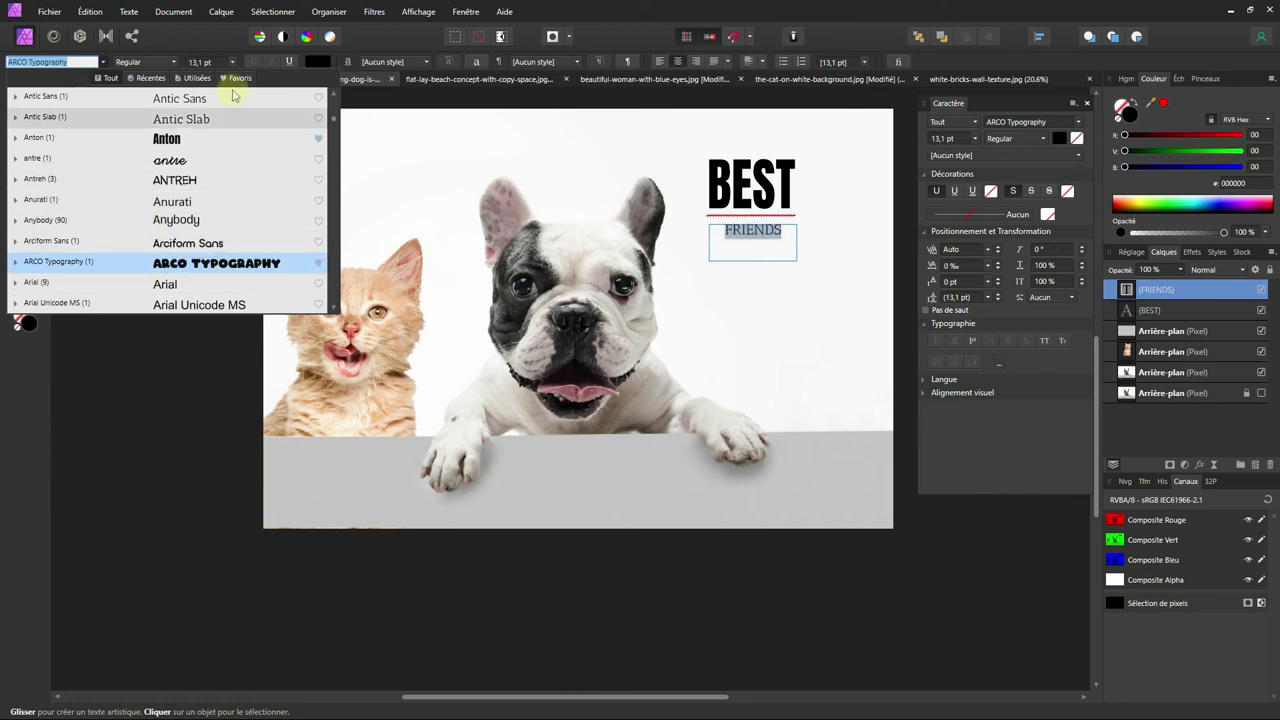
{"action": "left_click", "coordinate": [236, 78]}
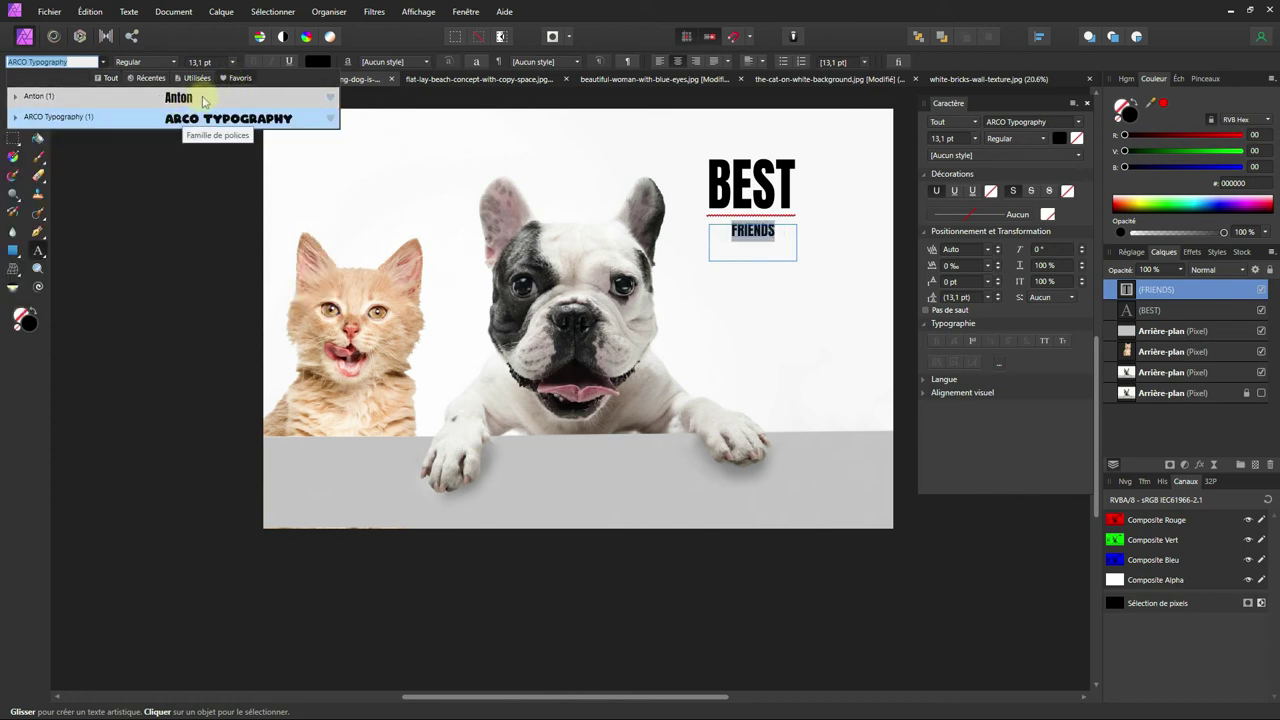
{"action": "left_click", "coordinate": [110, 80]}
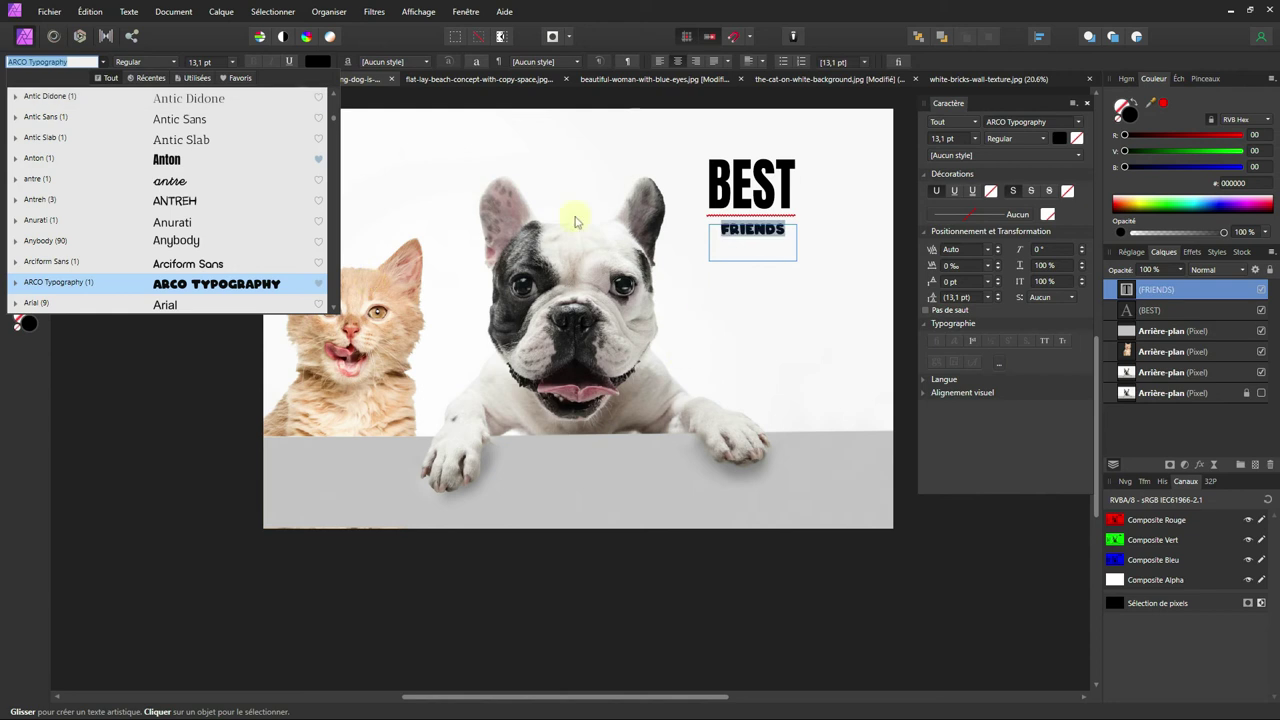
{"action": "key", "text": "Return"}
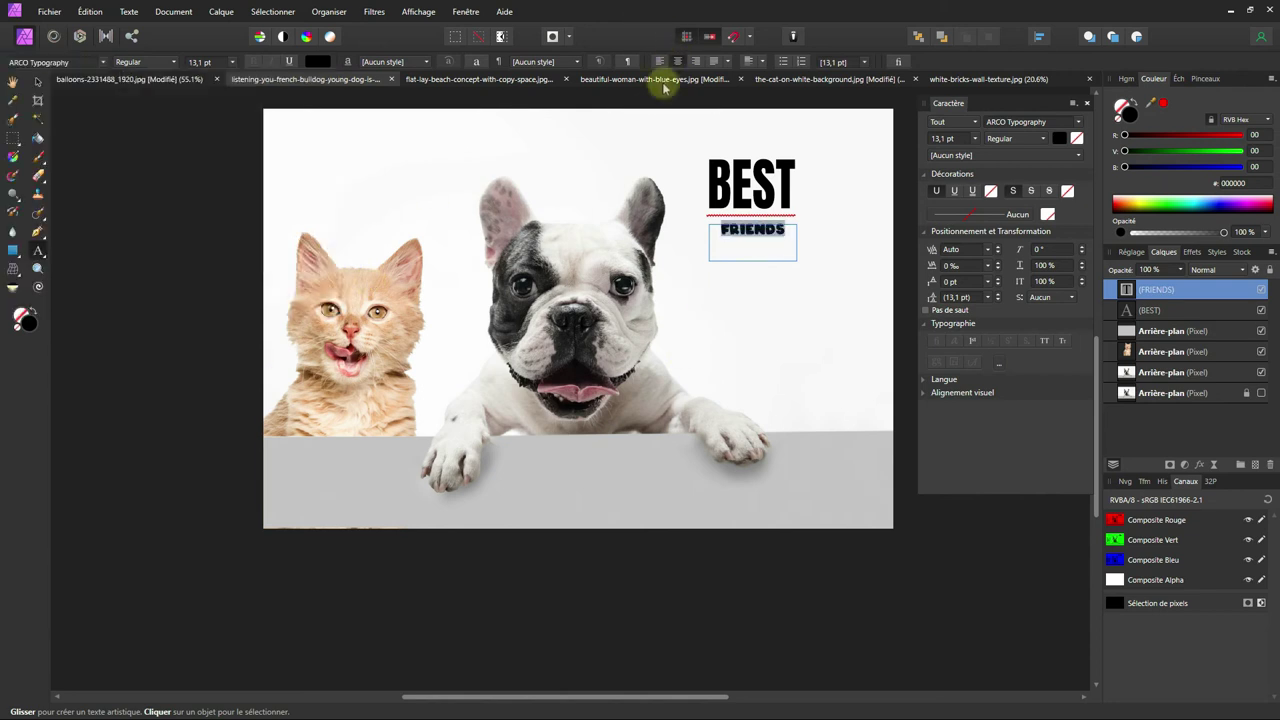
- Scale FRIENDS up to about 24 pt, then shrink it to 17 pt under BEST
{"action": "mouse_move", "coordinate": [802, 269]}
{"action": "left_mouse_down"}
{"action": "mouse_move", "coordinate": [888, 337]}
{"action": "mouse_move", "coordinate": [867, 324]}
{"action": "left_mouse_up"}
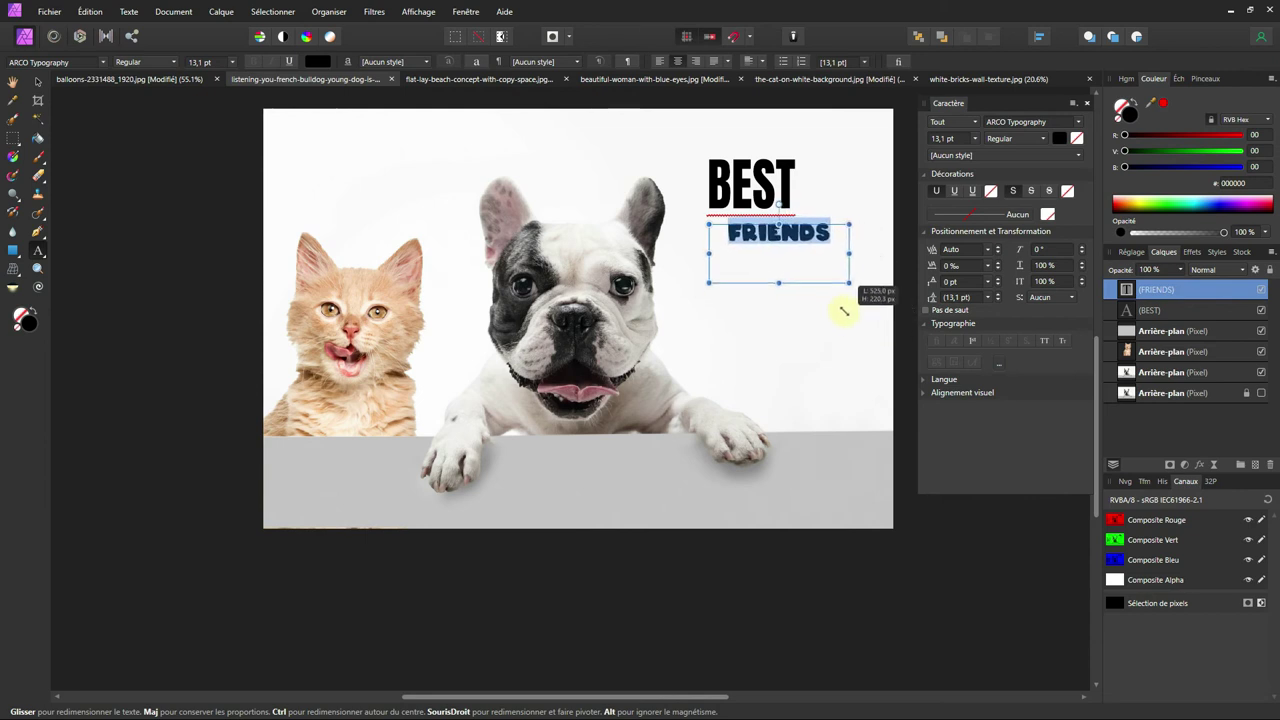
{"action": "left_click_drag", "start_coordinate": [867, 324], "coordinate": [881, 295]}
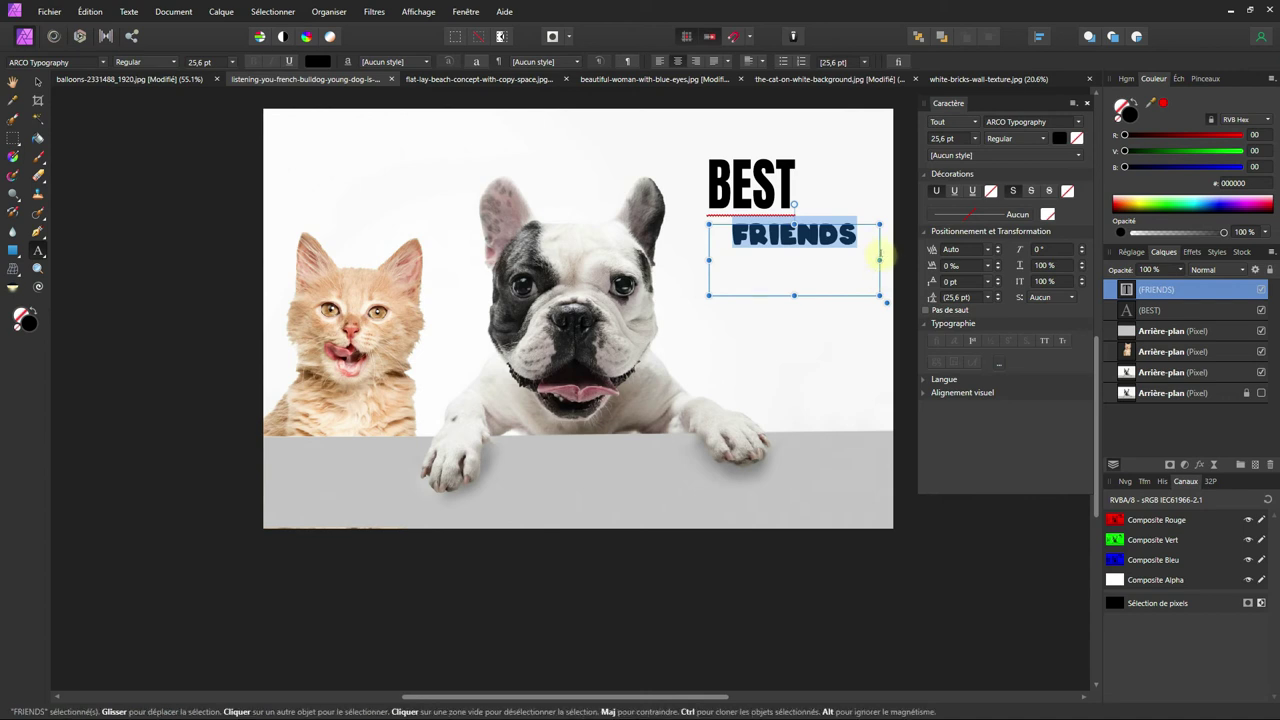
{"action": "mouse_move", "coordinate": [879, 261]}
{"action": "left_mouse_down"}
{"action": "mouse_move", "coordinate": [789, 238]}
{"action": "mouse_move", "coordinate": [844, 258]}
{"action": "mouse_move", "coordinate": [803, 243]}
{"action": "mouse_move", "coordinate": [794, 249]}
{"action": "mouse_move", "coordinate": [840, 258]}
{"action": "mouse_move", "coordinate": [803, 280]}
{"action": "left_mouse_up"}
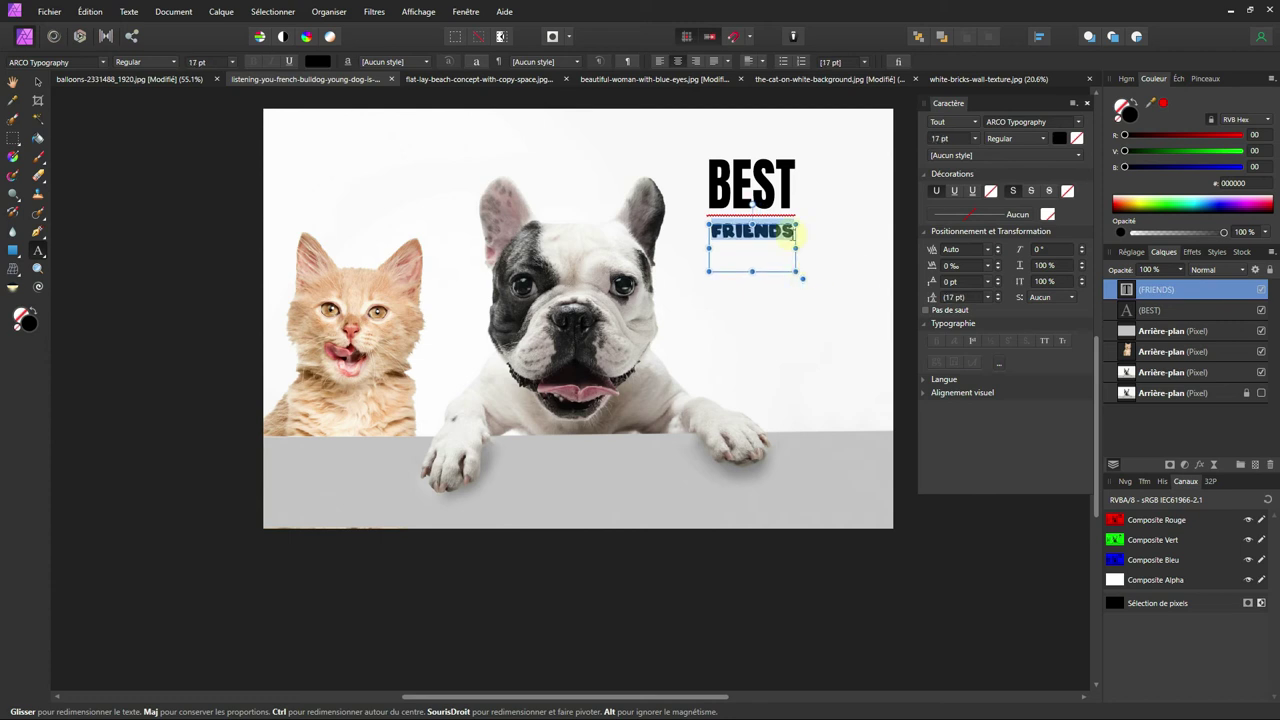
- Select both the BEST and FRIENDS layers in the Layers panel
{"action": "left_click", "coordinate": [1160, 310]}
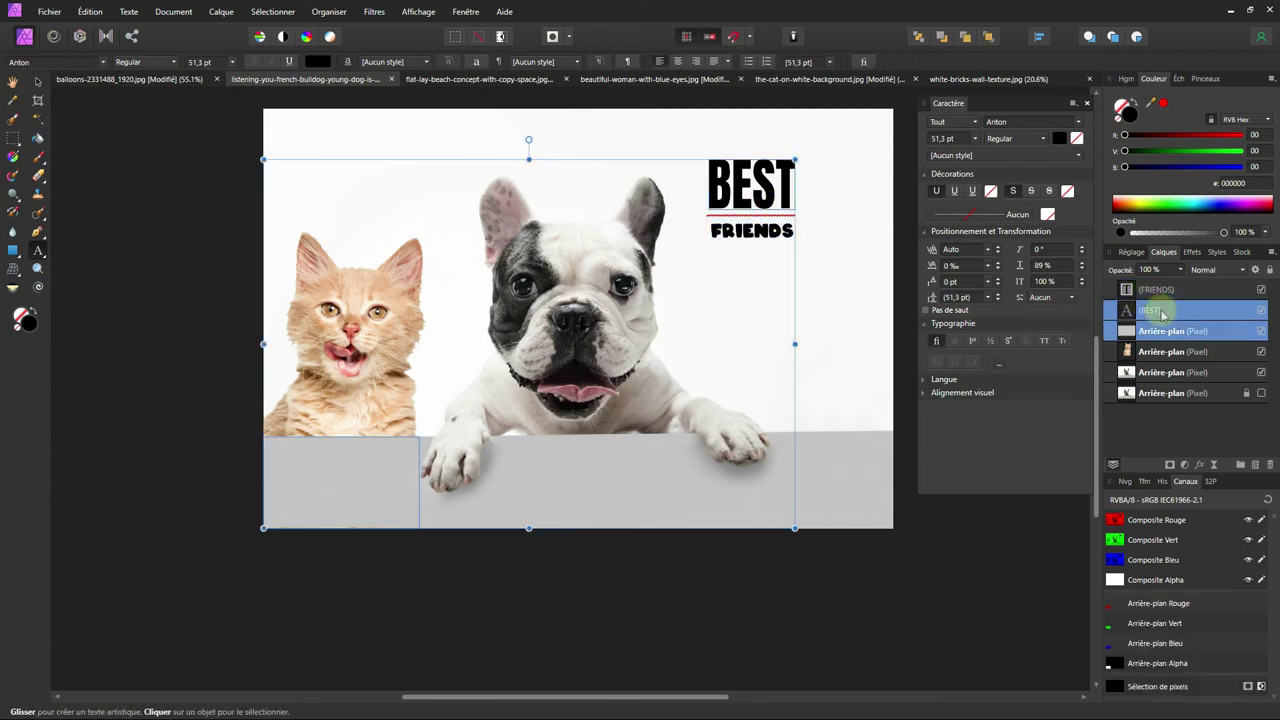
{"action": "left_click", "coordinate": [1168, 300]}
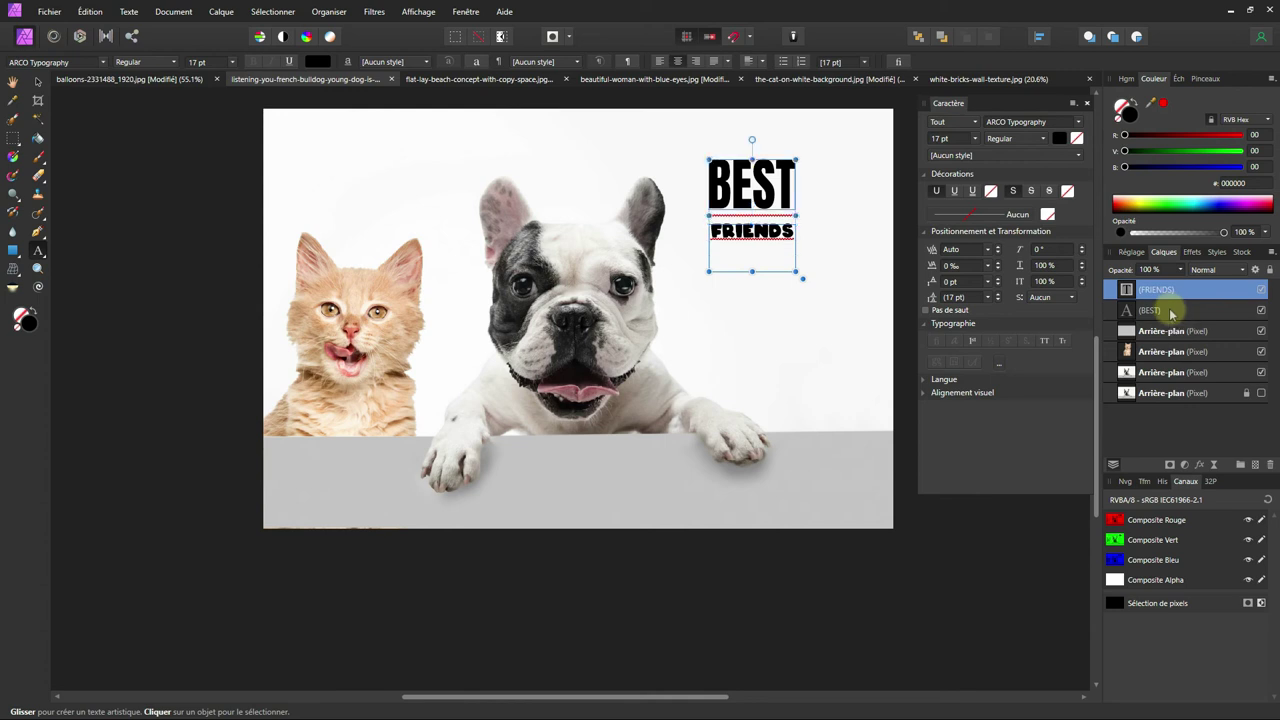
{"action": "left_click", "coordinate": [1170, 312], "text": "shift"}
{"action": "left_click", "coordinate": [1175, 331]}
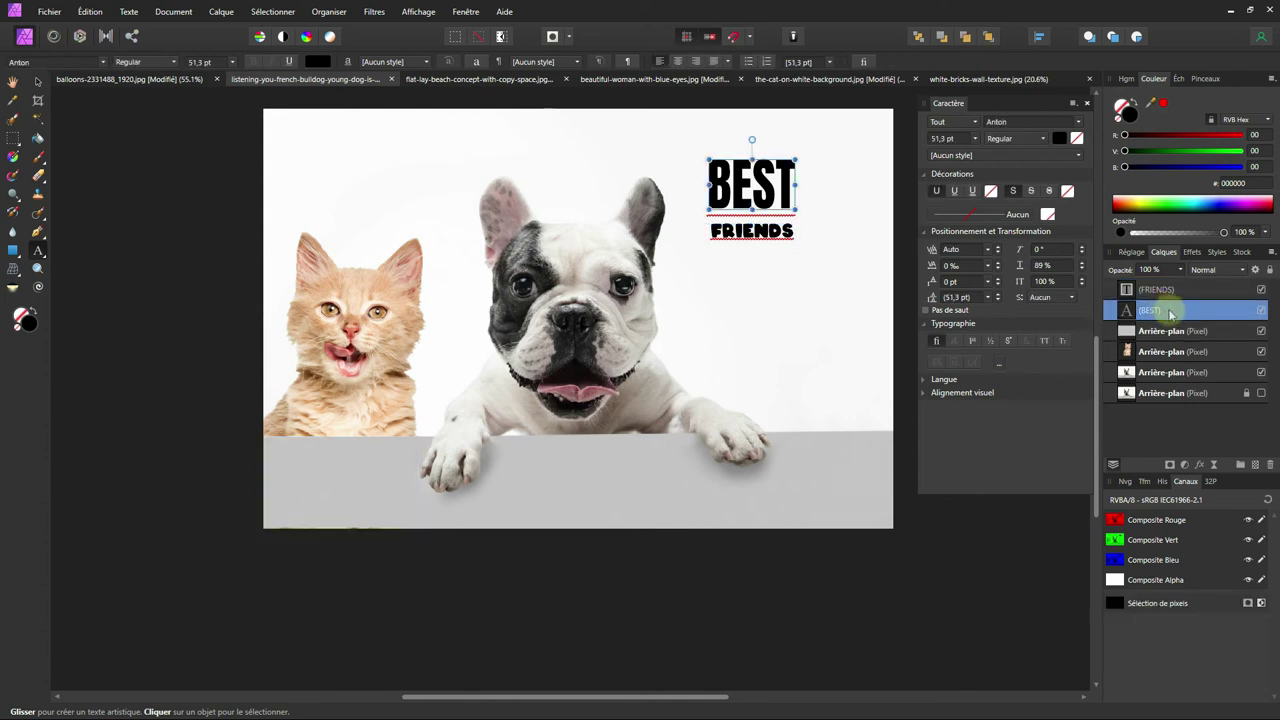
{"action": "left_click", "coordinate": [1178, 291], "text": "shift"}
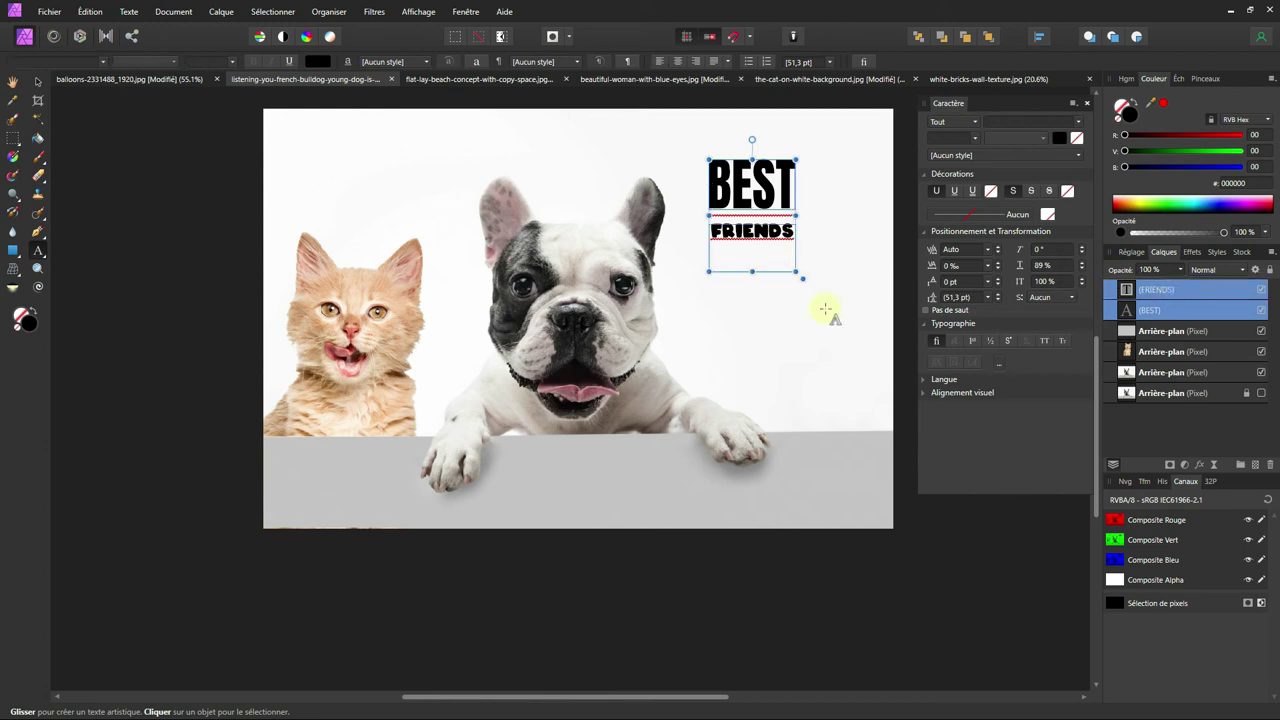
- Scale both headings up, shift them slightly down-left, and group them with Ctrl+G
{"action": "left_click_drag", "start_coordinate": [817, 287], "coordinate": [855, 333]}
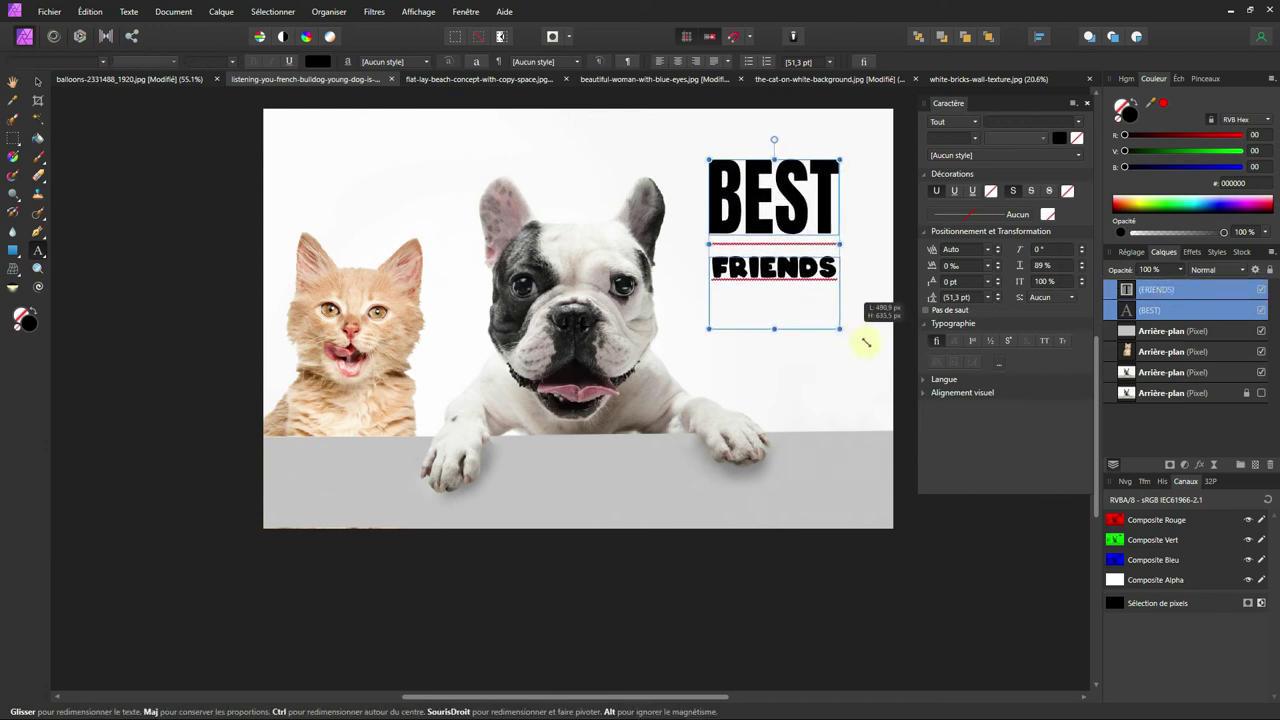
{"action": "left_click_drag", "start_coordinate": [855, 333], "coordinate": [892, 380]}
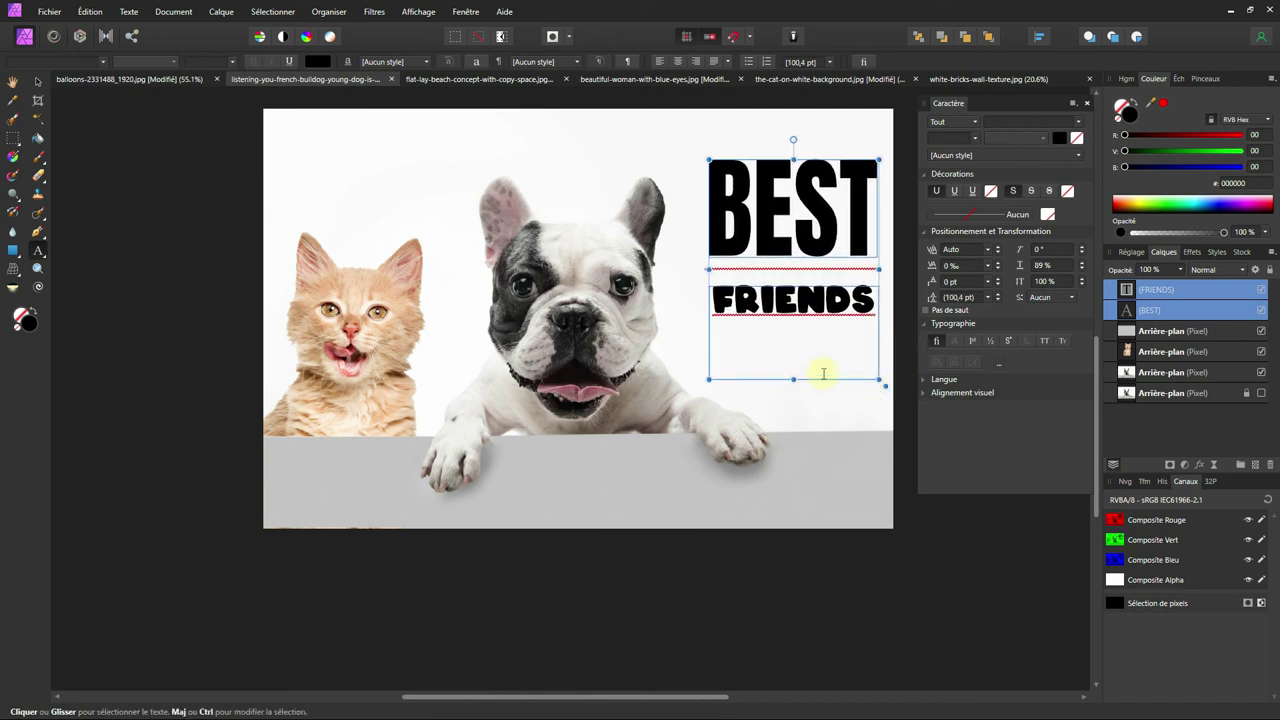
{"action": "mouse_move", "coordinate": [803, 380]}
{"action": "left_mouse_down"}
{"action": "mouse_move", "coordinate": [786, 393]}
{"action": "mouse_move", "coordinate": [791, 427]}
{"action": "left_mouse_up"}
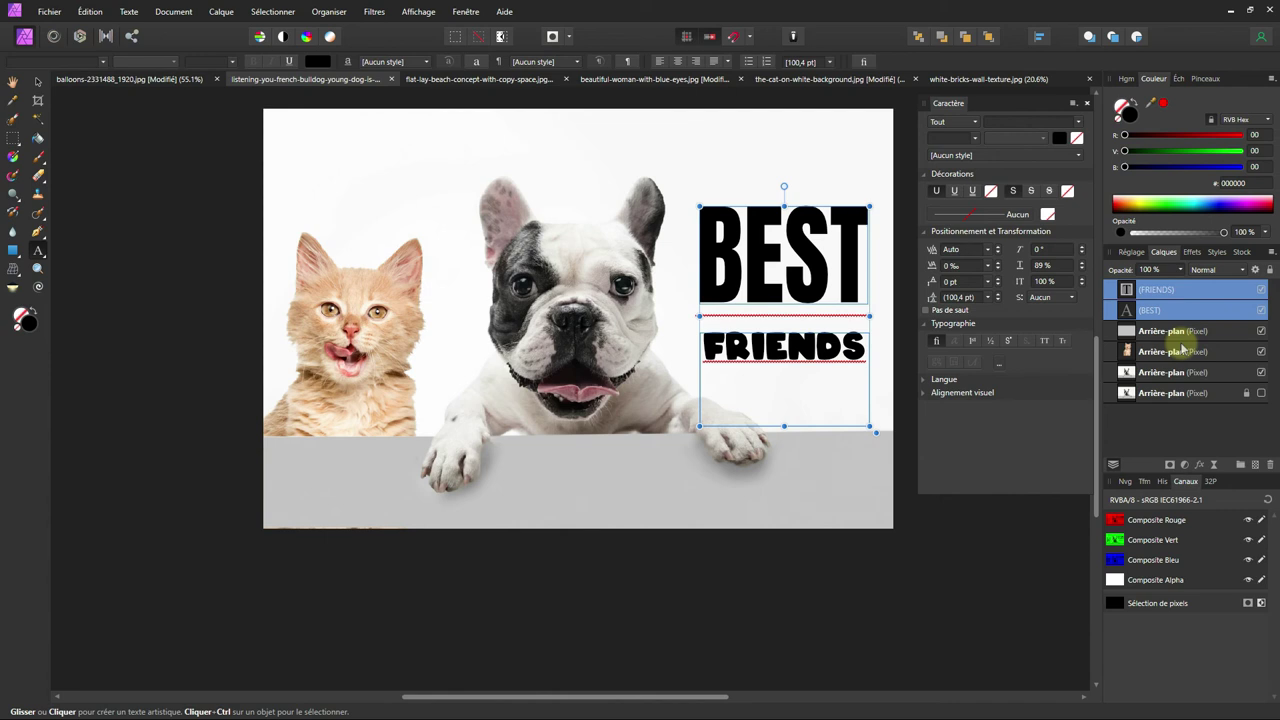
{"action": "key", "text": "ctrl+g"}
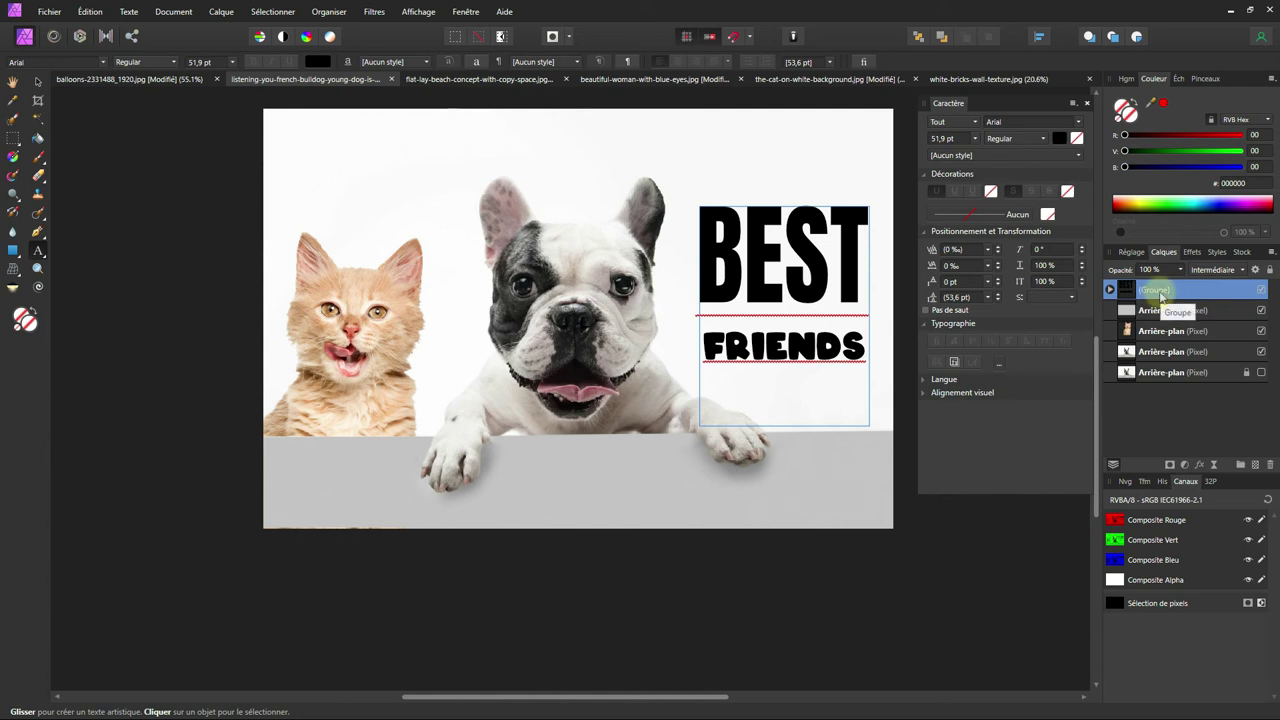
{"action": "left_click", "coordinate": [1109, 289]}
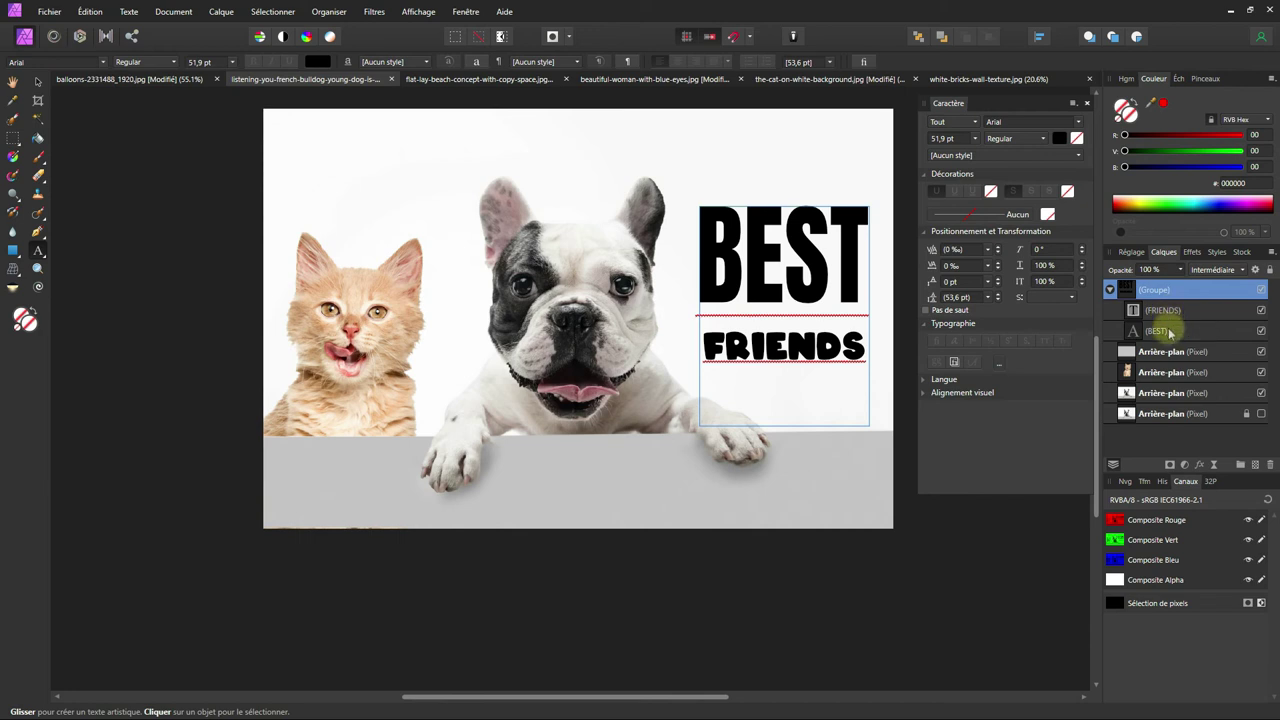
{"action": "left_click", "coordinate": [1109, 289]}
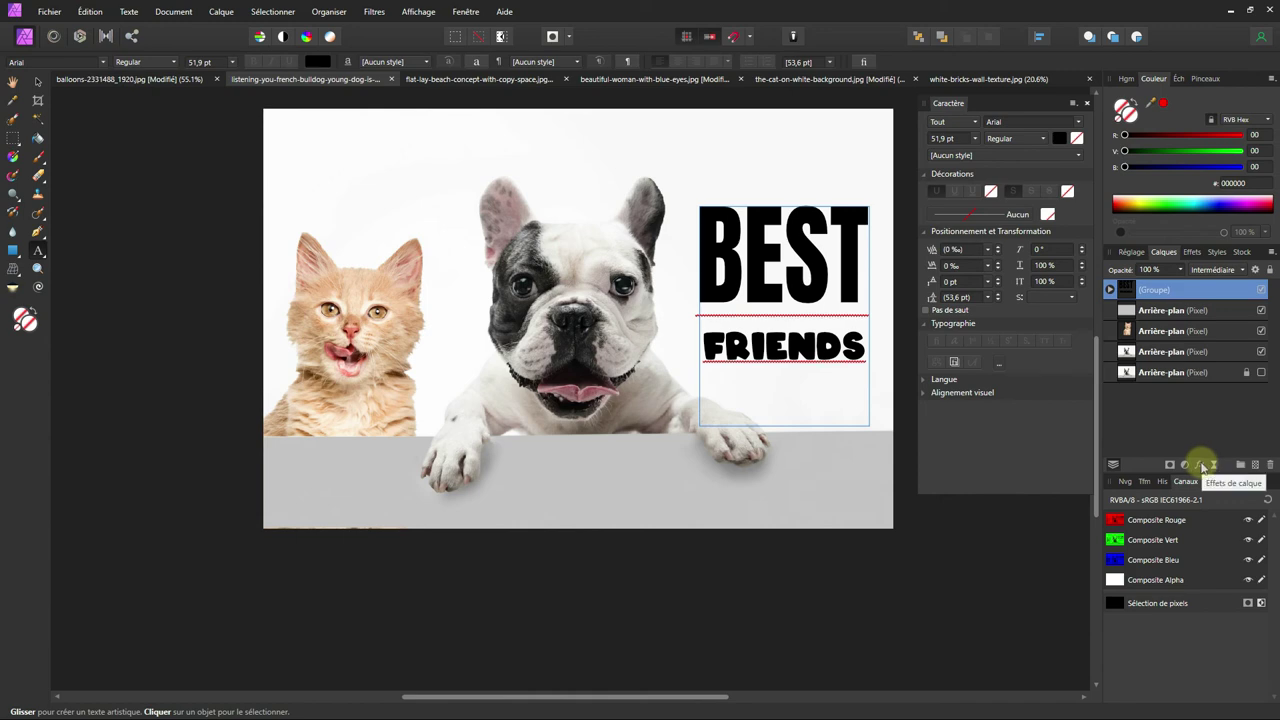
- Give the heading group a small outer shadow in Layer Effects
{"action": "left_click", "coordinate": [1203, 467]}
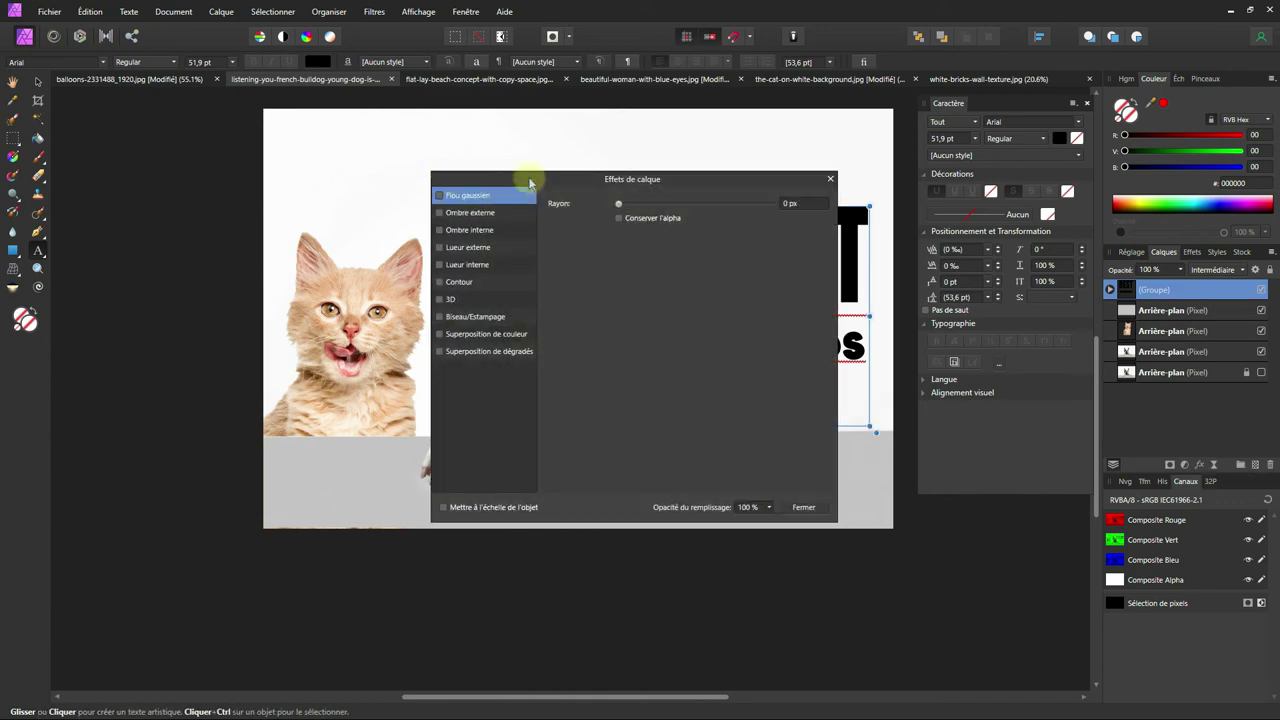
{"action": "left_click_drag", "start_coordinate": [530, 183], "coordinate": [205, 134]}
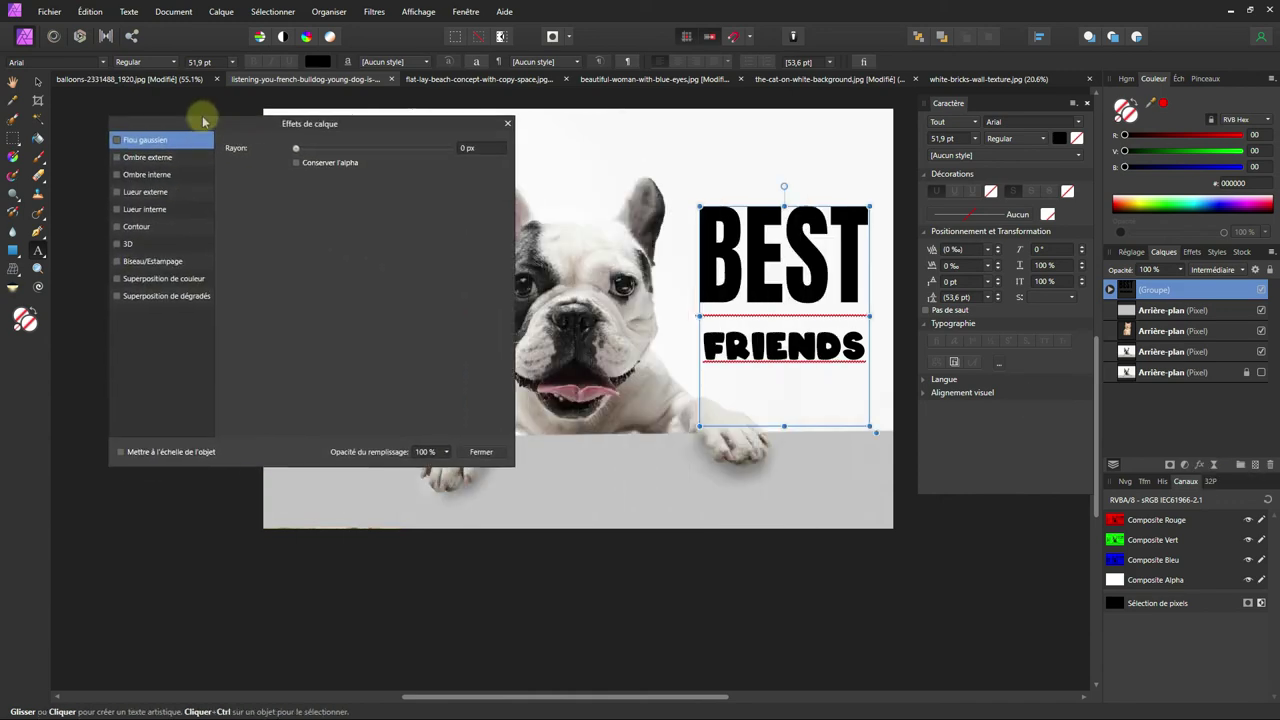
{"action": "left_click", "coordinate": [114, 164]}
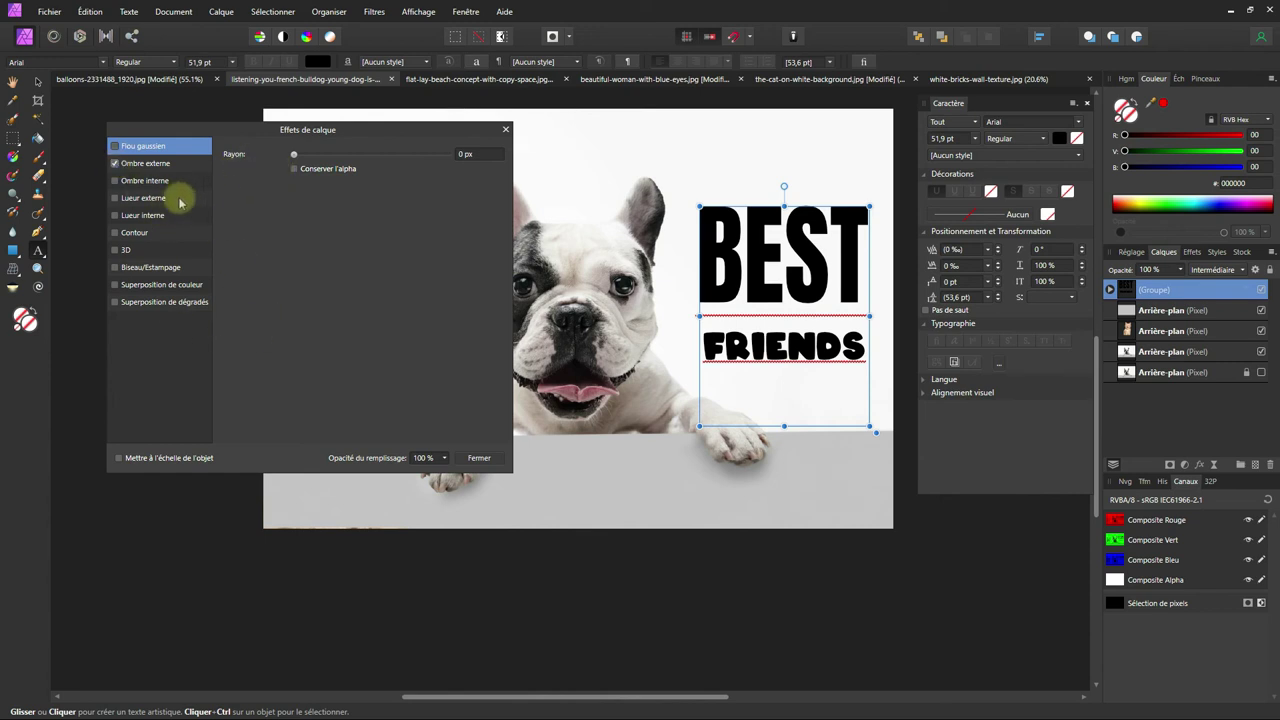
{"action": "left_click", "coordinate": [152, 164]}
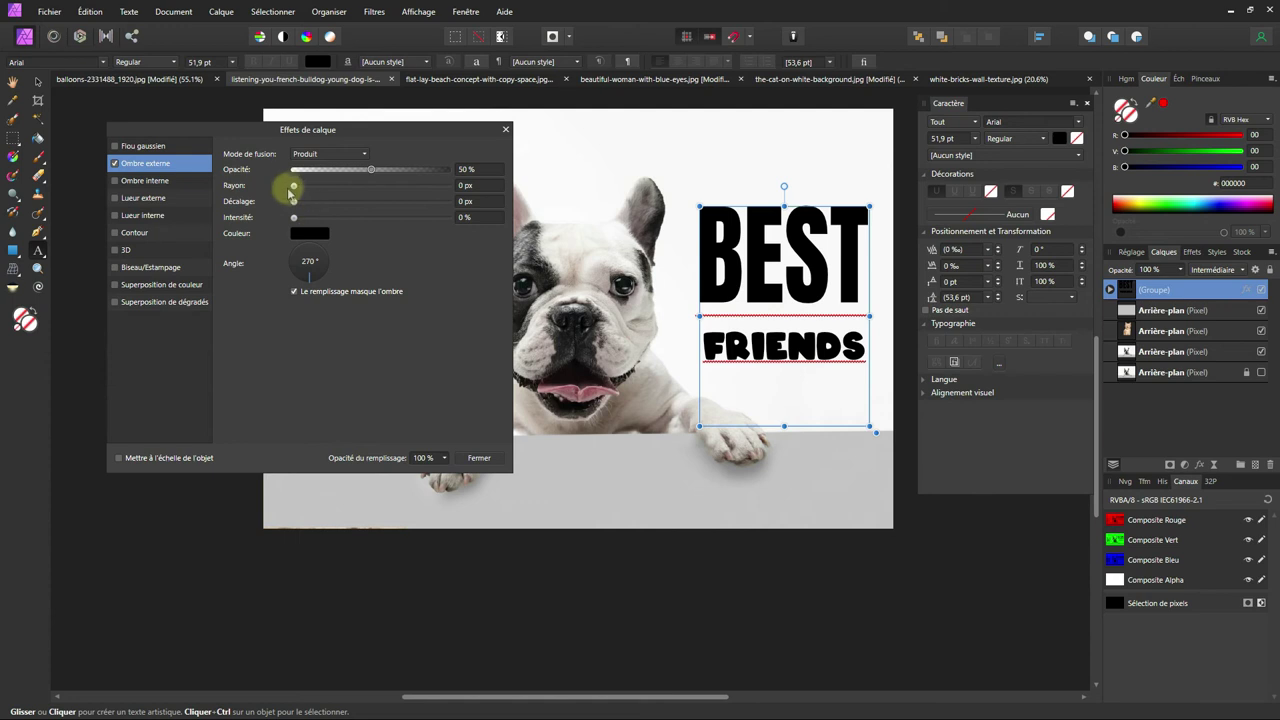
{"action": "mouse_move", "coordinate": [291, 189]}
{"action": "left_mouse_down"}
{"action": "mouse_move", "coordinate": [329, 186]}
{"action": "mouse_move", "coordinate": [338, 208]}
{"action": "mouse_move", "coordinate": [378, 222]}
{"action": "left_mouse_up"}
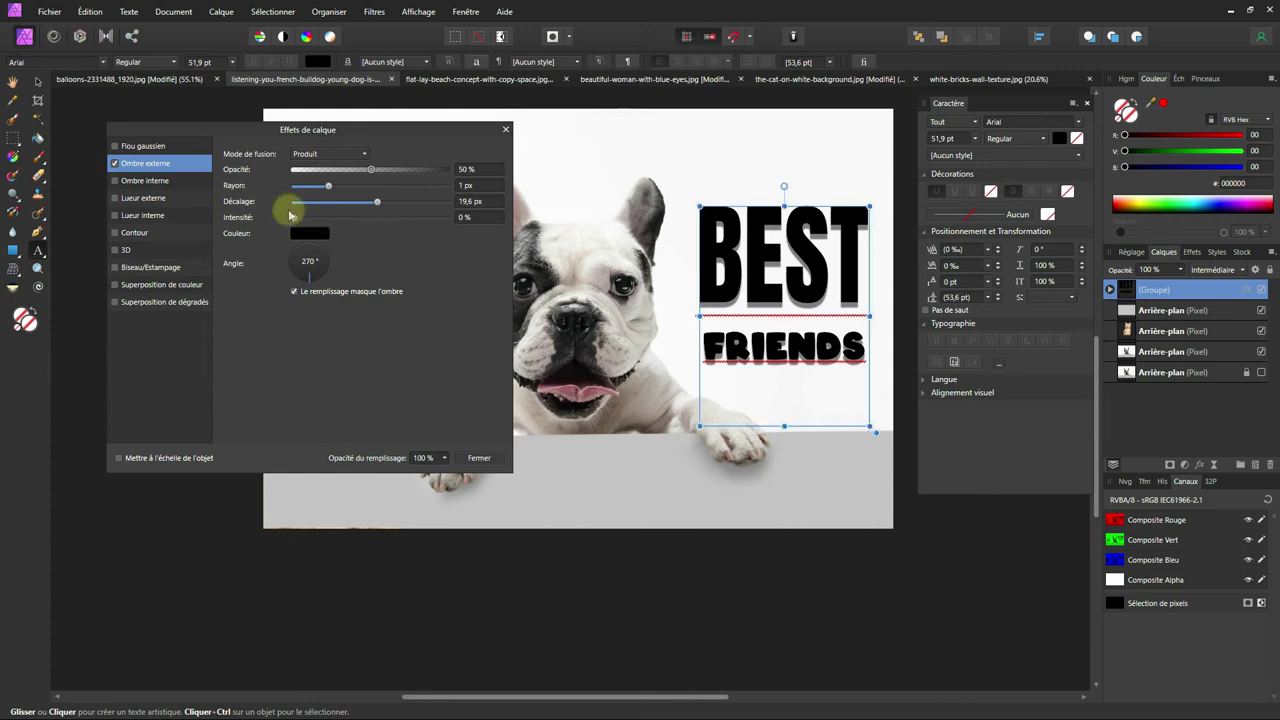
- Add an orange outline about 10.7 px wide and close Layer Effects
{"action": "left_click", "coordinate": [130, 233]}
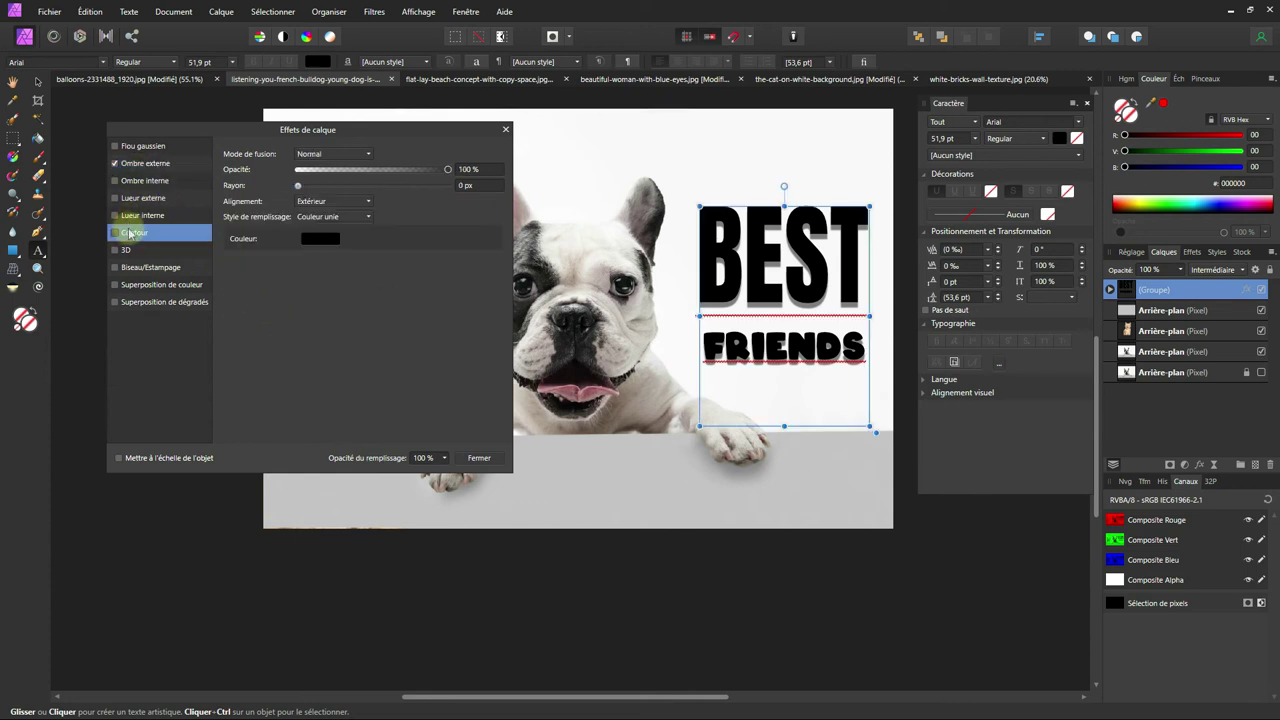
{"action": "left_click", "coordinate": [115, 233]}
{"action": "left_click", "coordinate": [320, 238]}
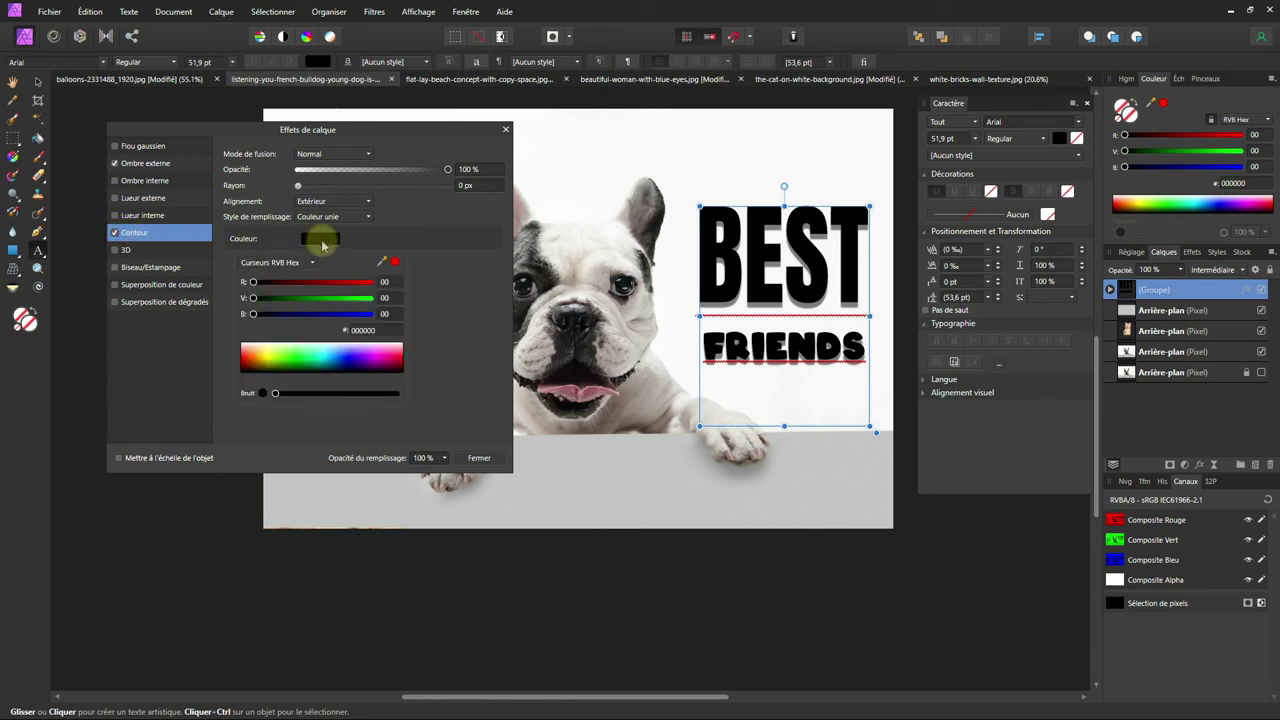
{"action": "mouse_move", "coordinate": [322, 287]}
{"action": "left_mouse_down"}
{"action": "mouse_move", "coordinate": [350, 282]}
{"action": "mouse_move", "coordinate": [306, 300]}
{"action": "left_mouse_up"}
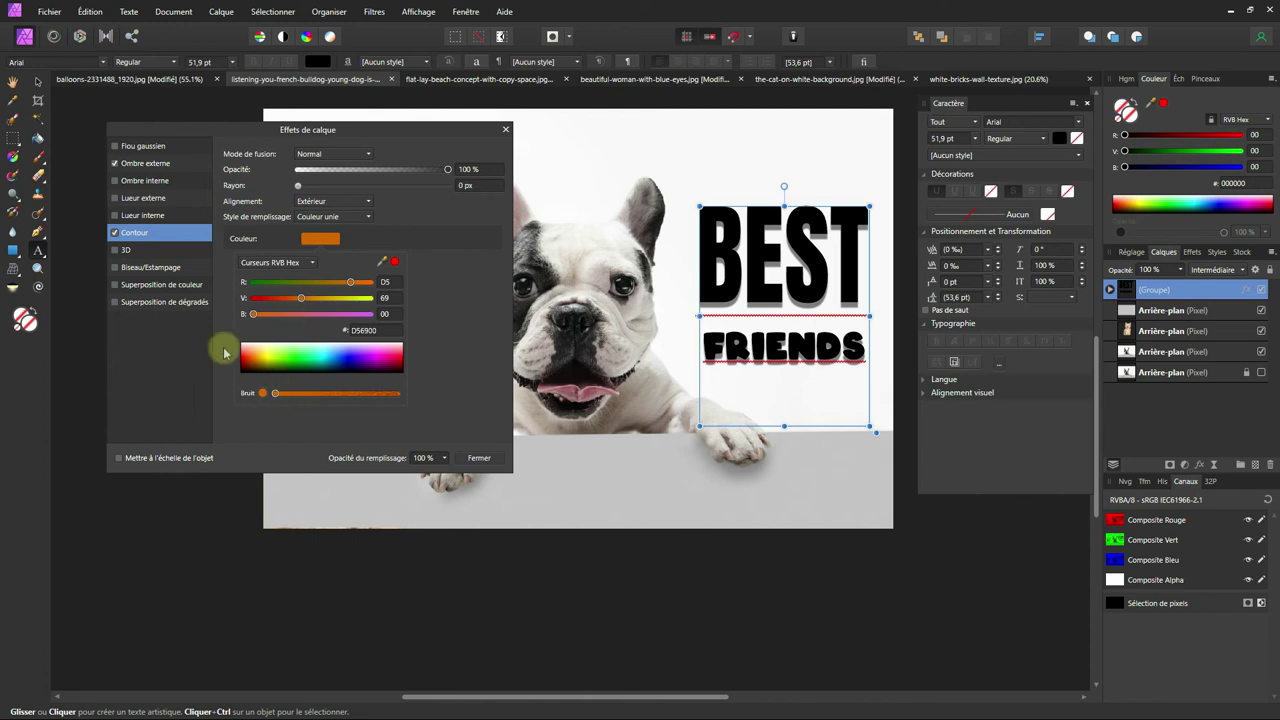
{"action": "left_click", "coordinate": [298, 188]}
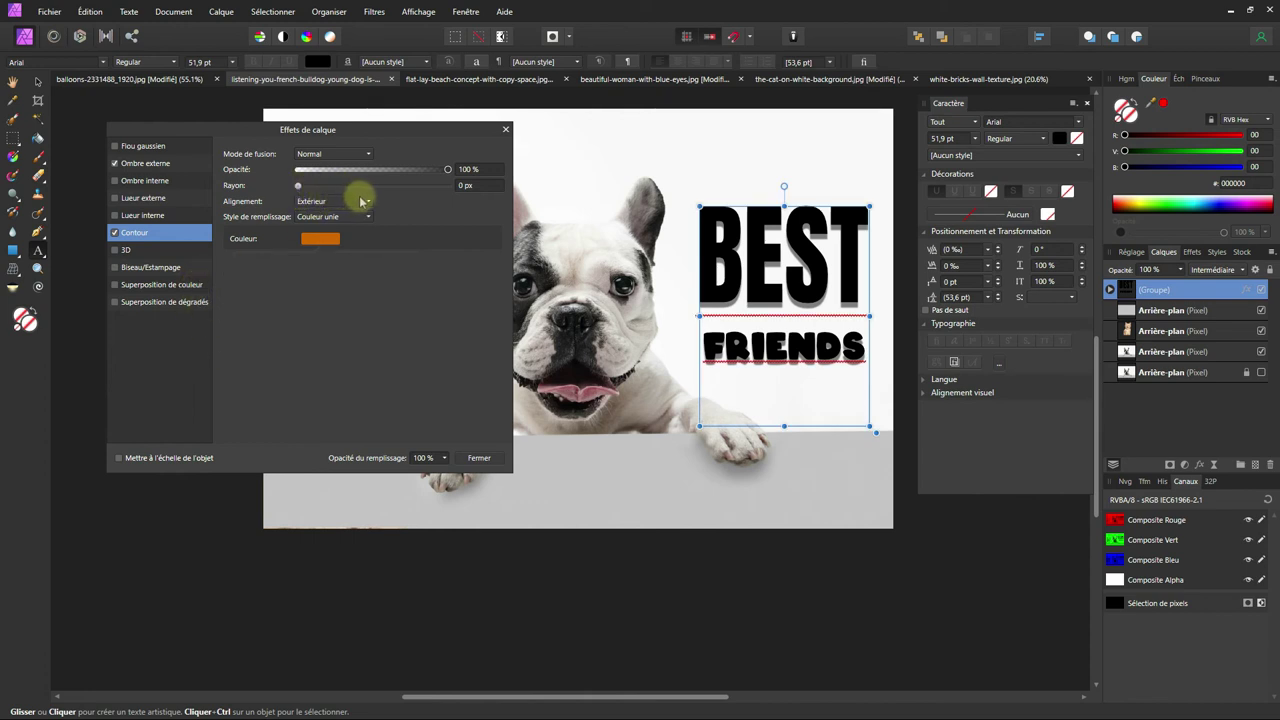
{"action": "mouse_move", "coordinate": [298, 186]}
{"action": "left_mouse_down"}
{"action": "mouse_move", "coordinate": [360, 186]}
{"action": "mouse_move", "coordinate": [365, 199]}
{"action": "left_mouse_up"}
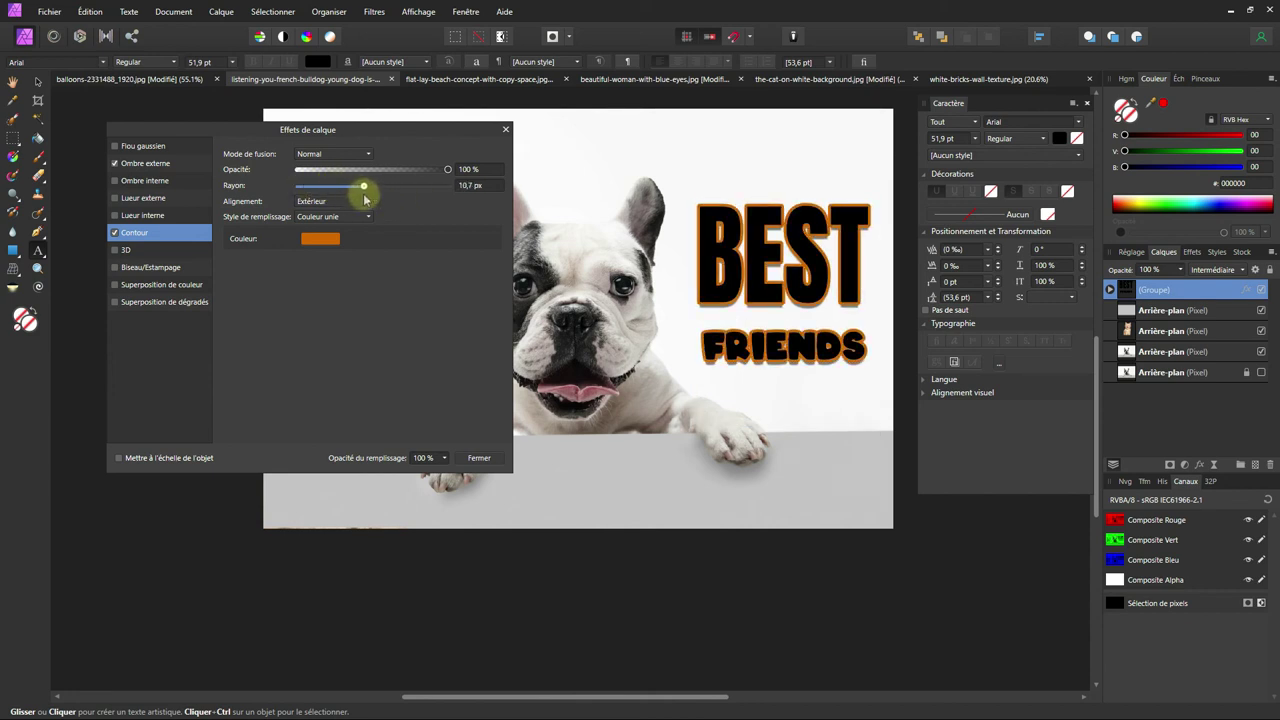
{"action": "left_click", "coordinate": [478, 458]}
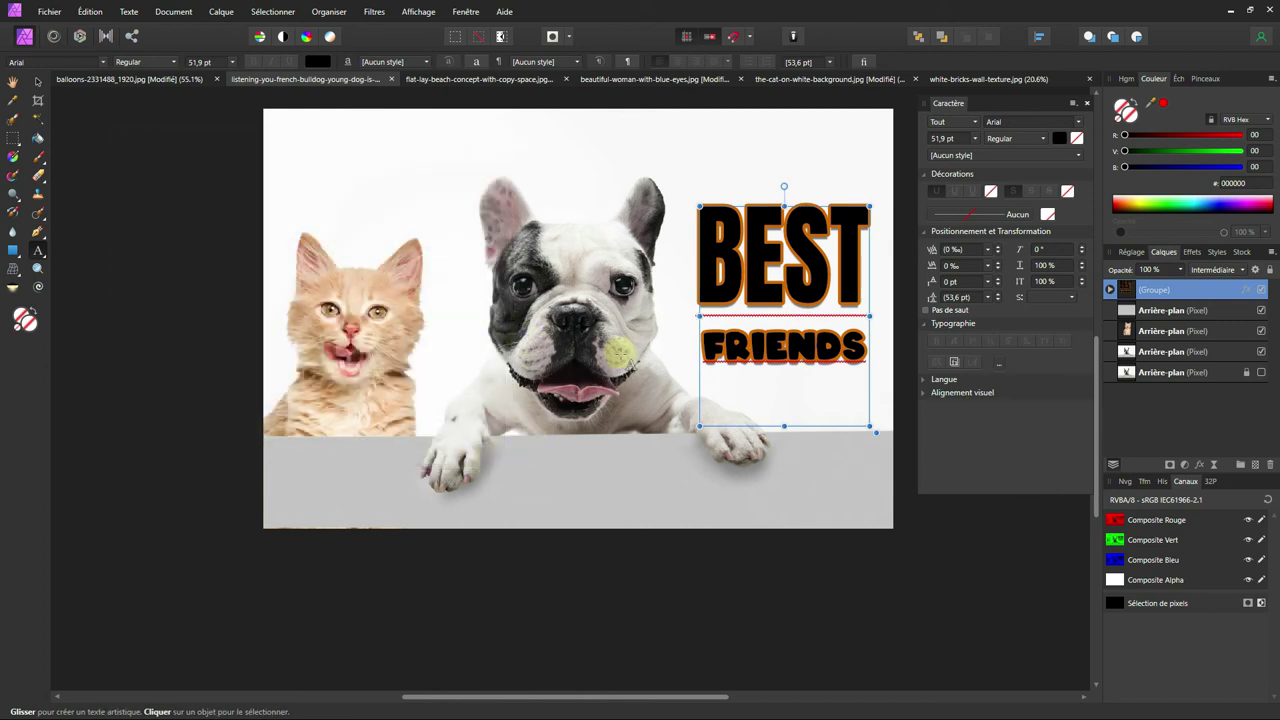
- Select the Elliptical Marquee tool and add a new empty pixel layer
{"action": "left_click", "coordinate": [16, 143]}
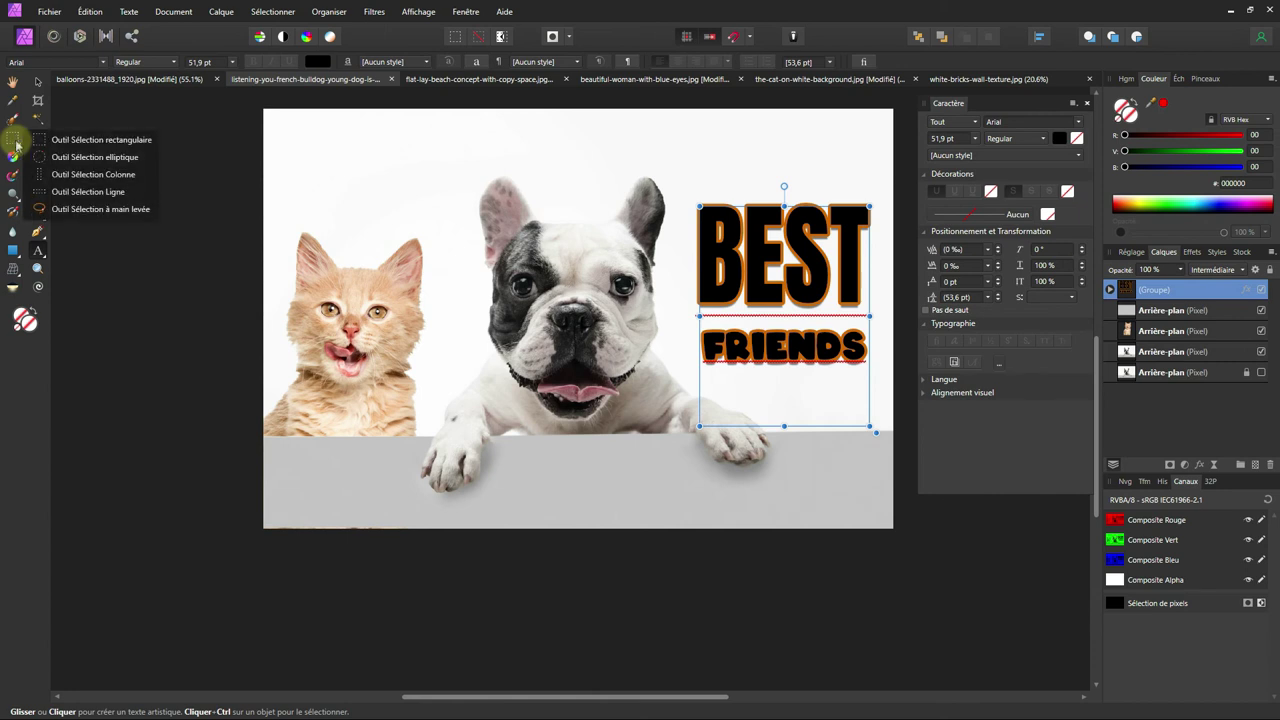
{"action": "left_click", "coordinate": [90, 157]}
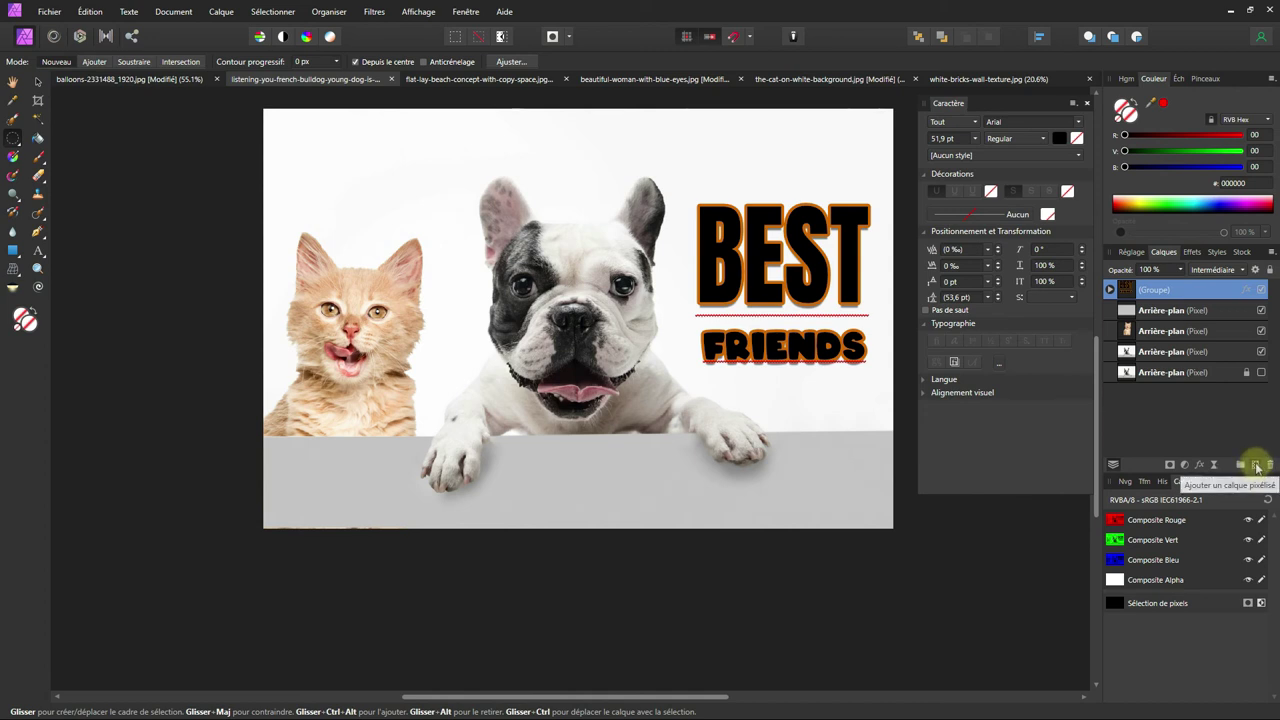
{"action": "left_click", "coordinate": [1257, 467]}
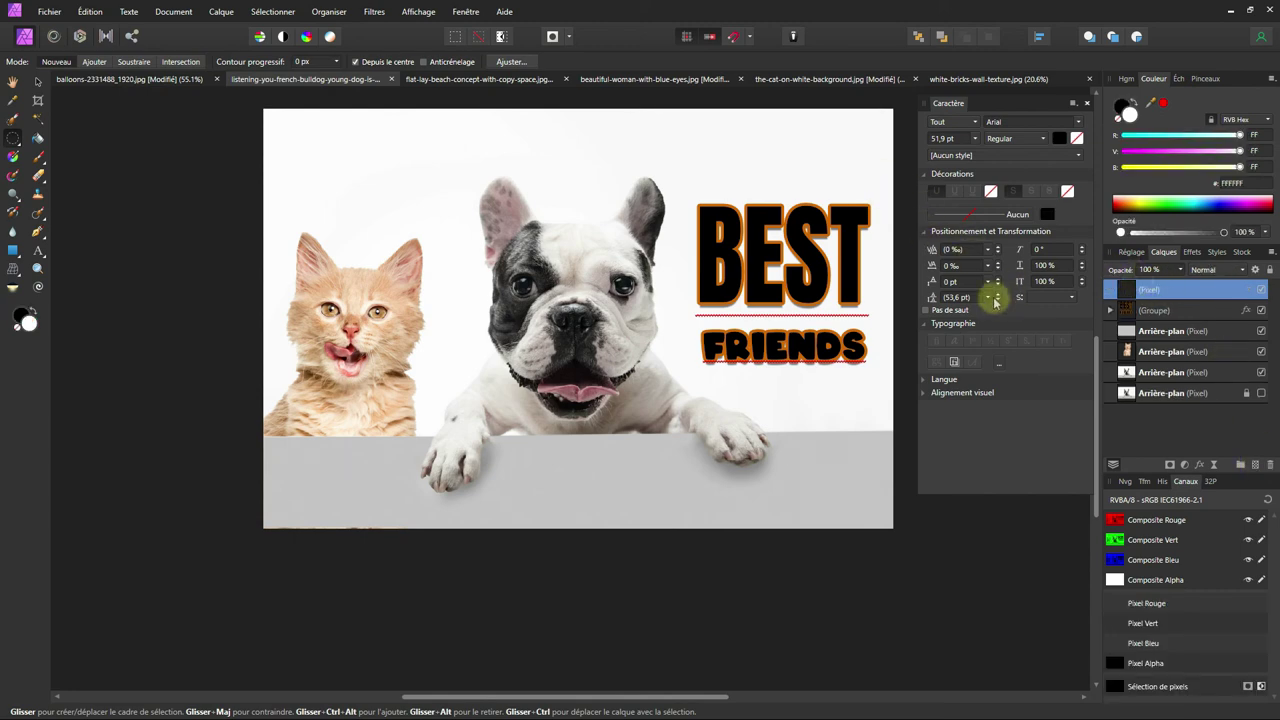
{"action": "scroll", "coordinate": [807, 178], "scroll_direction": "up", "scroll_amount": 2}
{"action": "scroll", "coordinate": [794, 183], "scroll_direction": "down", "scroll_amount": 1}
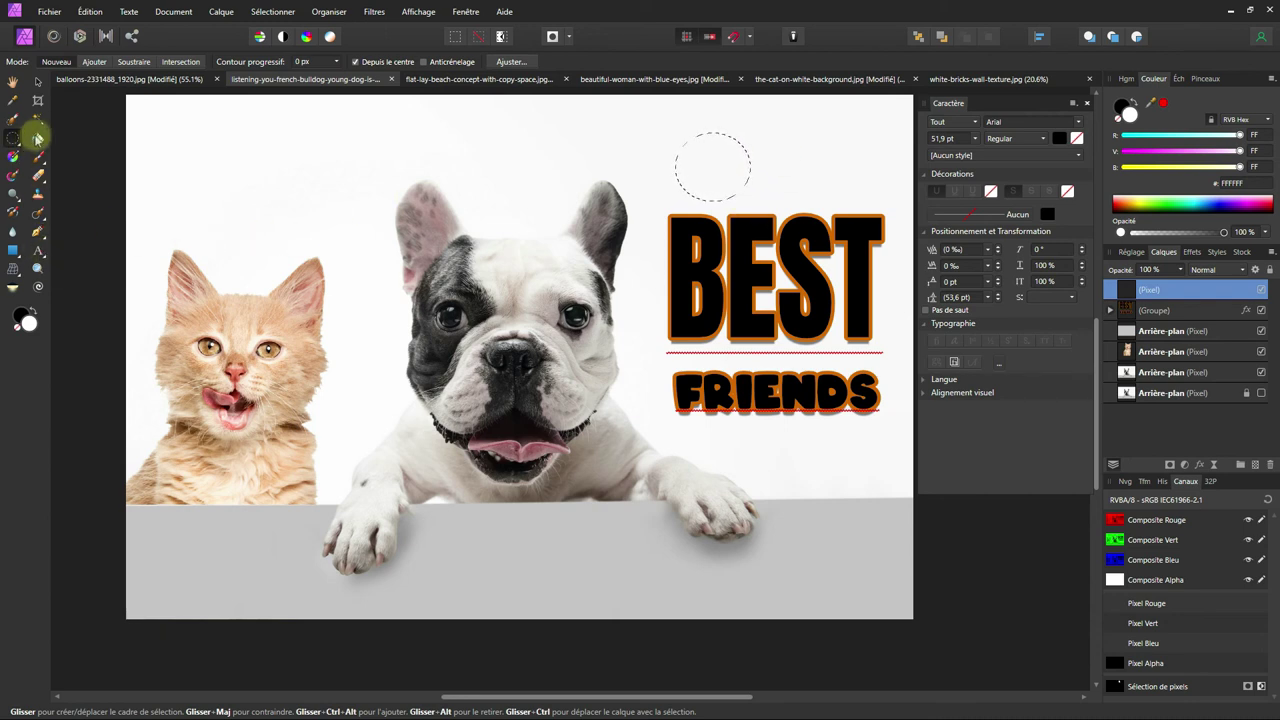
- Fill the circular selection above BEST with solid black
{"action": "left_click", "coordinate": [36, 138]}
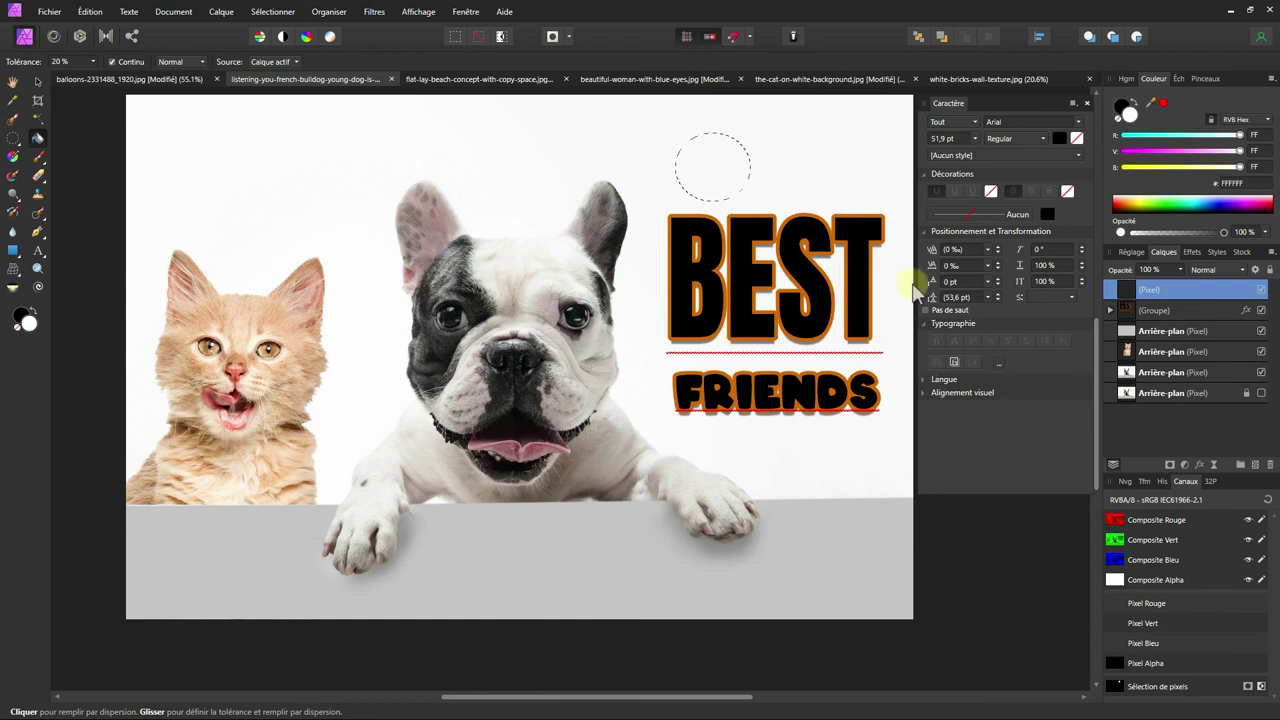
{"action": "left_click", "coordinate": [1190, 78]}
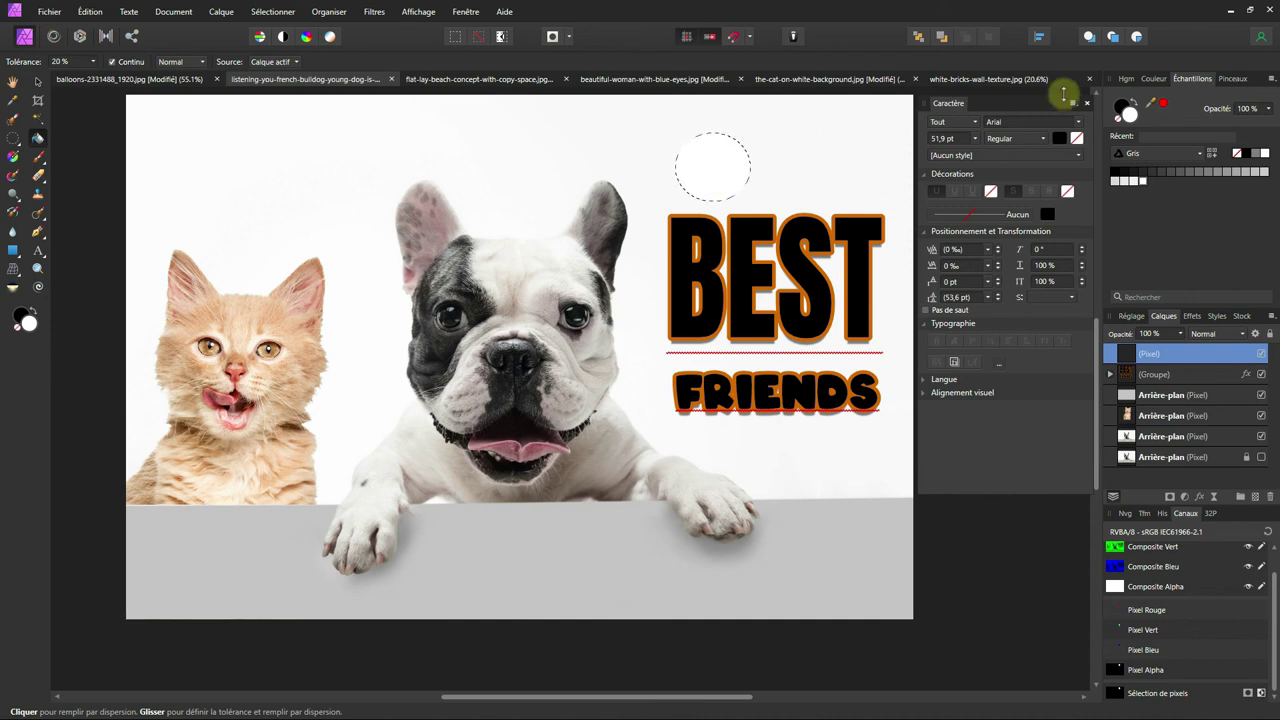
{"action": "left_click", "coordinate": [1149, 102]}
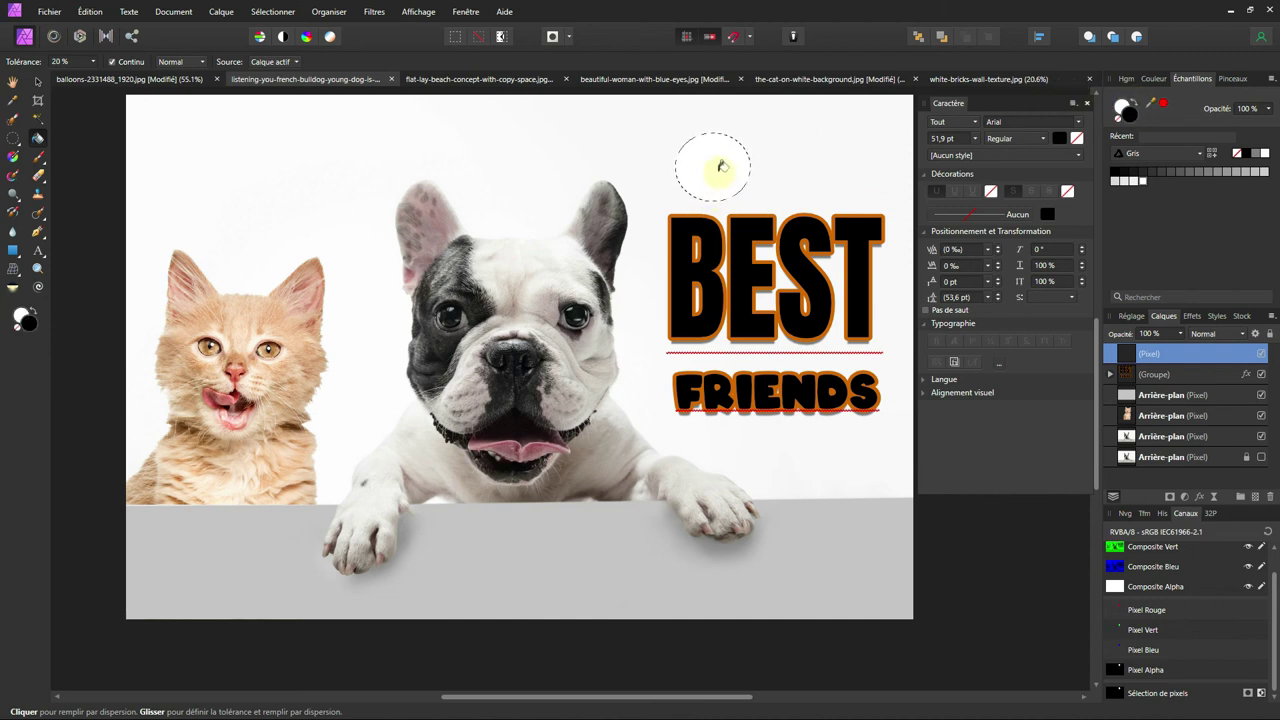
{"action": "left_click", "coordinate": [721, 165]}
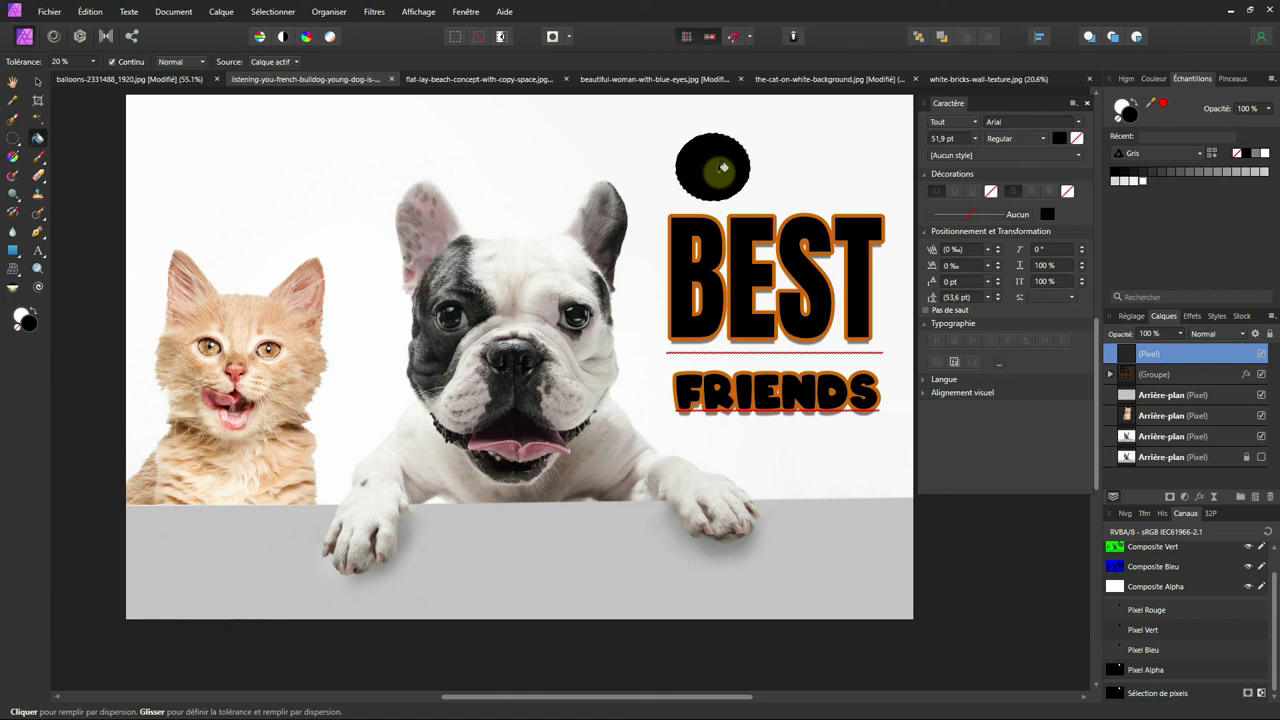
{"action": "left_click", "coordinate": [744, 170]}
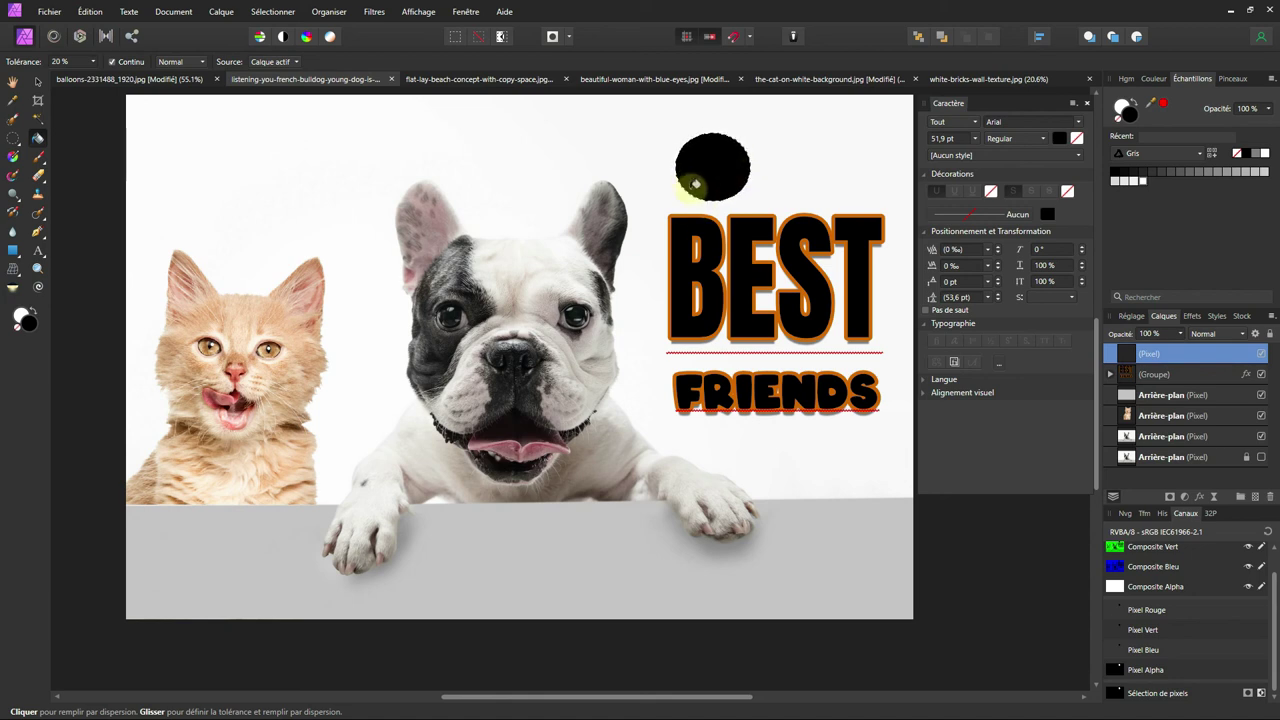
{"action": "left_click", "coordinate": [13, 137]}
- Draw small elliptical circle selections beside the big circle above BEST
{"action": "scroll", "coordinate": [686, 148], "scroll_direction": "up", "scroll_amount": 3}
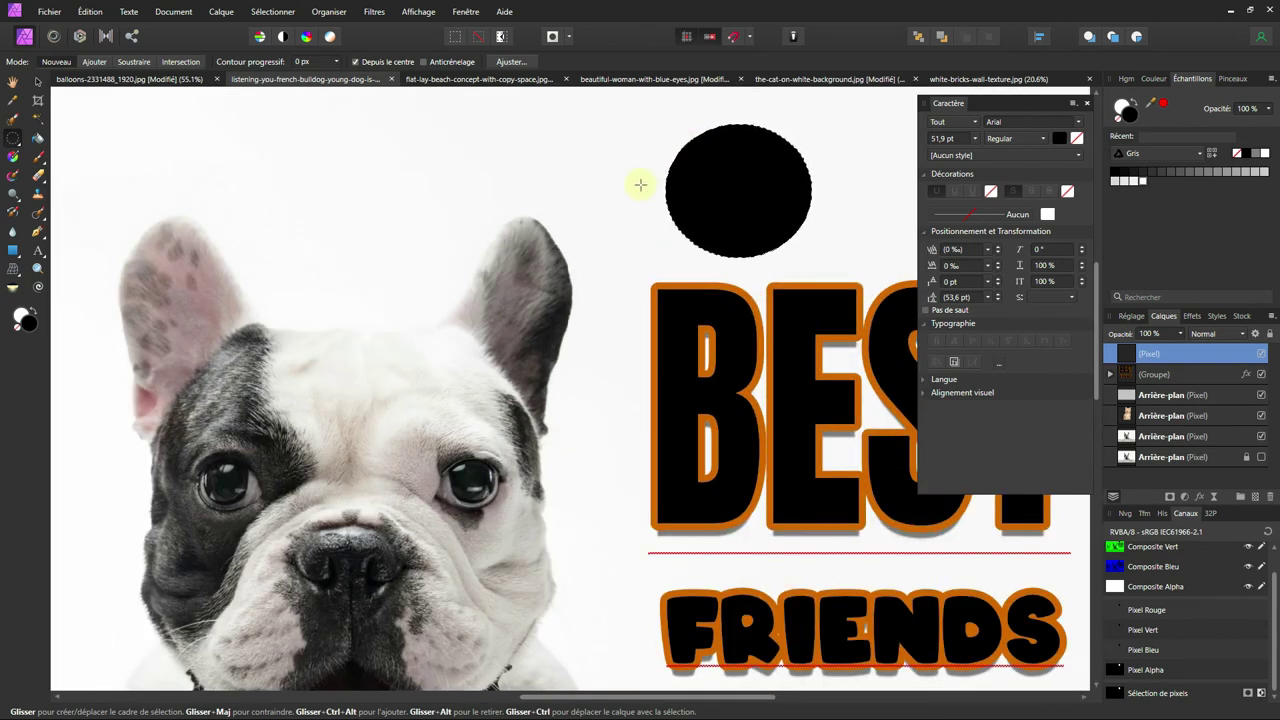
{"action": "left_click", "coordinate": [612, 160]}
{"action": "scroll", "coordinate": [667, 192], "scroll_direction": "up", "scroll_amount": 2}
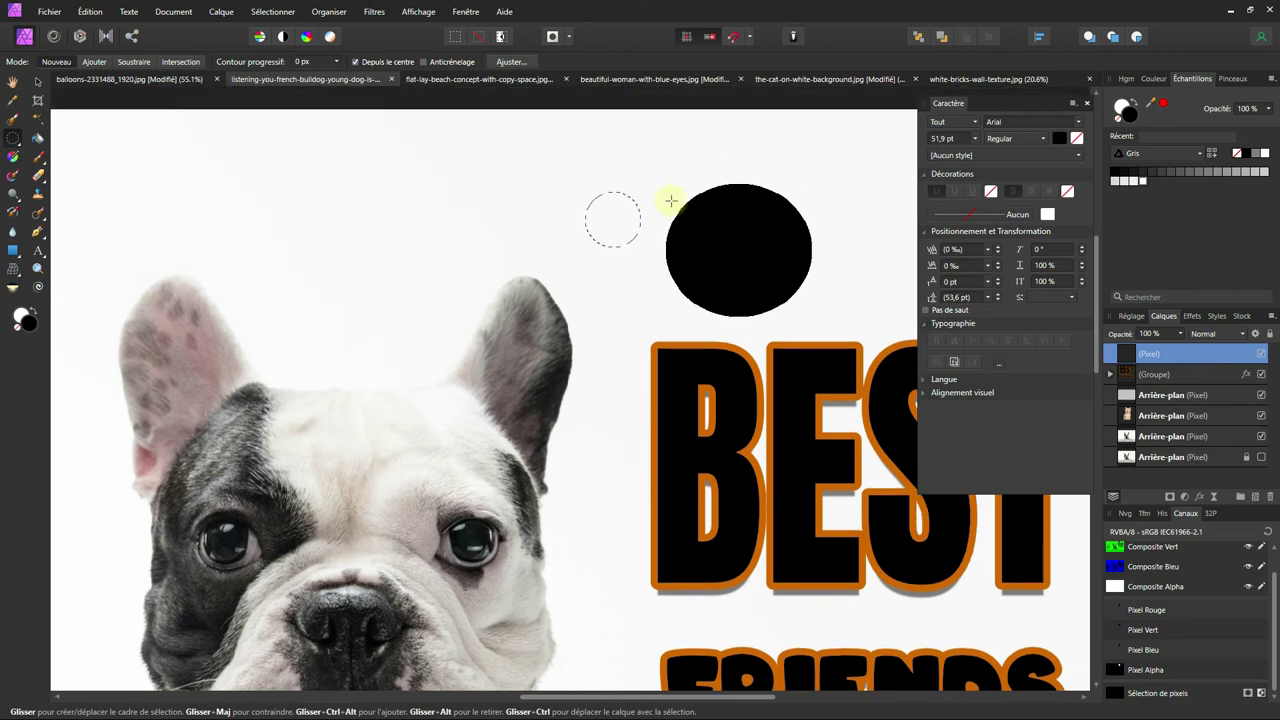
{"action": "left_click_drag", "start_coordinate": [650, 172], "coordinate": [678, 201]}
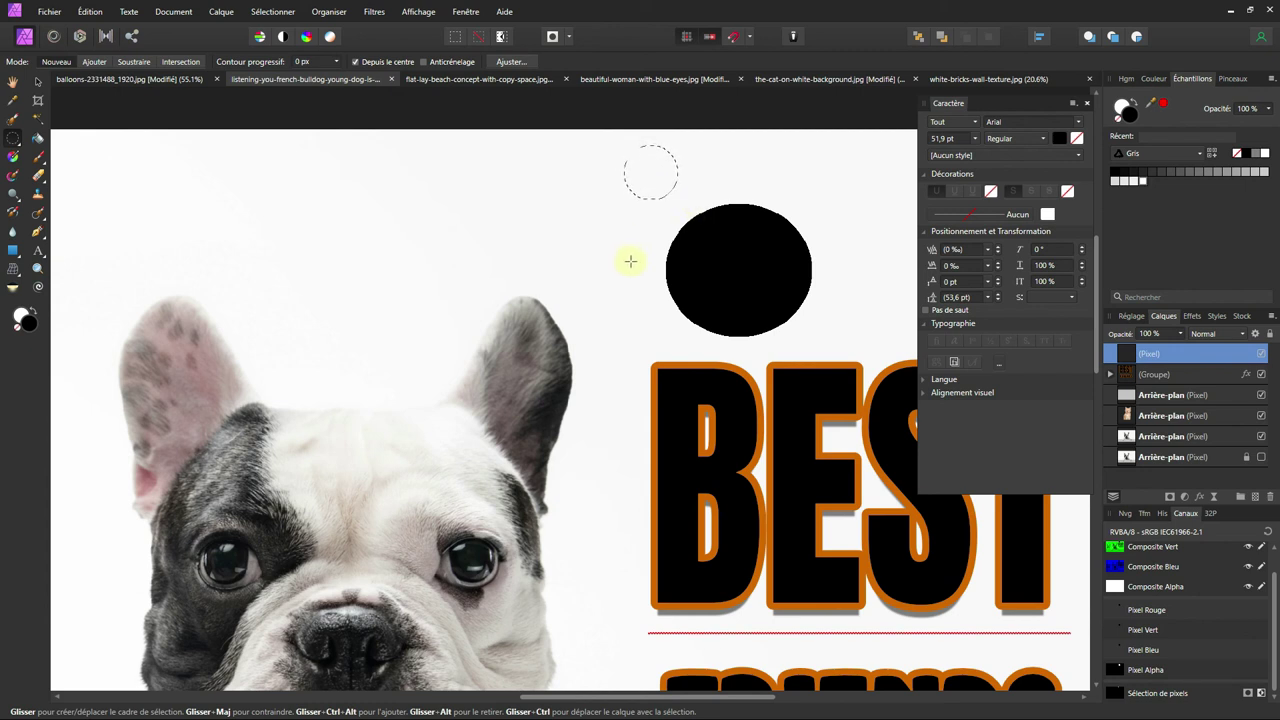
{"action": "left_click_drag", "start_coordinate": [618, 242], "coordinate": [646, 266]}
{"action": "left_click_drag", "start_coordinate": [668, 195], "coordinate": [690, 212]}
- Flood-fill the three toe circles black, then zoom back out
{"action": "left_click", "coordinate": [37, 137]}
{"action": "left_click", "coordinate": [667, 194]}
{"action": "left_click", "coordinate": [620, 252]}
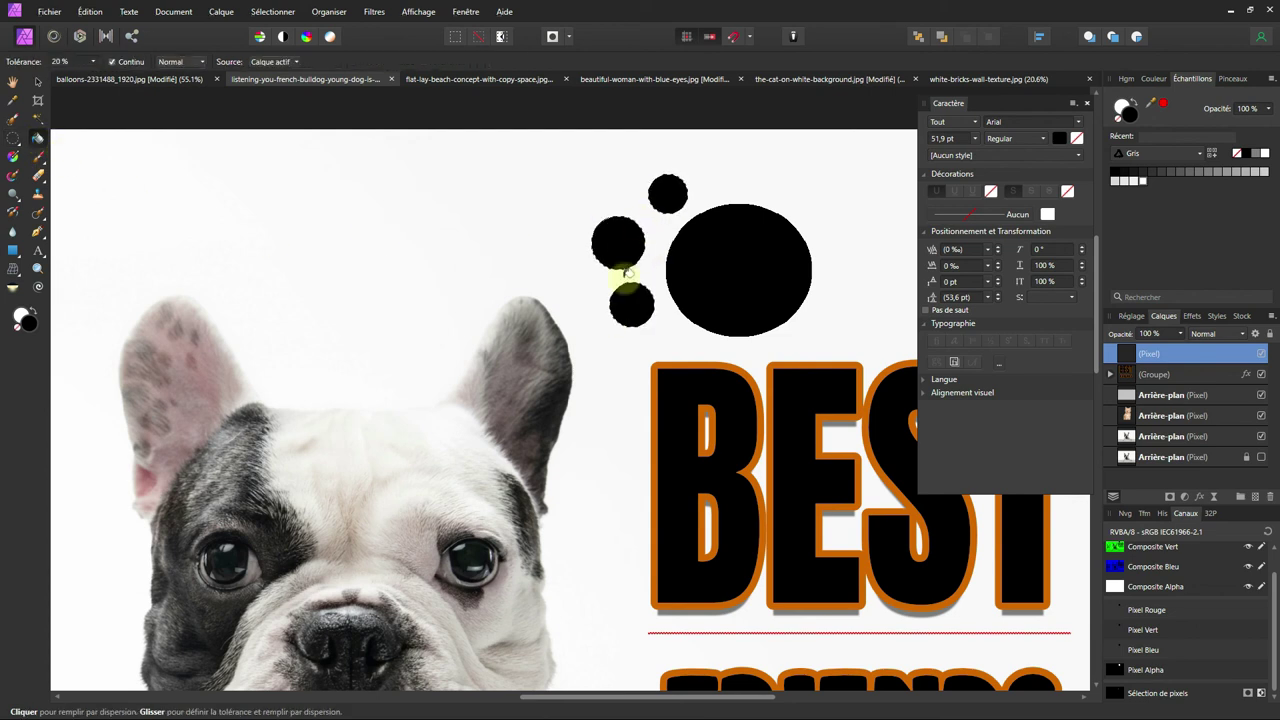
{"action": "left_click", "coordinate": [631, 305]}
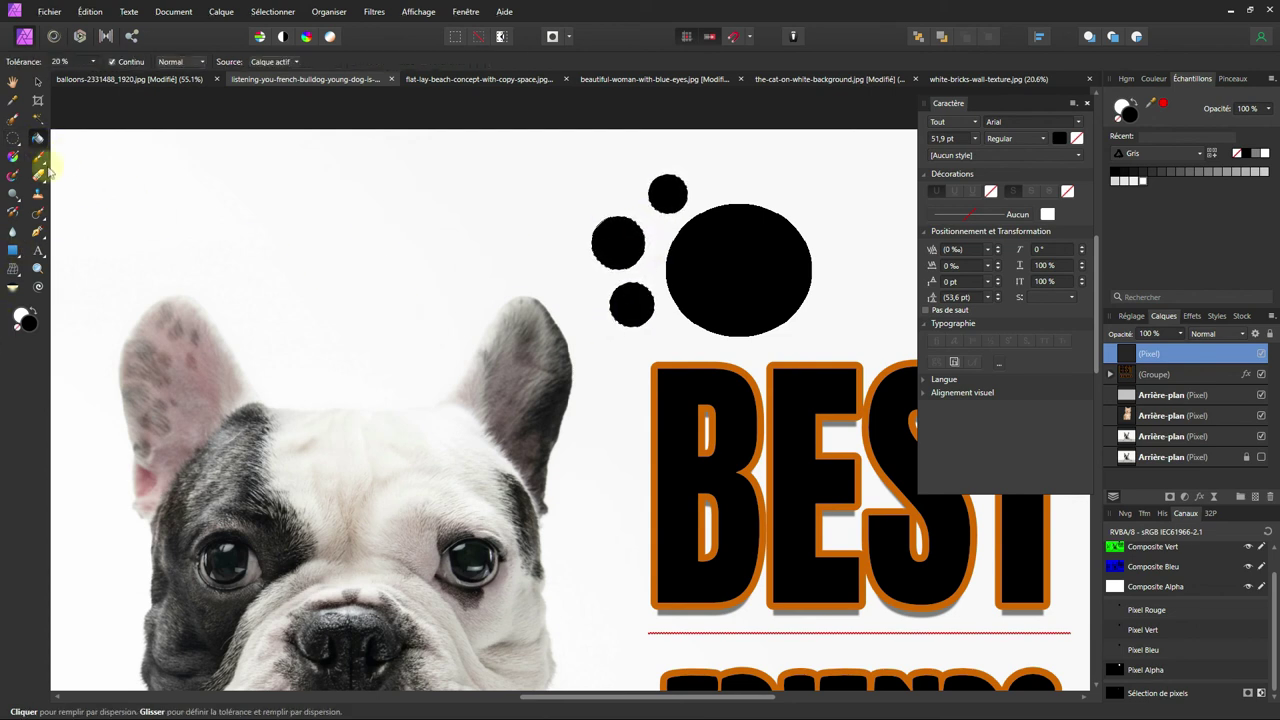
{"action": "left_click", "coordinate": [13, 137]}
{"action": "scroll", "coordinate": [583, 329], "scroll_direction": "down", "scroll_amount": 3}
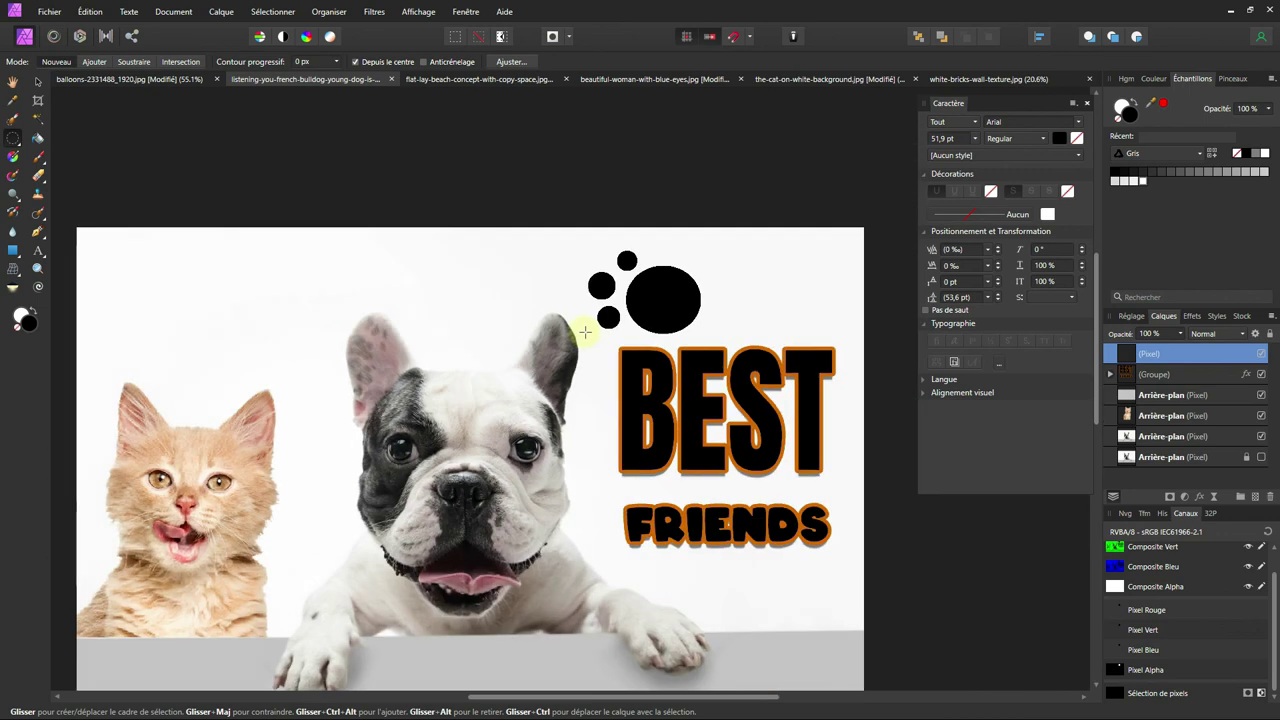
{"action": "scroll", "coordinate": [586, 329], "scroll_direction": "down", "scroll_amount": 2}
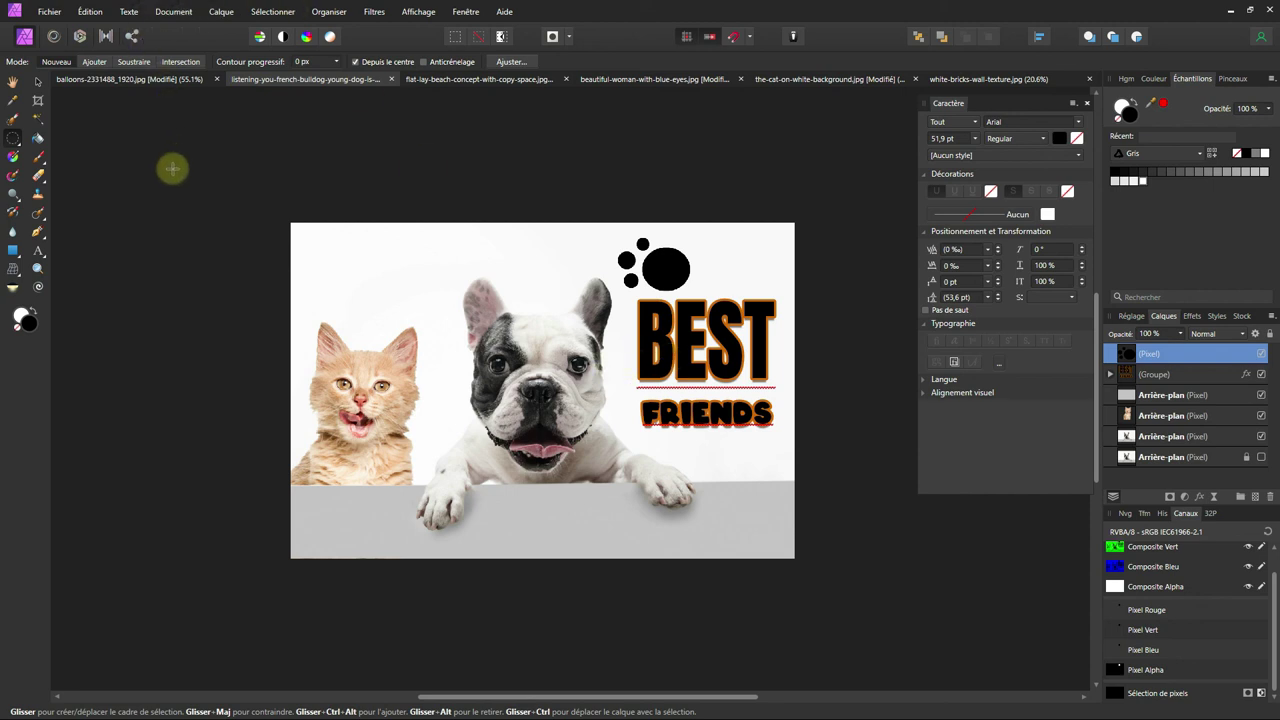
- Save the document with Save As as 'Best friends.afphoto'
{"action": "left_click", "coordinate": [49, 11]}
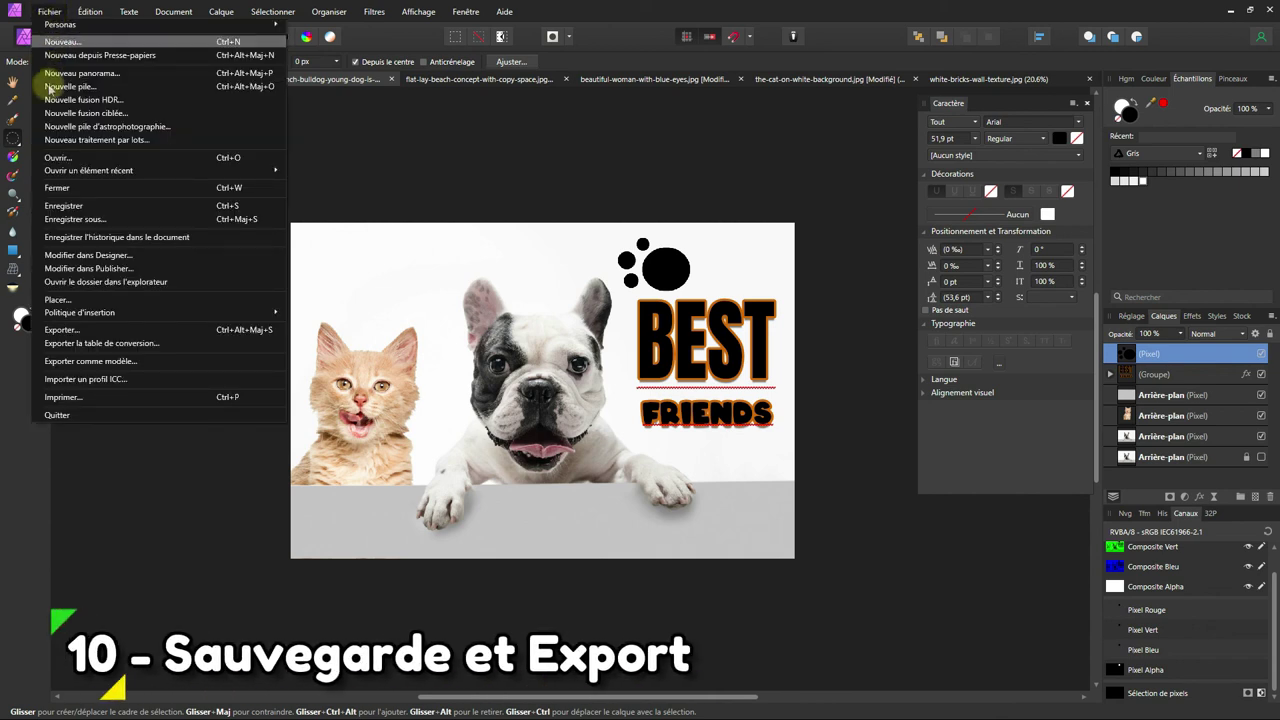
{"action": "left_click", "coordinate": [63, 219]}
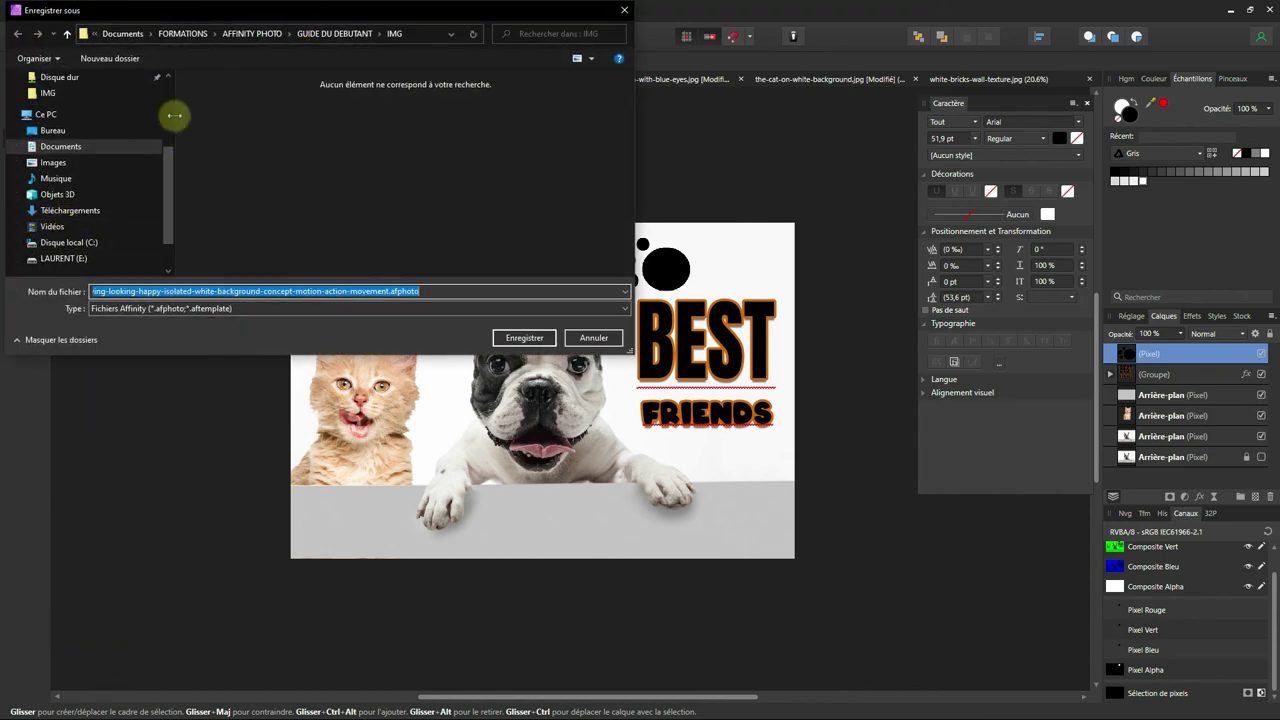
{"action": "left_click_drag", "start_coordinate": [172, 113], "coordinate": [30, 100]}
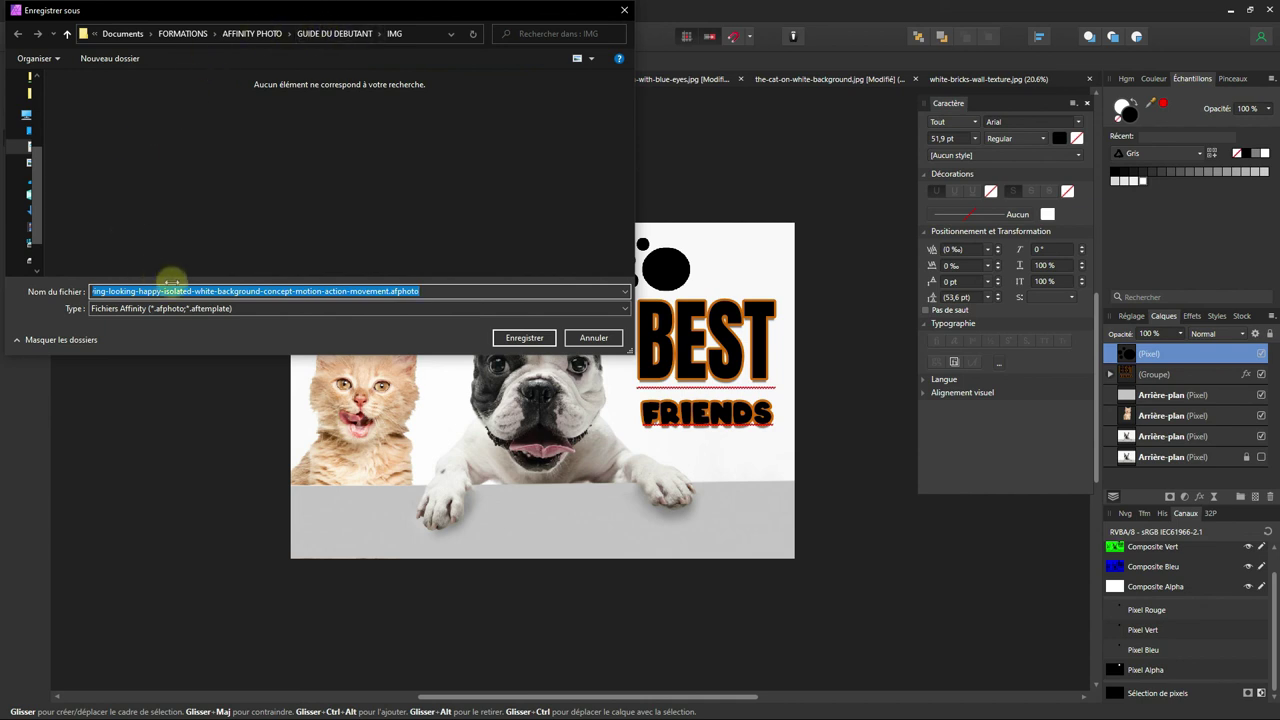
{"action": "left_click", "coordinate": [410, 291]}
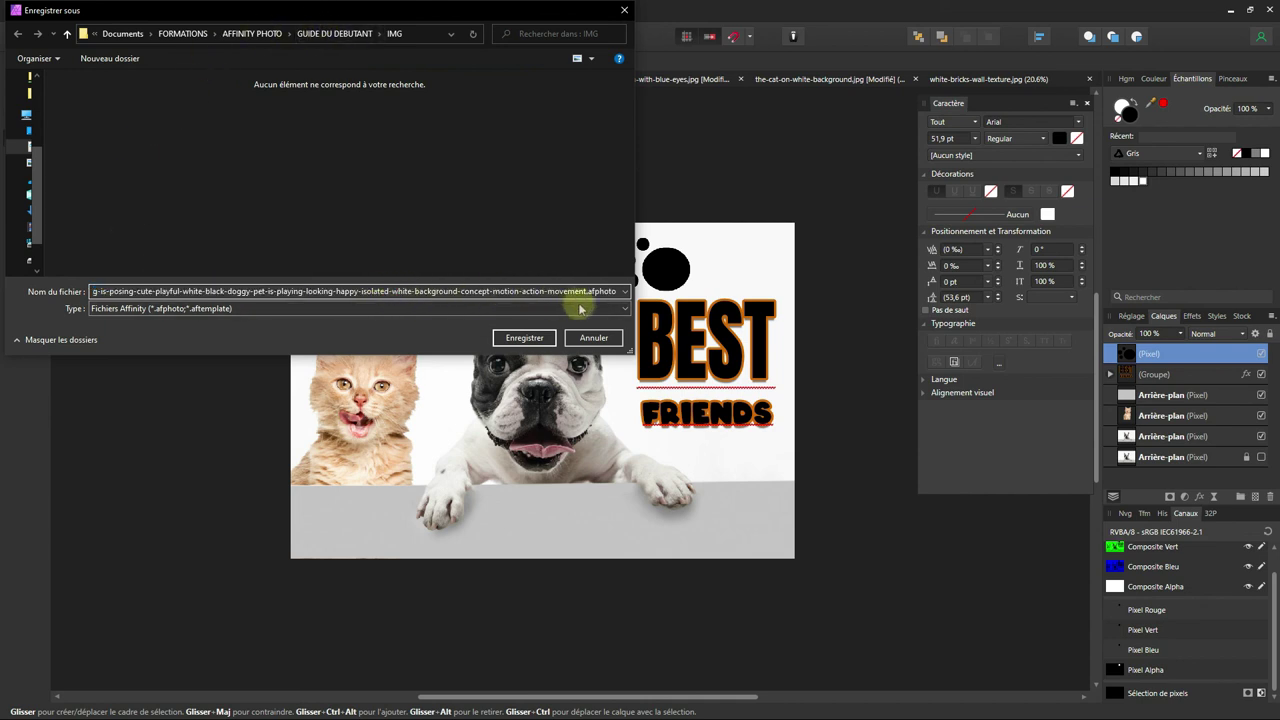
{"action": "left_click_drag", "start_coordinate": [523, 289], "coordinate": [80, 296]}
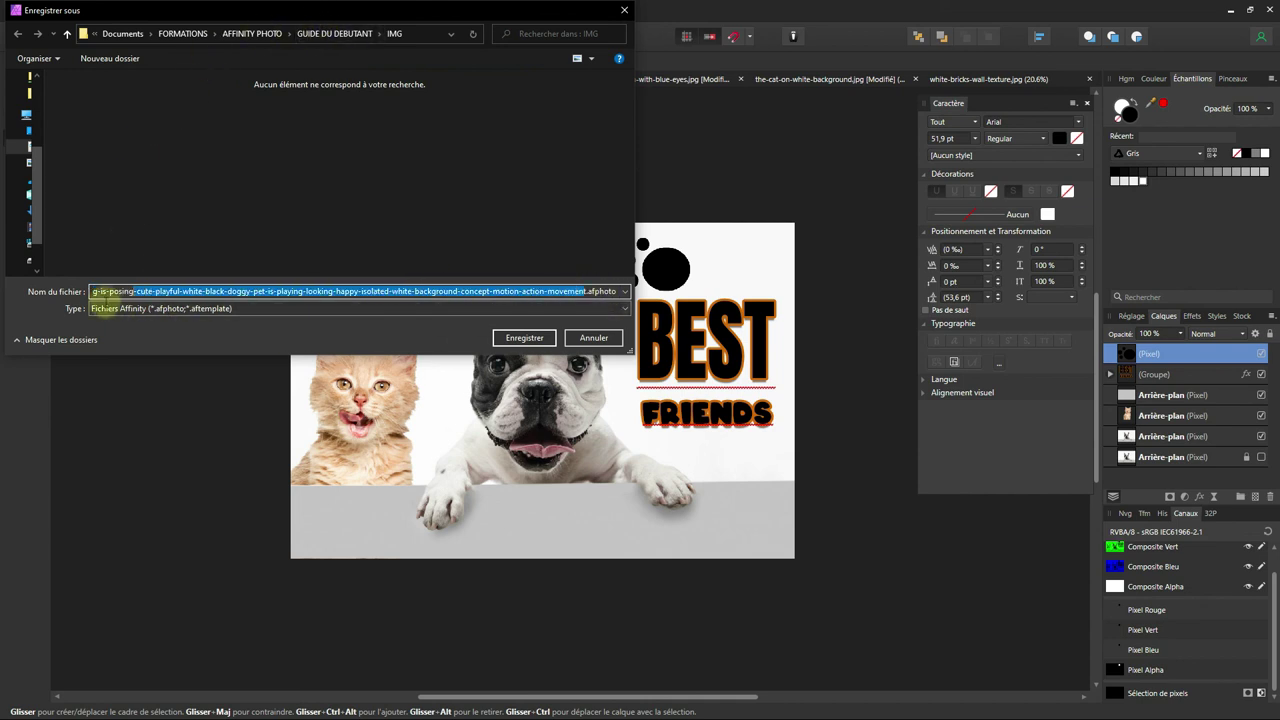
{"action": "type", "text": "1"}
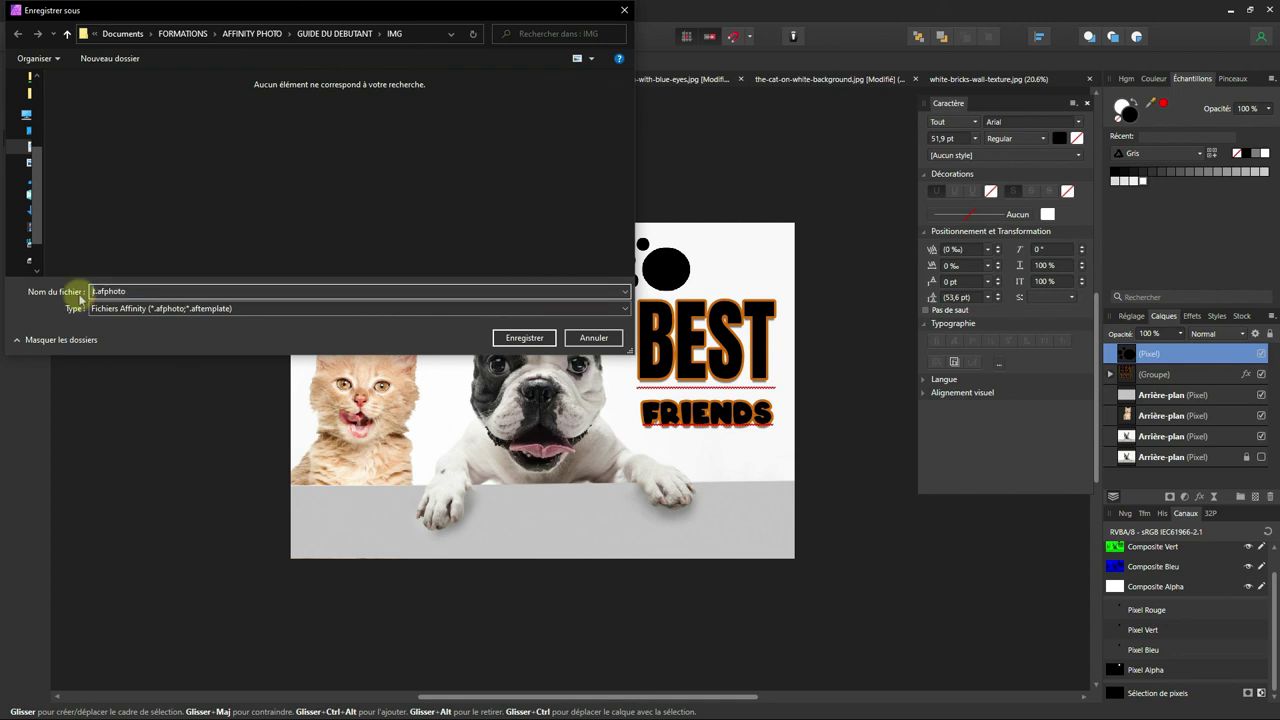
{"action": "type", "text": "Best"}
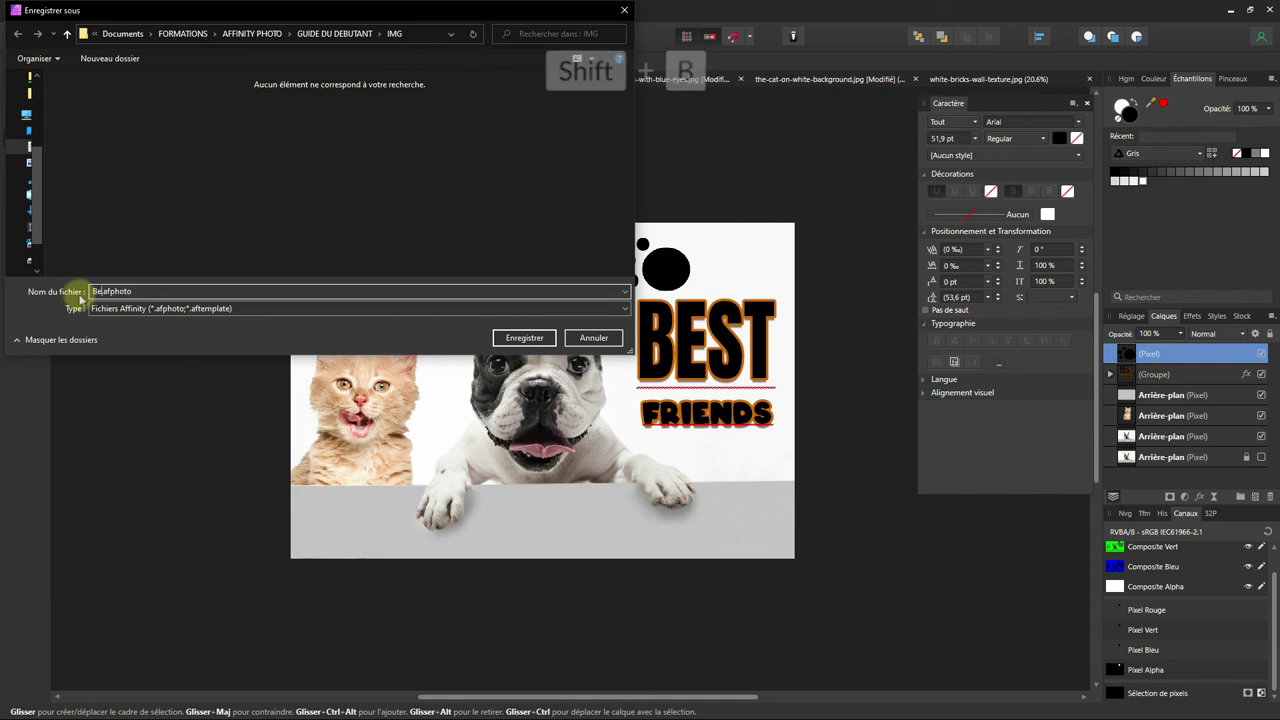
{"action": "type", "text": " fr"}
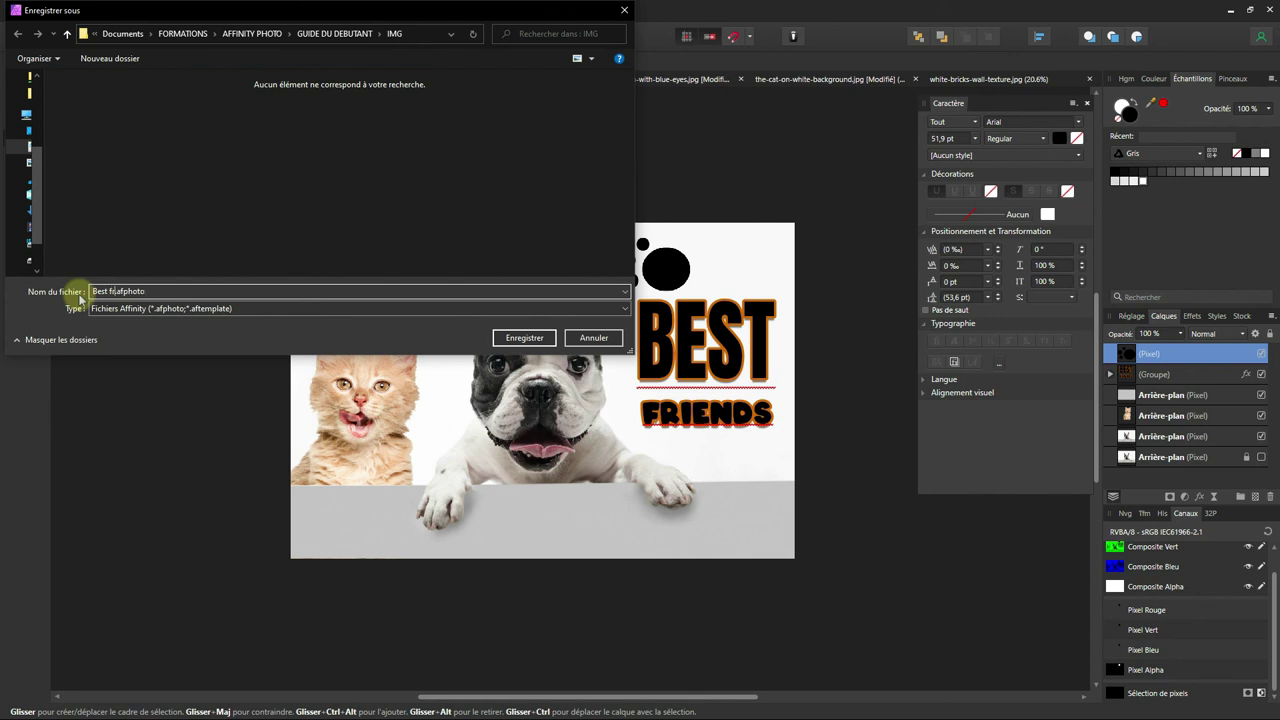
{"action": "type", "text": "iends"}
{"action": "key", "text": "Return"}
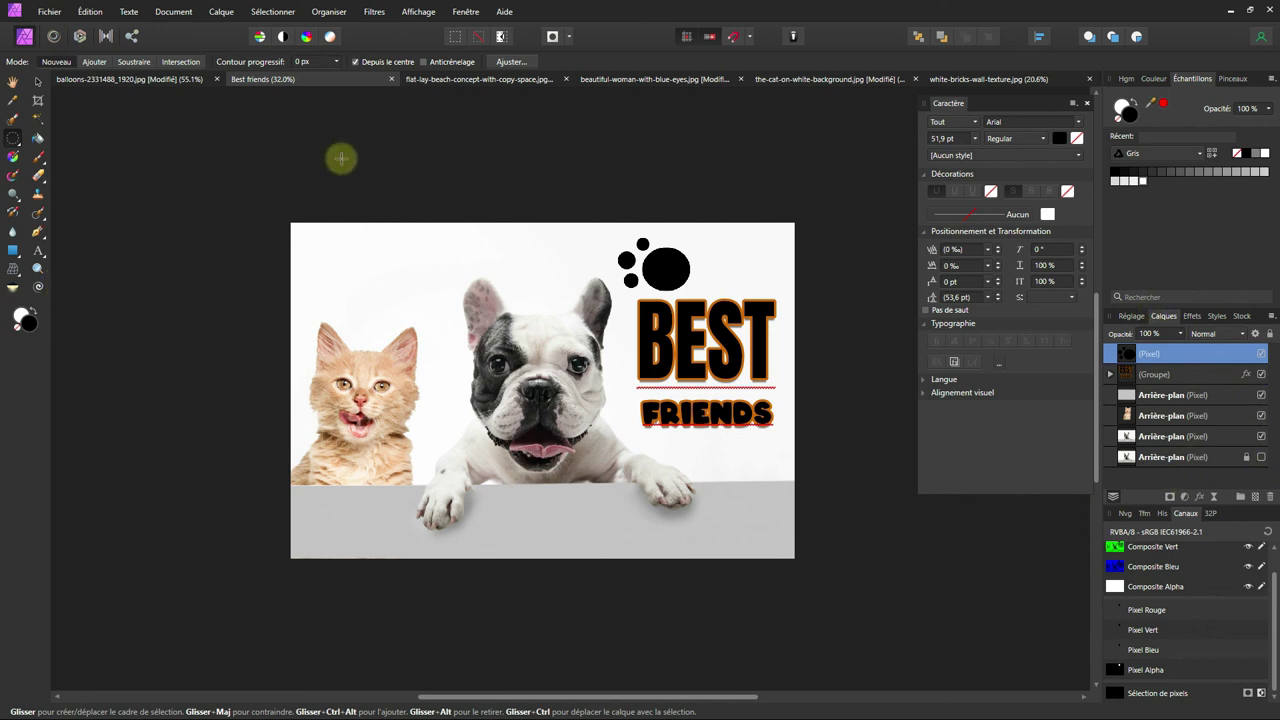
- In the export settings, compare PDF, GIF and PSD before choosing JPEG
{"action": "left_click", "coordinate": [40, 12]}
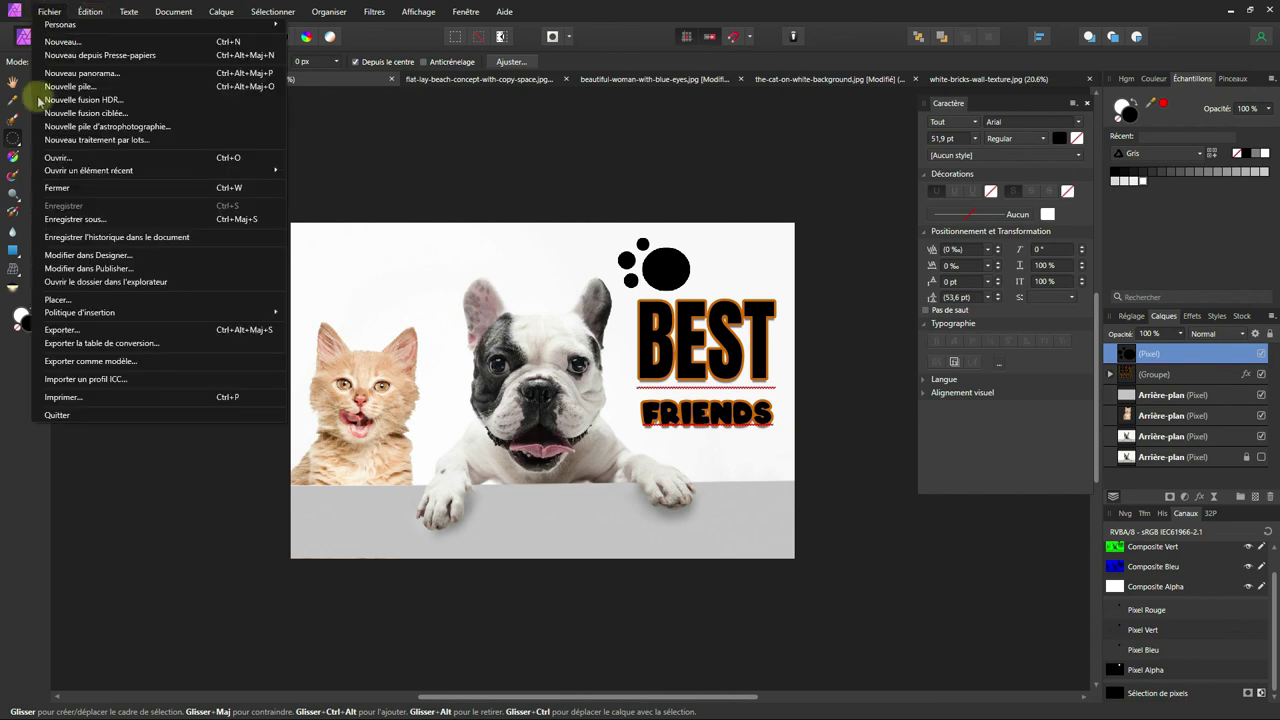
{"action": "left_click", "coordinate": [86, 332]}
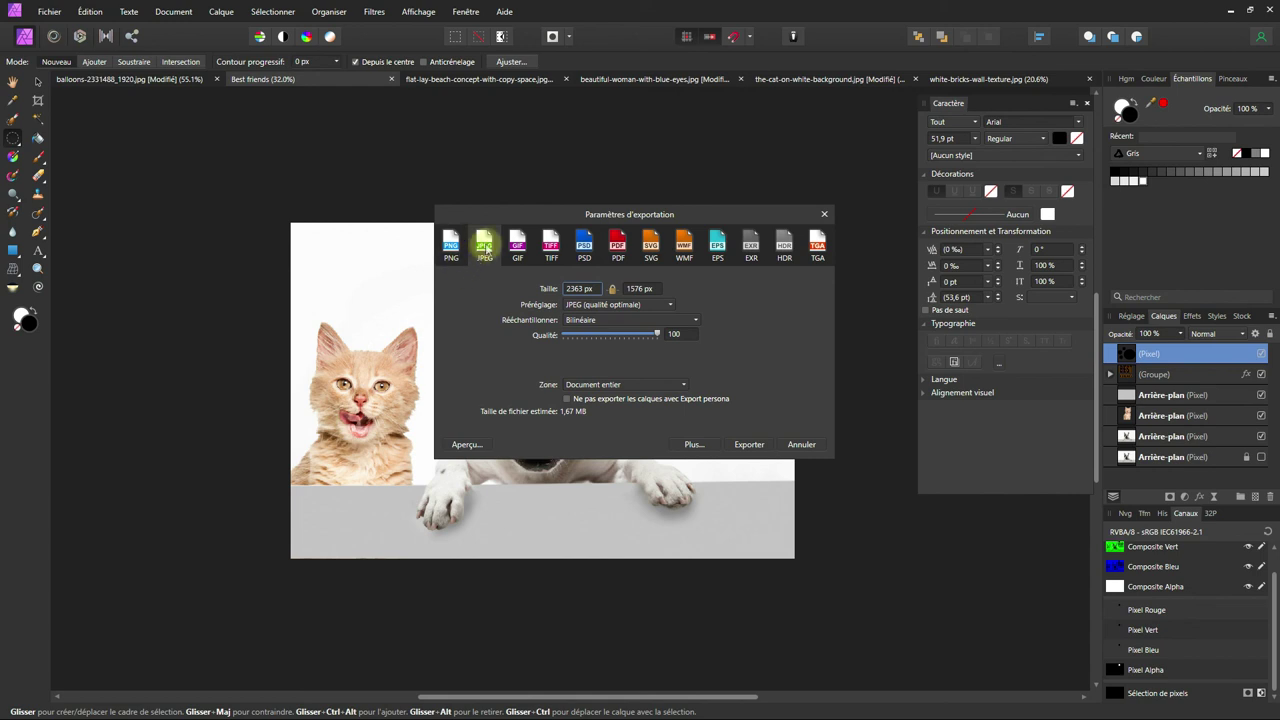
{"action": "left_click", "coordinate": [620, 252]}
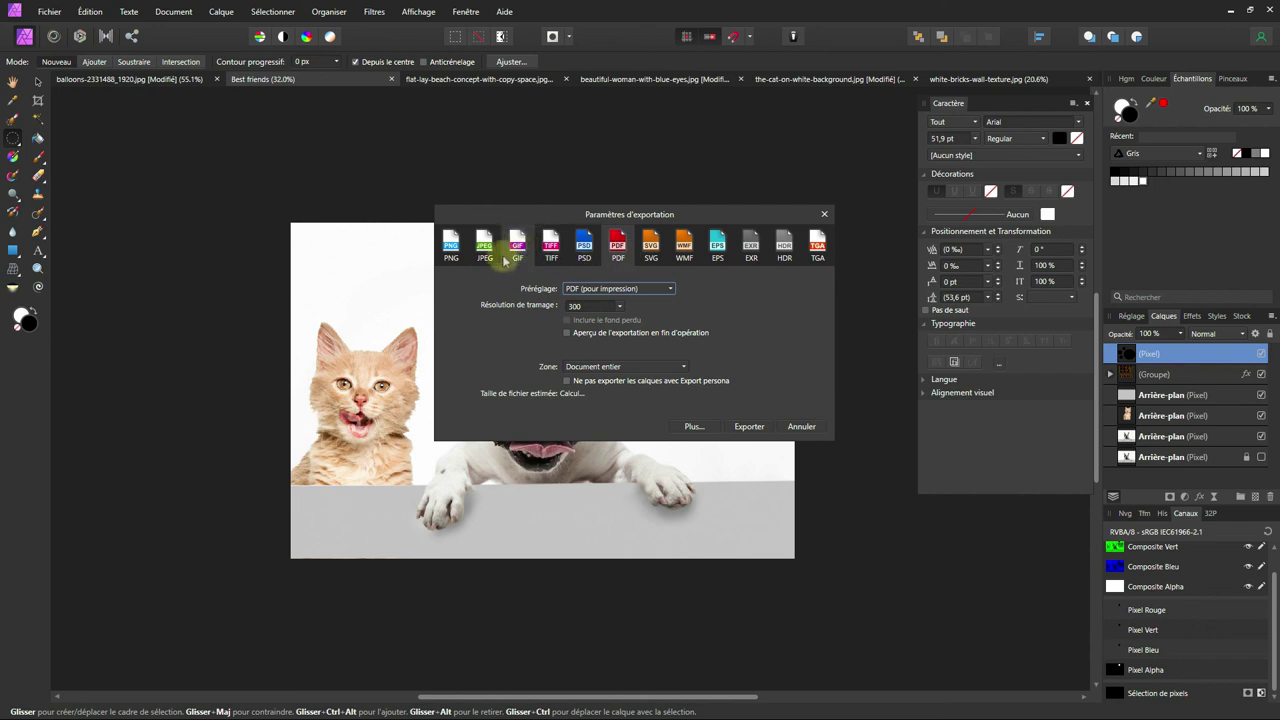
{"action": "left_click", "coordinate": [518, 250]}
{"action": "left_click", "coordinate": [549, 250]}
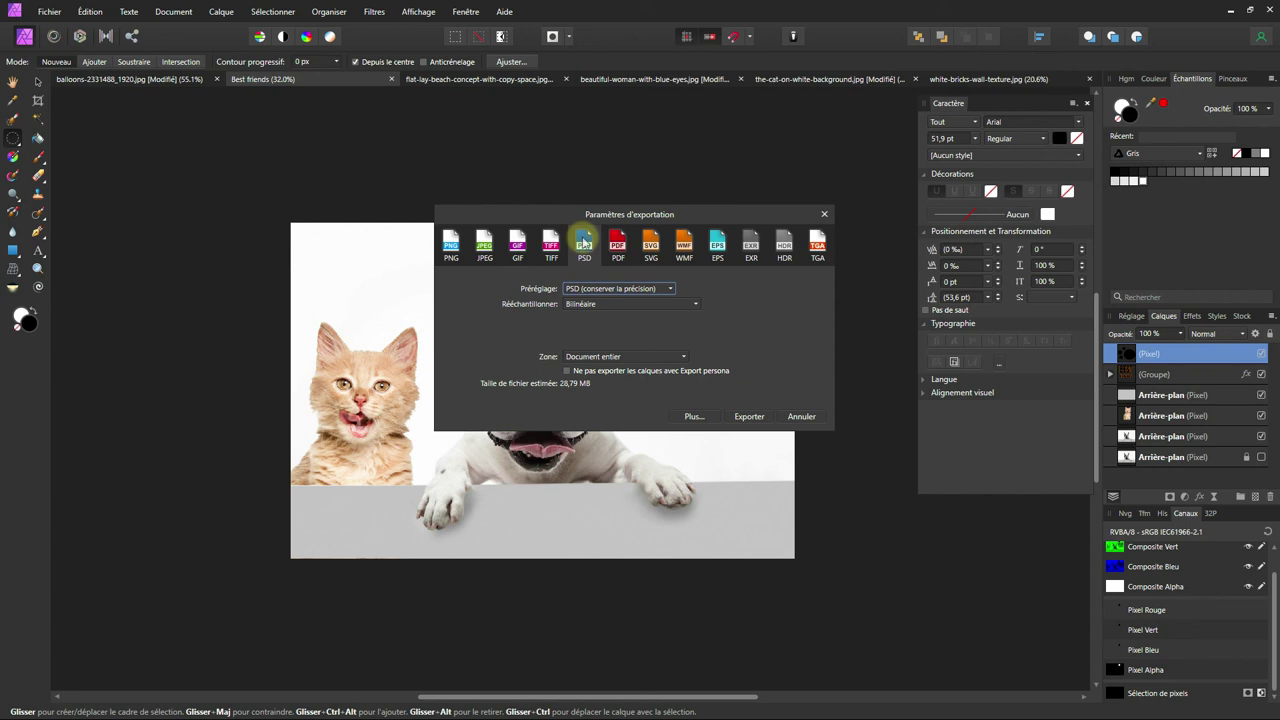
{"action": "left_click", "coordinate": [486, 256]}
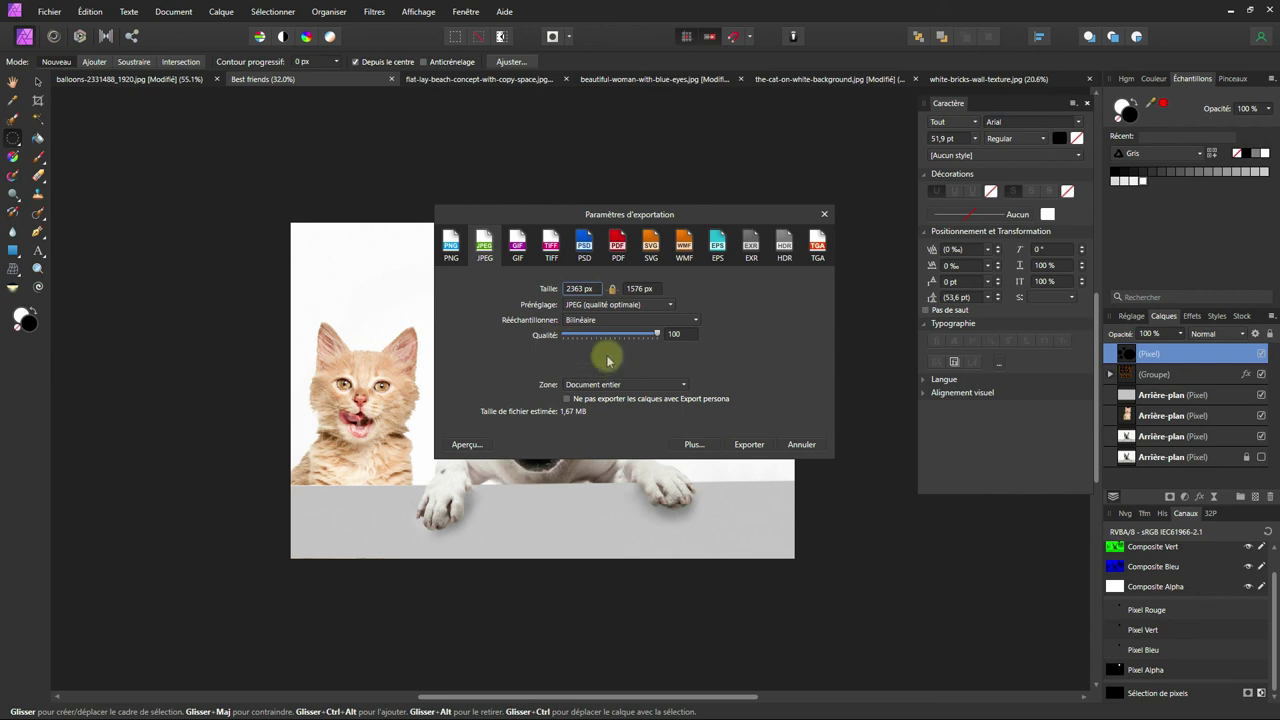
- Preview the export and try other areas, keeping Zone at Document entier (2363 × 1576, quality 100)
{"action": "left_click", "coordinate": [648, 385]}
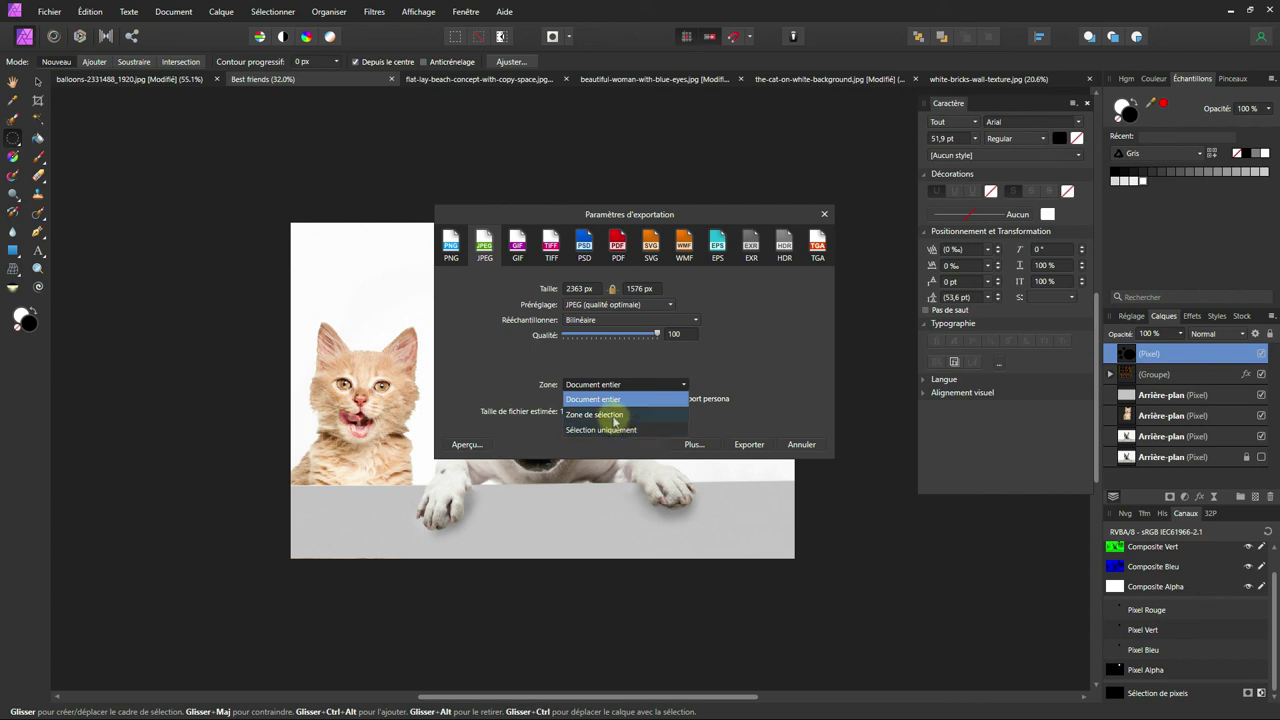
{"action": "left_click", "coordinate": [605, 398]}
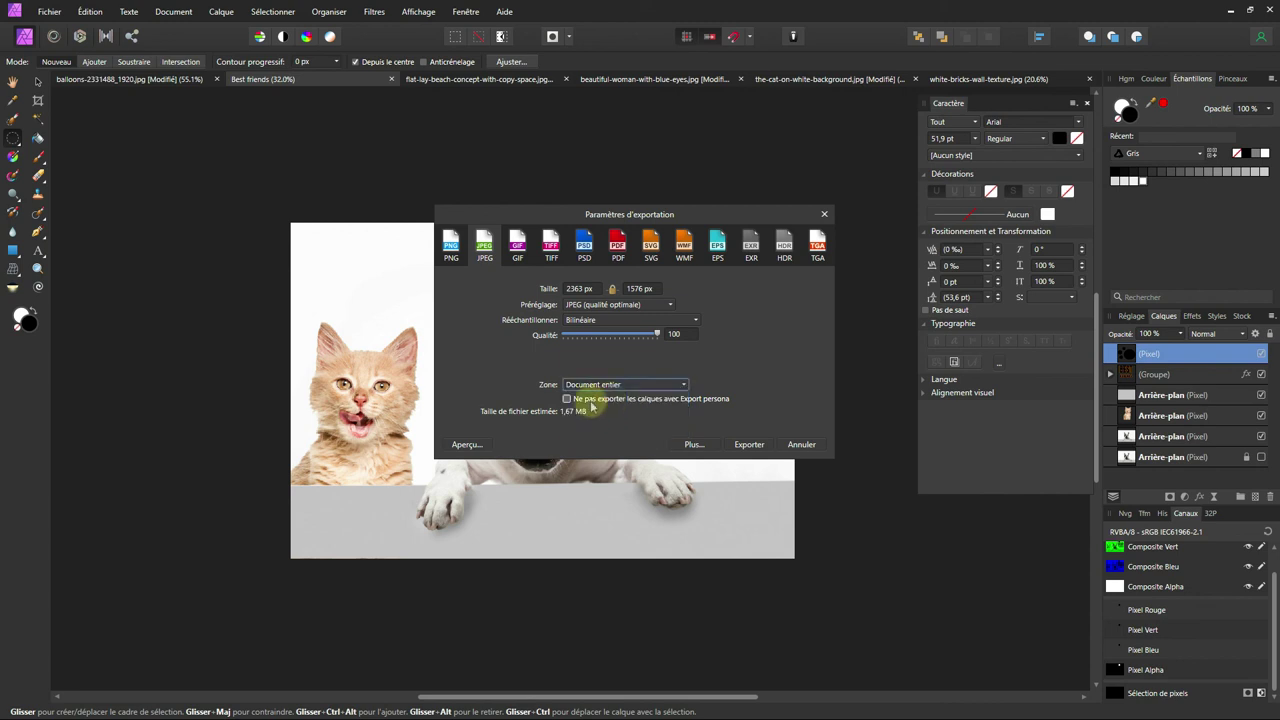
{"action": "left_click", "coordinate": [462, 445]}
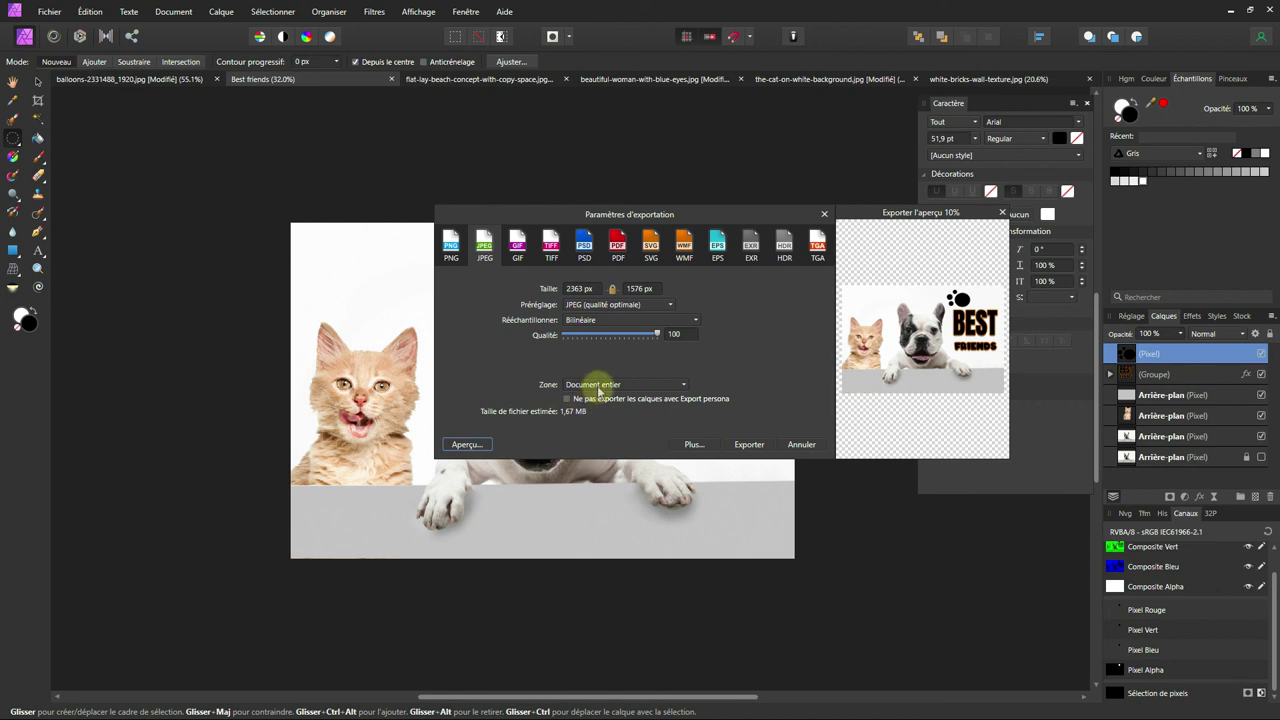
{"action": "left_click", "coordinate": [598, 388]}
{"action": "left_click", "coordinate": [603, 414]}
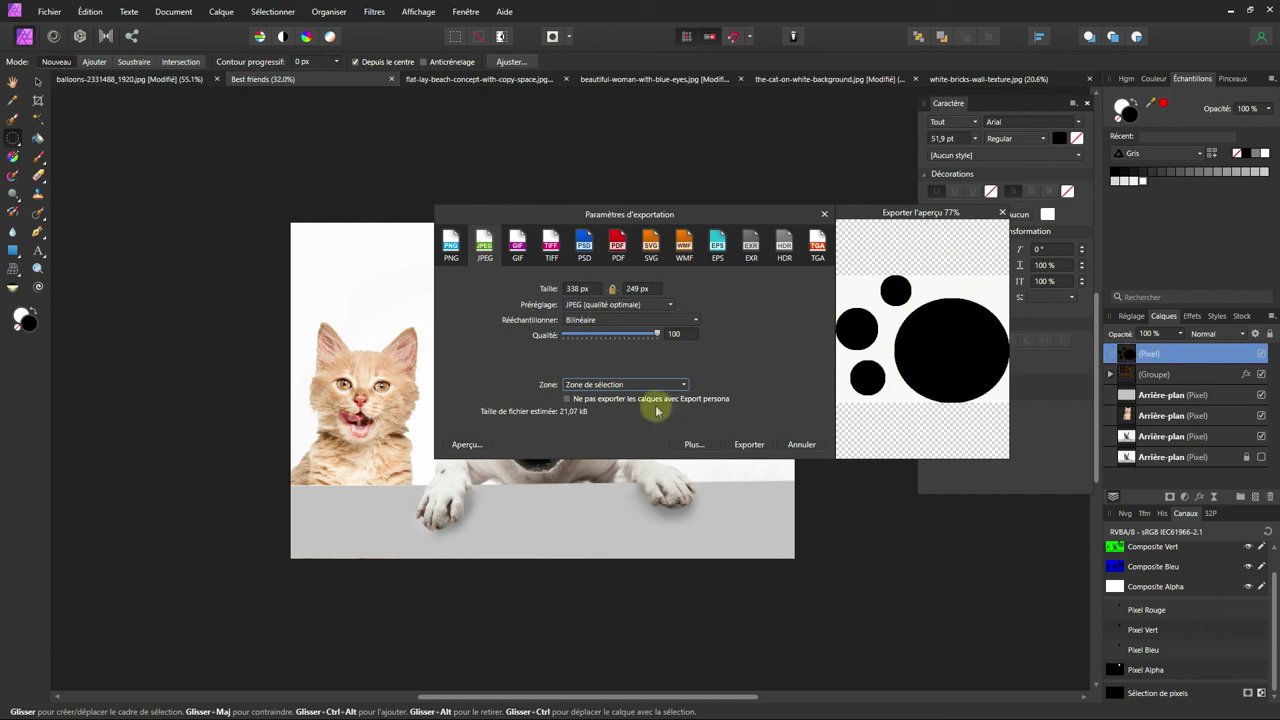
{"action": "left_click", "coordinate": [650, 384]}
{"action": "left_click", "coordinate": [620, 429]}
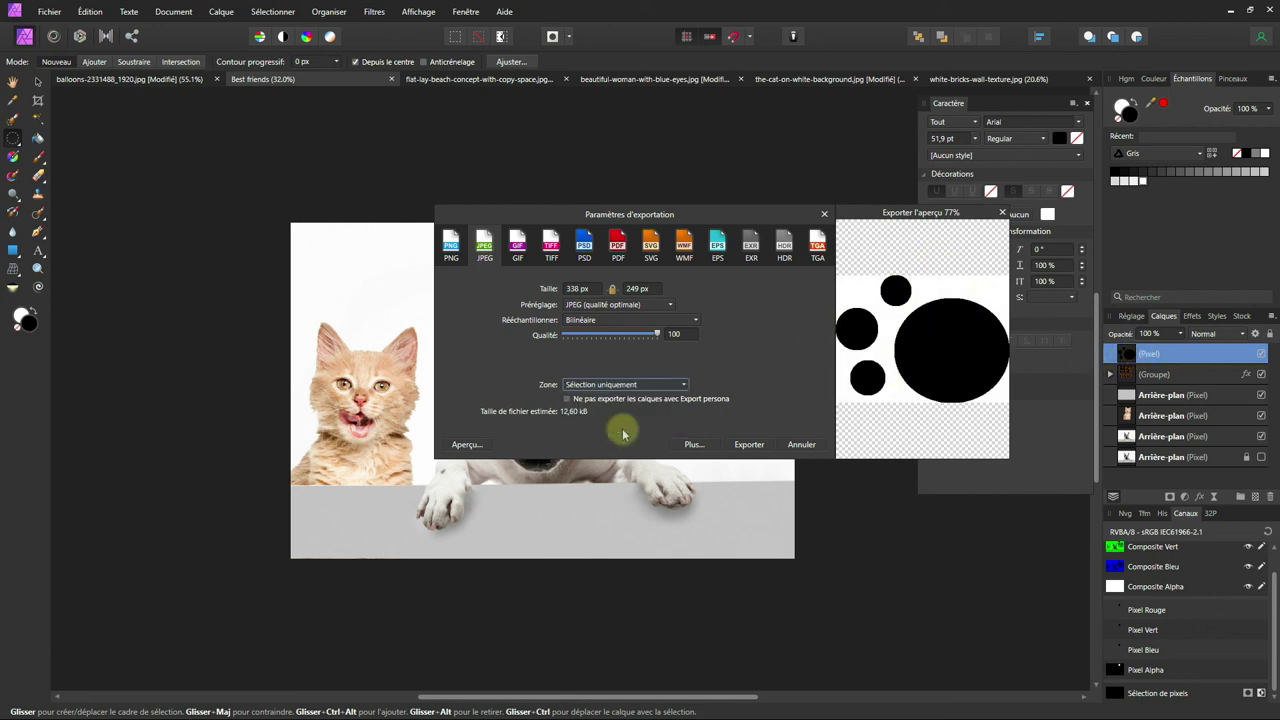
{"action": "left_click", "coordinate": [620, 384]}
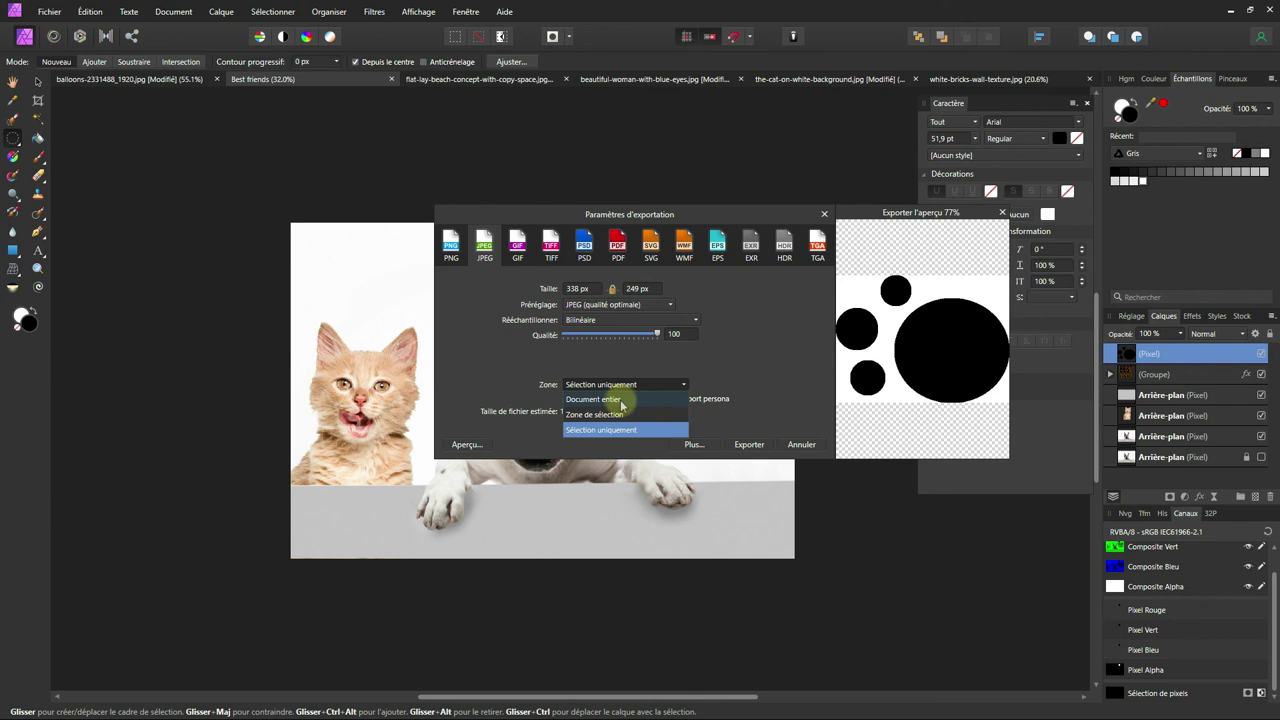
{"action": "left_click", "coordinate": [621, 400]}
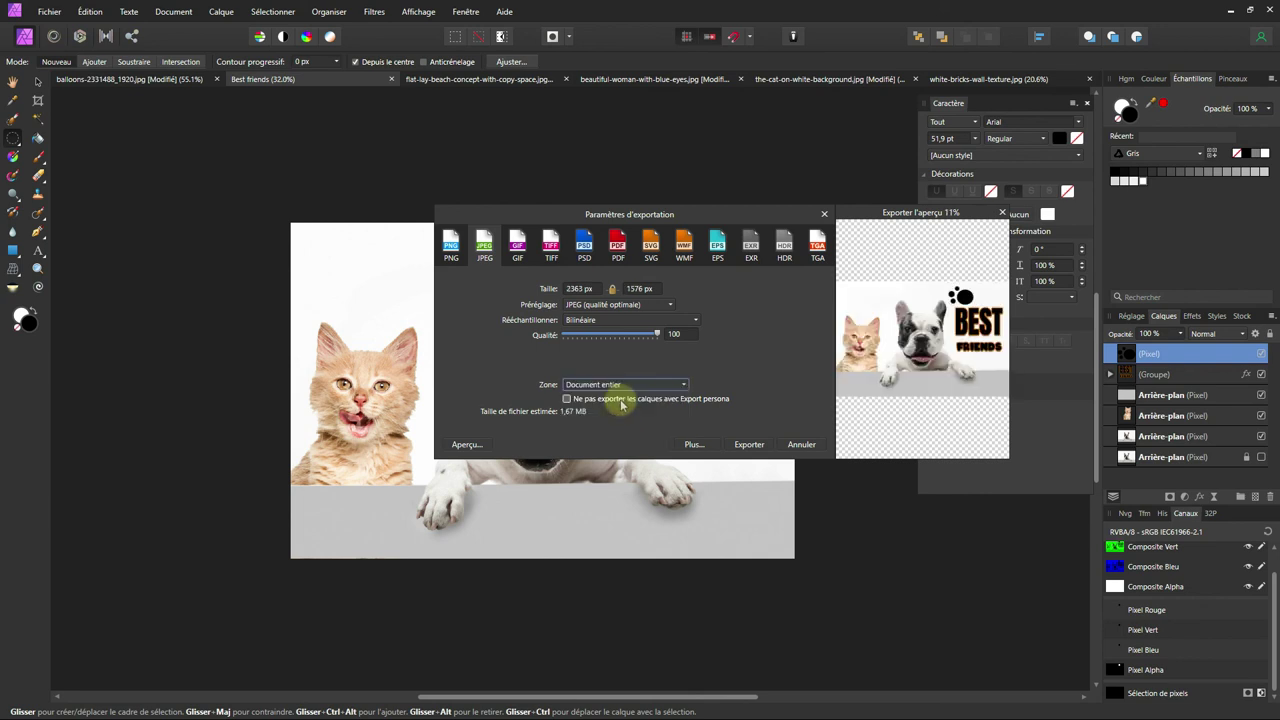
- Export Best friends.jpg, then open that JPEG to check the flattened result
{"action": "left_click", "coordinate": [745, 444]}
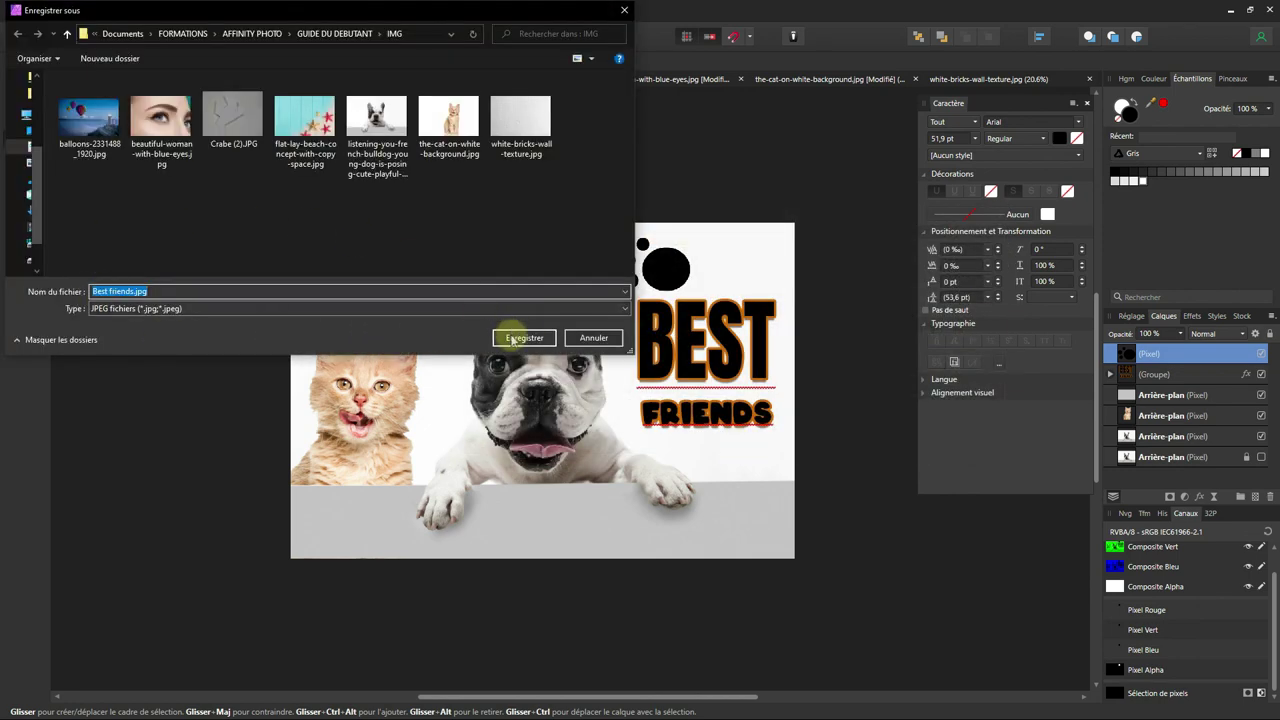
{"action": "left_click", "coordinate": [514, 338]}
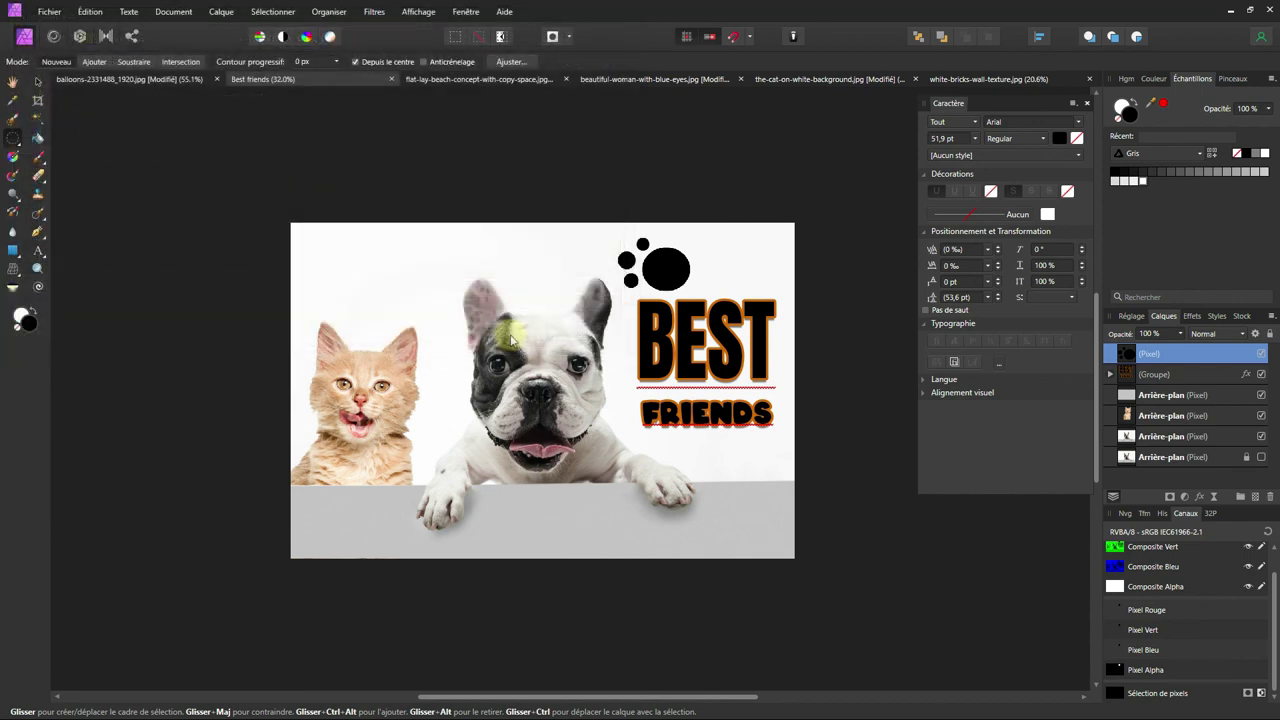
{"action": "left_click", "coordinate": [49, 12]}
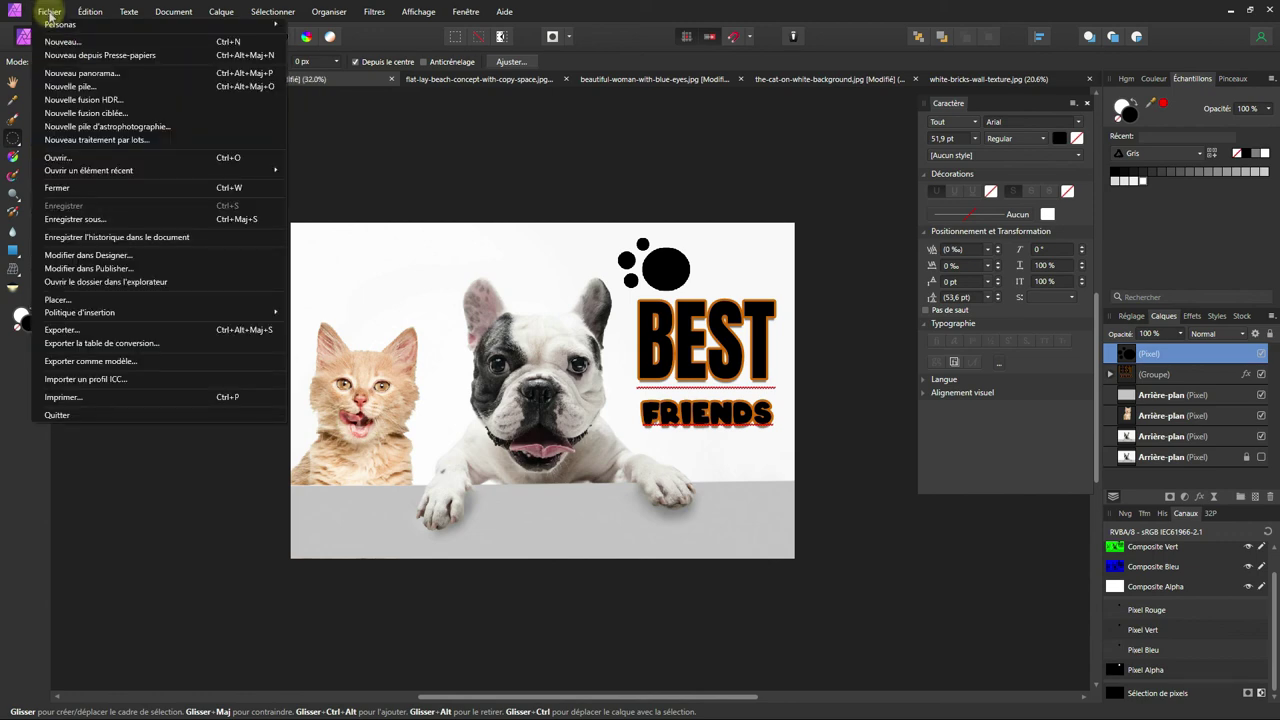
{"action": "left_click", "coordinate": [66, 158]}
{"action": "left_click", "coordinate": [324, 125]}
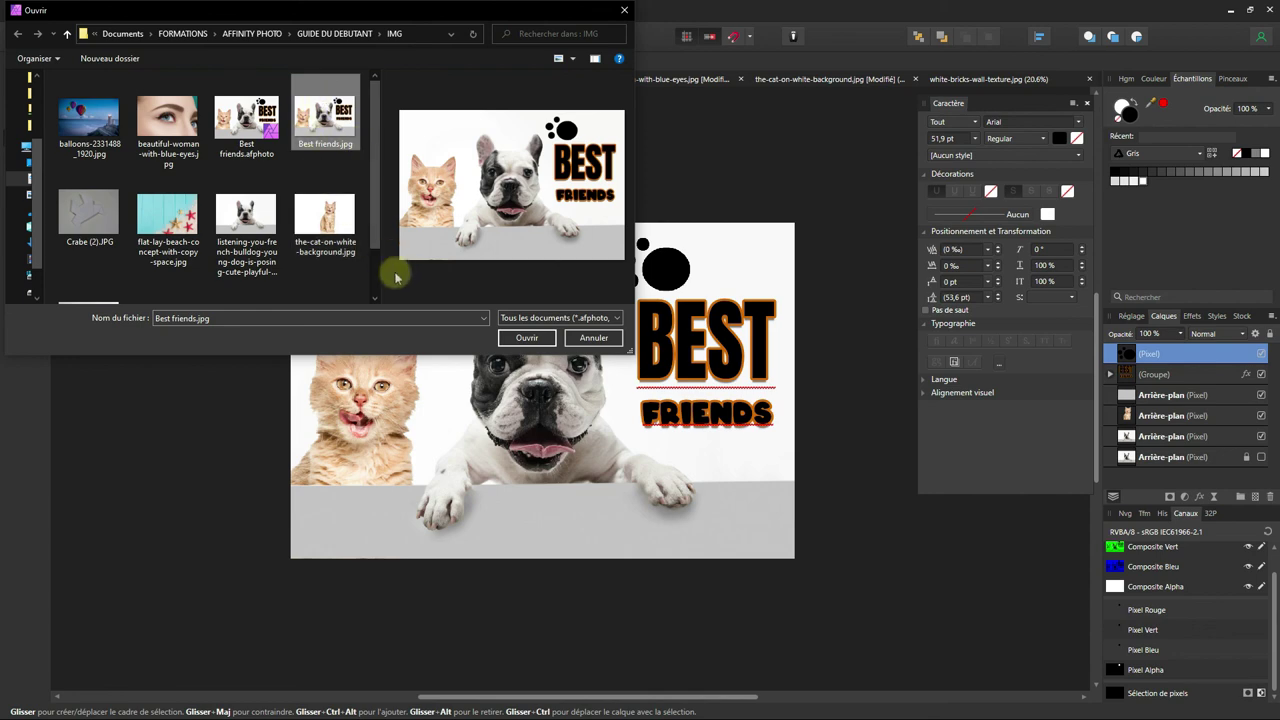
{"action": "left_click", "coordinate": [520, 337]}
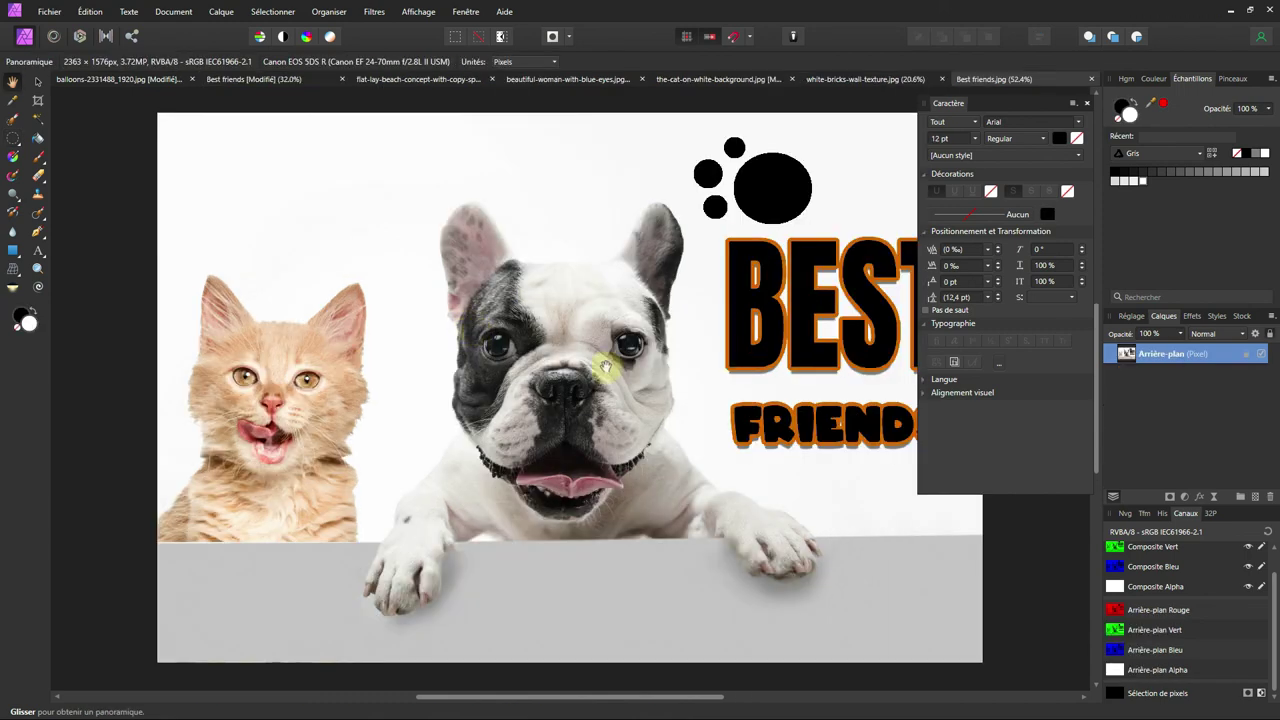
- Close white-bricks-wall-texture.jpg and the-cat-on-white-background.jpg, answering Non to saving the cat
{"action": "scroll", "coordinate": [624, 372], "scroll_direction": "down", "scroll_amount": 2}
{"action": "scroll", "coordinate": [598, 362], "scroll_direction": "up", "scroll_amount": 1}
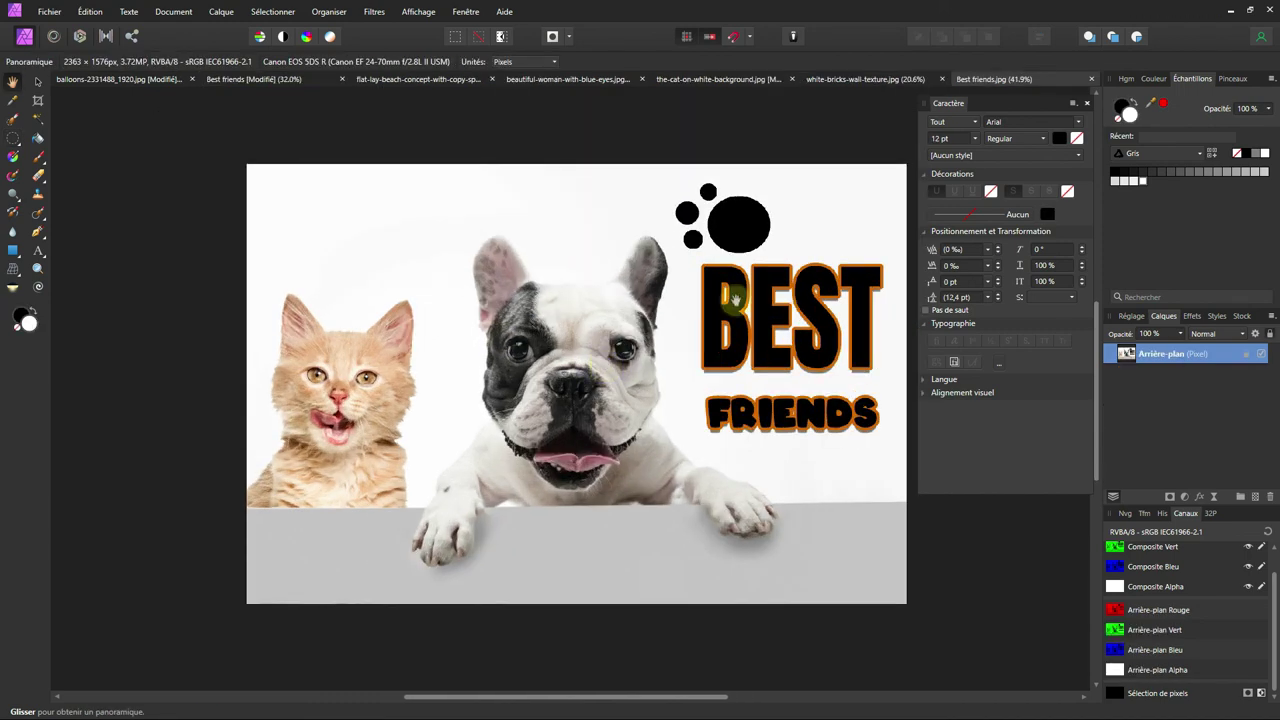
{"action": "left_click", "coordinate": [944, 79]}
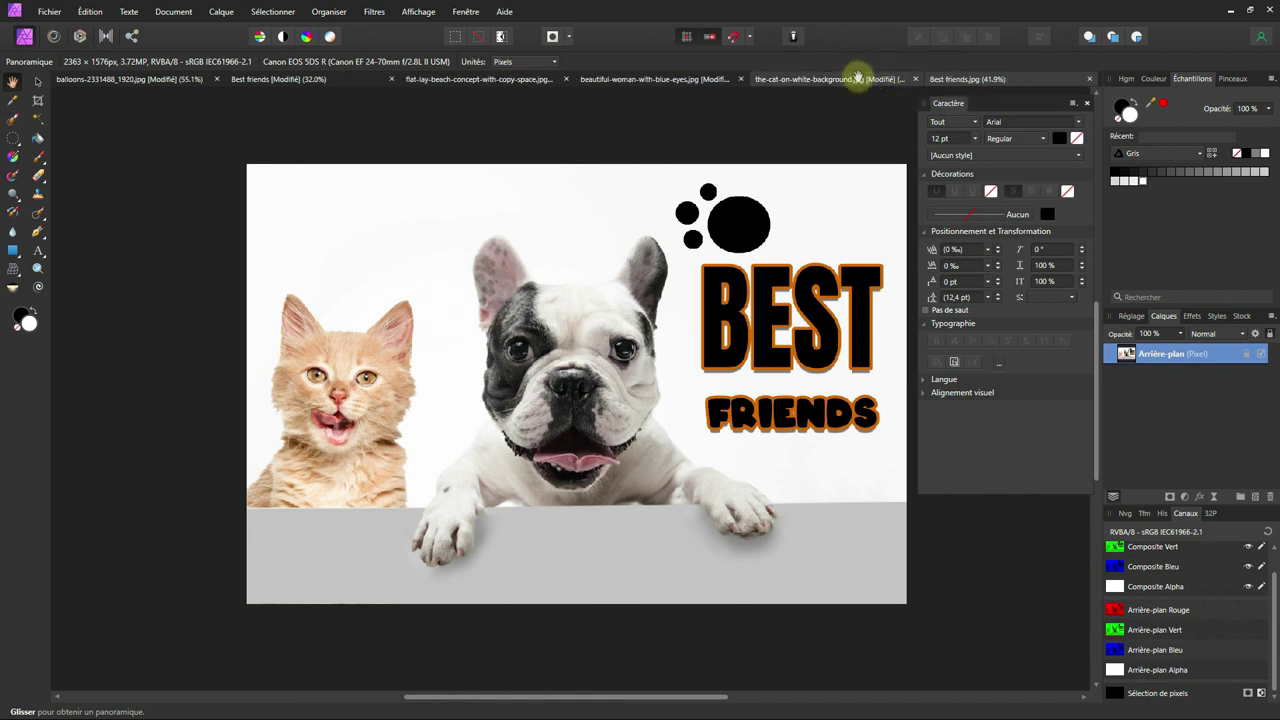
{"action": "left_click", "coordinate": [912, 80]}
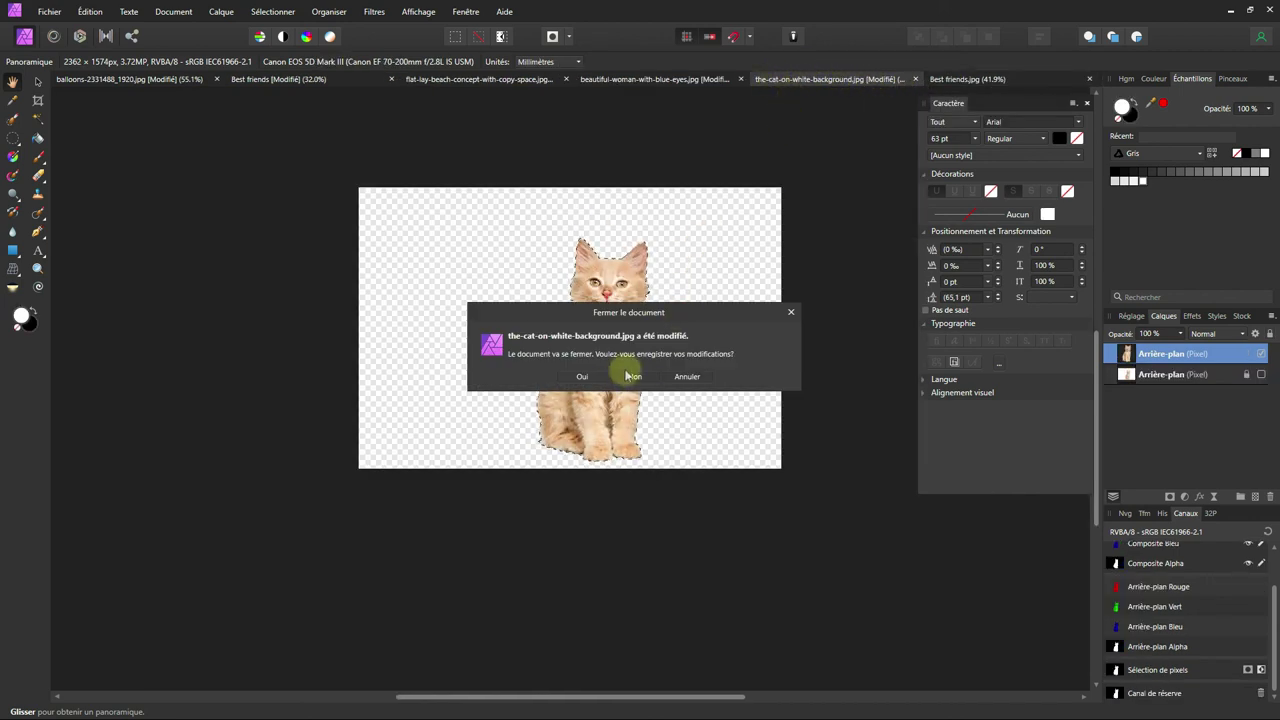
{"action": "left_click", "coordinate": [628, 374]}
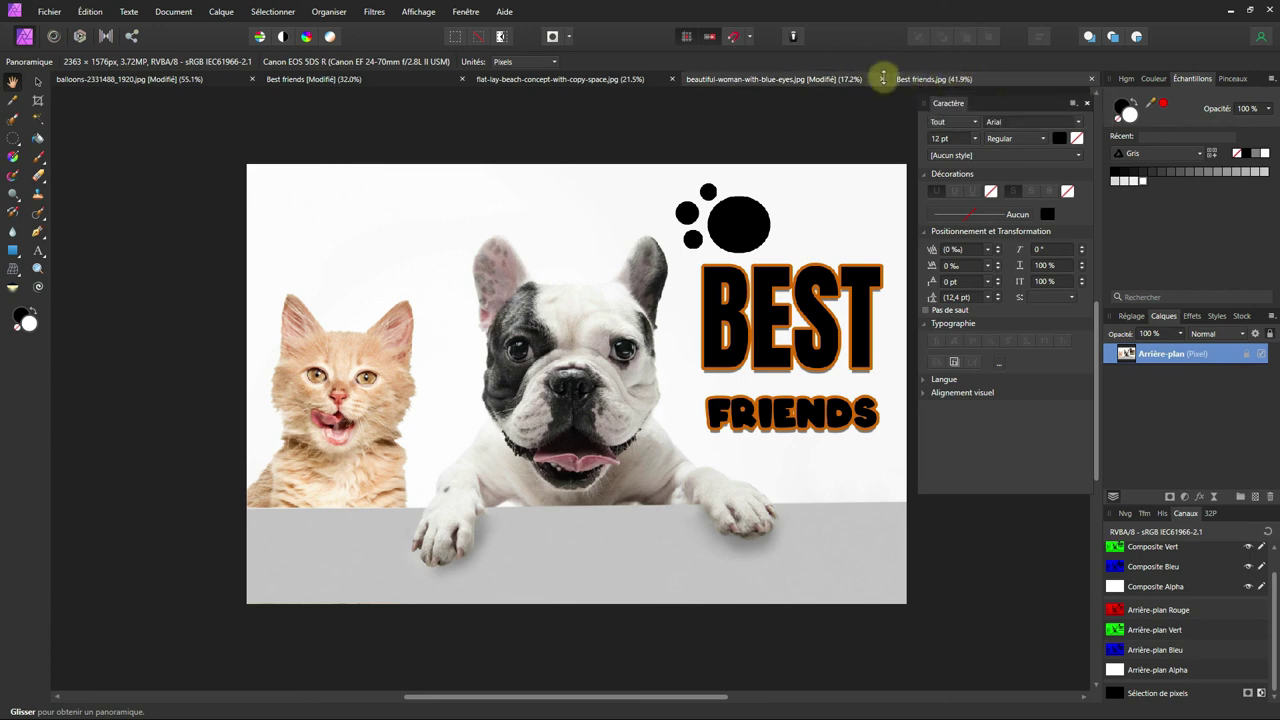
- Compare the Best friends working document with the exported Best friends.jpg
{"action": "scroll", "coordinate": [739, 383], "scroll_direction": "up", "scroll_amount": 3}
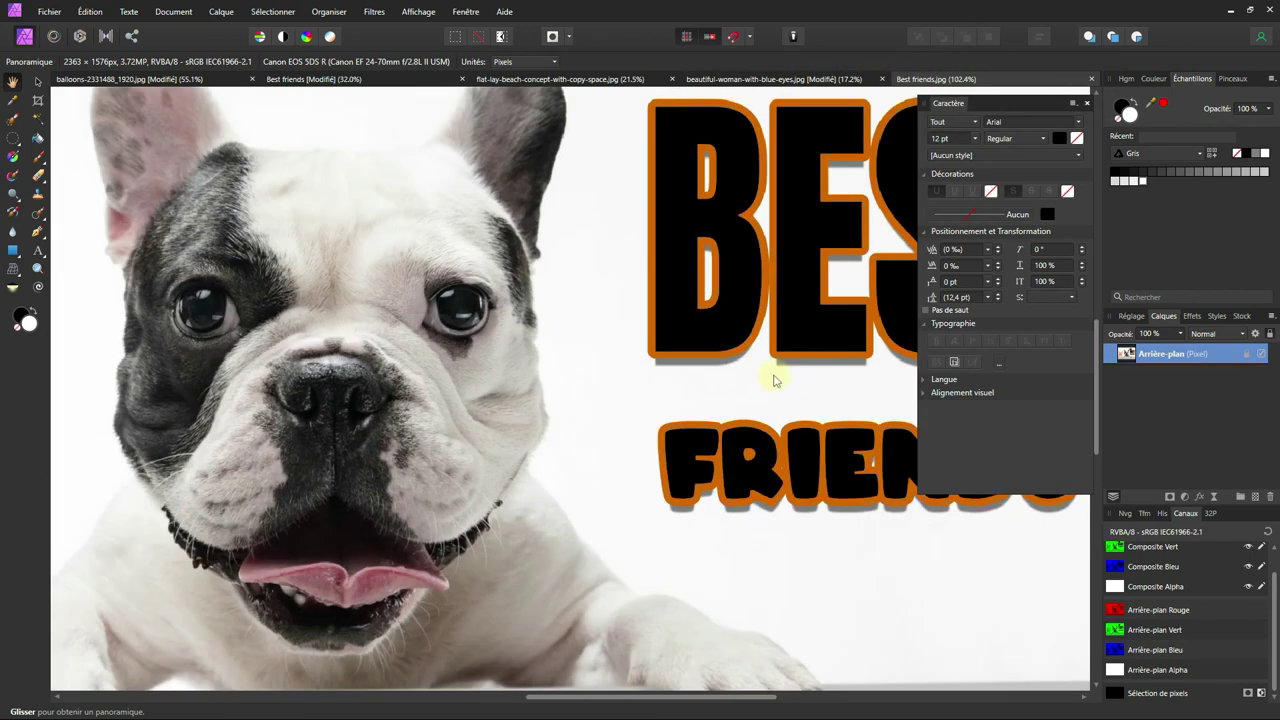
{"action": "scroll", "coordinate": [771, 366], "scroll_direction": "up", "scroll_amount": 4}
{"action": "scroll", "coordinate": [771, 366], "scroll_direction": "up", "scroll_amount": 1}
{"action": "scroll", "coordinate": [771, 366], "scroll_direction": "down", "scroll_amount": 10}
{"action": "scroll", "coordinate": [750, 352], "scroll_direction": "down", "scroll_amount": 1}
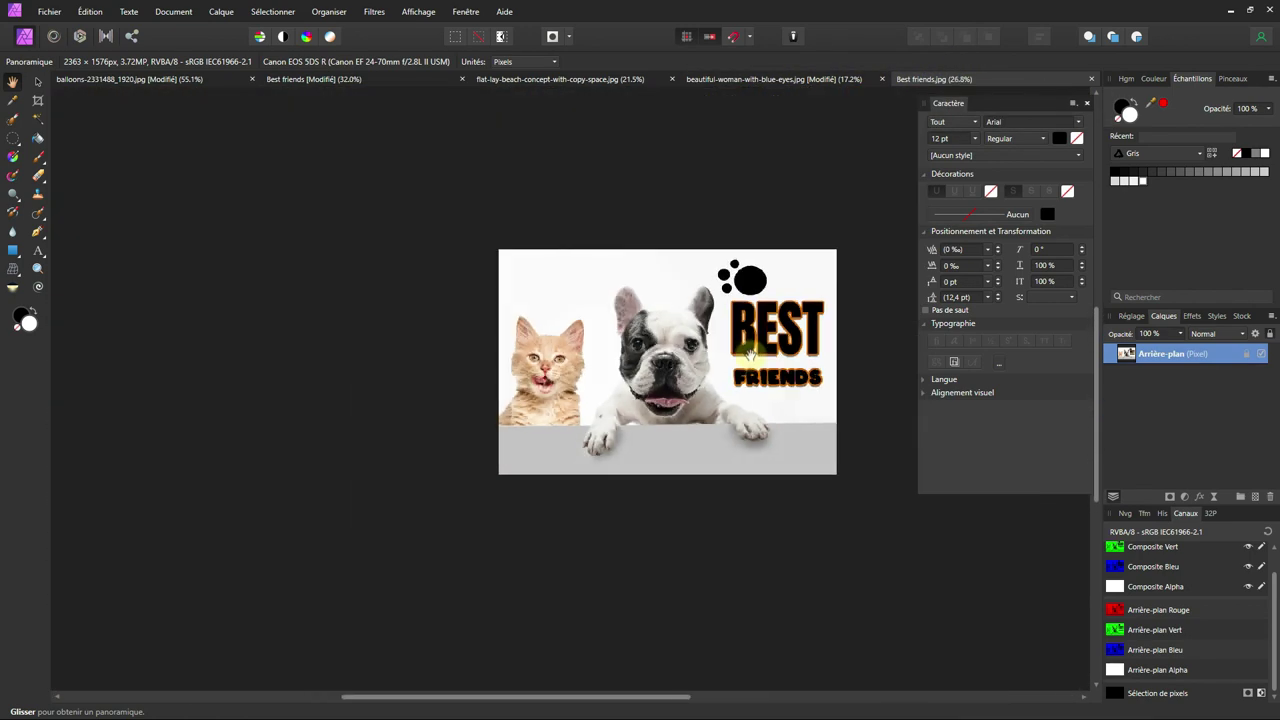
{"action": "scroll", "coordinate": [750, 352], "scroll_direction": "up", "scroll_amount": 3}
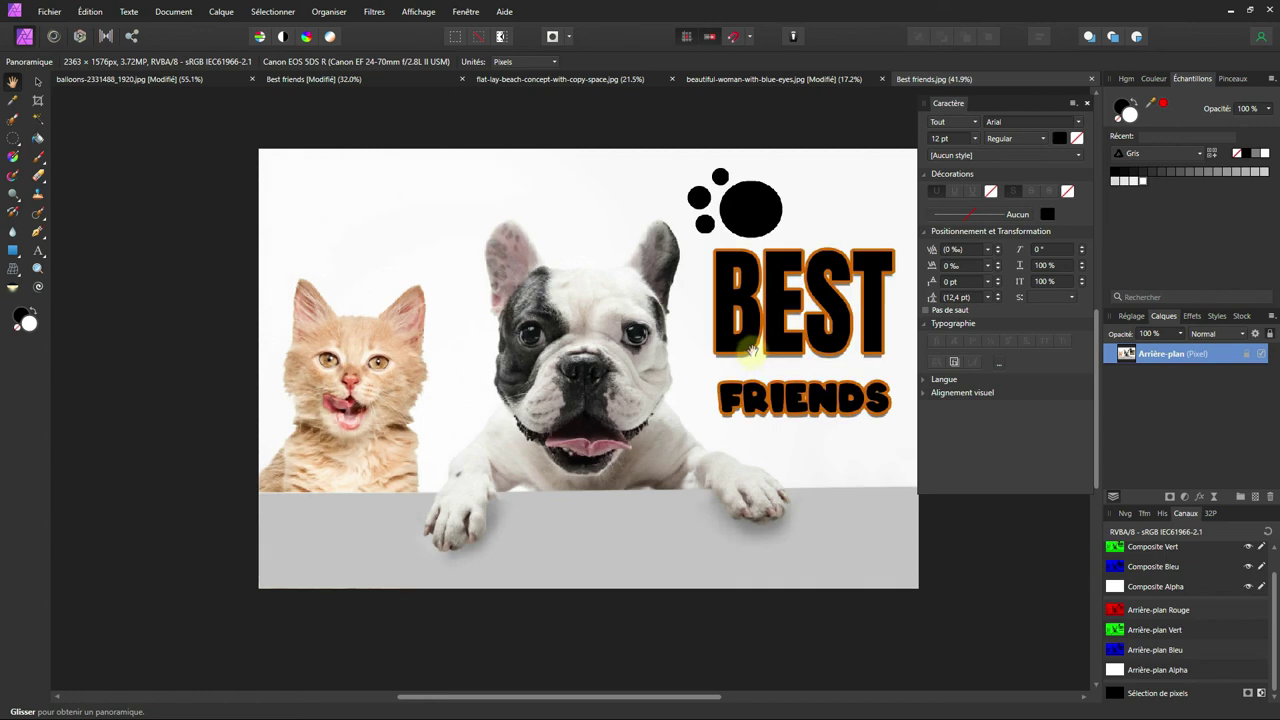
{"action": "left_click", "coordinate": [400, 80]}
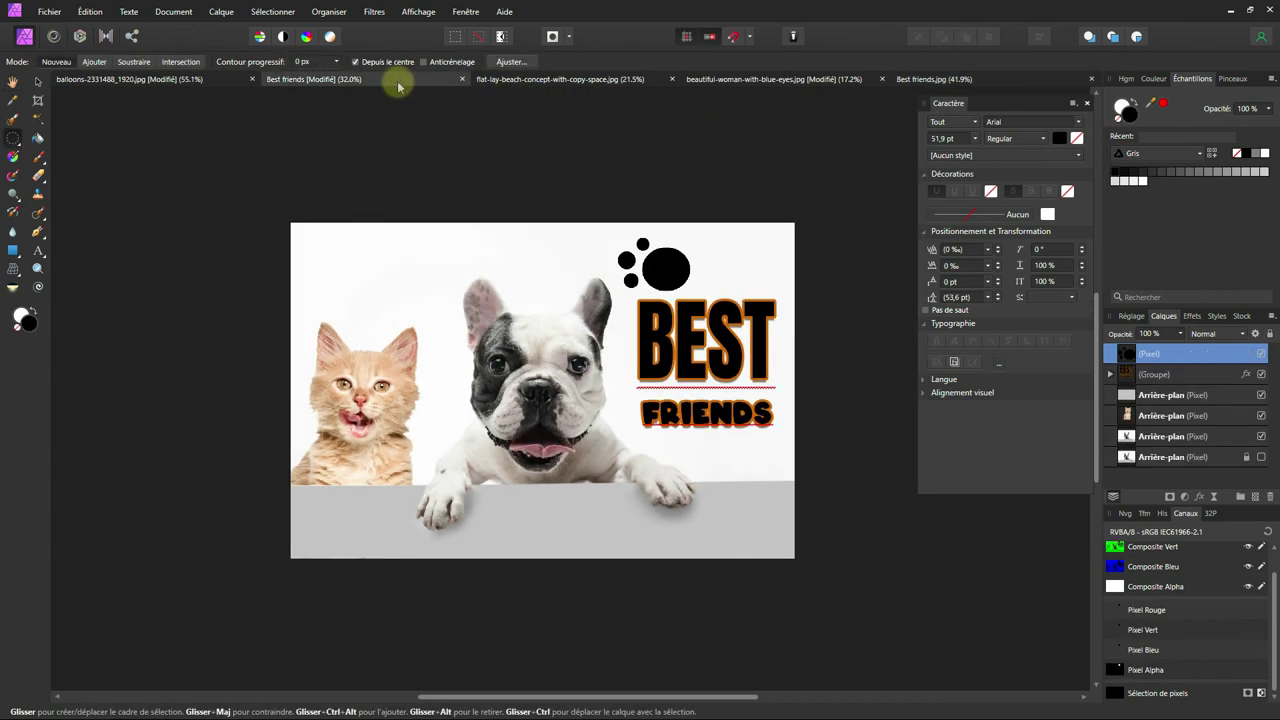
{"action": "left_click", "coordinate": [934, 79]}
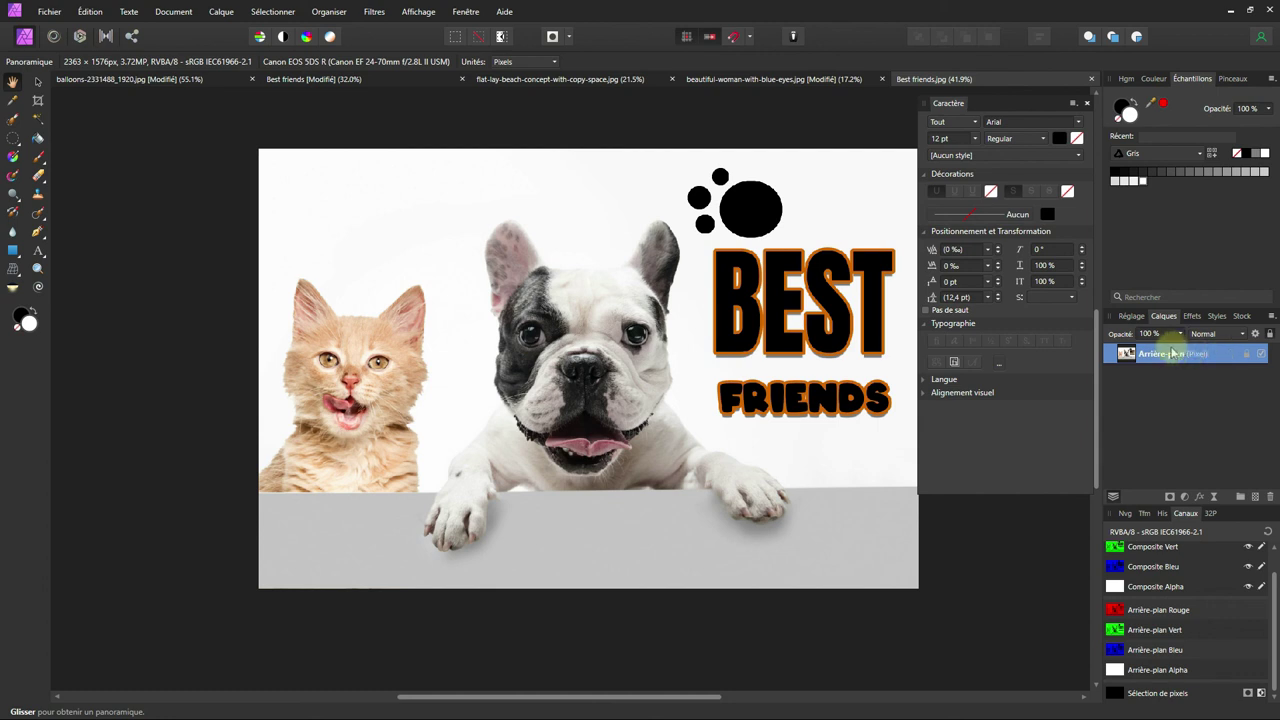